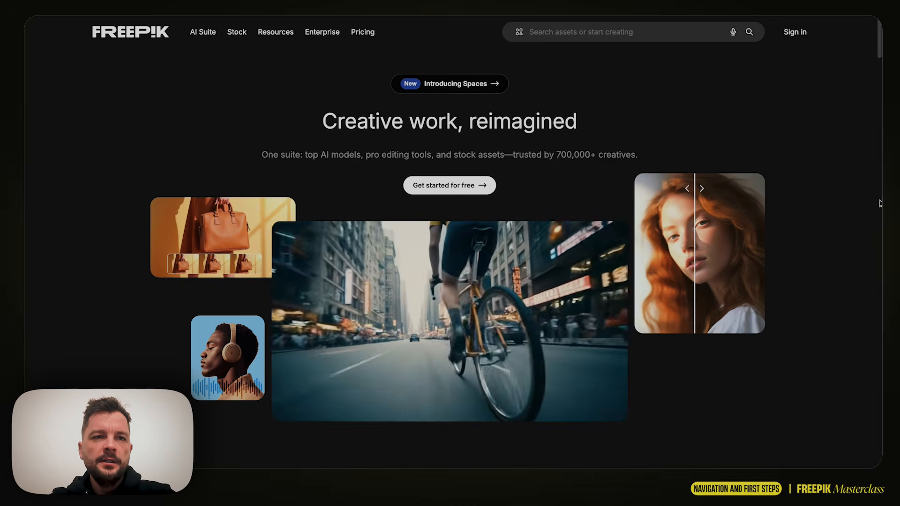
Step: Sign in to the Freepik account and look over the home page's recent creations and community inspiration
{"action": "mouse_move", "coordinate": [203, 32]}
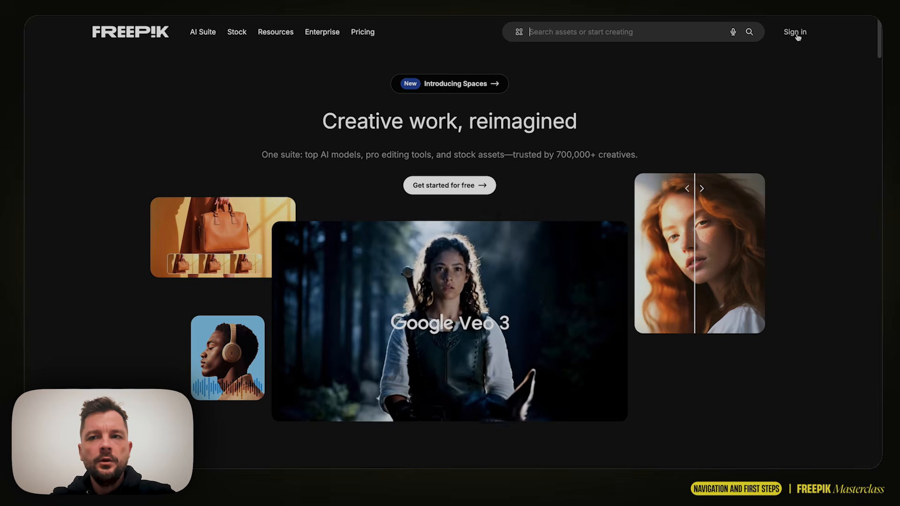
{"action": "left_click", "coordinate": [796, 34]}
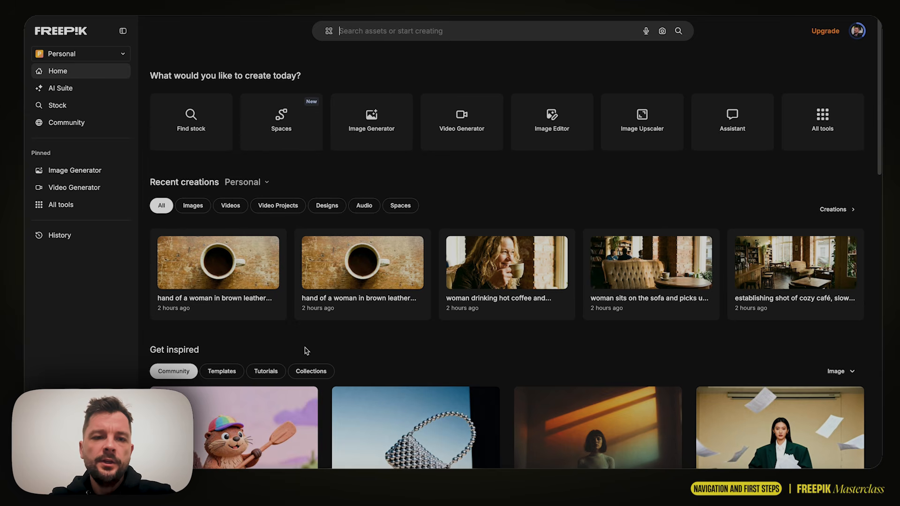
{"action": "scroll", "coordinate": [294, 351], "scroll_direction": "down", "scroll_amount": 2}
{"action": "scroll", "coordinate": [291, 343], "scroll_direction": "down", "scroll_amount": 1}
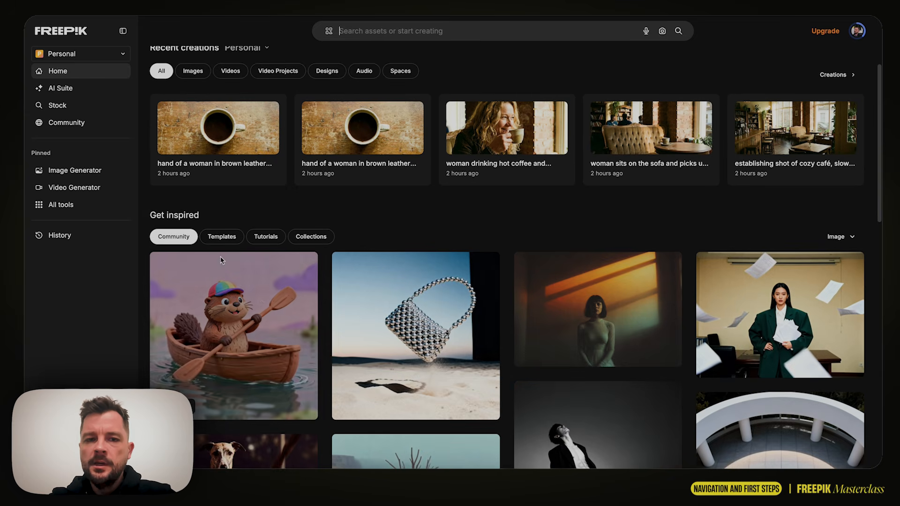
{"action": "scroll", "coordinate": [863, 428], "scroll_direction": "down", "scroll_amount": 8}
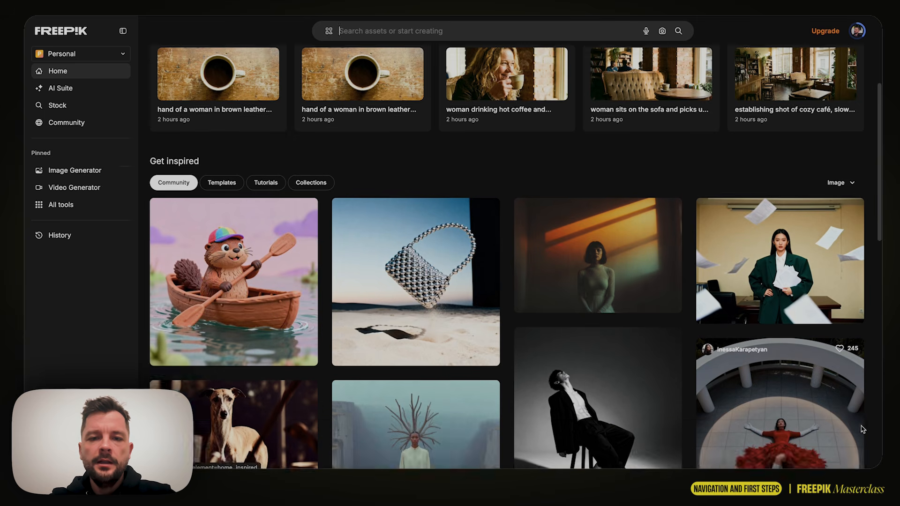
{"action": "scroll", "coordinate": [863, 430], "scroll_direction": "down", "scroll_amount": 1}
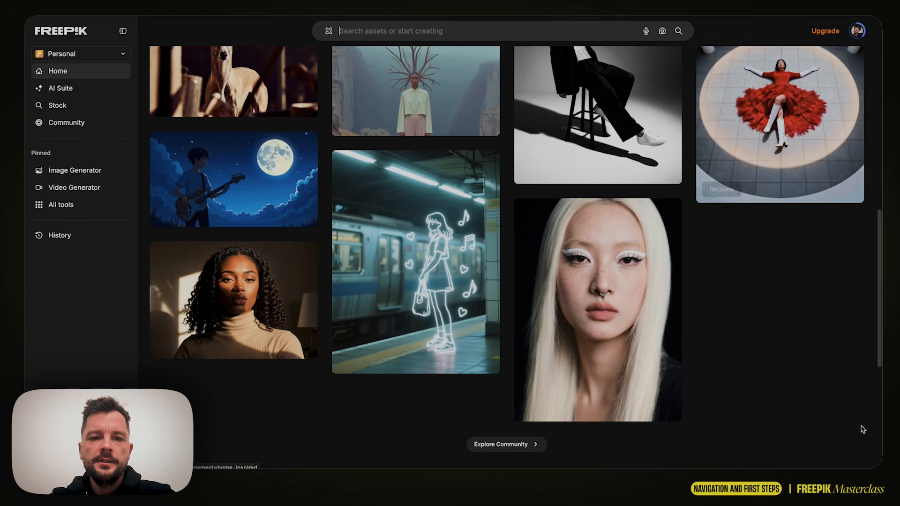
{"action": "scroll", "coordinate": [864, 427], "scroll_direction": "up", "scroll_amount": 10}
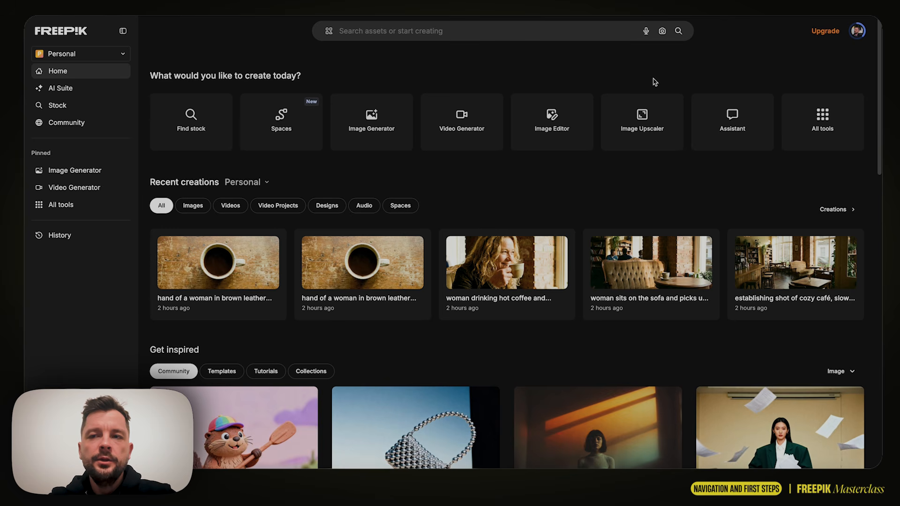
Step: Check the spent credits and credit limit in the account's usage overview
{"action": "left_click", "coordinate": [858, 32]}
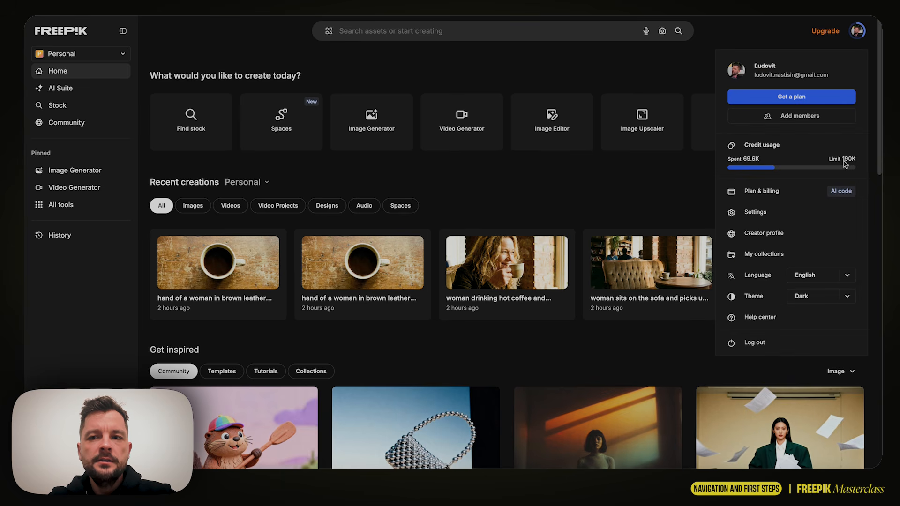
{"action": "left_click_drag", "start_coordinate": [840, 159], "coordinate": [856, 158]}
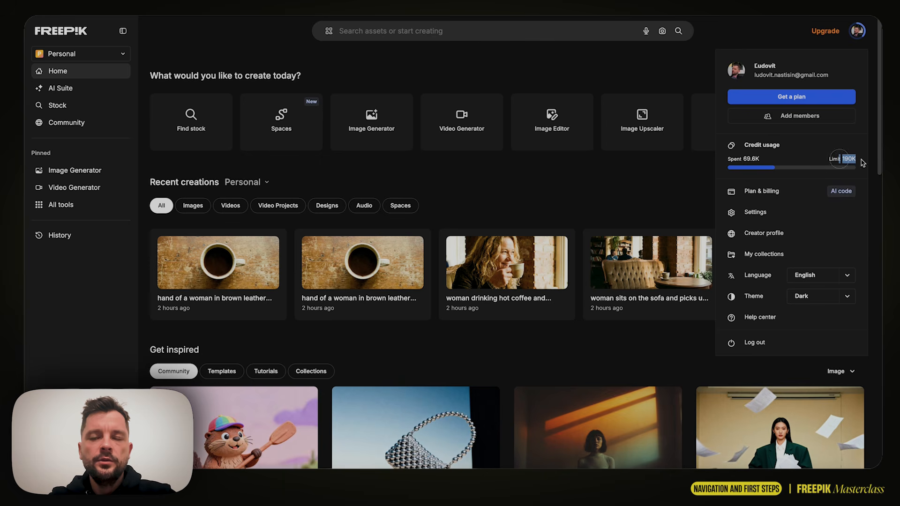
{"action": "left_click", "coordinate": [706, 81]}
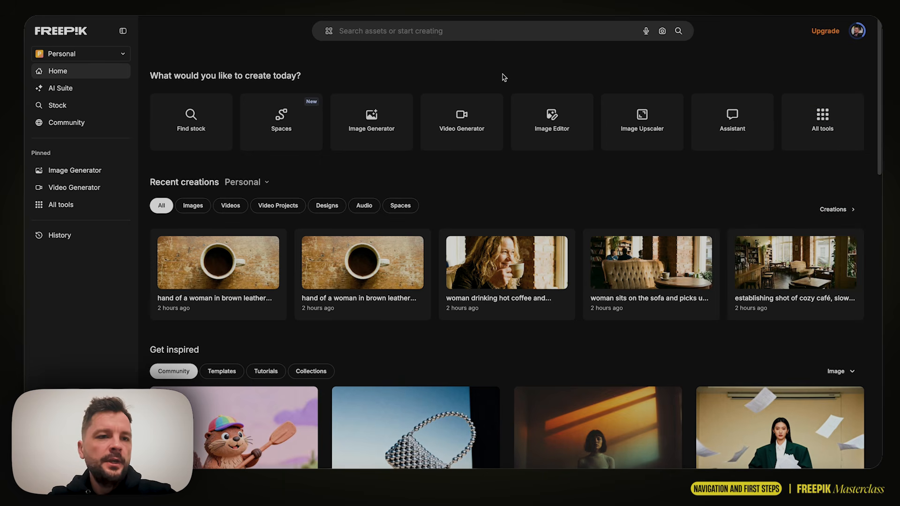
Step: Pin the Music Generator among the favourite tools and open the Image Generator
{"action": "mouse_move", "coordinate": [69, 209]}
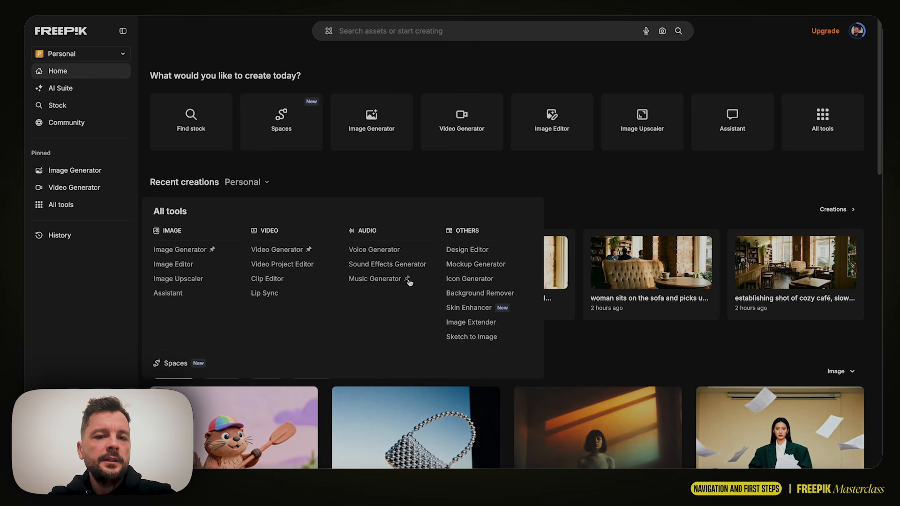
{"action": "left_click", "coordinate": [408, 280]}
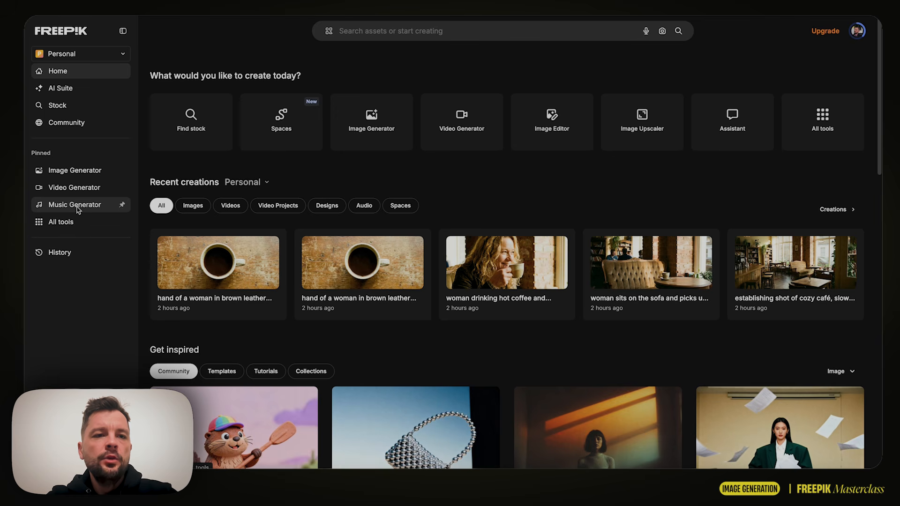
{"action": "left_click", "coordinate": [74, 171]}
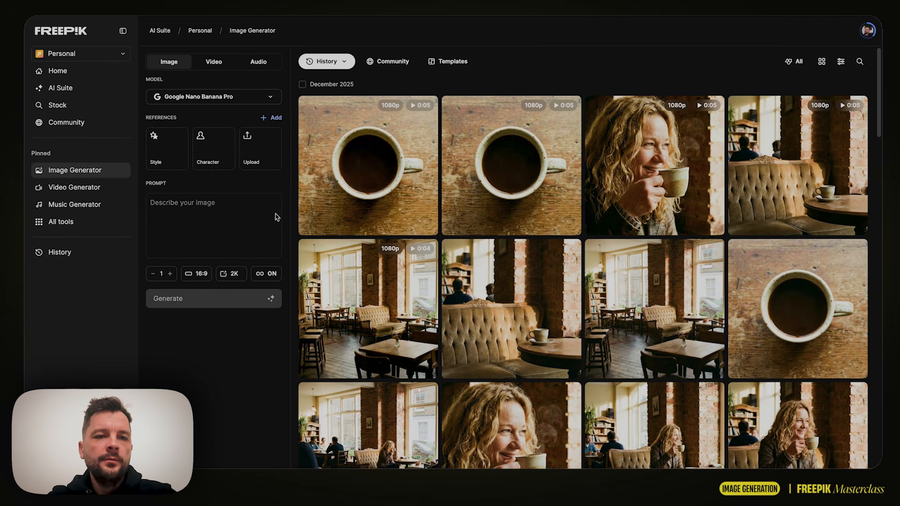
{"action": "mouse_move", "coordinate": [227, 209]}
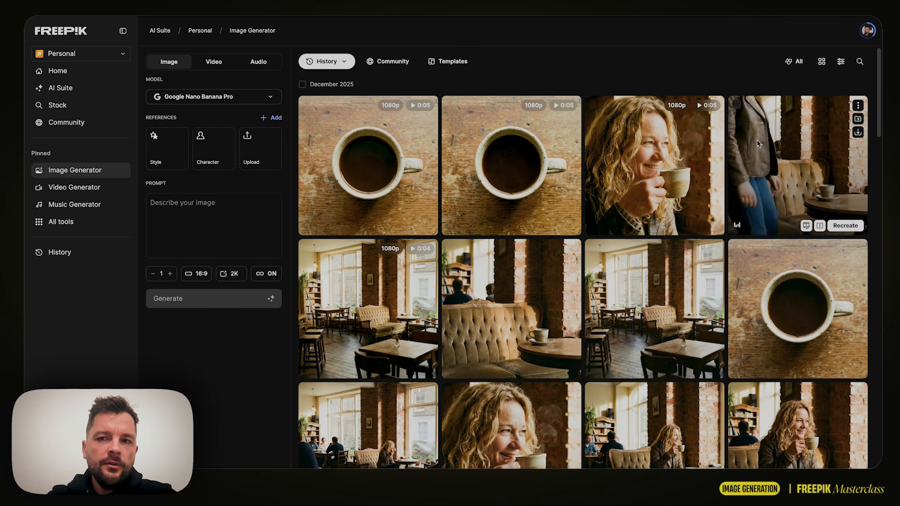
Step: Filter the creation history by Image and by Video, and return it to All
{"action": "left_click", "coordinate": [796, 65]}
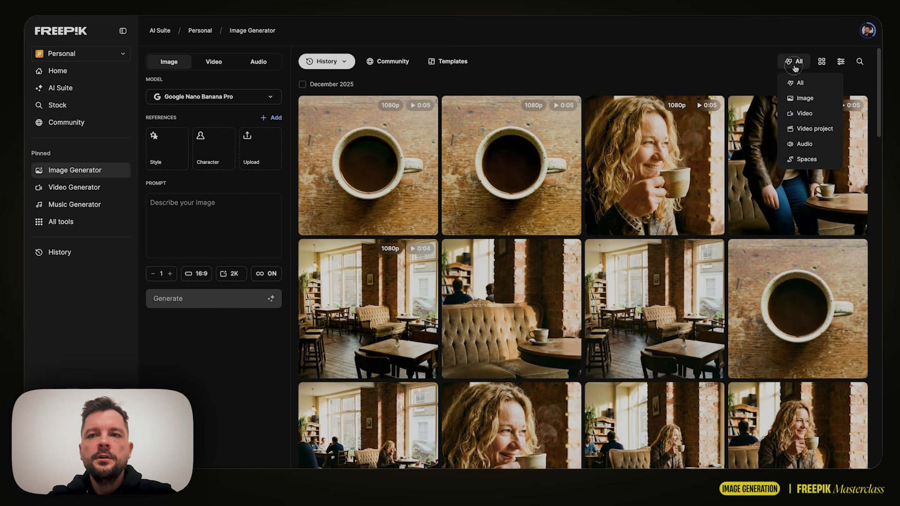
{"action": "left_click", "coordinate": [797, 98]}
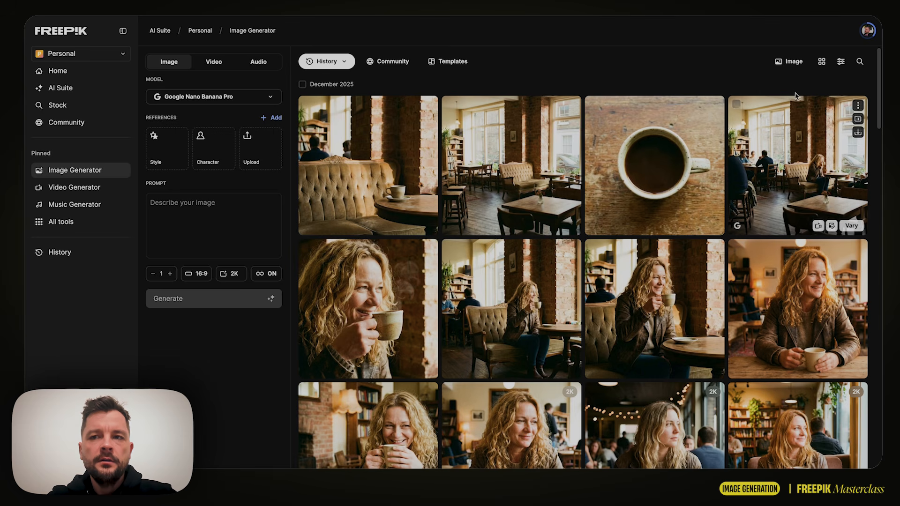
{"action": "left_click", "coordinate": [791, 62]}
{"action": "left_click", "coordinate": [796, 114]}
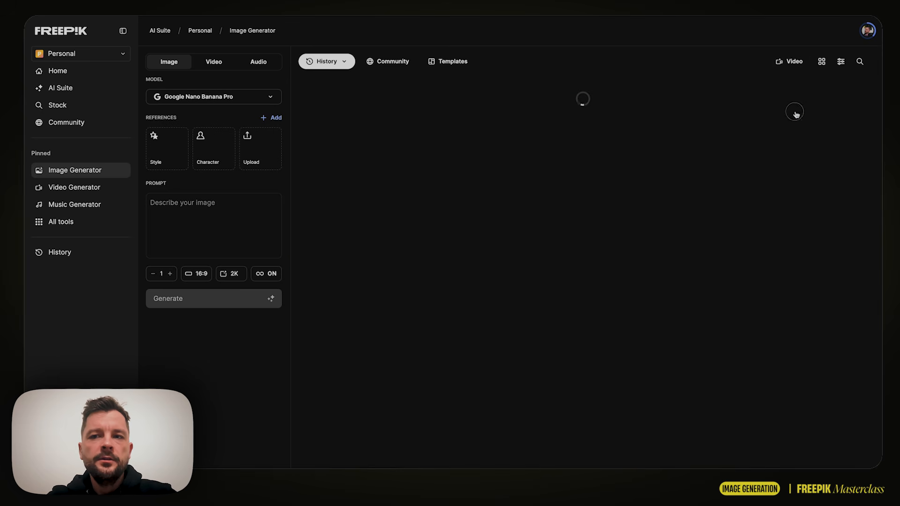
{"action": "left_click", "coordinate": [792, 61]}
{"action": "left_click", "coordinate": [801, 83]}
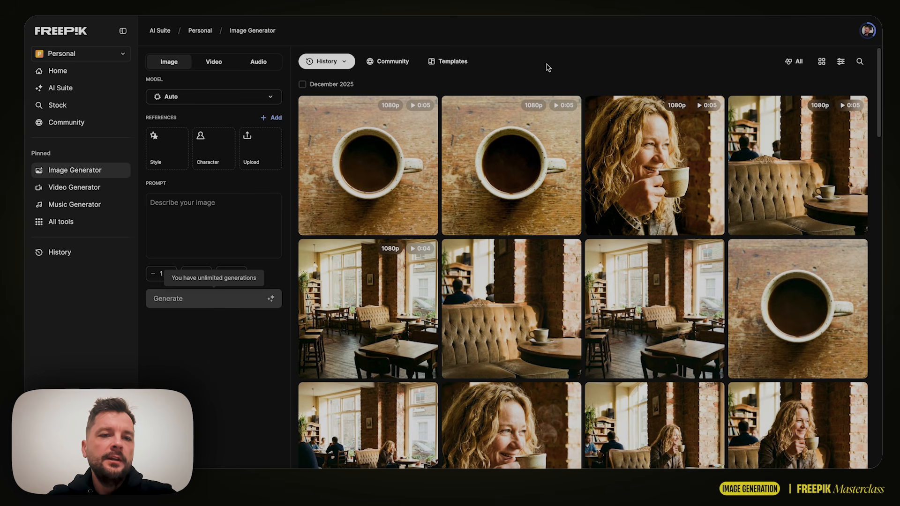
Step: Enter the image prompt "Photo of a man wearing leather jacket and white shirt. New york street, golden hour."
{"action": "mouse_move", "coordinate": [162, 206]}
{"action": "left_click", "coordinate": [161, 207]}
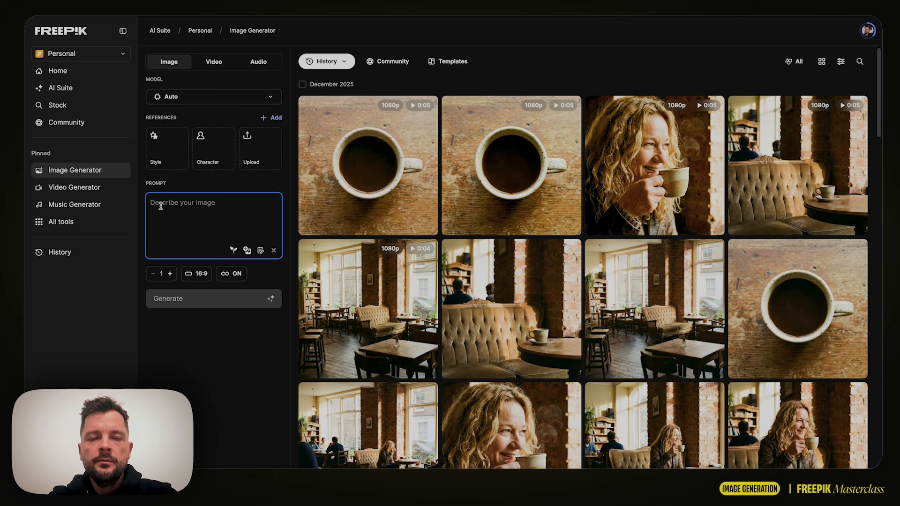
{"action": "type", "text": "Photo of a "}
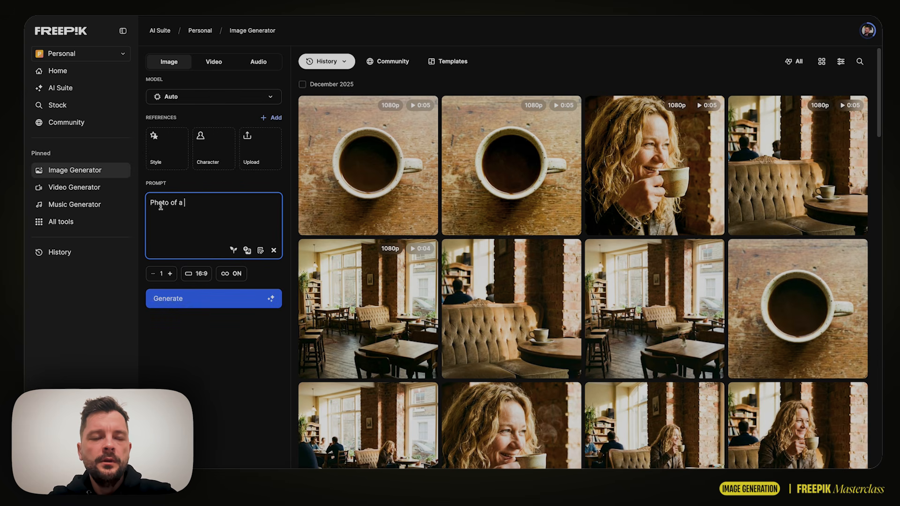
{"action": "type", "text": "ma"}
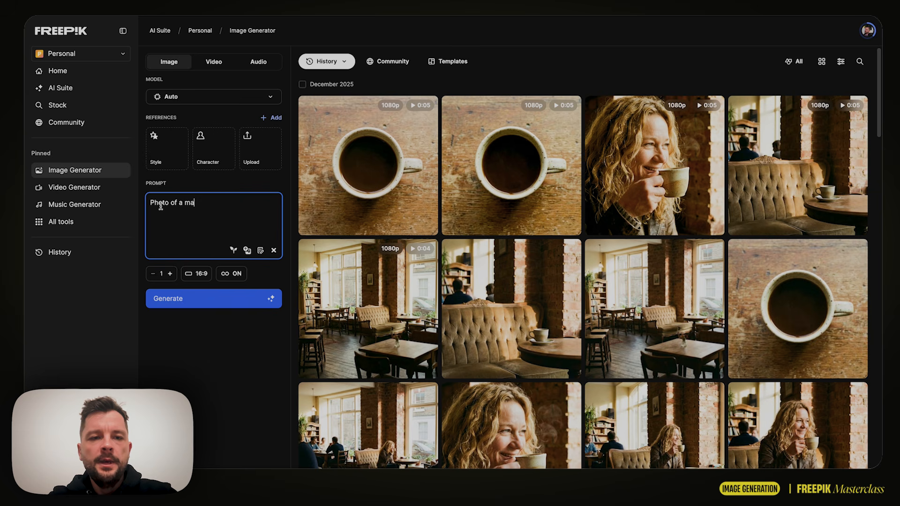
{"action": "type", "text": "n wearing leather jacket and white shirt. New y"}
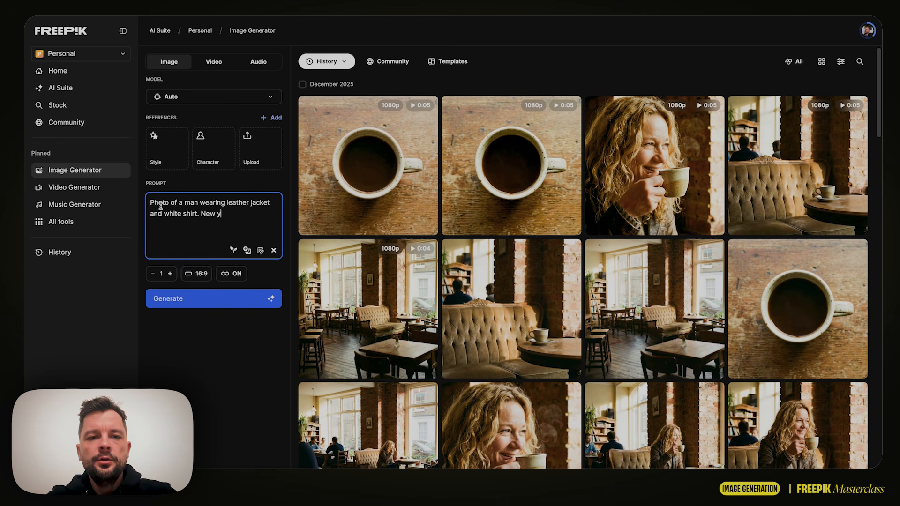
{"action": "type", "text": "ork street"}
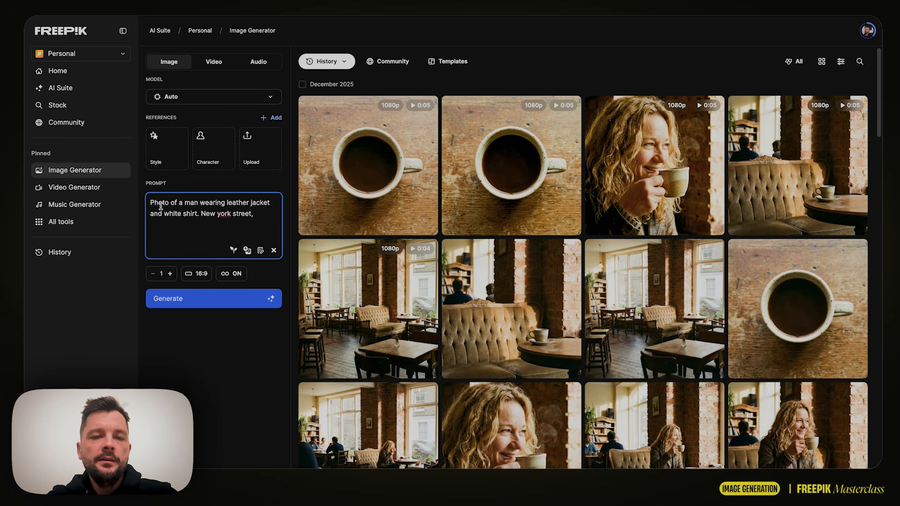
{"action": "type", "text": ", golden hour."}
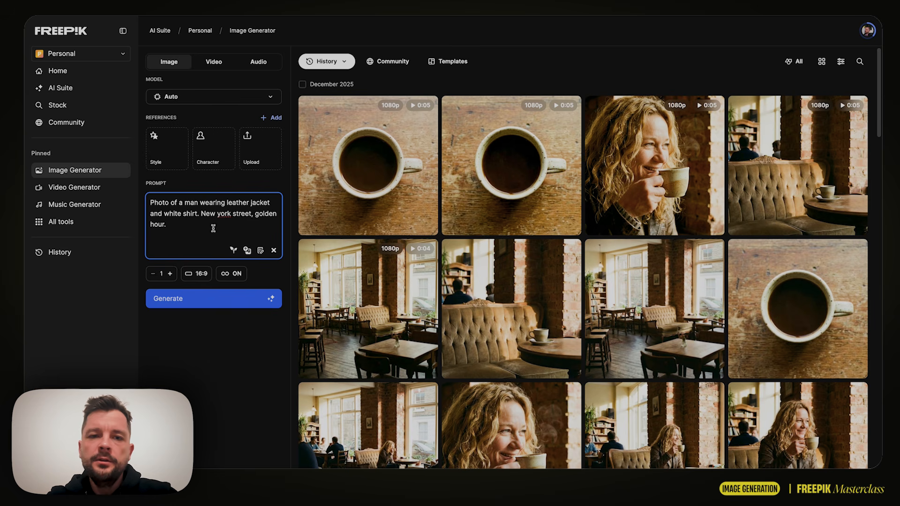
Step: Enhance the whole prompt with AI in the Prompt editor and apply the rewritten version
{"action": "left_click", "coordinate": [262, 251]}
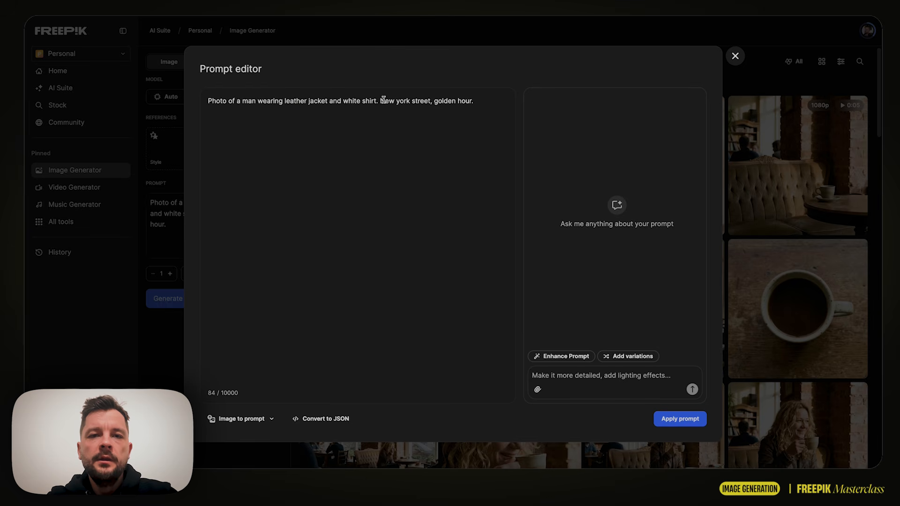
{"action": "left_click", "coordinate": [478, 102]}
{"action": "left_click_drag", "start_coordinate": [242, 107], "coordinate": [204, 98]}
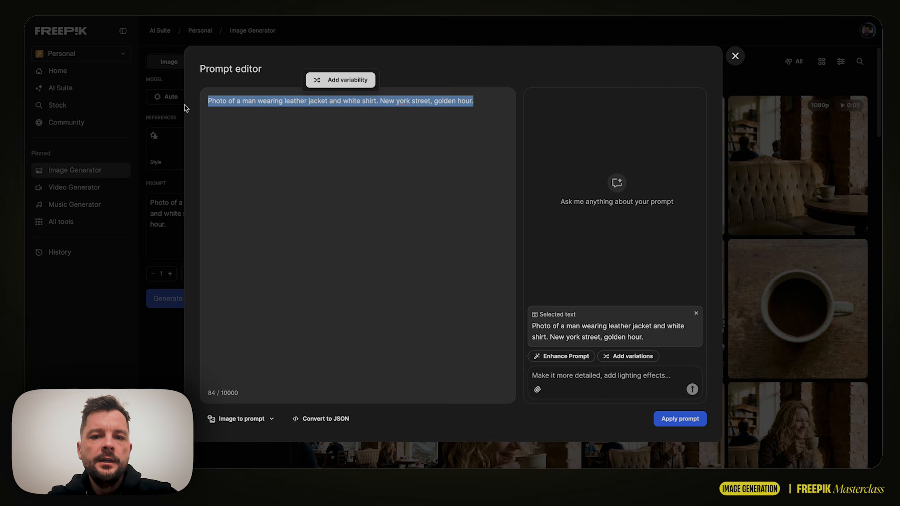
{"action": "left_click", "coordinate": [555, 358]}
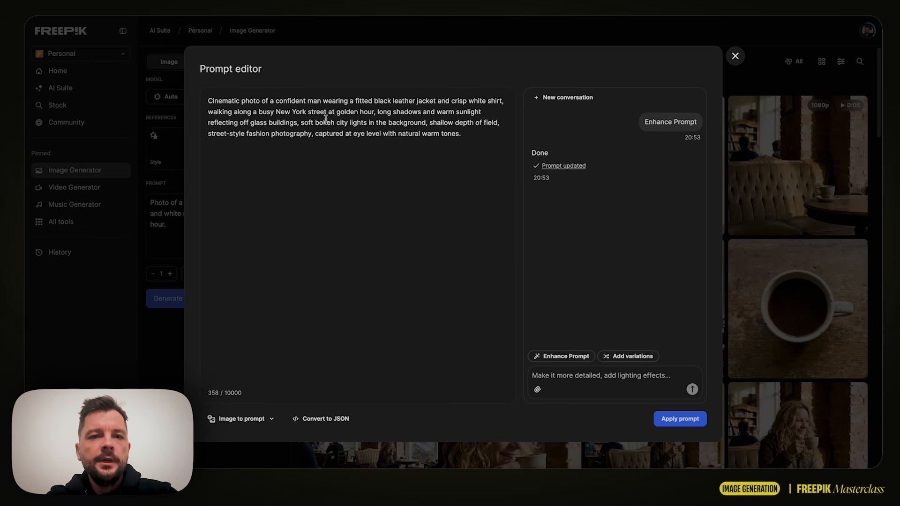
{"action": "left_click", "coordinate": [288, 103]}
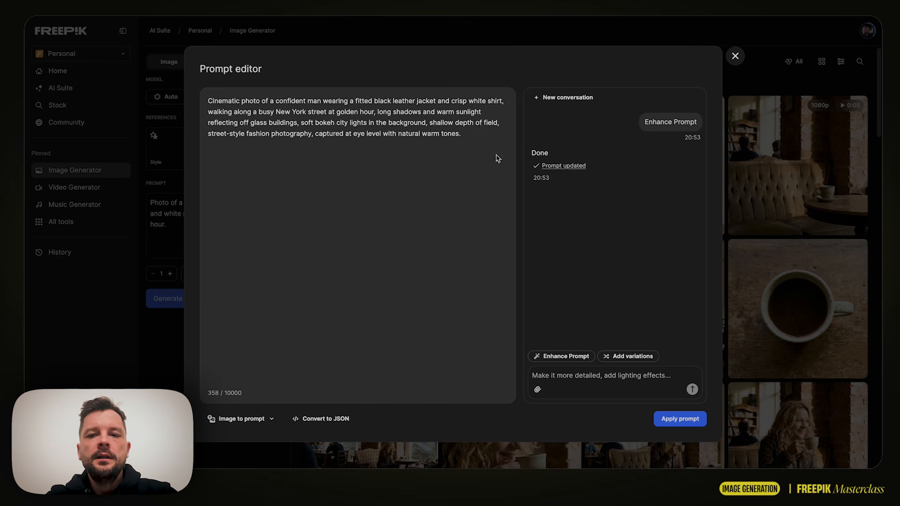
{"action": "left_click", "coordinate": [679, 419]}
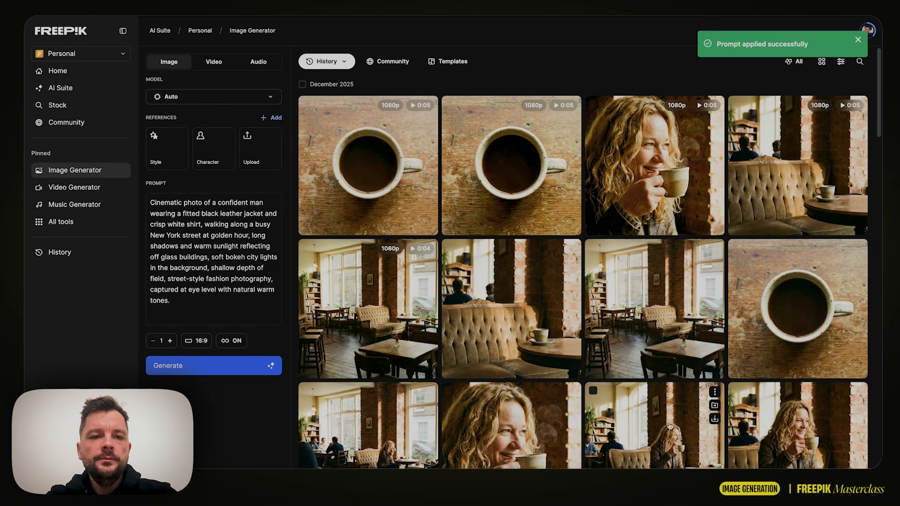
Step: Set the number of images to 4 and generate them from the enhanced prompt
{"action": "left_click_drag", "start_coordinate": [182, 305], "coordinate": [144, 199]}
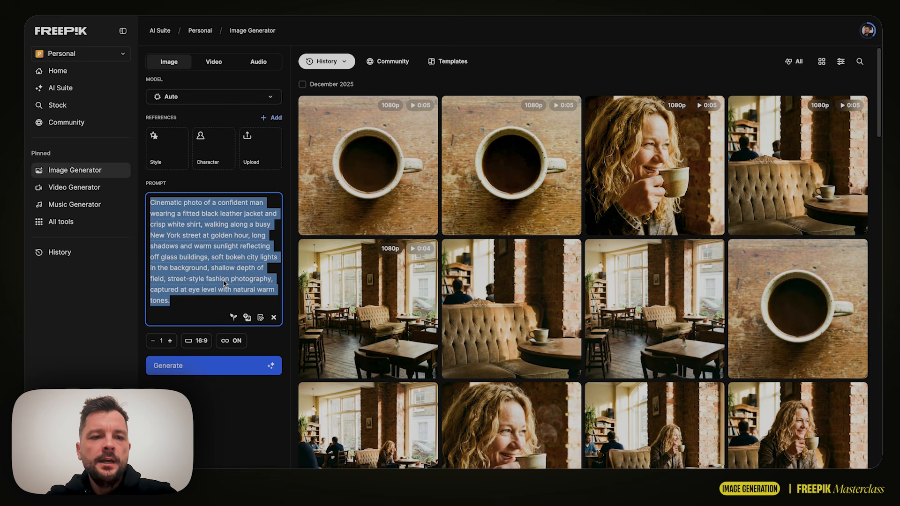
{"action": "left_click", "coordinate": [170, 341]}
{"action": "left_click", "coordinate": [170, 341]}
{"action": "left_click", "coordinate": [171, 340]}
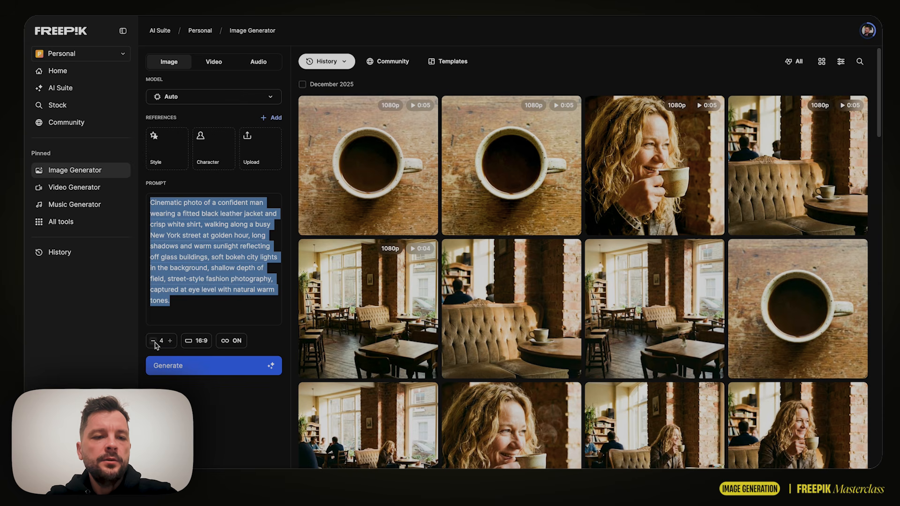
{"action": "left_click", "coordinate": [210, 370]}
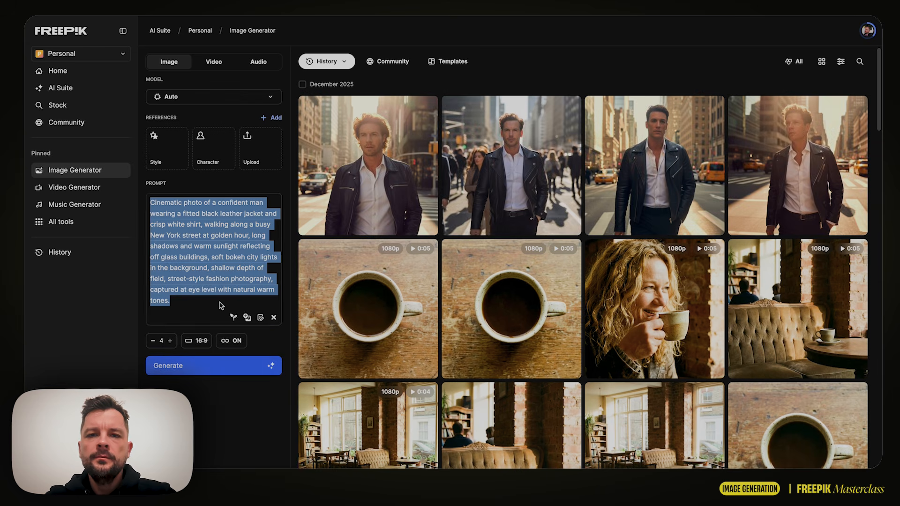
Step: View the fourth generated image of the man enlarged and browse back through the preceding results
{"action": "left_click", "coordinate": [763, 169]}
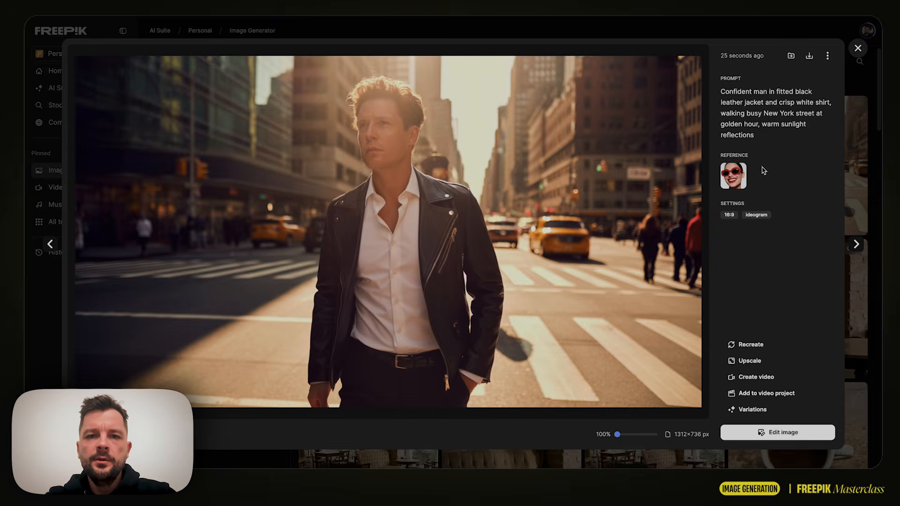
{"action": "key", "text": "Left"}
{"action": "key", "text": "Left"}
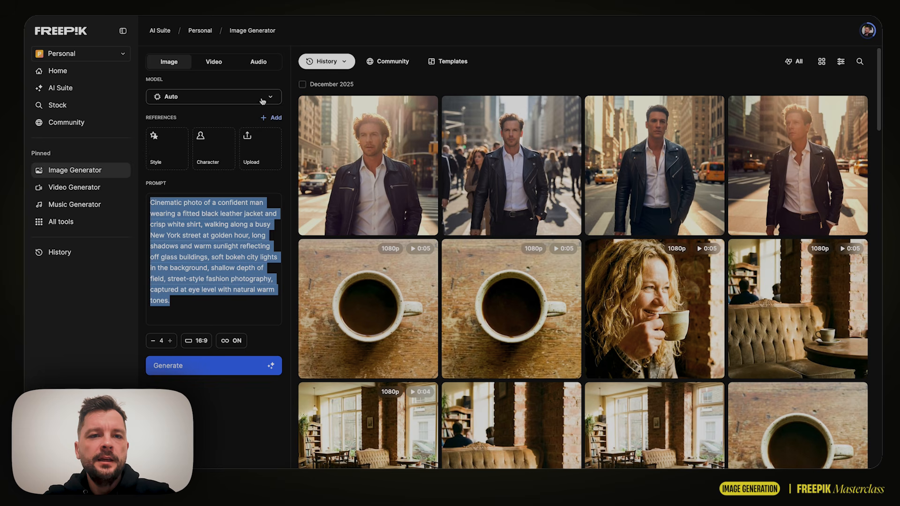
Step: Look through the available image models and choose Google Nano Banana Pro
{"action": "left_click", "coordinate": [262, 101]}
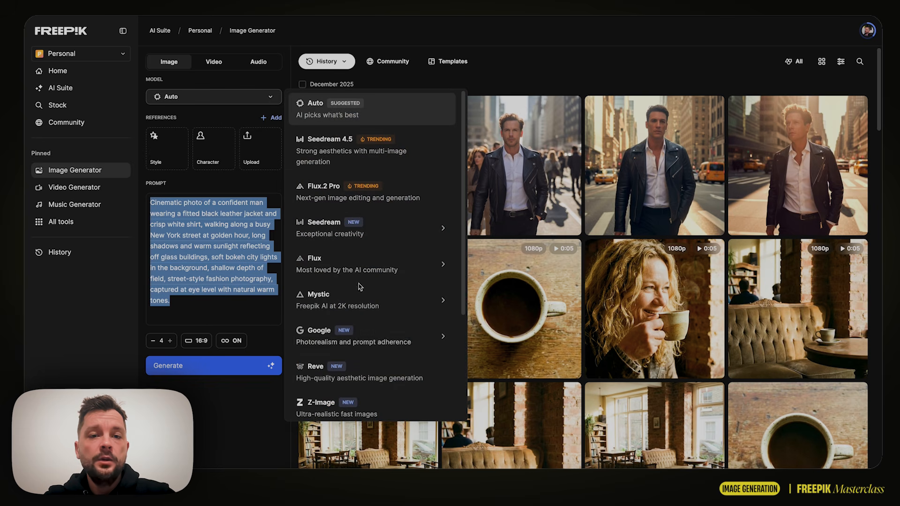
{"action": "scroll", "coordinate": [359, 355], "scroll_direction": "down", "scroll_amount": 1}
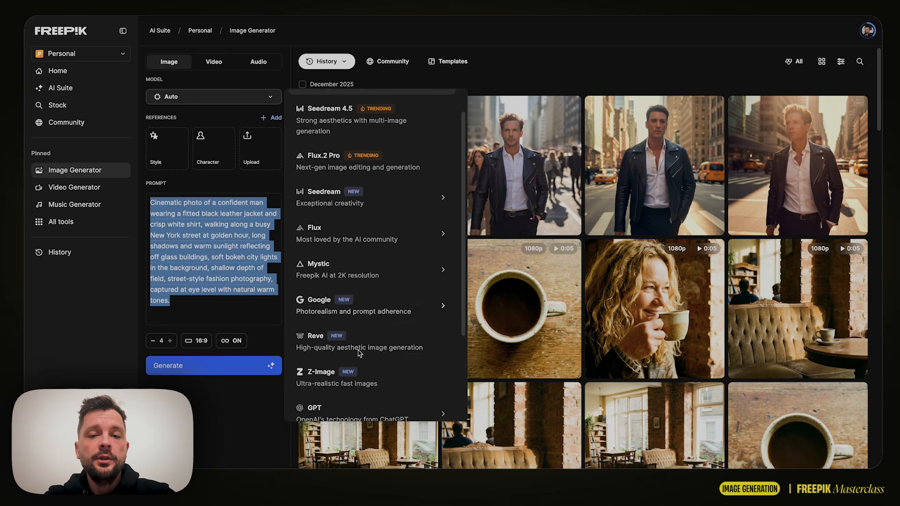
{"action": "scroll", "coordinate": [360, 355], "scroll_direction": "down", "scroll_amount": 3}
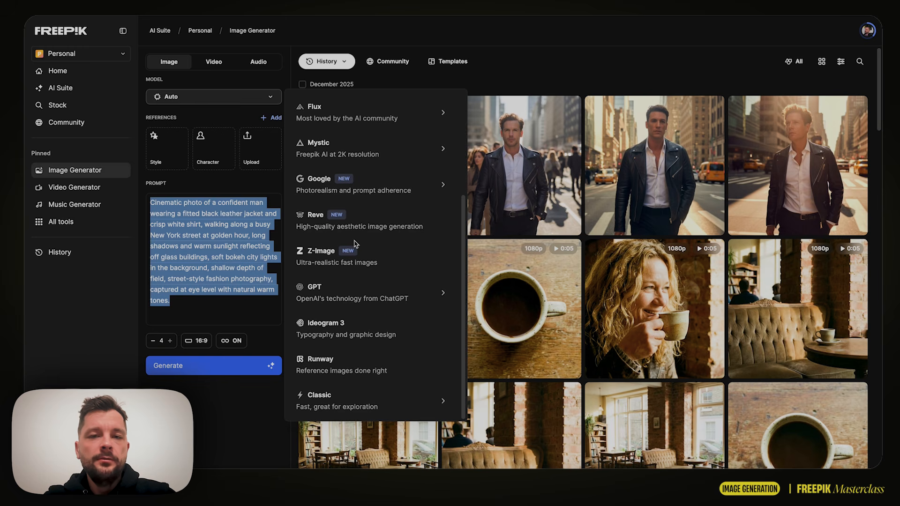
{"action": "scroll", "coordinate": [354, 244], "scroll_direction": "up", "scroll_amount": 2}
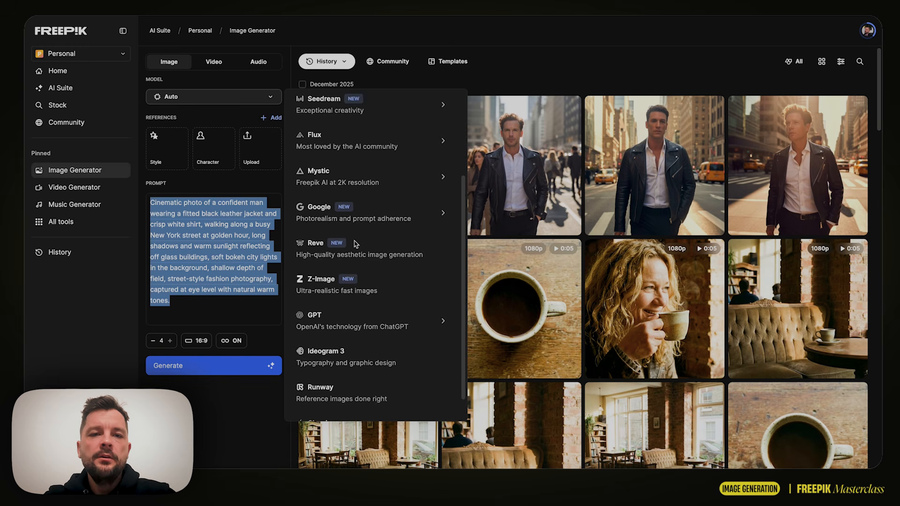
{"action": "mouse_move", "coordinate": [363, 245]}
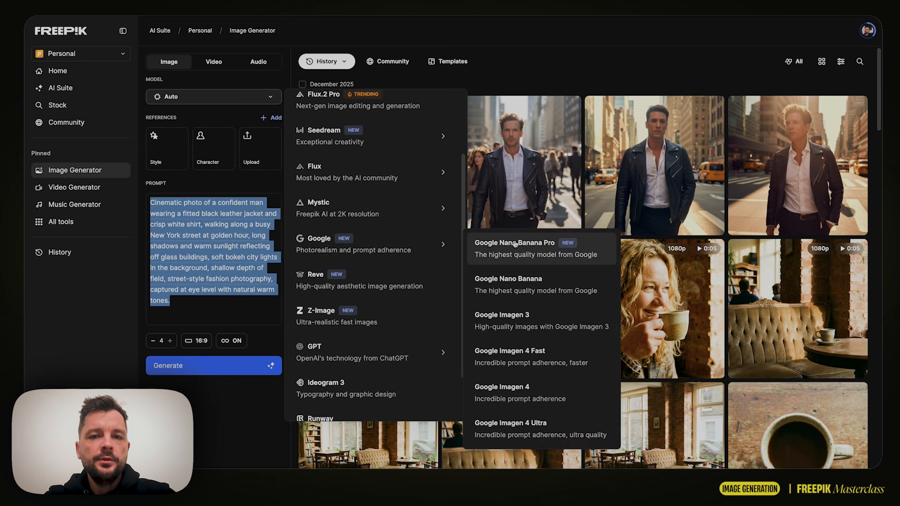
{"action": "left_click", "coordinate": [547, 246]}
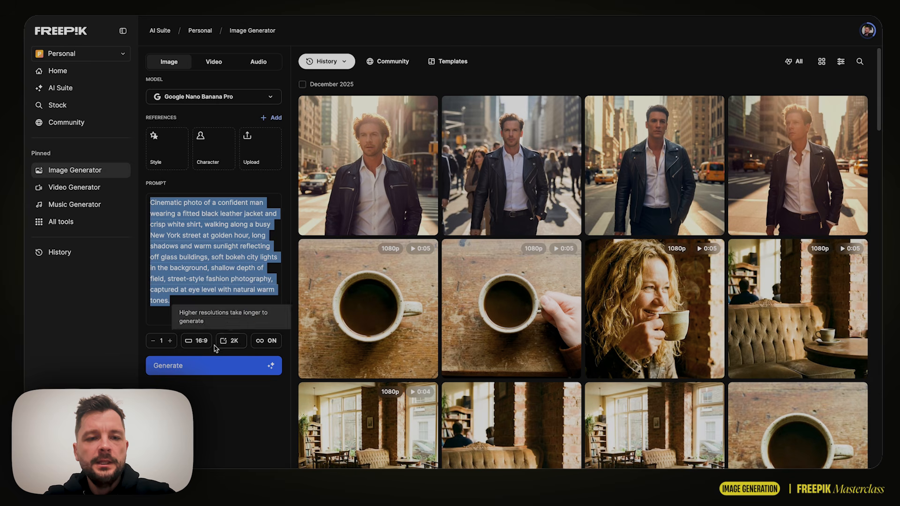
Step: Generate one image from the prompt at 2K resolution and view the result enlarged
{"action": "mouse_move", "coordinate": [262, 341]}
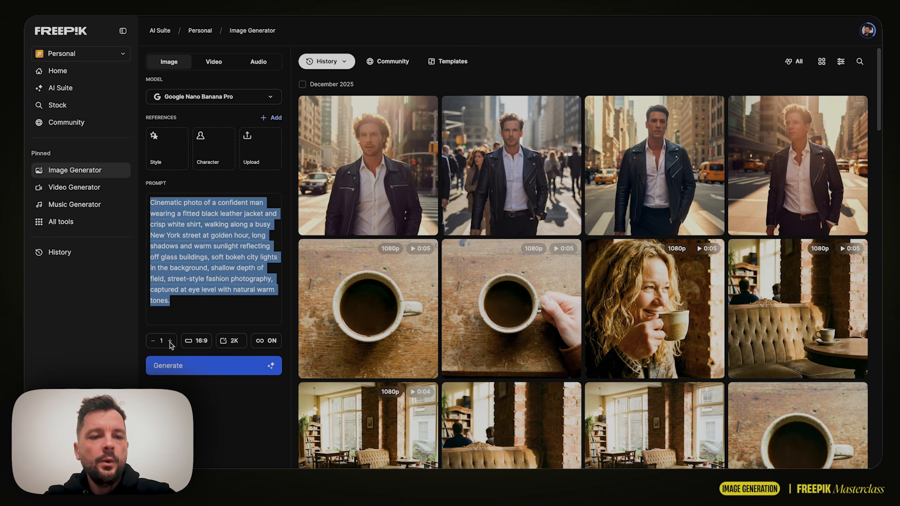
{"action": "left_click", "coordinate": [236, 342]}
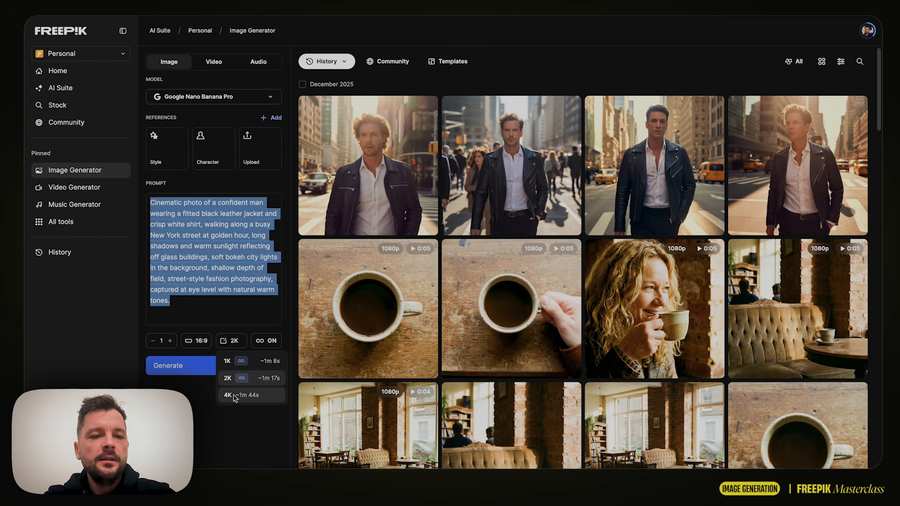
{"action": "left_click", "coordinate": [229, 379]}
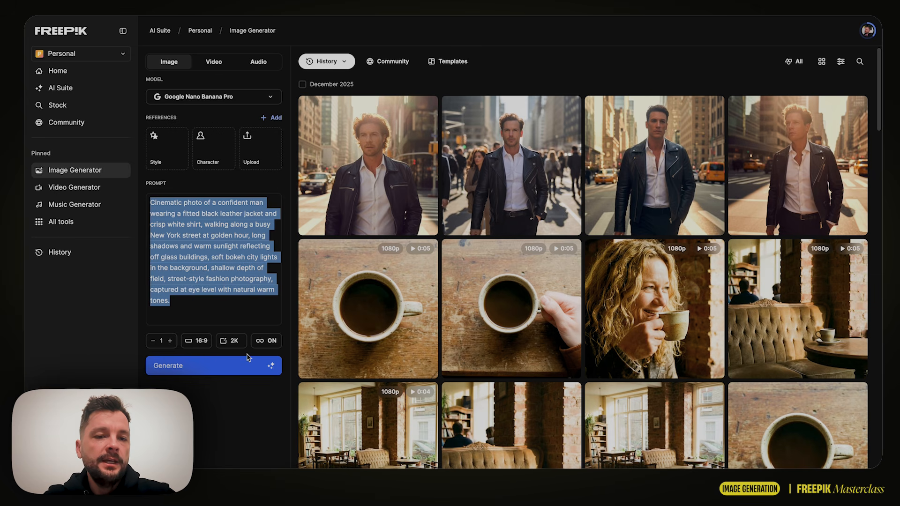
{"action": "mouse_move", "coordinate": [264, 348]}
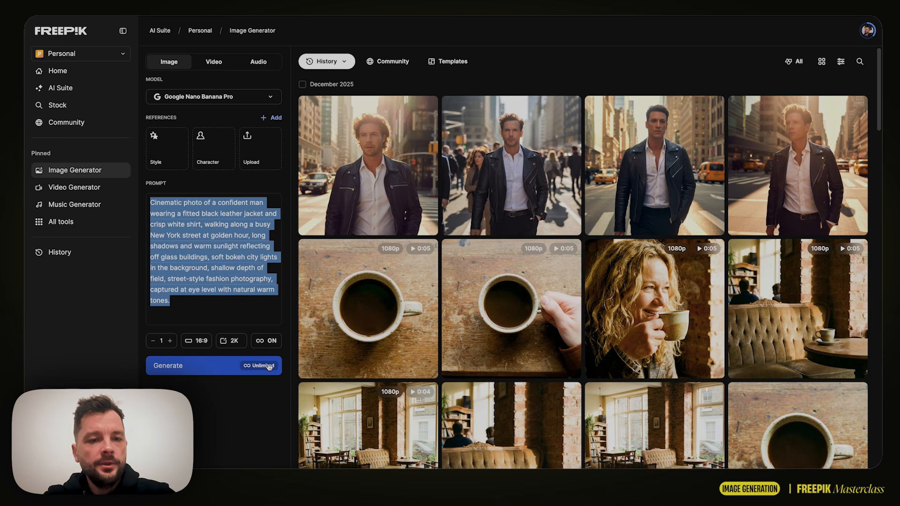
{"action": "left_click", "coordinate": [219, 368]}
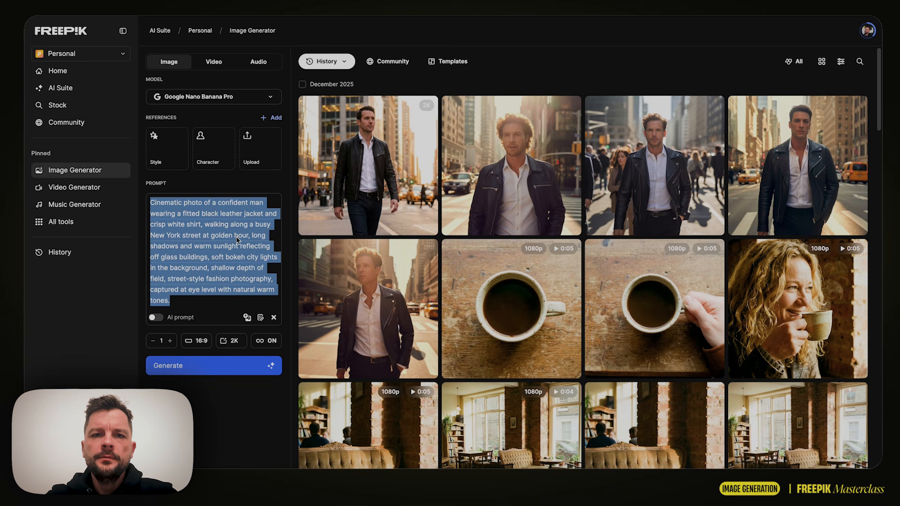
{"action": "left_click", "coordinate": [376, 173]}
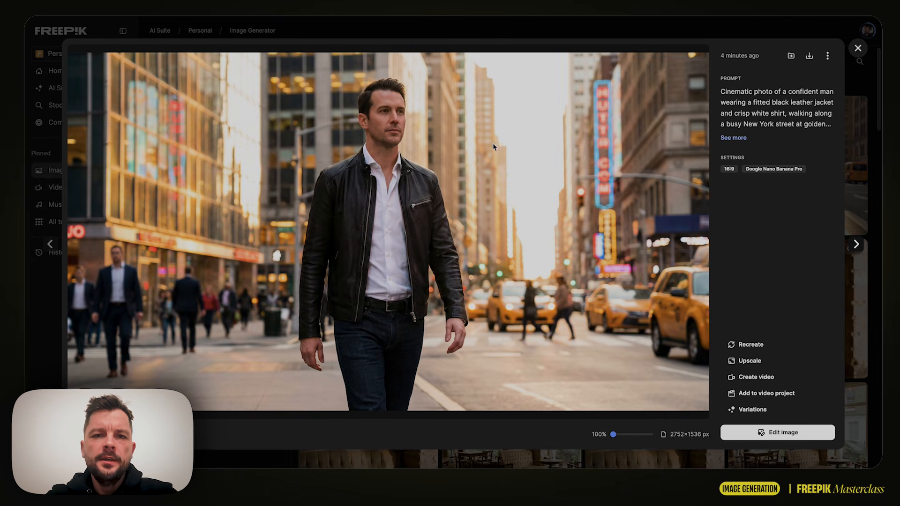
{"action": "left_click", "coordinate": [858, 48]}
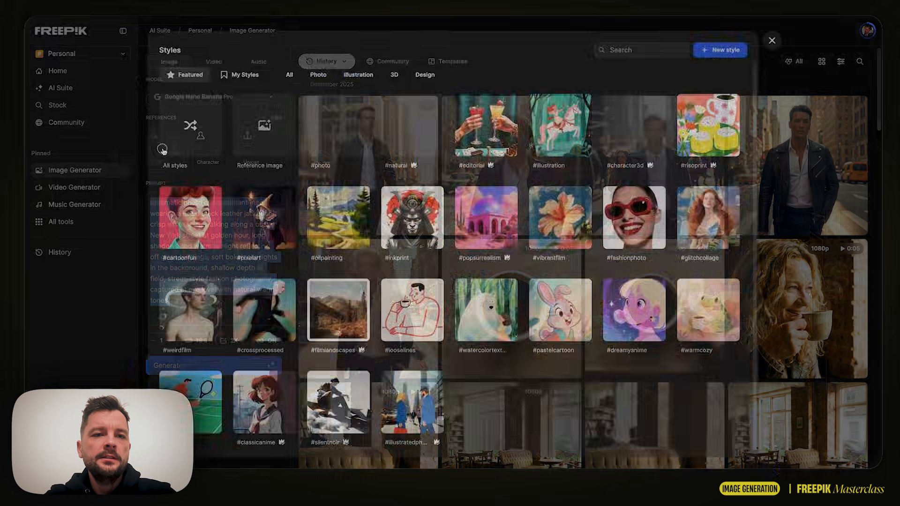
Step: Browse the Photo, Illustration and 3D styles and add the #natural photo style as the style reference
{"action": "left_click", "coordinate": [163, 151]}
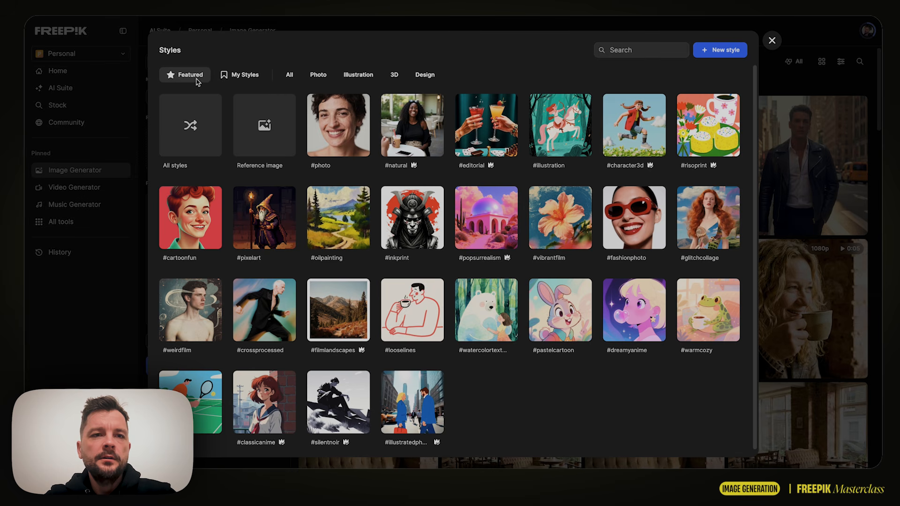
{"action": "left_click", "coordinate": [317, 78]}
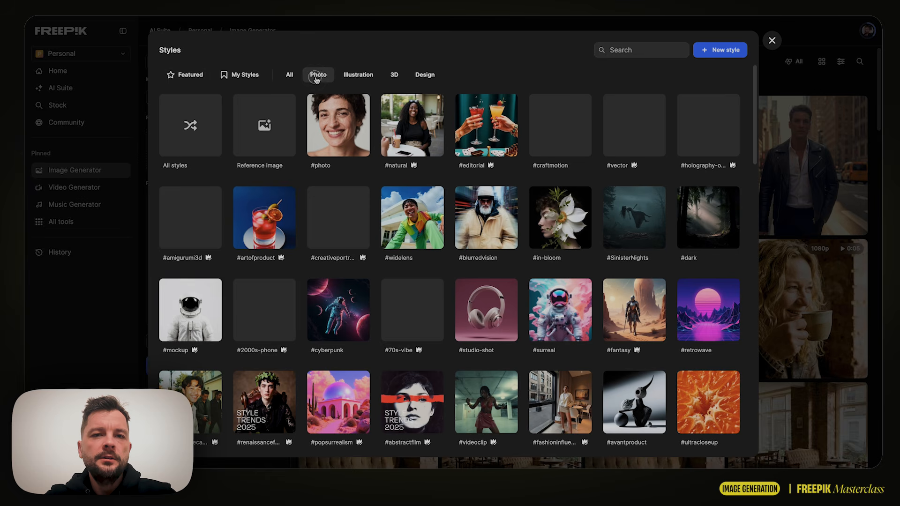
{"action": "left_click", "coordinate": [345, 78]}
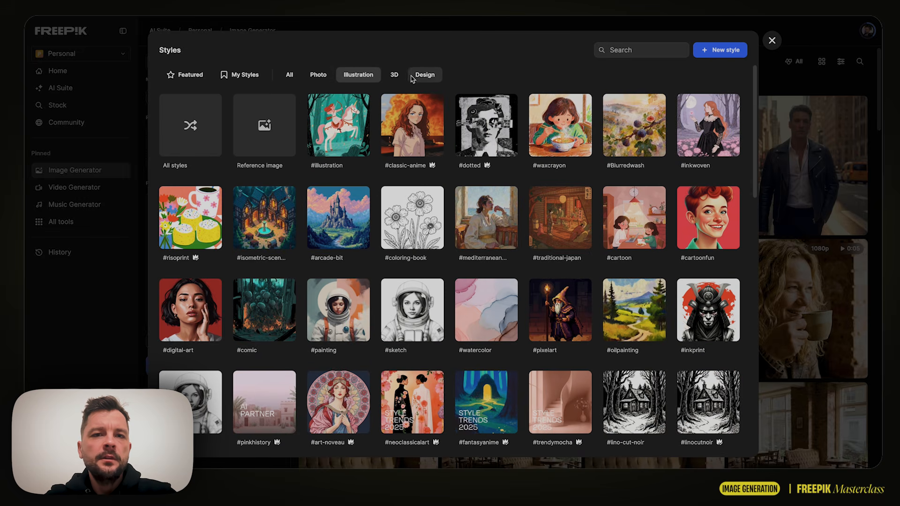
{"action": "left_click", "coordinate": [396, 75]}
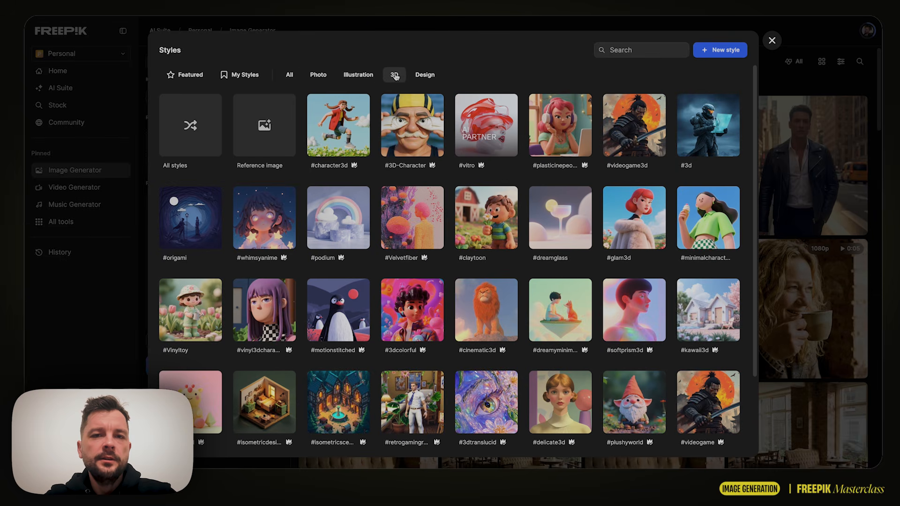
{"action": "left_click", "coordinate": [316, 75]}
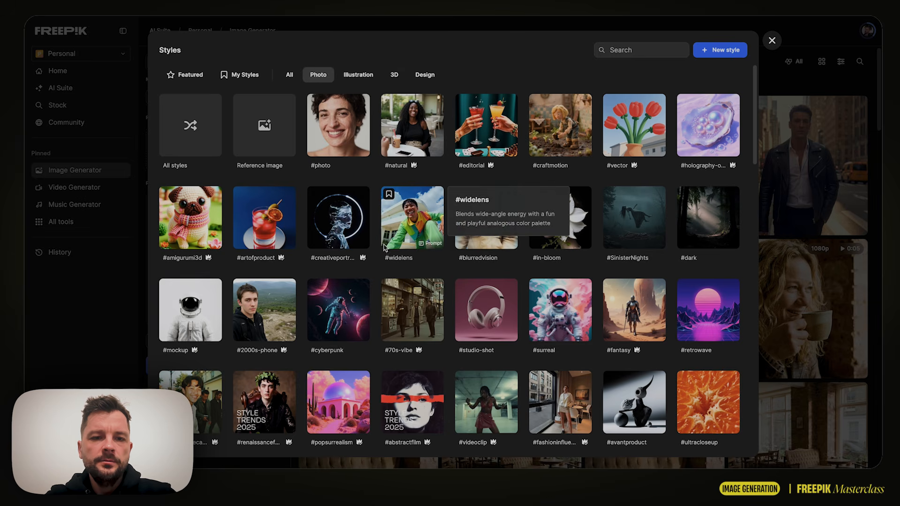
{"action": "scroll", "coordinate": [498, 262], "scroll_direction": "down", "scroll_amount": 6}
{"action": "scroll", "coordinate": [498, 262], "scroll_direction": "down", "scroll_amount": 2}
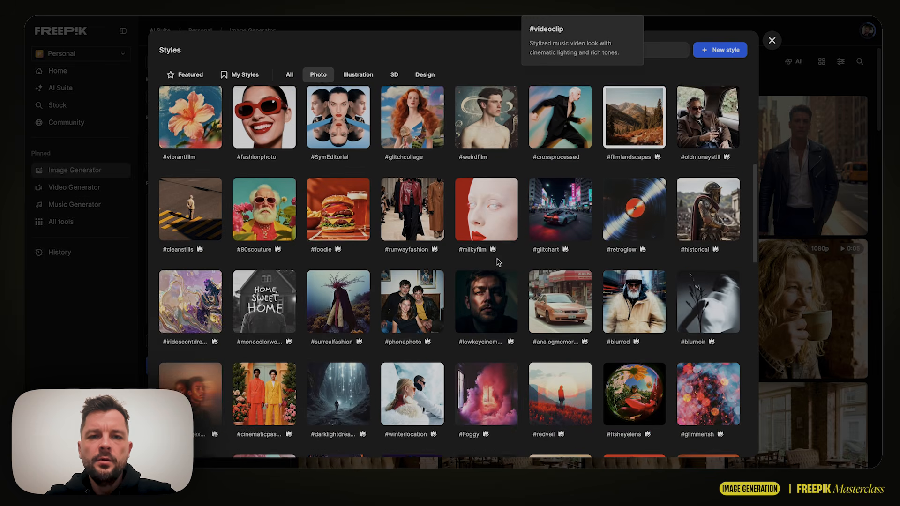
{"action": "scroll", "coordinate": [498, 263], "scroll_direction": "up", "scroll_amount": 5}
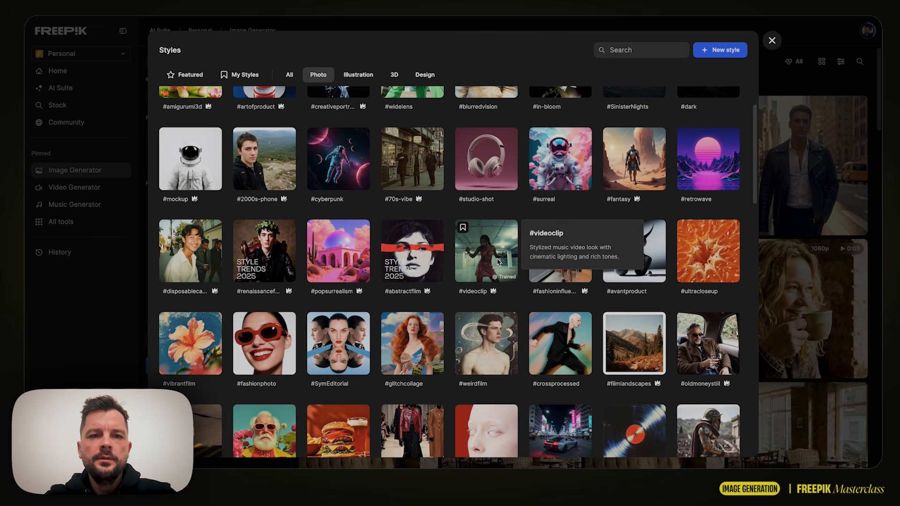
{"action": "scroll", "coordinate": [499, 262], "scroll_direction": "up", "scroll_amount": 5}
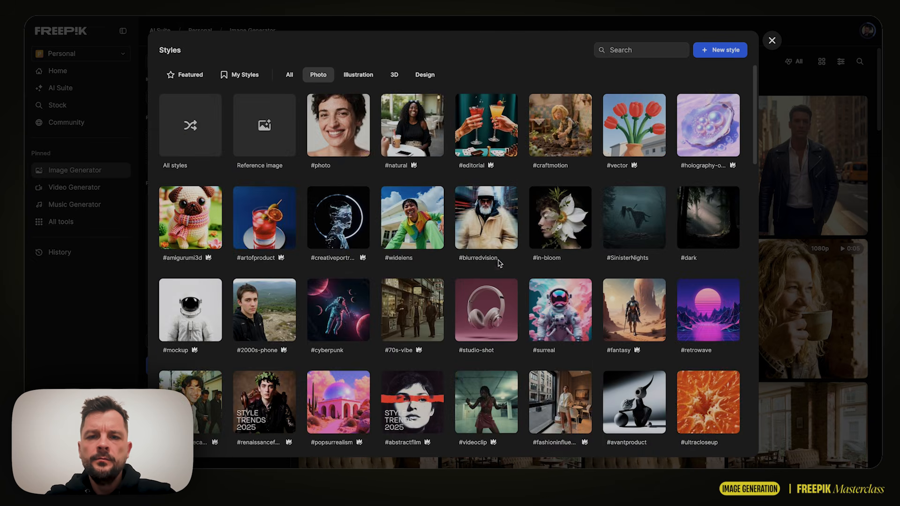
{"action": "left_click", "coordinate": [408, 138]}
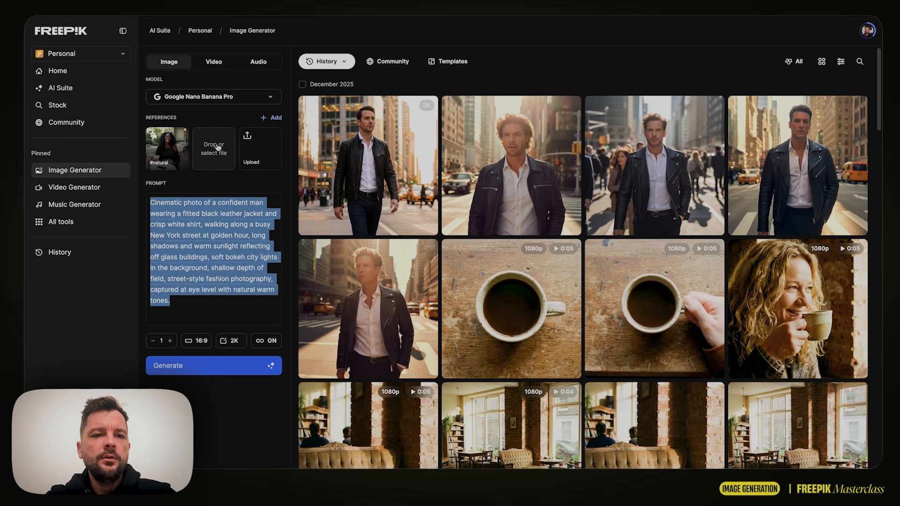
Step: Upload the pexels JPG portrait from the RAM folder and use it as the character reference image
{"action": "left_click", "coordinate": [218, 147]}
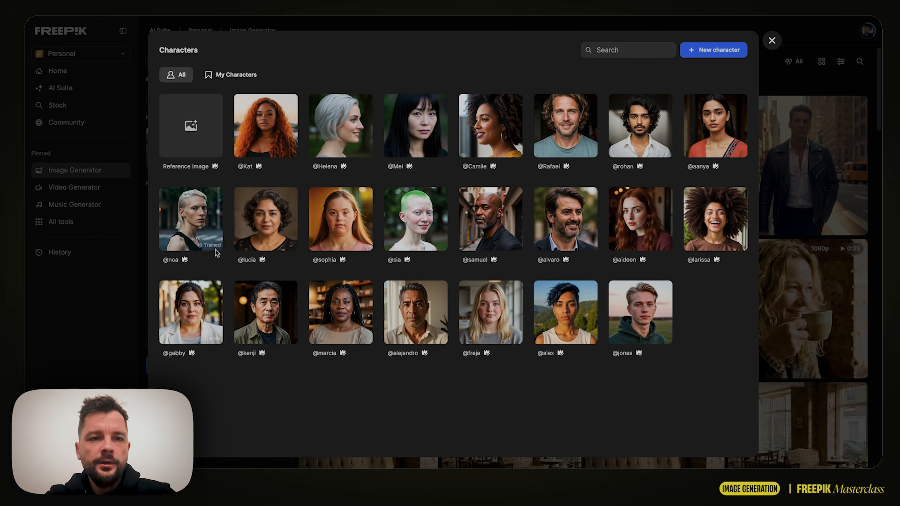
{"action": "left_click", "coordinate": [212, 140]}
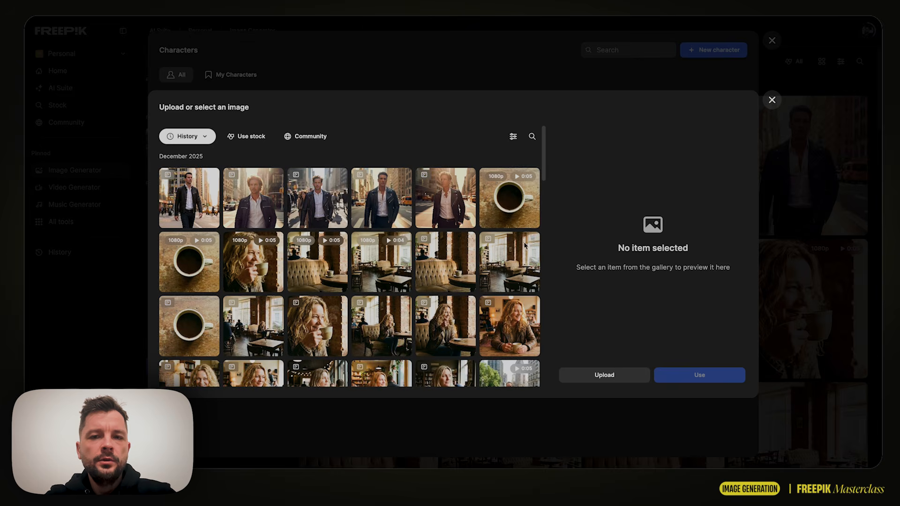
{"action": "left_click", "coordinate": [616, 377]}
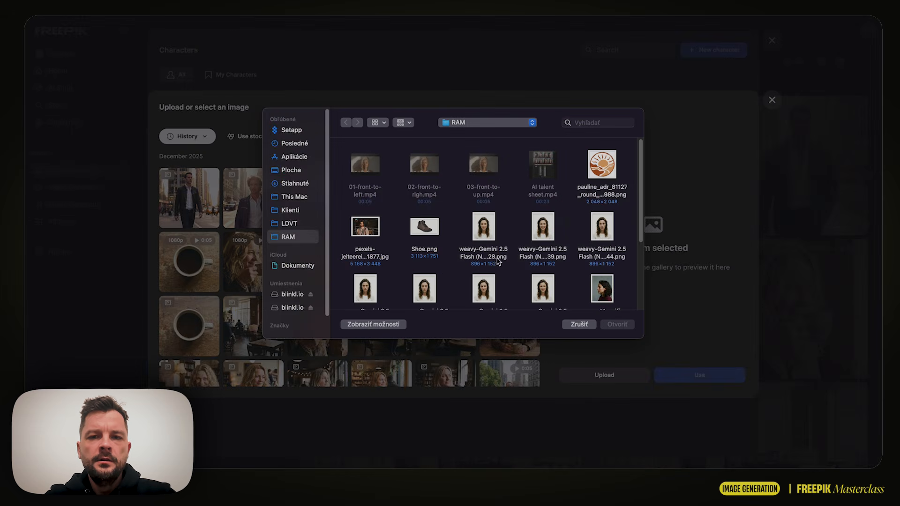
{"action": "left_click", "coordinate": [365, 227]}
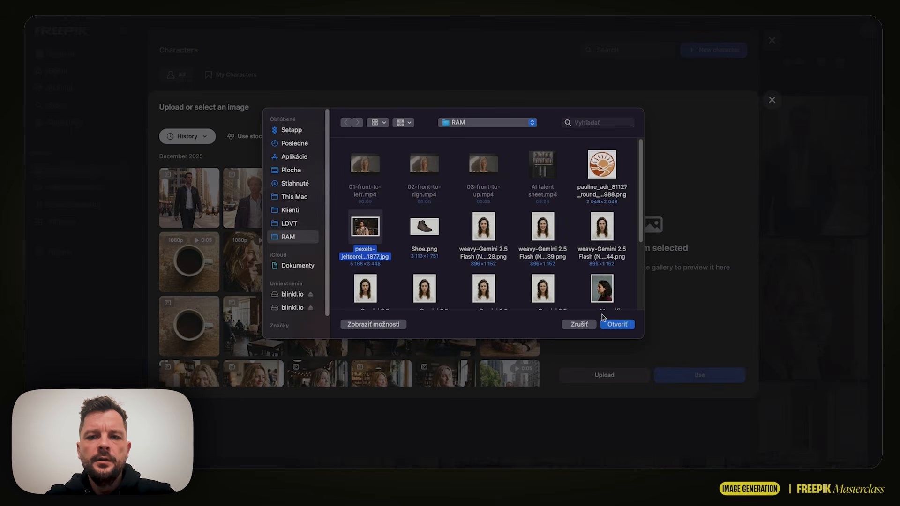
{"action": "left_click", "coordinate": [617, 324]}
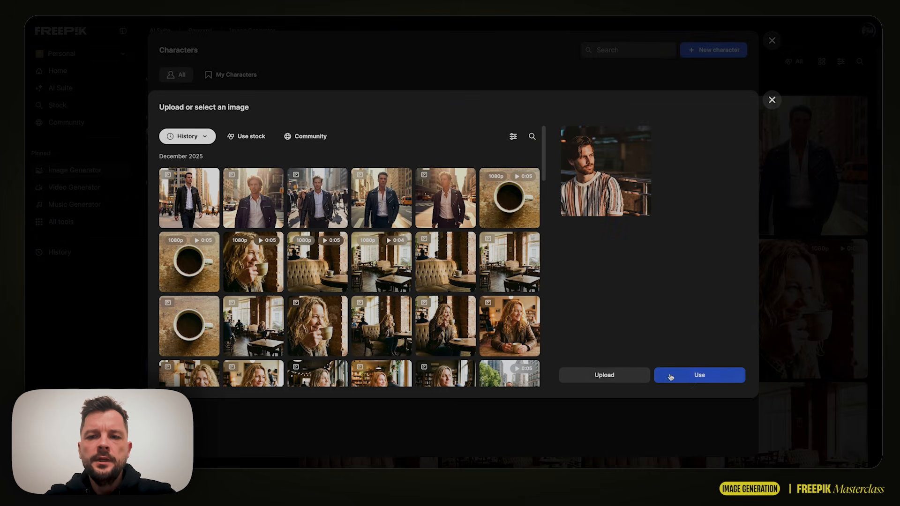
{"action": "left_click", "coordinate": [683, 377]}
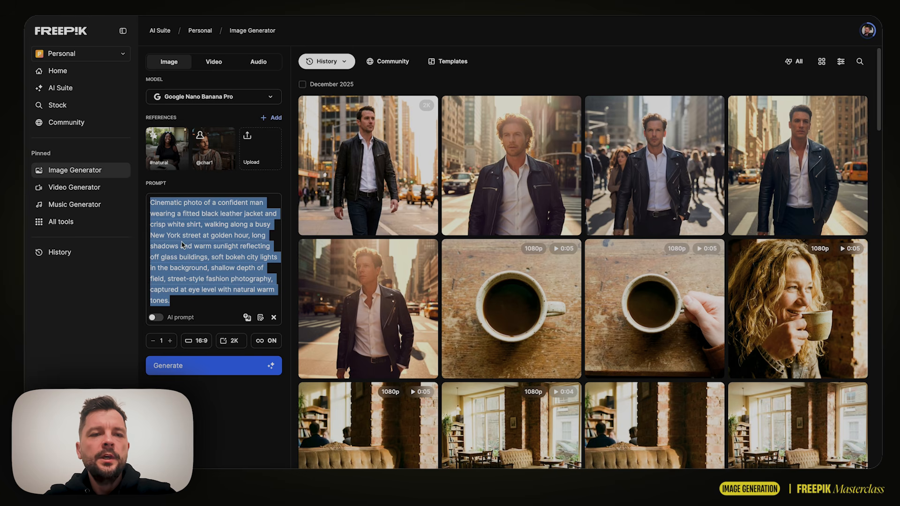
{"action": "mouse_move", "coordinate": [165, 152]}
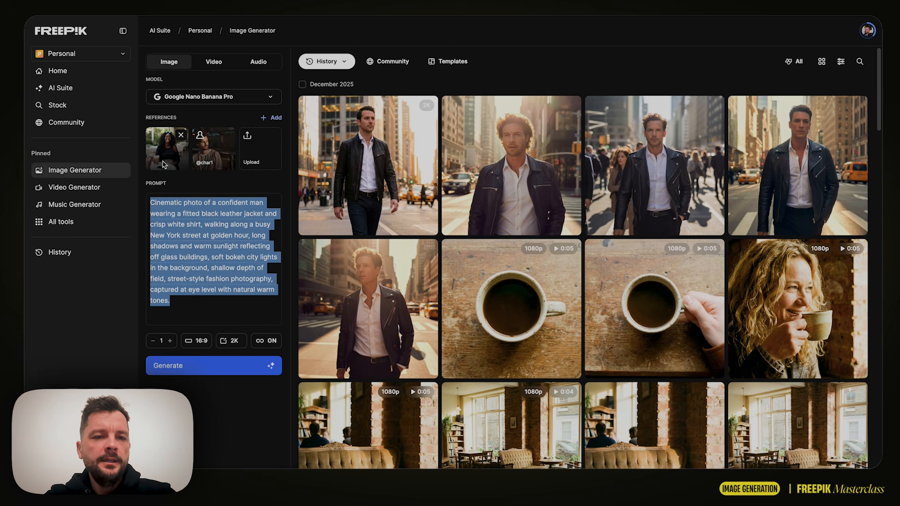
{"action": "mouse_move", "coordinate": [206, 157]}
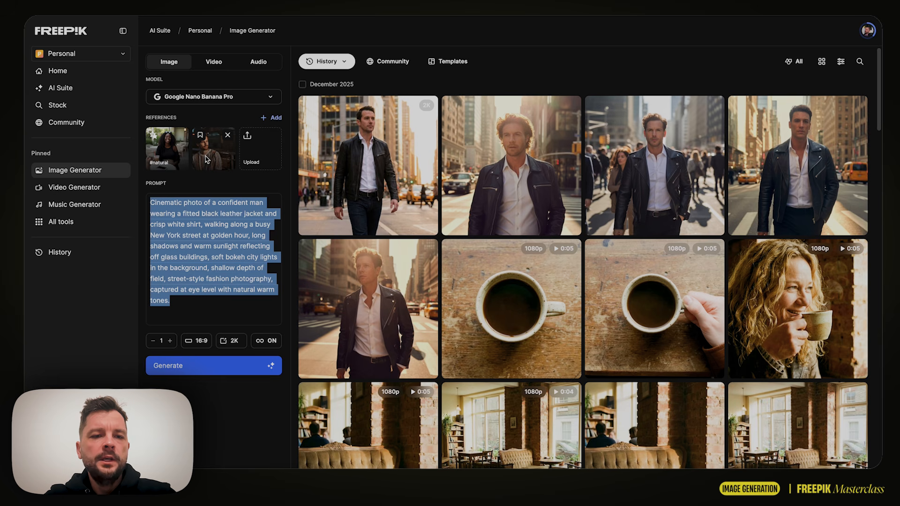
{"action": "left_click", "coordinate": [228, 367]}
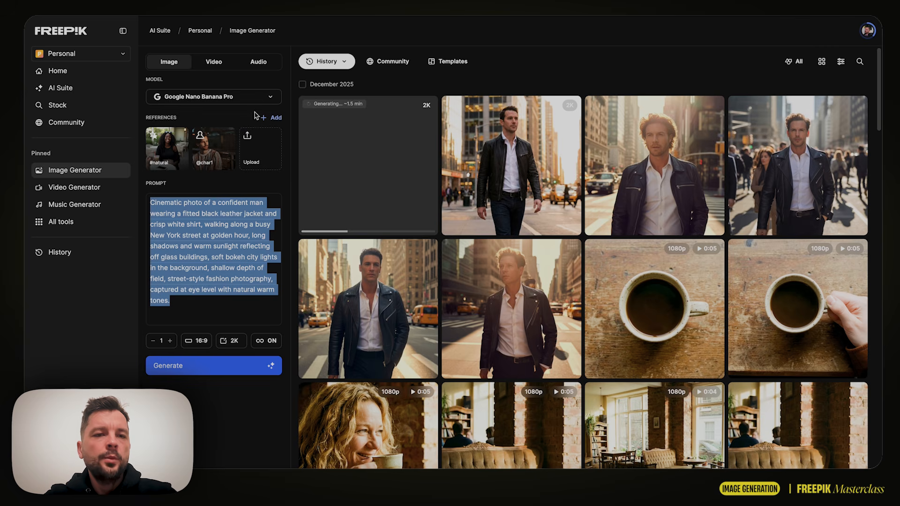
Step: Try other models, including Seedream 4.5 and Mystic 2.5, to check their support for the style and character references, and return to Google Nano Banana Pro
{"action": "left_click", "coordinate": [257, 96]}
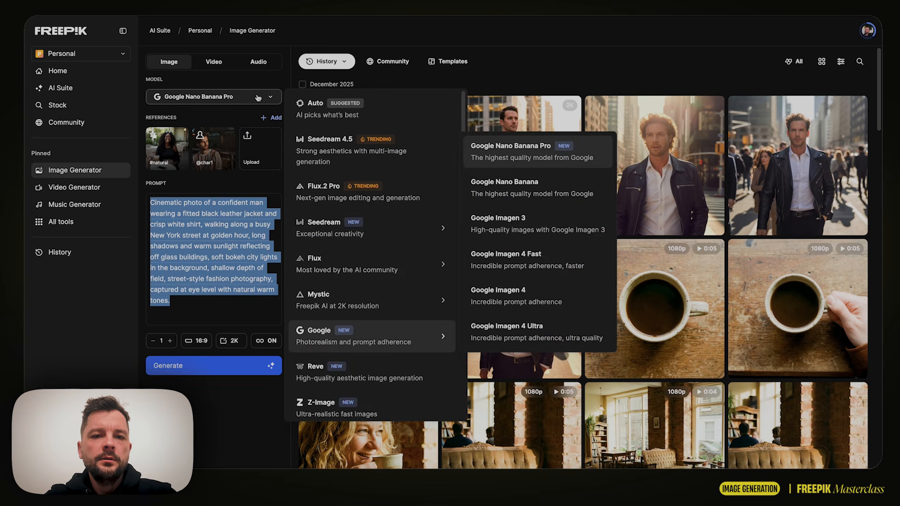
{"action": "scroll", "coordinate": [362, 272], "scroll_direction": "down", "scroll_amount": 2}
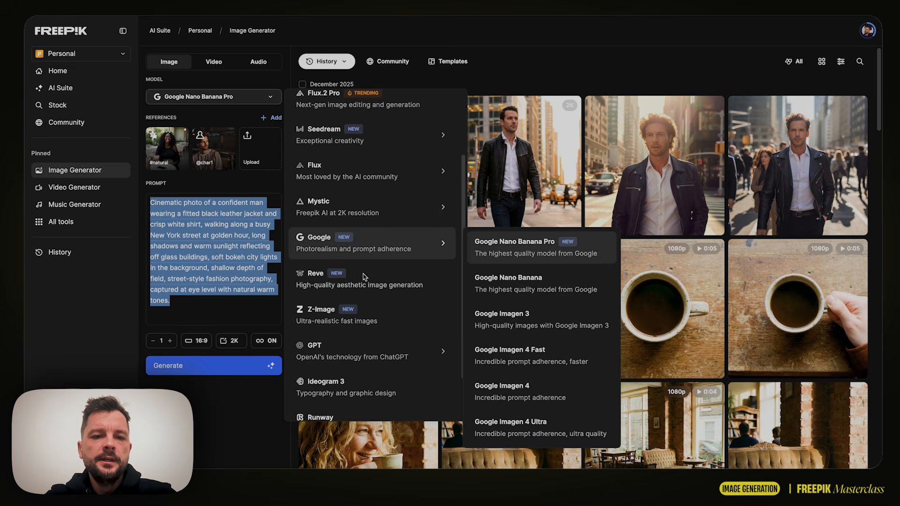
{"action": "left_click", "coordinate": [319, 382]}
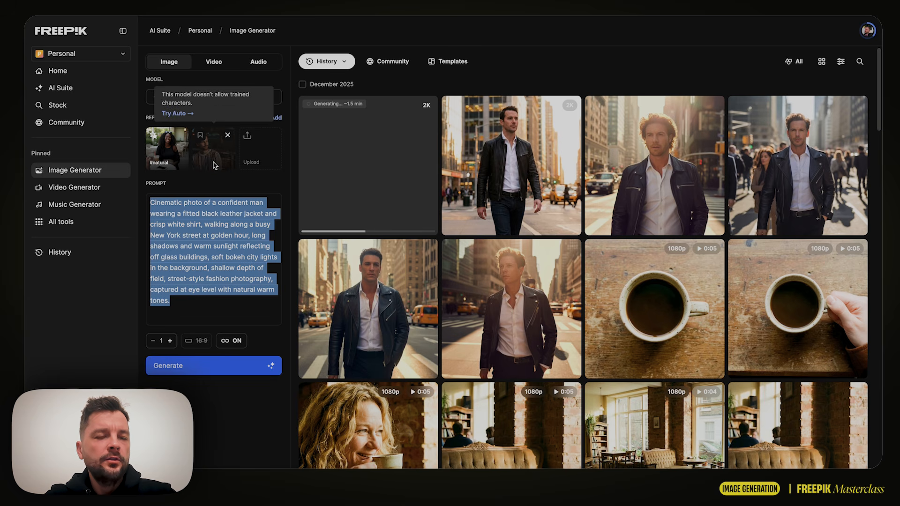
{"action": "left_click", "coordinate": [192, 113]}
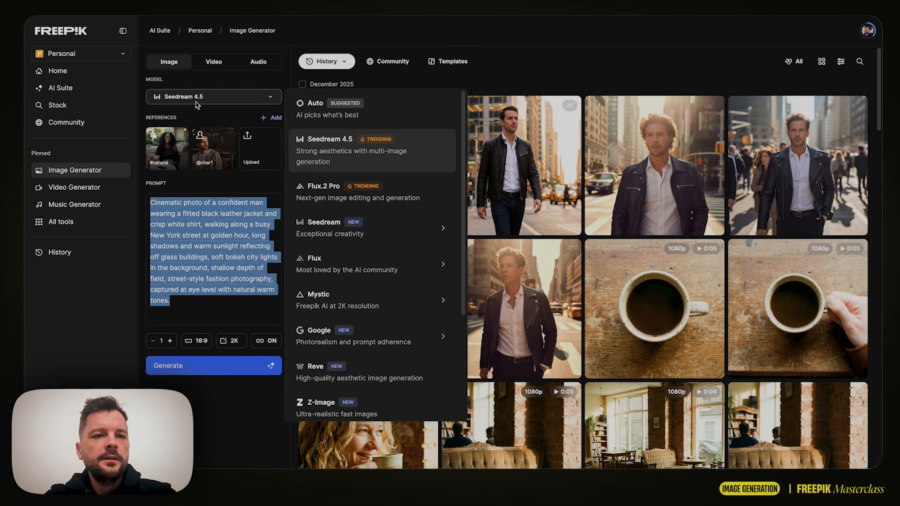
{"action": "mouse_move", "coordinate": [171, 168]}
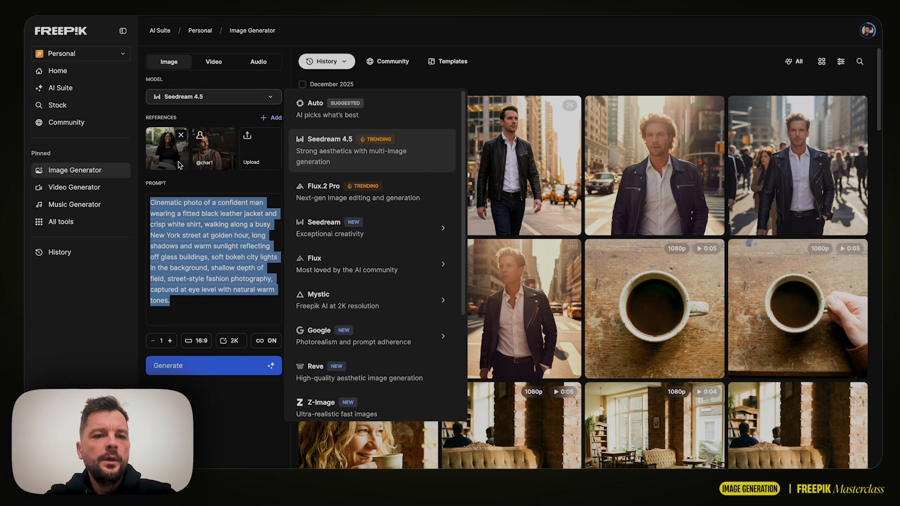
{"action": "scroll", "coordinate": [341, 296], "scroll_direction": "down", "scroll_amount": 3}
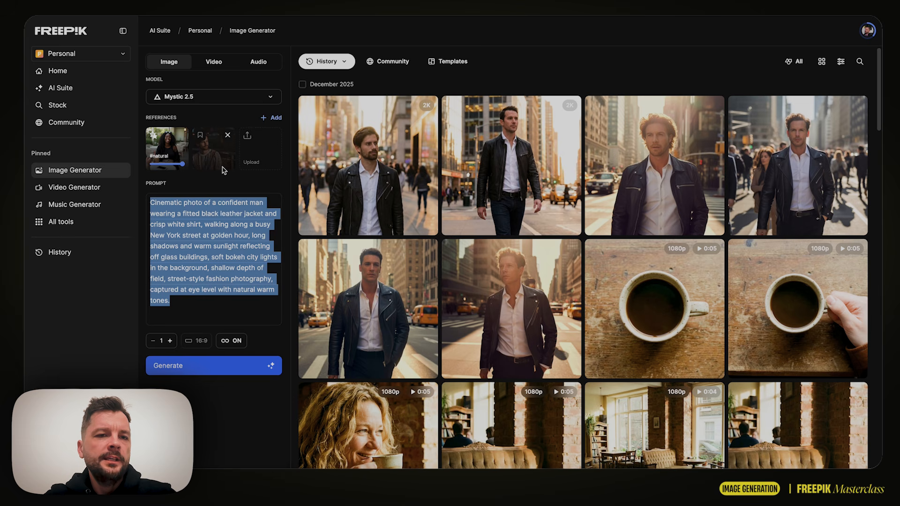
{"action": "mouse_move", "coordinate": [223, 170]}
{"action": "mouse_move", "coordinate": [168, 144]}
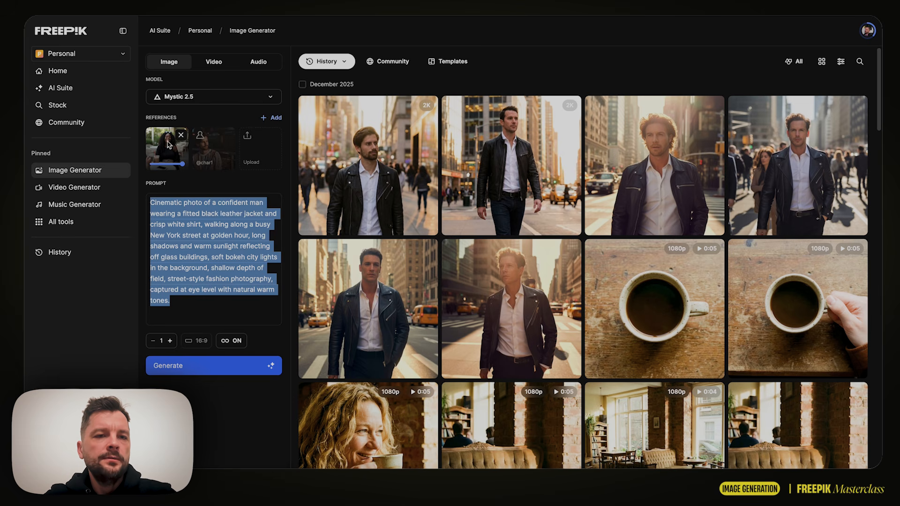
{"action": "left_click", "coordinate": [213, 96]}
{"action": "mouse_move", "coordinate": [317, 328]}
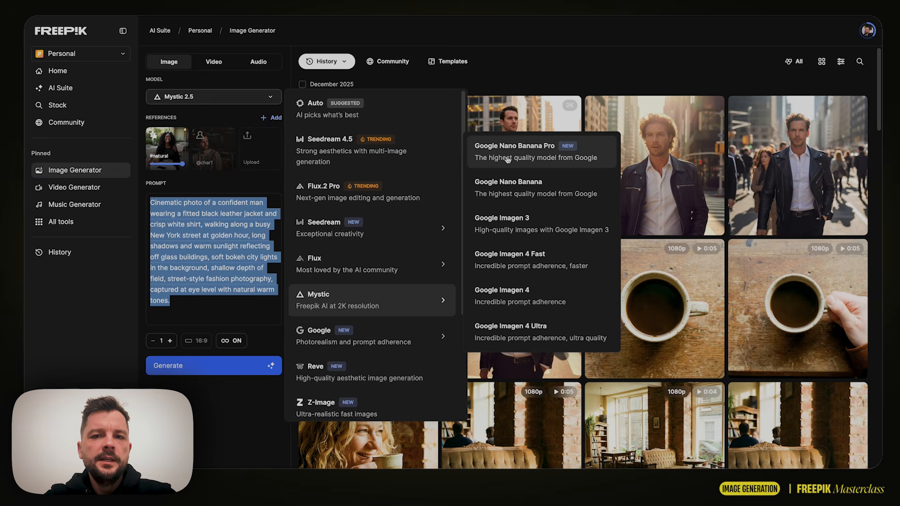
{"action": "left_click", "coordinate": [508, 160]}
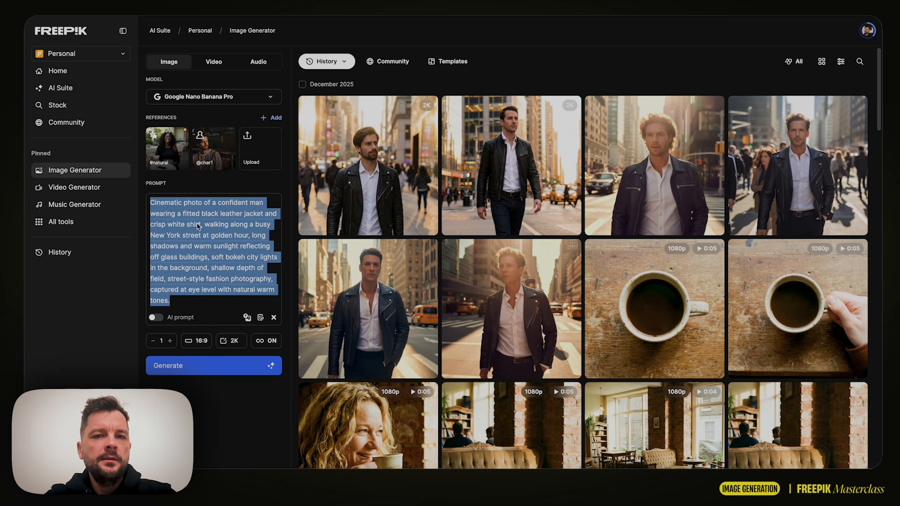
Step: Enlarge the newest generated image of the man in the leather jacket and open it in the Image Editor
{"action": "mouse_move", "coordinate": [359, 191]}
{"action": "left_click", "coordinate": [382, 173]}
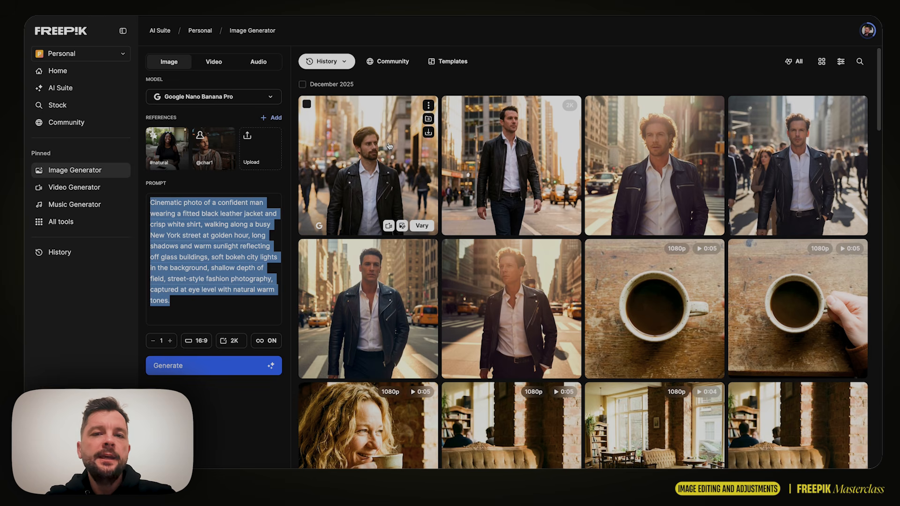
{"action": "left_click", "coordinate": [365, 167]}
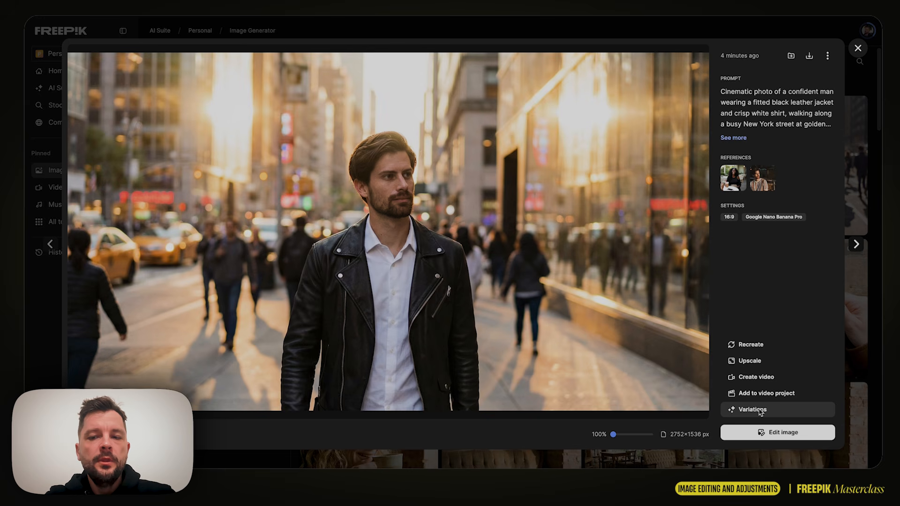
{"action": "left_click", "coordinate": [766, 434]}
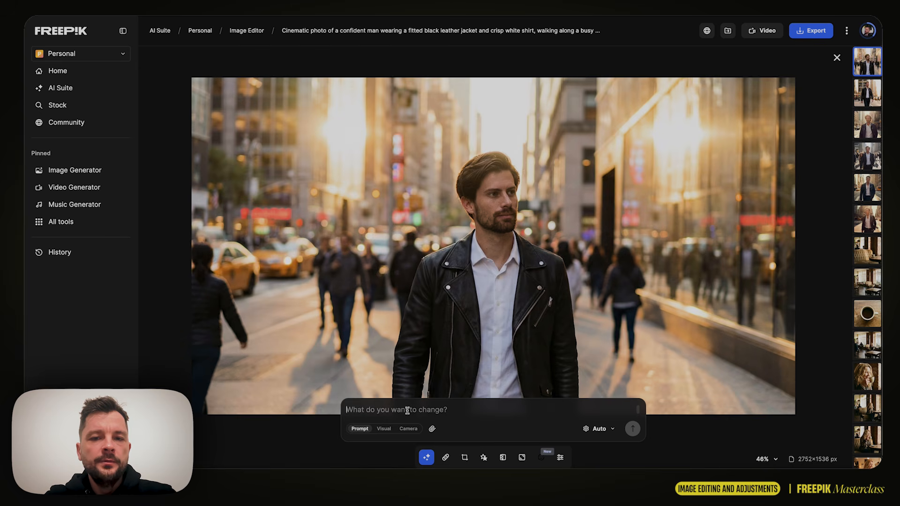
Step: Write the edit prompt "make him wear a gray t-shirt instead of white shirt, also give him sunglasses"
{"action": "type", "text": "mak"}
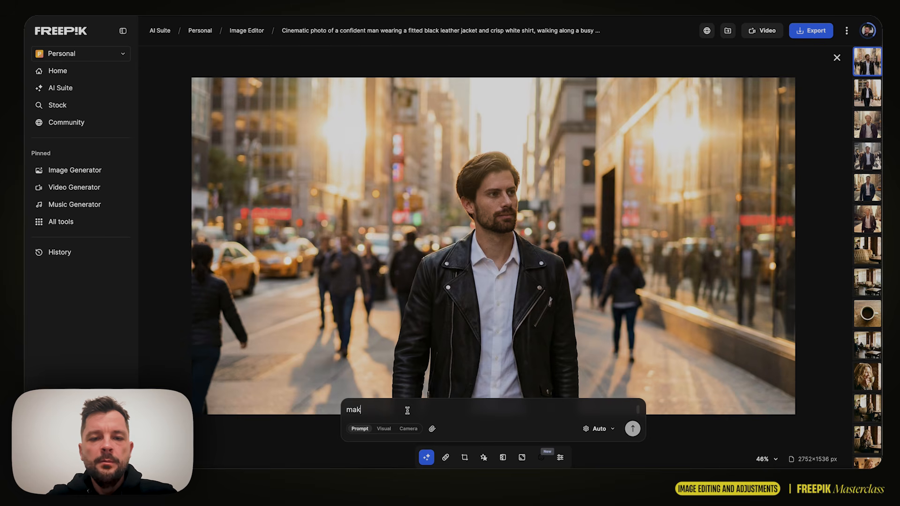
{"action": "type", "text": "e him "}
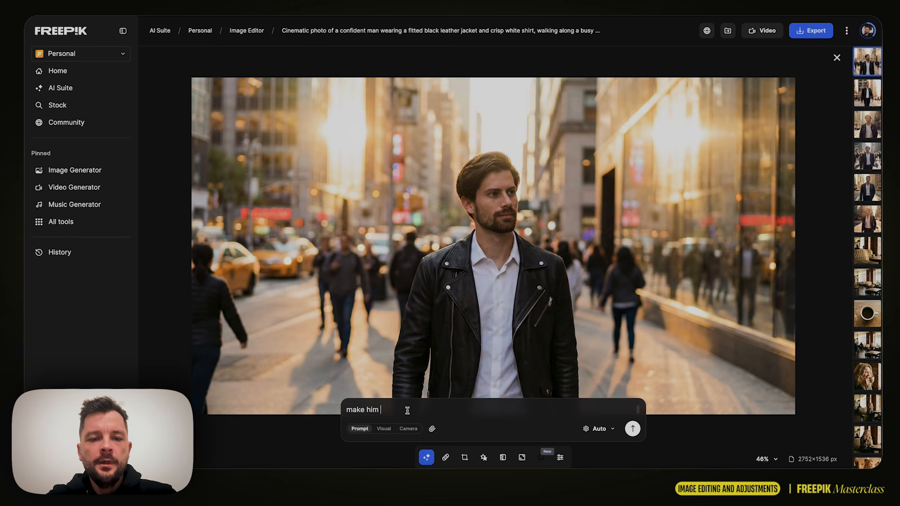
{"action": "type", "text": "wear a gr"}
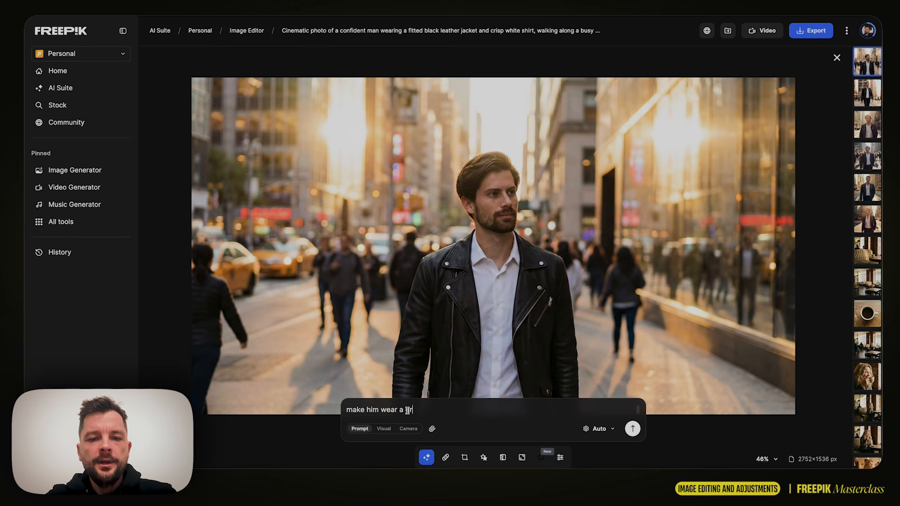
{"action": "type", "text": "ay t-shi"}
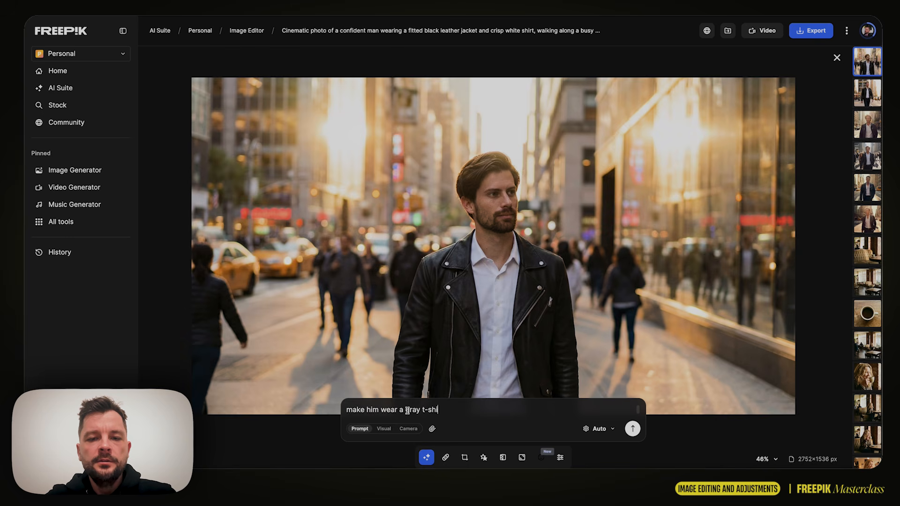
{"action": "type", "text": "rt instead ow"}
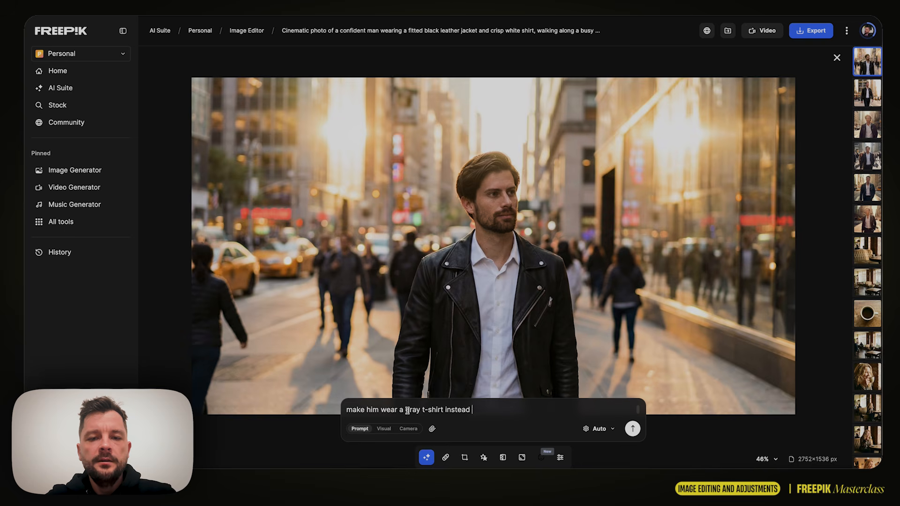
{"action": "key", "text": "BackSpace"}
{"action": "key", "text": "BackSpace"}
{"action": "type", "text": "f w"}
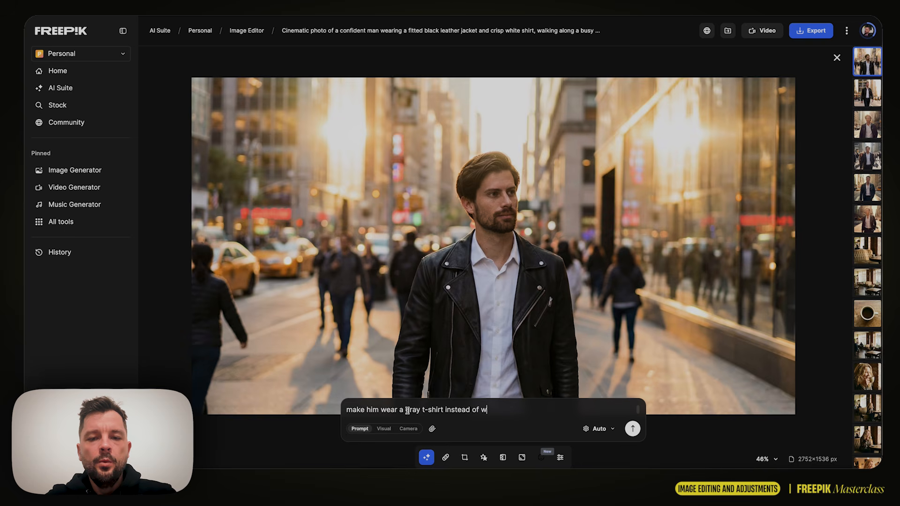
{"action": "type", "text": "hite shirt, als"}
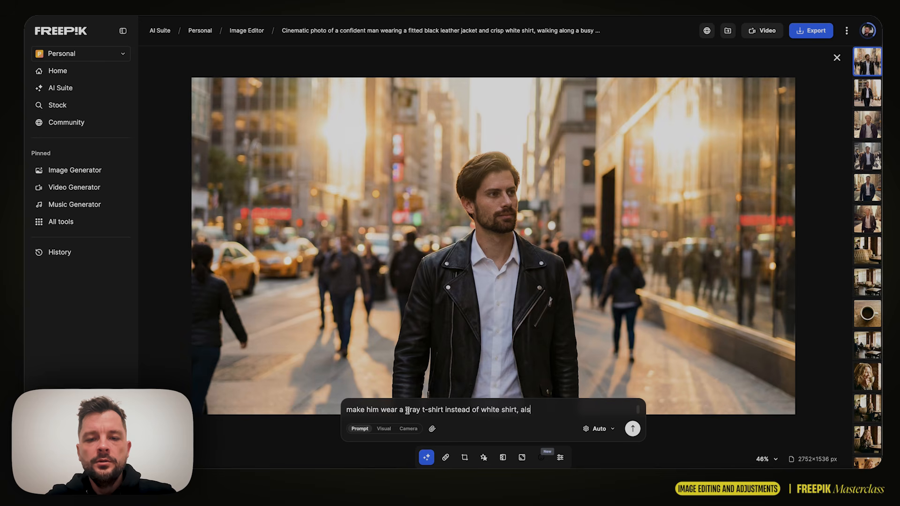
{"action": "type", "text": "o give "}
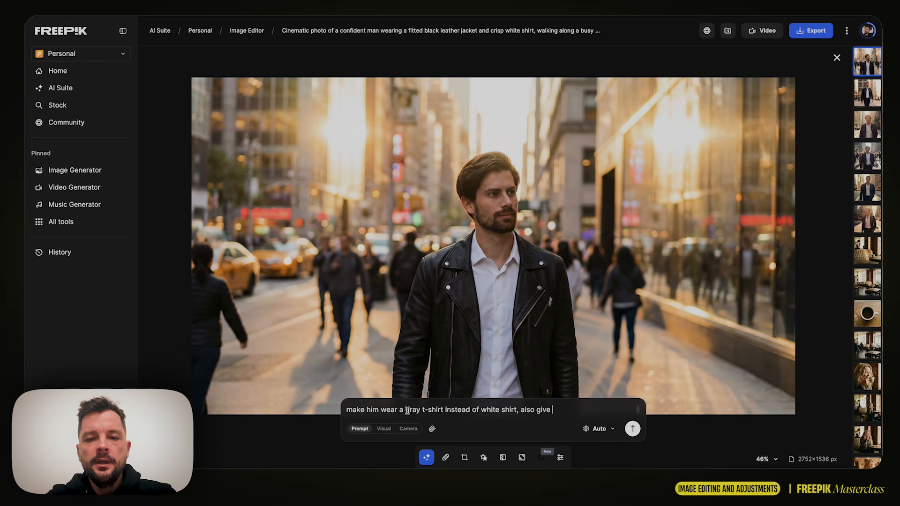
{"action": "type", "text": "him sunglasses"}
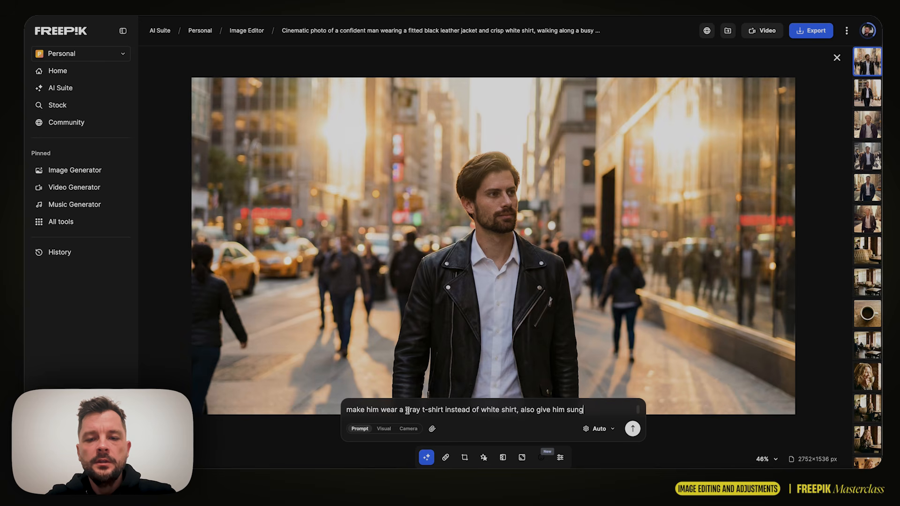
Step: Set the editing model to Nano Banana Pro at 2K and generate the prompted edit
{"action": "left_click", "coordinate": [612, 430]}
{"action": "left_click", "coordinate": [614, 392]}
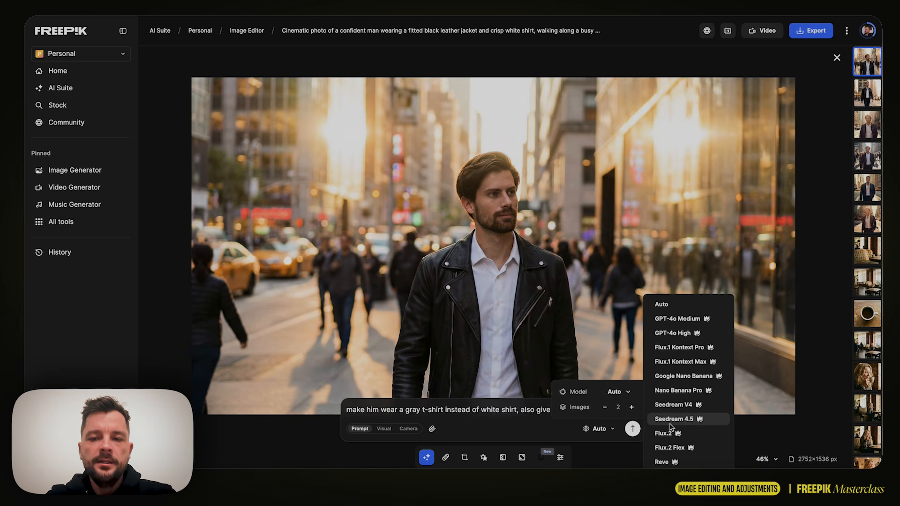
{"action": "left_click", "coordinate": [674, 392]}
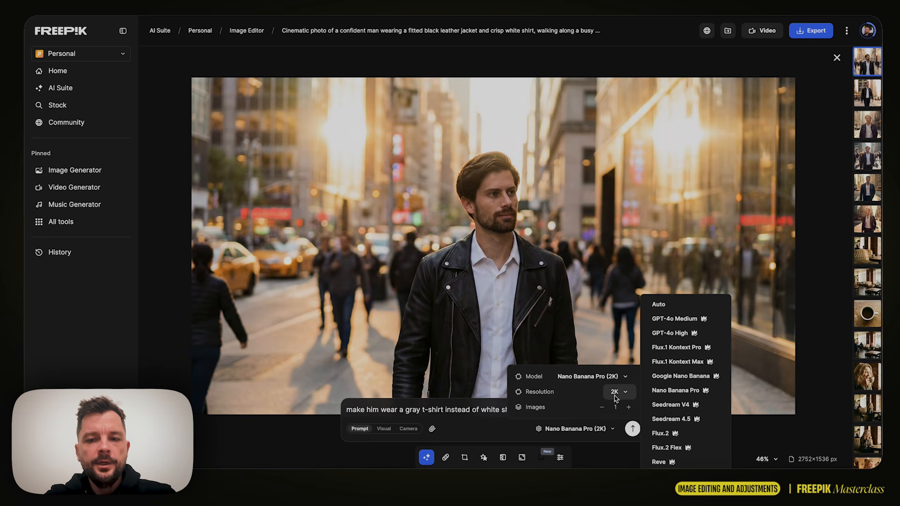
{"action": "left_click", "coordinate": [474, 426]}
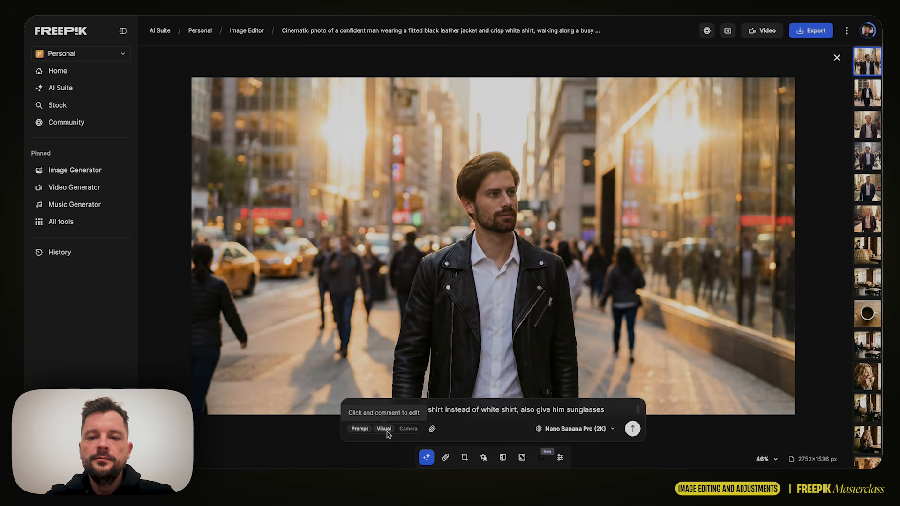
{"action": "left_click", "coordinate": [632, 430]}
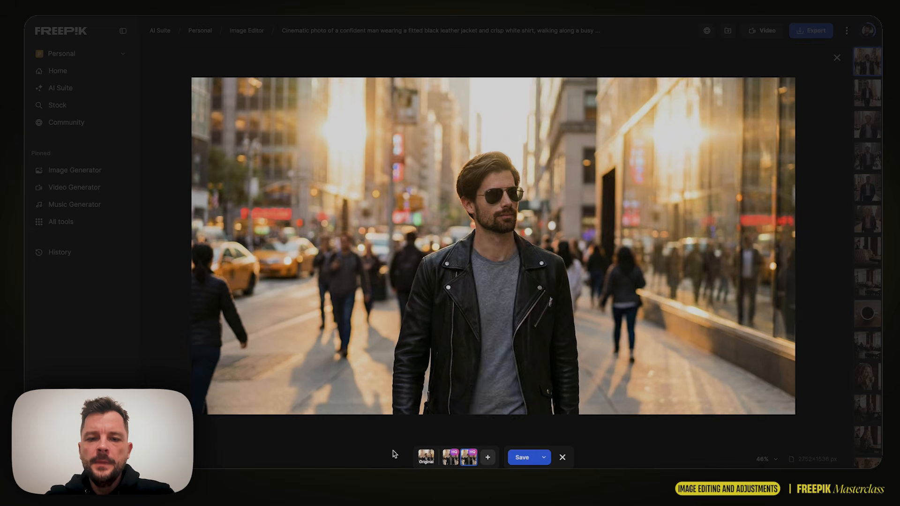
Step: Compare the two edited versions with the original and save the second version
{"action": "left_click", "coordinate": [450, 458]}
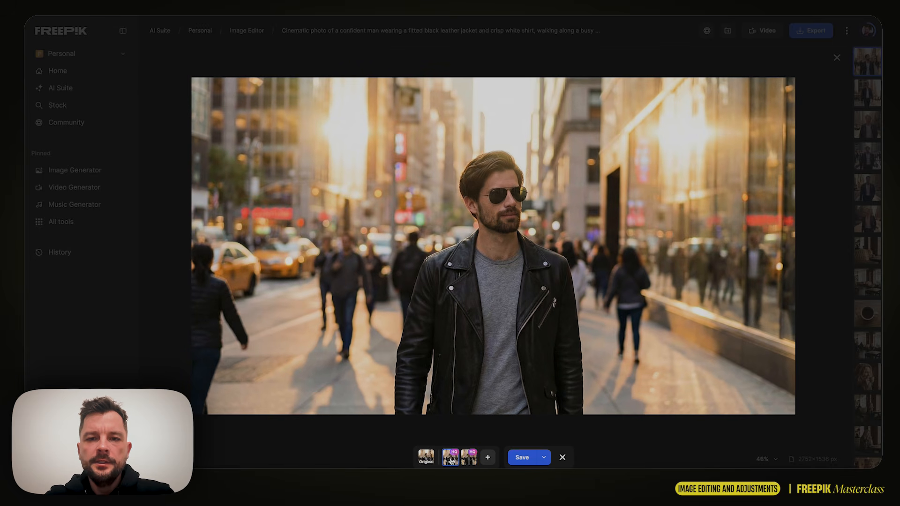
{"action": "left_click", "coordinate": [470, 459]}
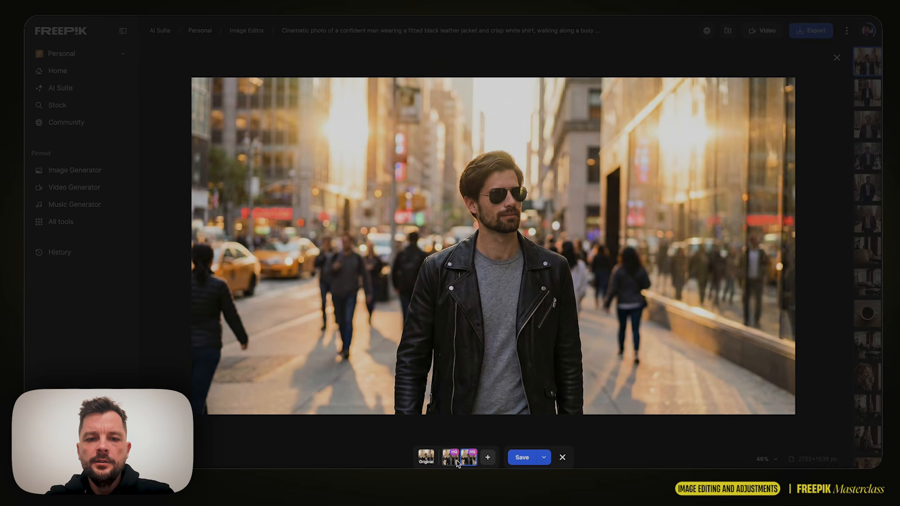
{"action": "left_click", "coordinate": [455, 462]}
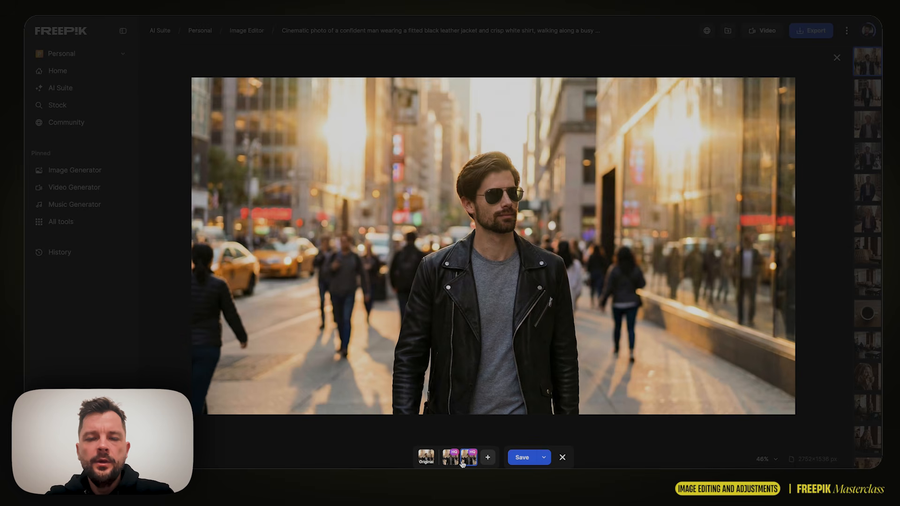
{"action": "left_click", "coordinate": [466, 464]}
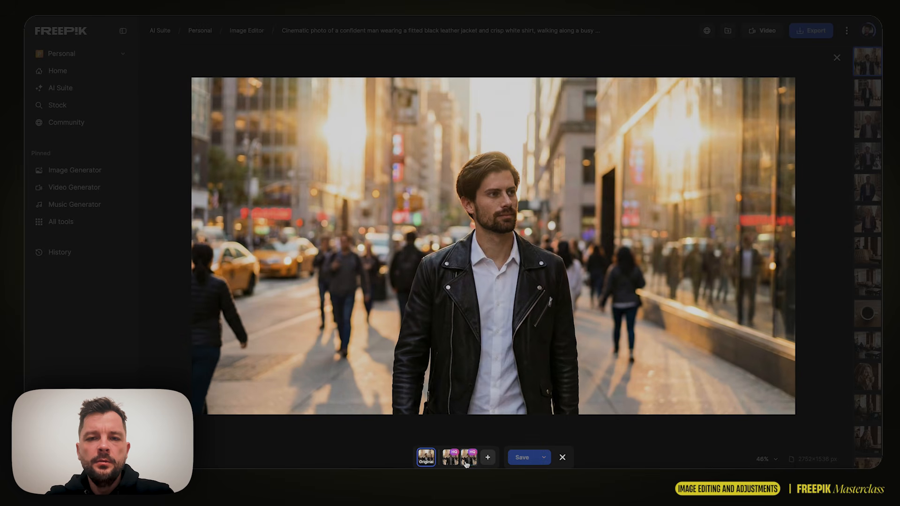
{"action": "left_click", "coordinate": [467, 464]}
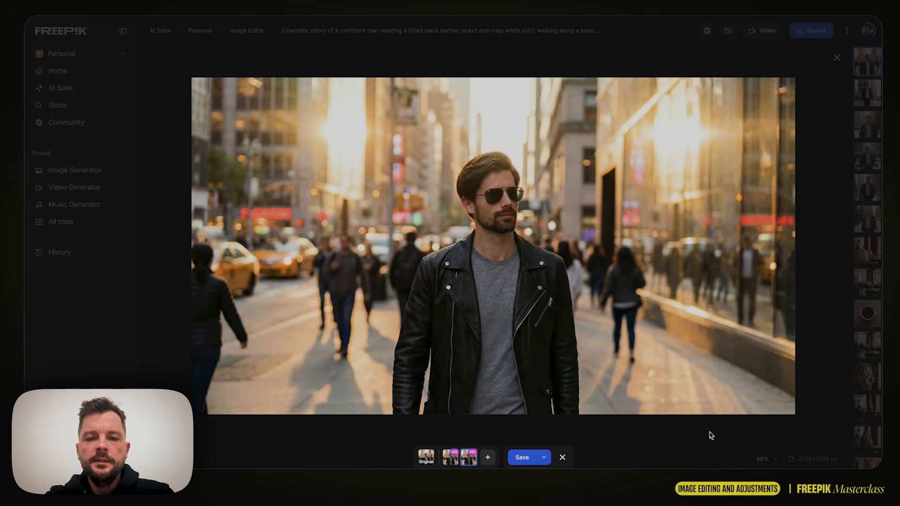
{"action": "left_click", "coordinate": [521, 457]}
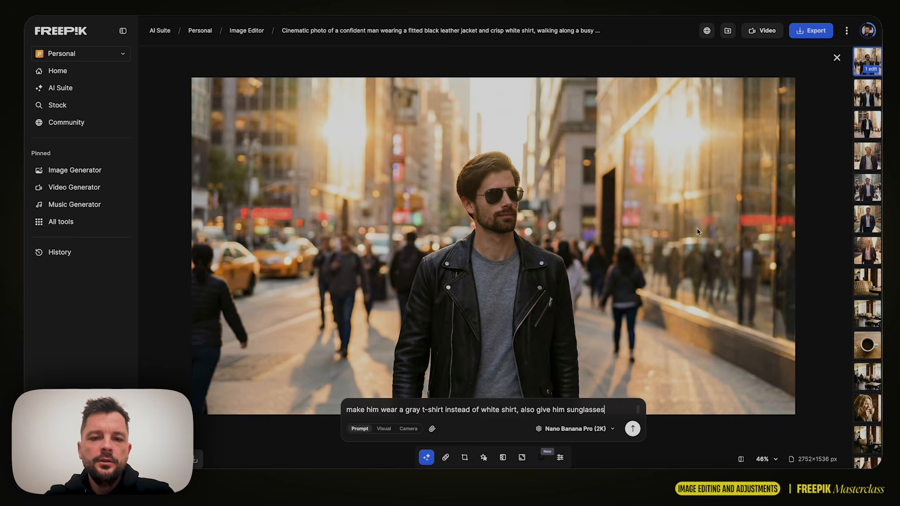
Step: Clear the text prompt, switch to visual editing and annotate the background woman with "make this woman wear red jacket"
{"action": "left_click_drag", "start_coordinate": [609, 409], "coordinate": [330, 412]}
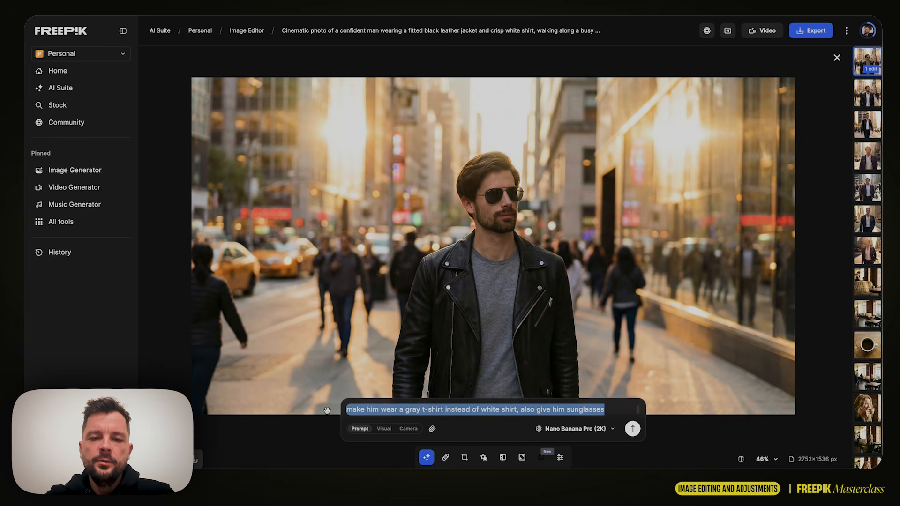
{"action": "key", "text": "BackSpace"}
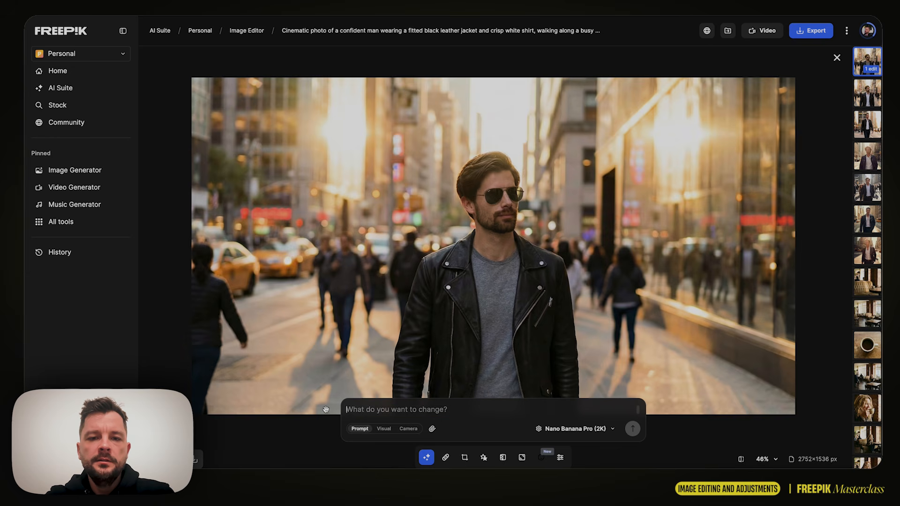
{"action": "left_click", "coordinate": [385, 428]}
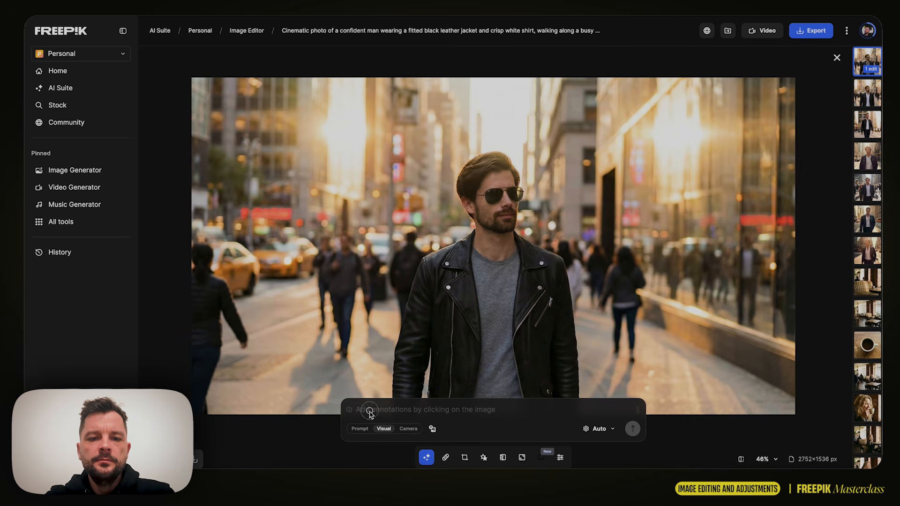
{"action": "left_click", "coordinate": [621, 283]}
{"action": "type", "text": "make this woma"}
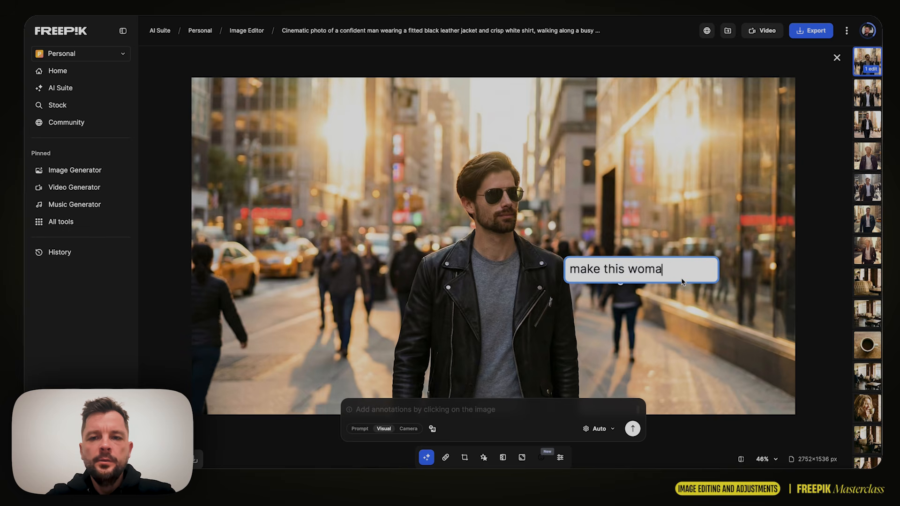
{"action": "type", "text": "n wear "}
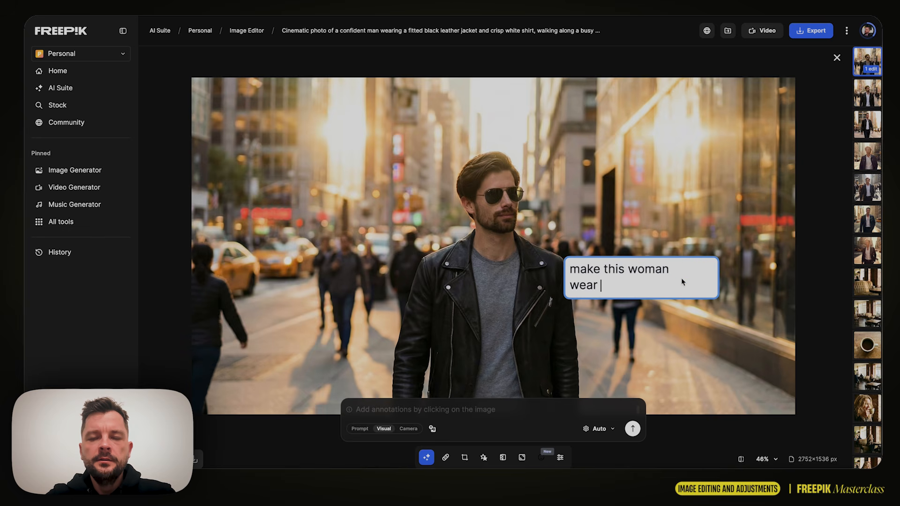
{"action": "type", "text": "red j"}
{"action": "key", "text": "BackSpace"}
{"action": "type", "text": "jacket"}
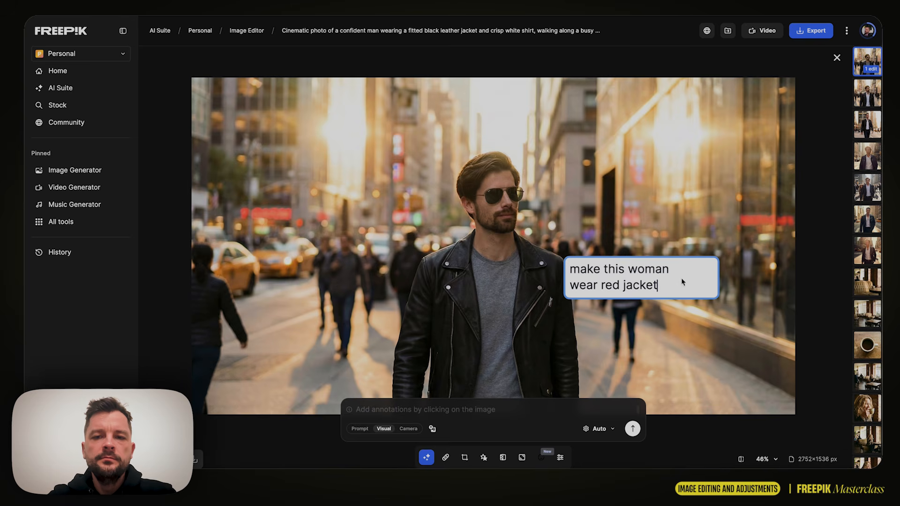
Step: Add the annotation "add a tree here" on the pavement near the yellow taxis
{"action": "left_click", "coordinate": [287, 325]}
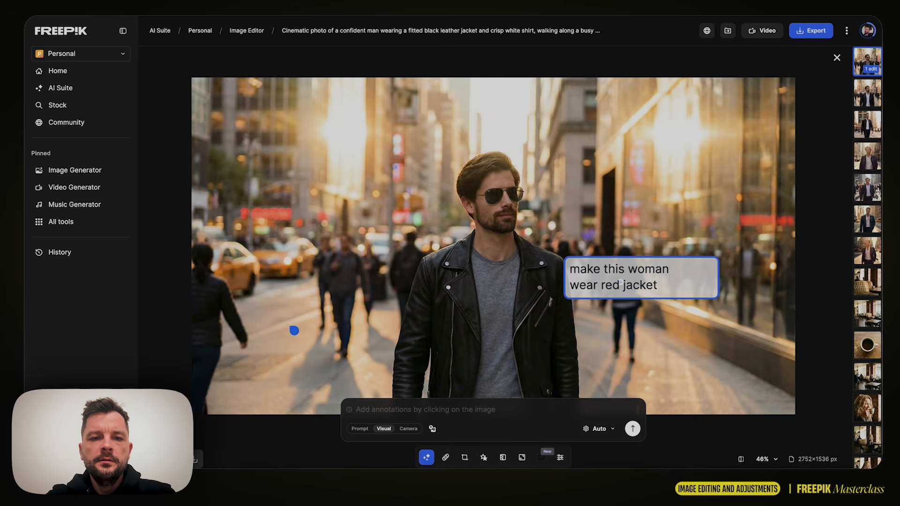
{"action": "type", "text": "add a tr"}
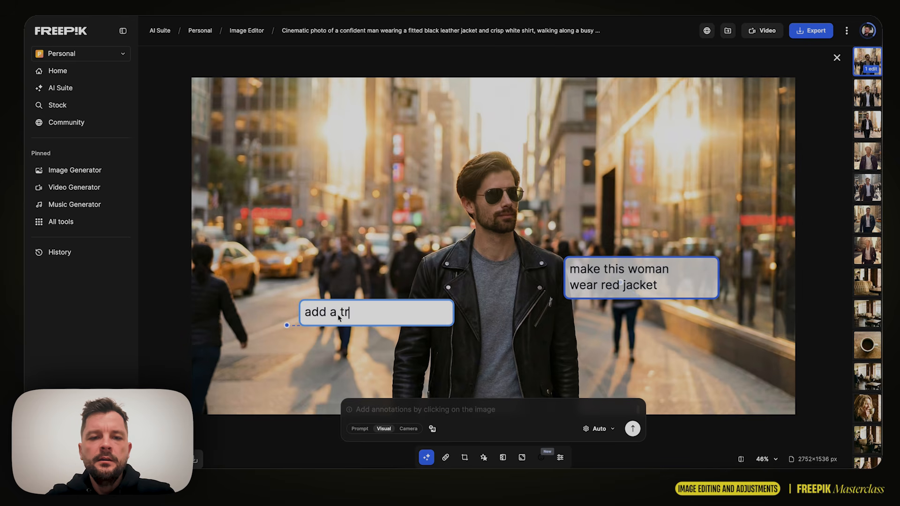
{"action": "type", "text": "ee here"}
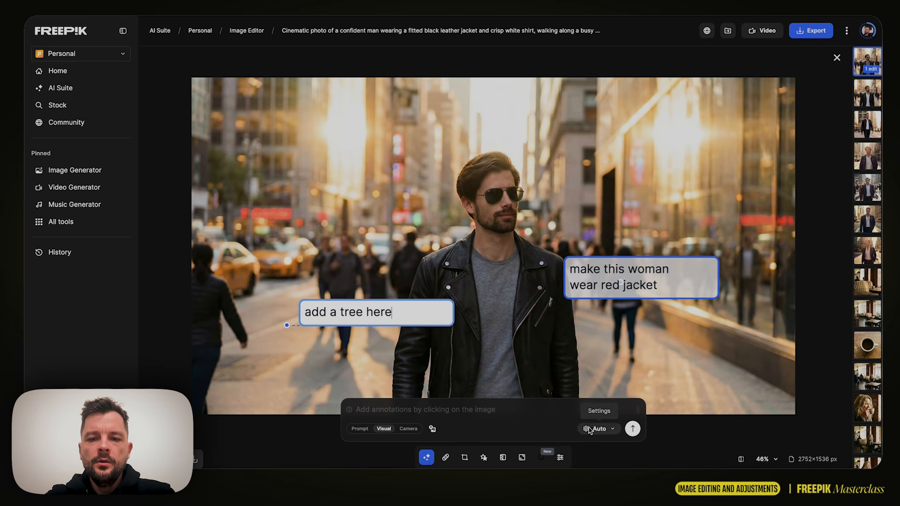
Step: Set the editing model to Google Nano Banana and generate the annotated edit
{"action": "left_click", "coordinate": [606, 431]}
{"action": "left_click", "coordinate": [614, 392]}
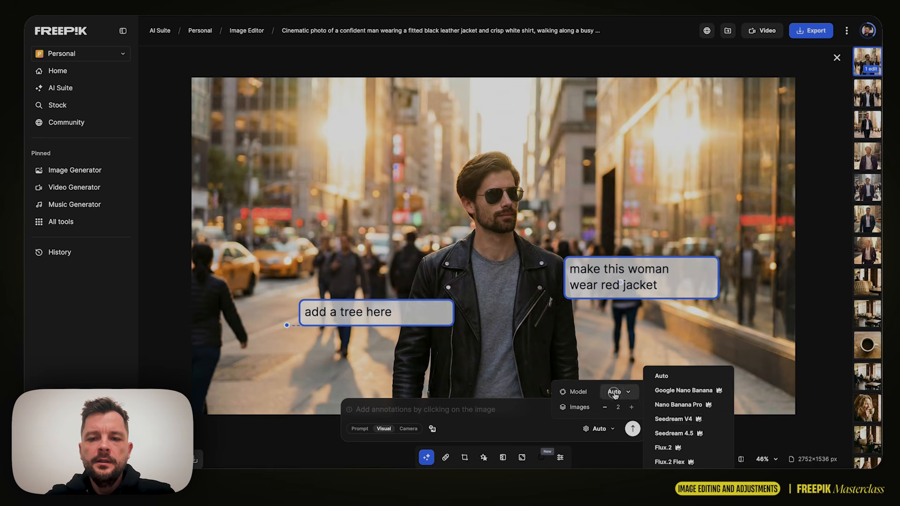
{"action": "left_click", "coordinate": [684, 390]}
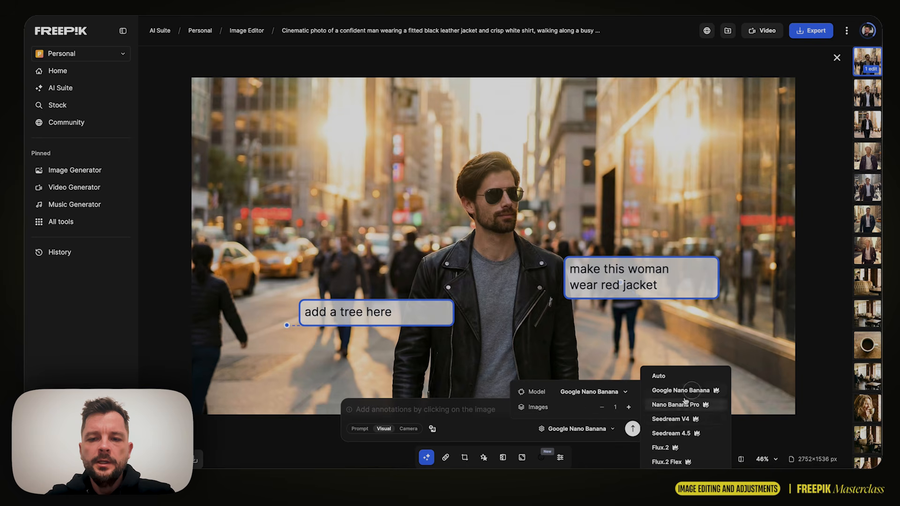
{"action": "left_click", "coordinate": [633, 429]}
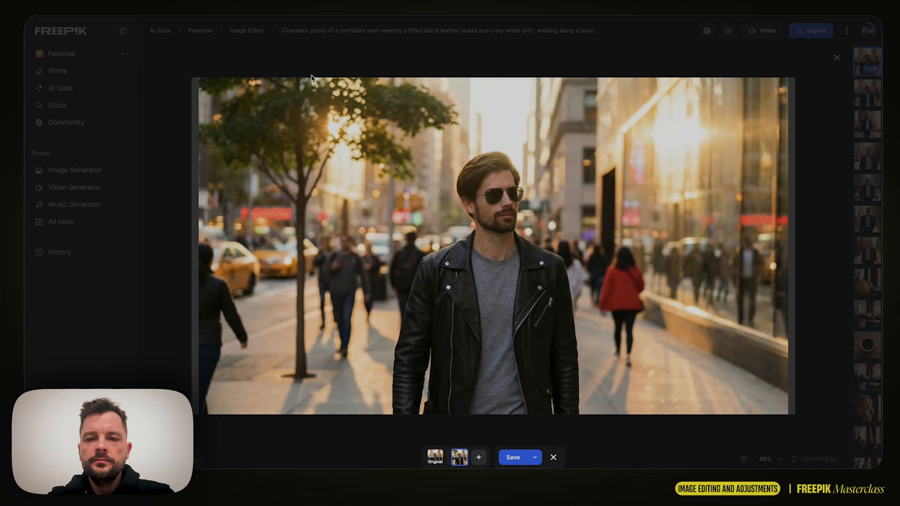
Step: Discard the annotated edit, leave the editor and open the original white-shirt image of the bearded man in the Image Upscaler
{"action": "left_click", "coordinate": [554, 458]}
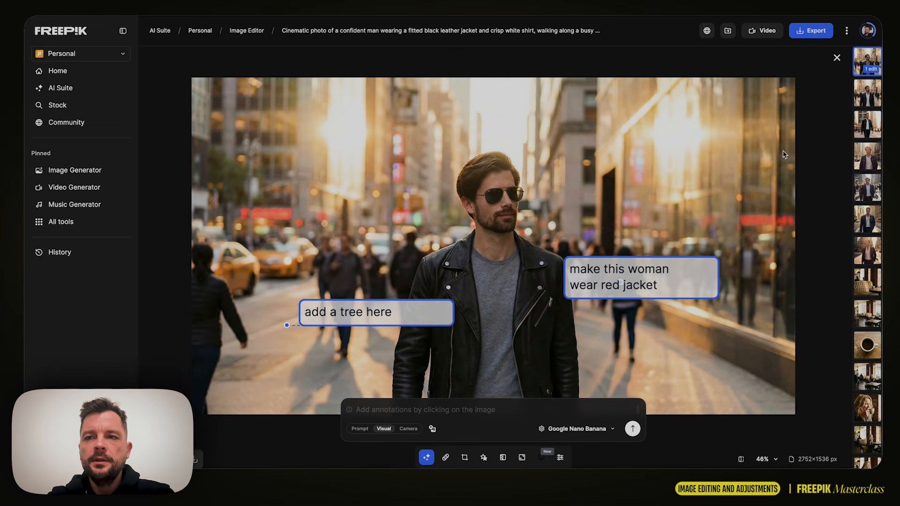
{"action": "left_click", "coordinate": [839, 62]}
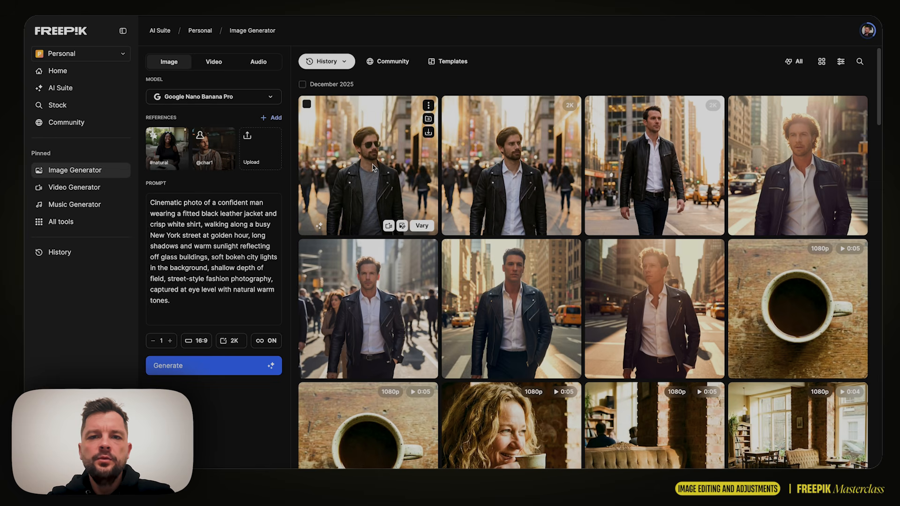
{"action": "left_click", "coordinate": [535, 172]}
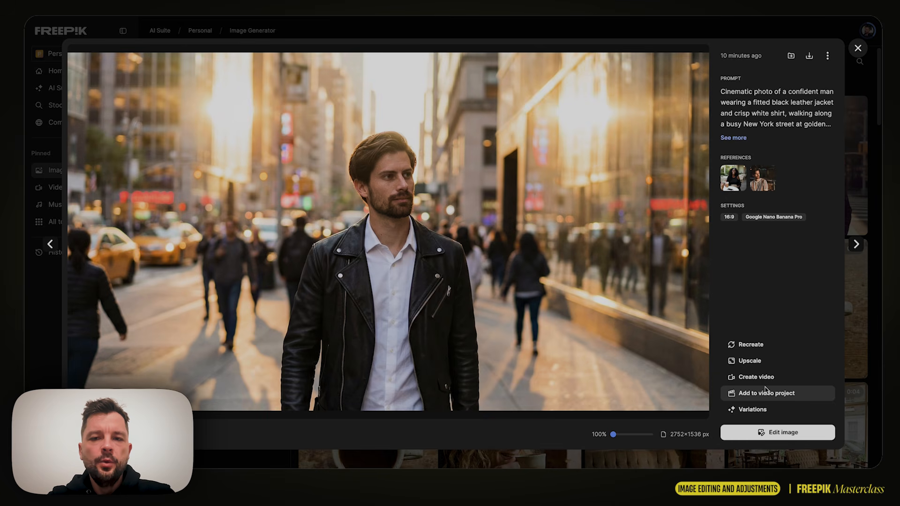
{"action": "left_click", "coordinate": [750, 361]}
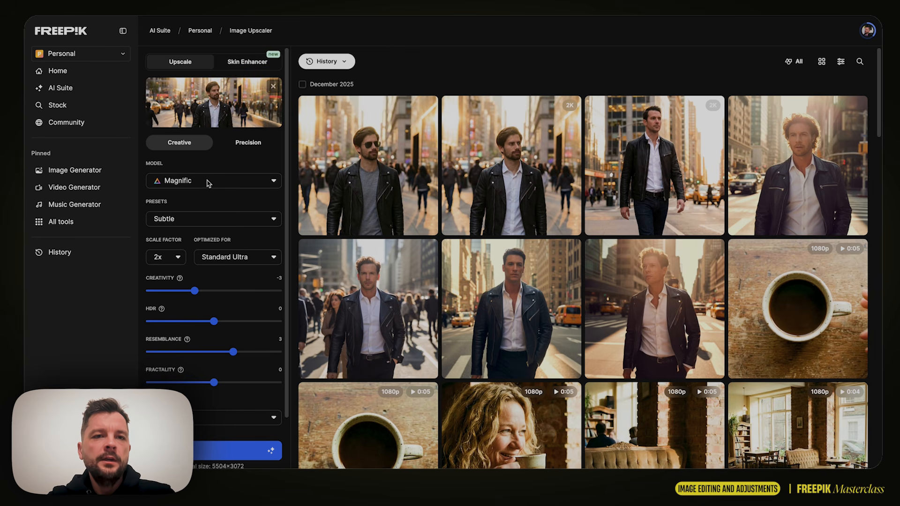
Step: Review the Skin Enhancer options and the Precision and Creative upscale settings
{"action": "left_click", "coordinate": [250, 64]}
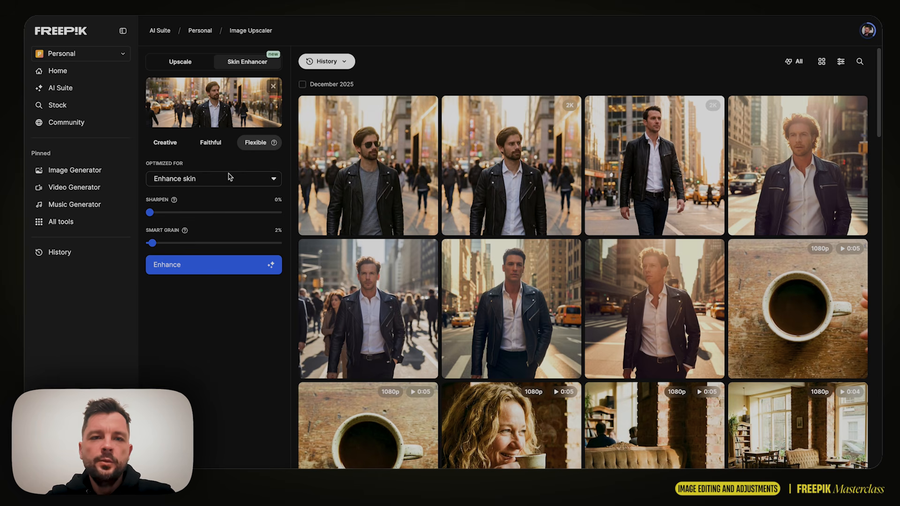
{"action": "mouse_move", "coordinate": [200, 126]}
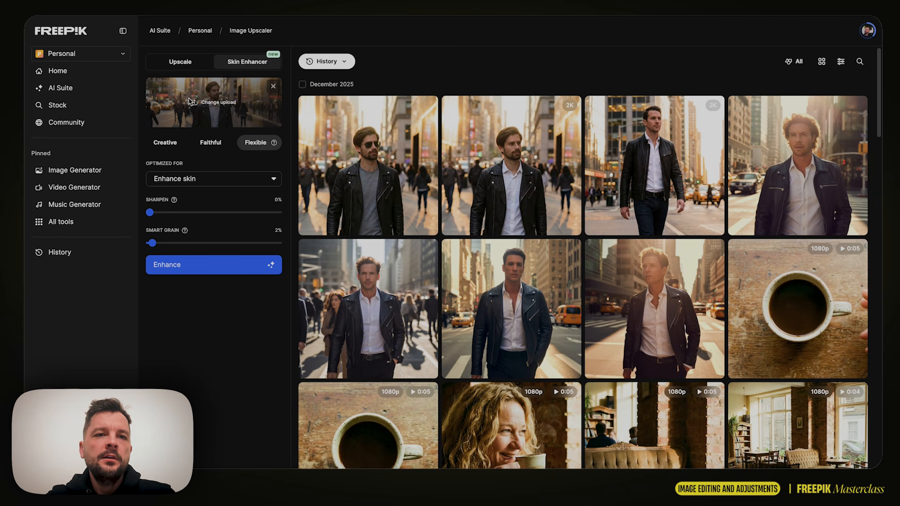
{"action": "left_click", "coordinate": [186, 64]}
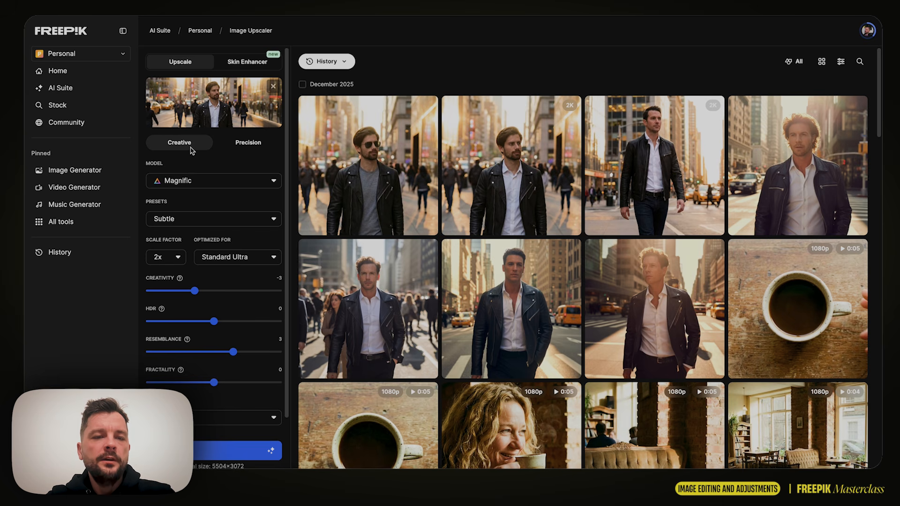
{"action": "left_click", "coordinate": [252, 145]}
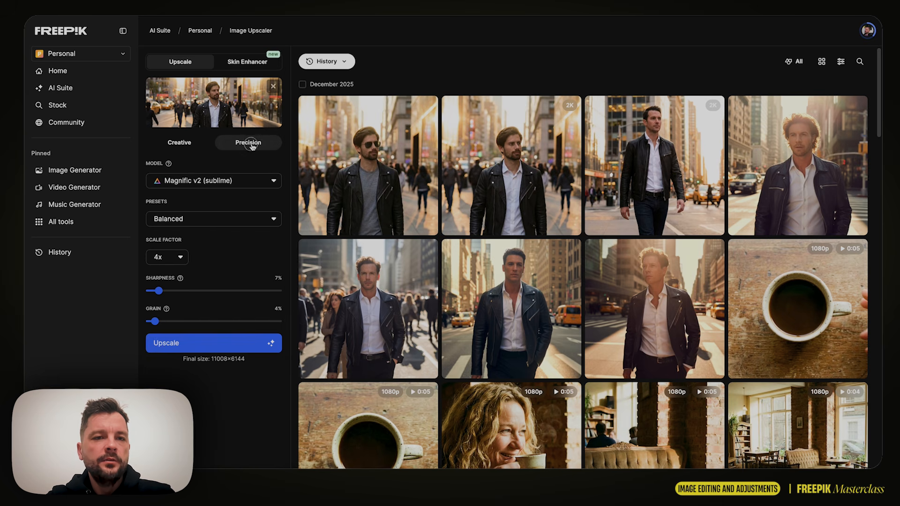
{"action": "left_click", "coordinate": [182, 146]}
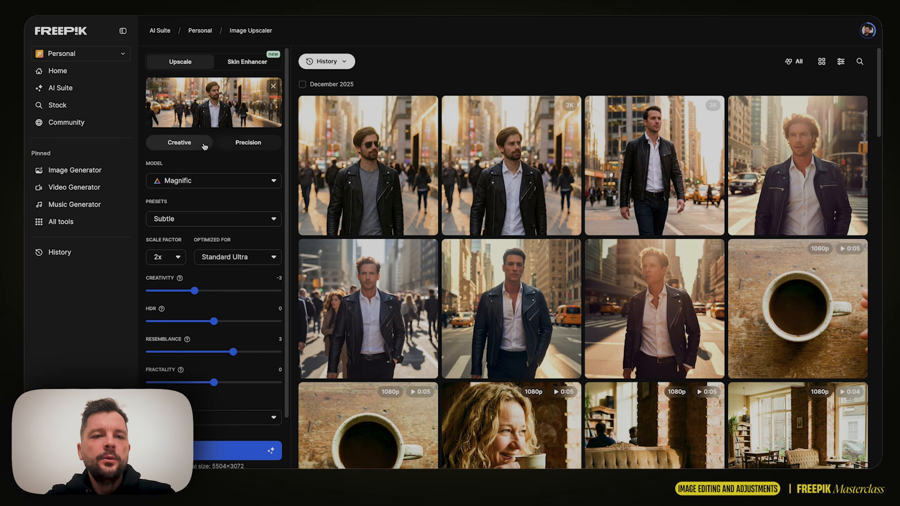
Step: Upscale the image in Precision mode with Magnific v2 (sublime) and a scale factor of 2x
{"action": "left_click", "coordinate": [249, 144]}
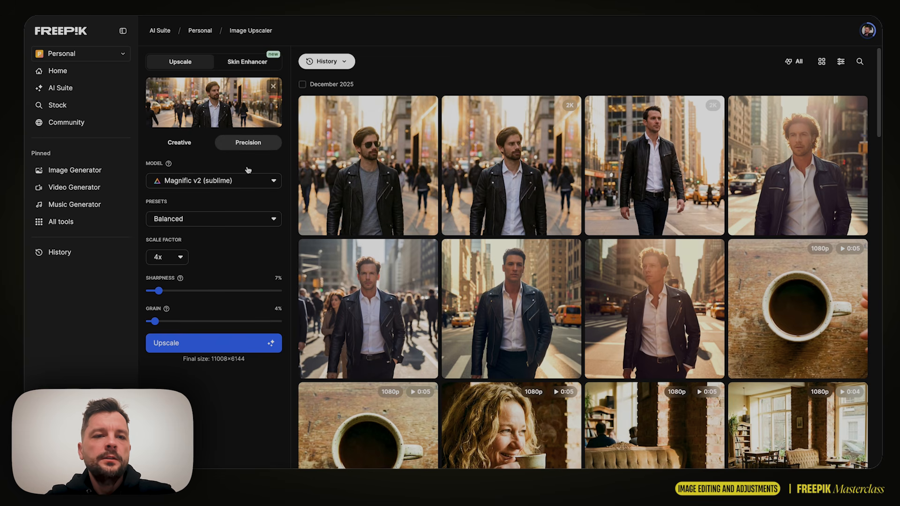
{"action": "left_click", "coordinate": [244, 183]}
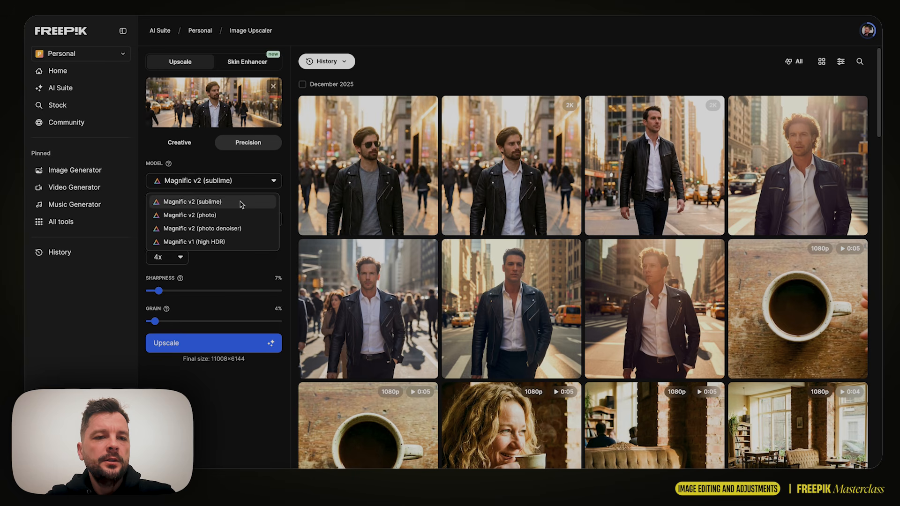
{"action": "left_click", "coordinate": [245, 173]}
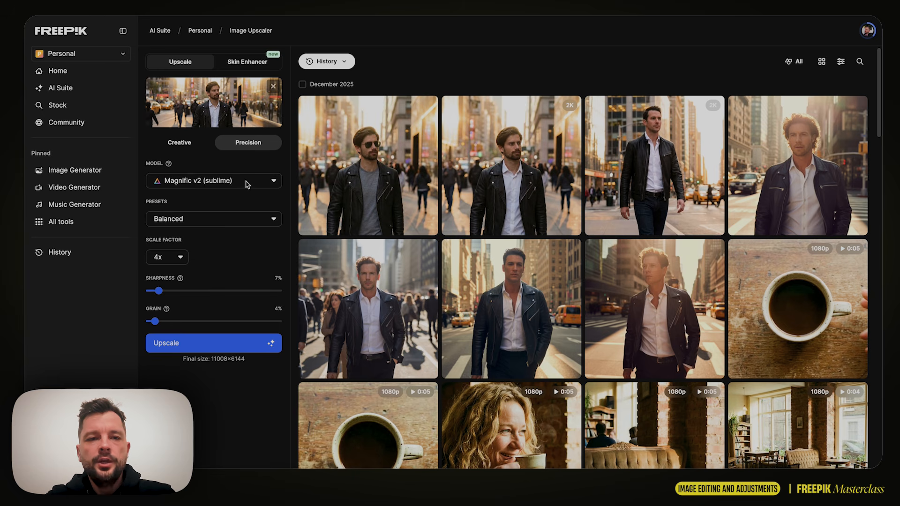
{"action": "left_click", "coordinate": [182, 259]}
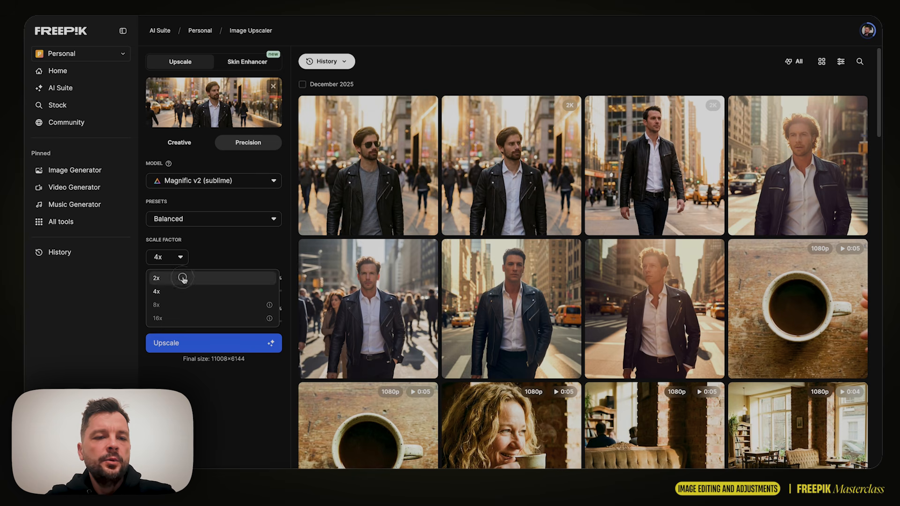
{"action": "left_click", "coordinate": [183, 280]}
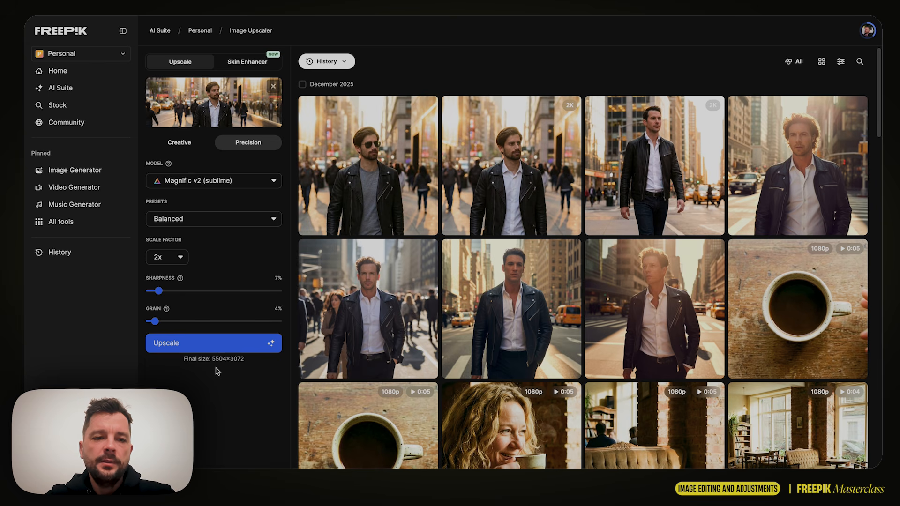
{"action": "left_click", "coordinate": [208, 346]}
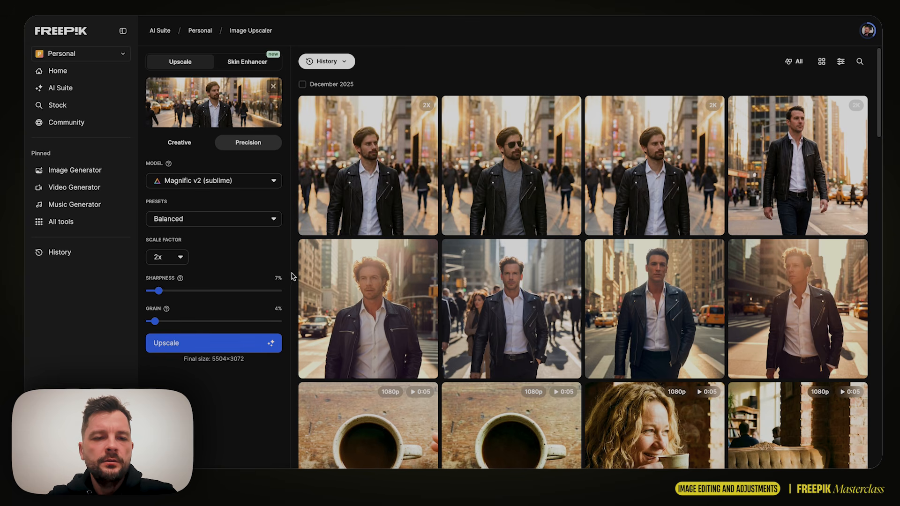
Step: Open the upscaled image and compare its before and after detail at 500% zoom
{"action": "left_click", "coordinate": [380, 158]}
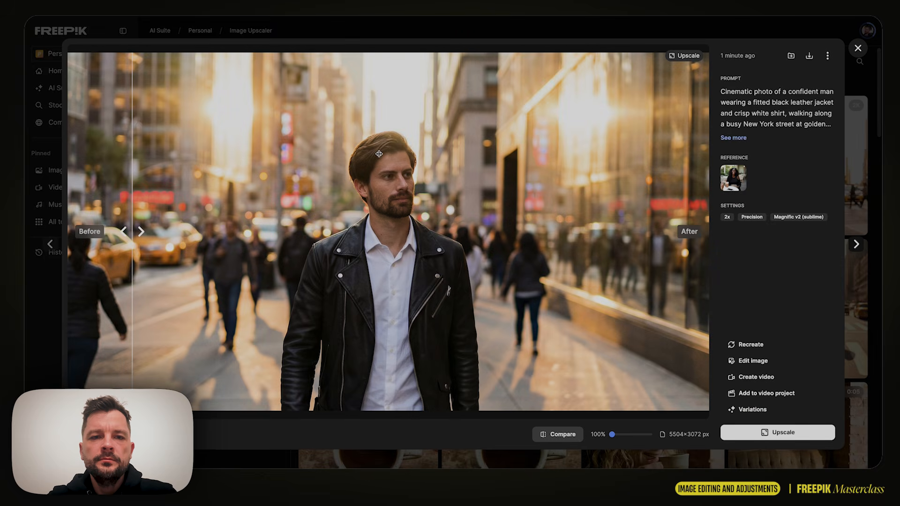
{"action": "left_click_drag", "start_coordinate": [129, 230], "coordinate": [231, 235]}
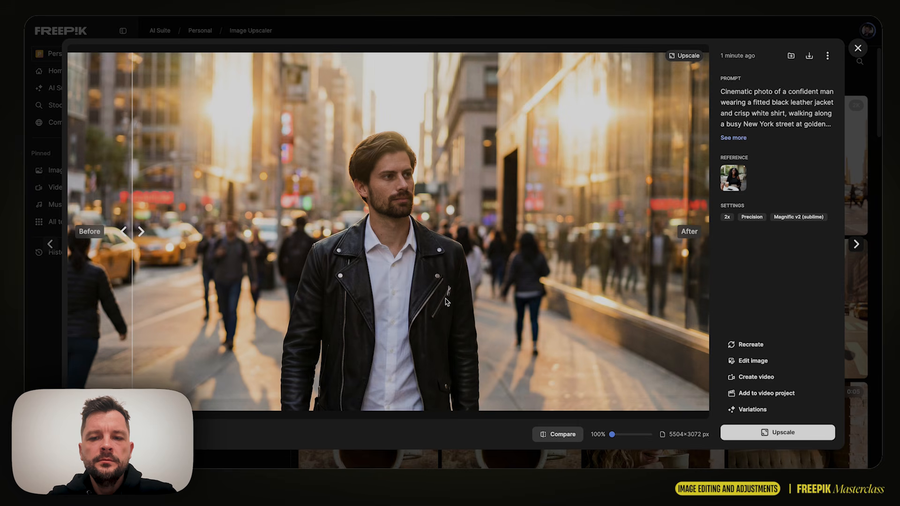
{"action": "left_click_drag", "start_coordinate": [612, 434], "coordinate": [650, 434]}
{"action": "mouse_move", "coordinate": [545, 306]}
{"action": "left_mouse_down"}
{"action": "mouse_move", "coordinate": [533, 311]}
{"action": "mouse_move", "coordinate": [535, 394]}
{"action": "mouse_move", "coordinate": [544, 304]}
{"action": "left_mouse_up"}
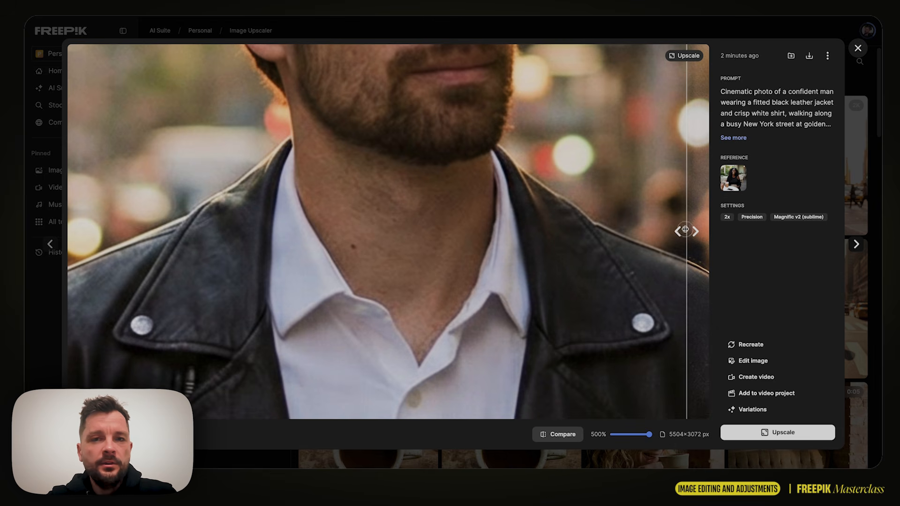
{"action": "left_click_drag", "start_coordinate": [685, 229], "coordinate": [78, 297]}
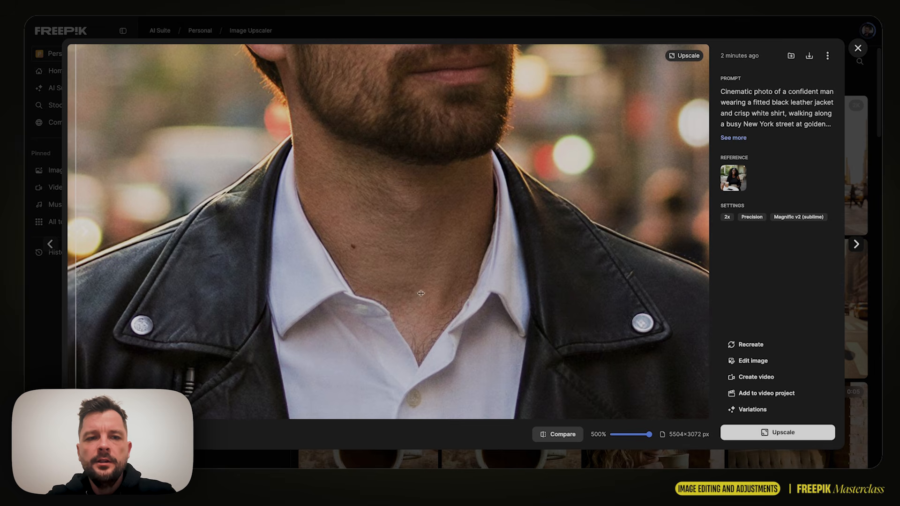
{"action": "left_click_drag", "start_coordinate": [76, 251], "coordinate": [414, 236]}
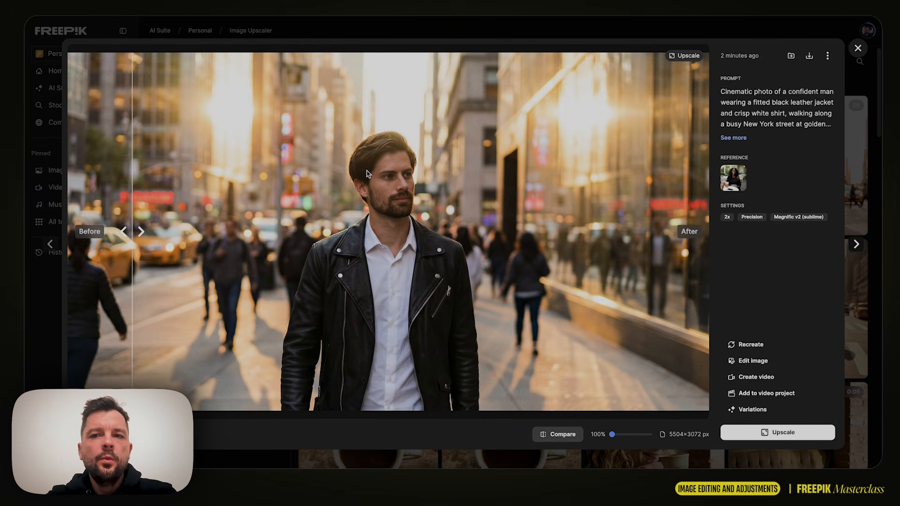
Step: Download the upscaled image in JPG format
{"action": "left_click", "coordinate": [811, 56]}
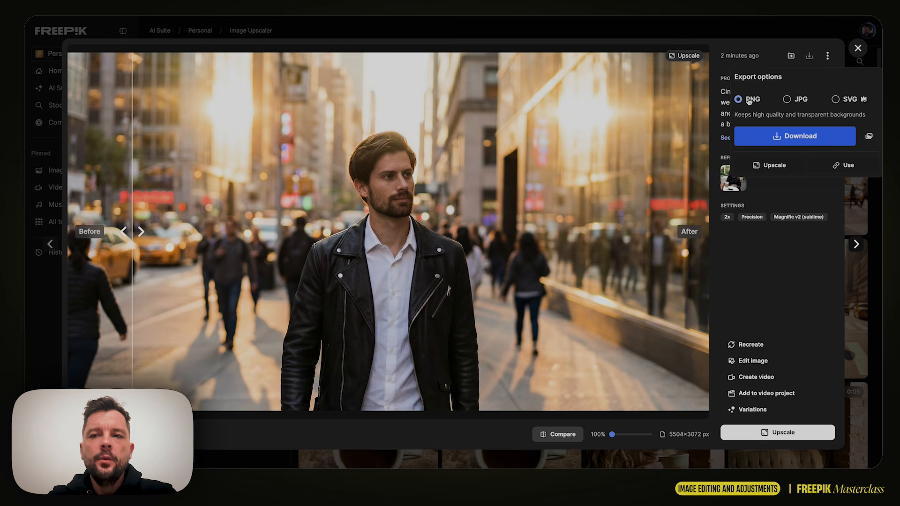
{"action": "left_click", "coordinate": [788, 101]}
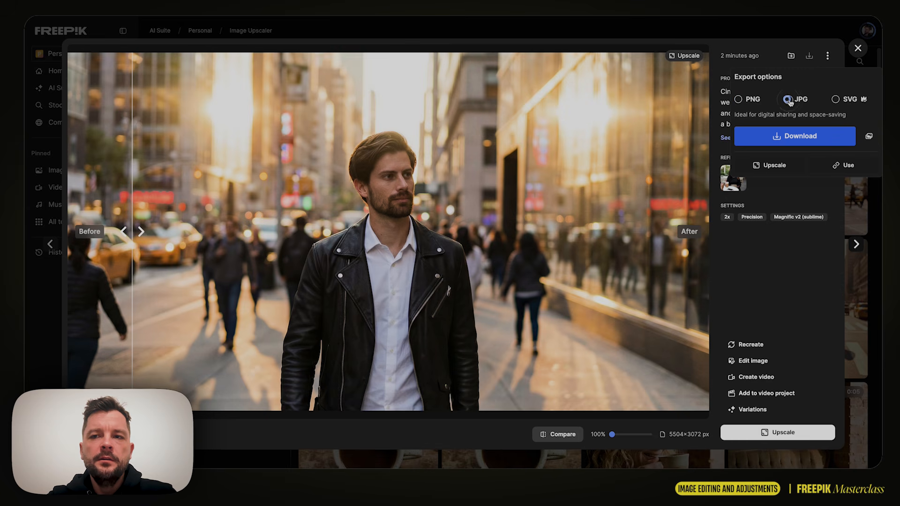
{"action": "left_click", "coordinate": [782, 140]}
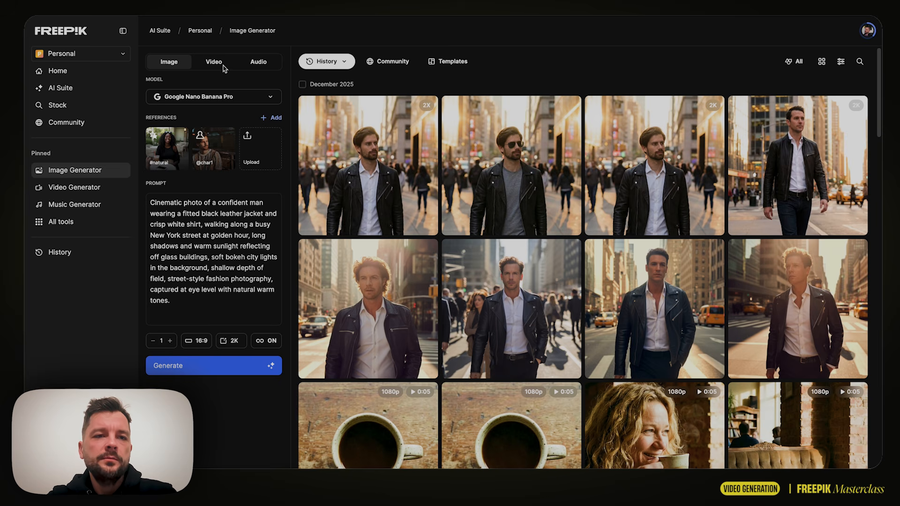
Step: Switch to video generation and enter the prompt "Man in leather jacket and white shirt walking in newyork, golden hour."
{"action": "mouse_move", "coordinate": [63, 222]}
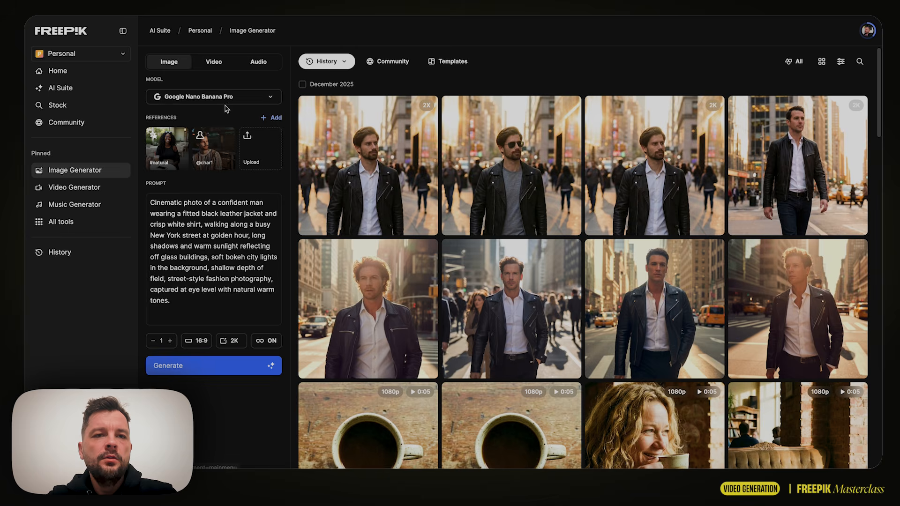
{"action": "left_click", "coordinate": [215, 60]}
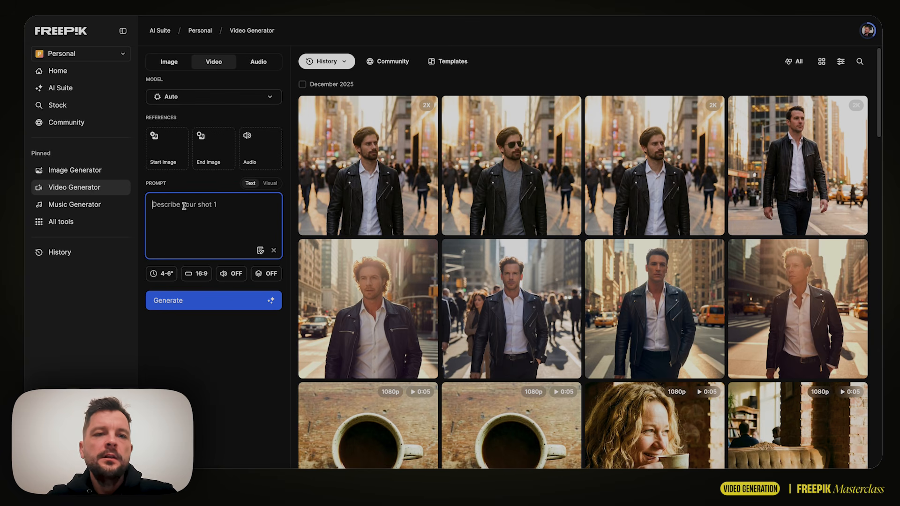
{"action": "type", "text": "Man in"}
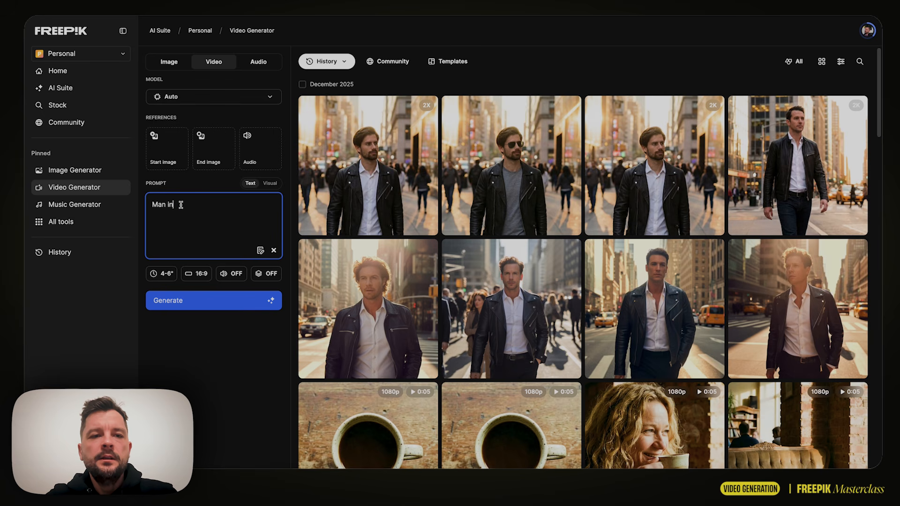
{"action": "type", "text": " leather"}
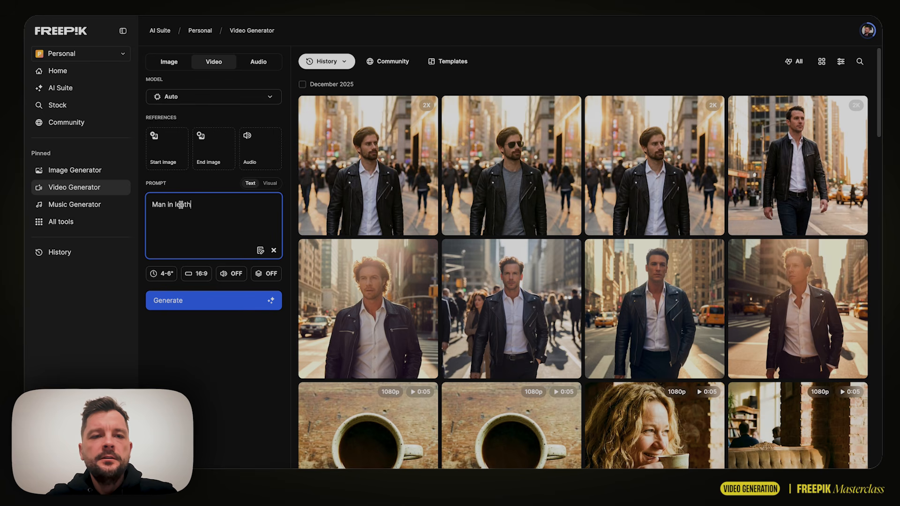
{"action": "key", "text": "BackSpace"}
{"action": "type", "text": "r ja"}
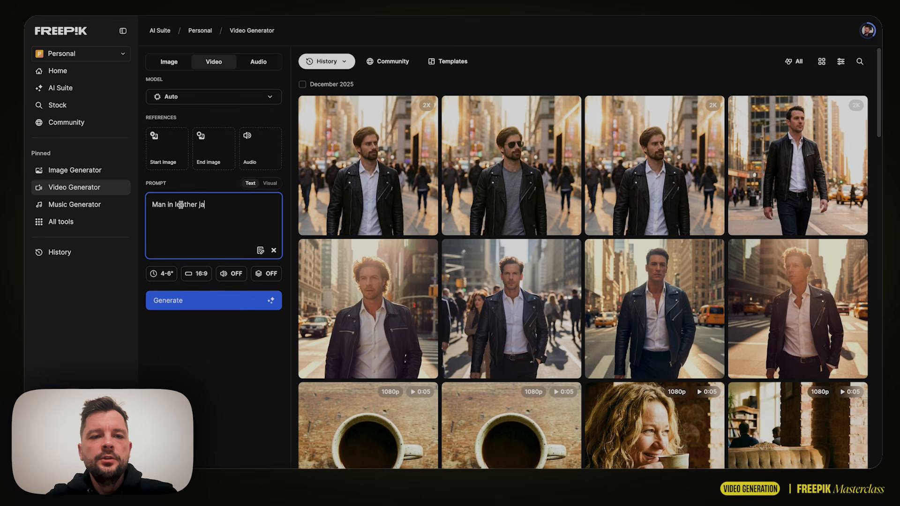
{"action": "type", "text": "cket and white shirt"}
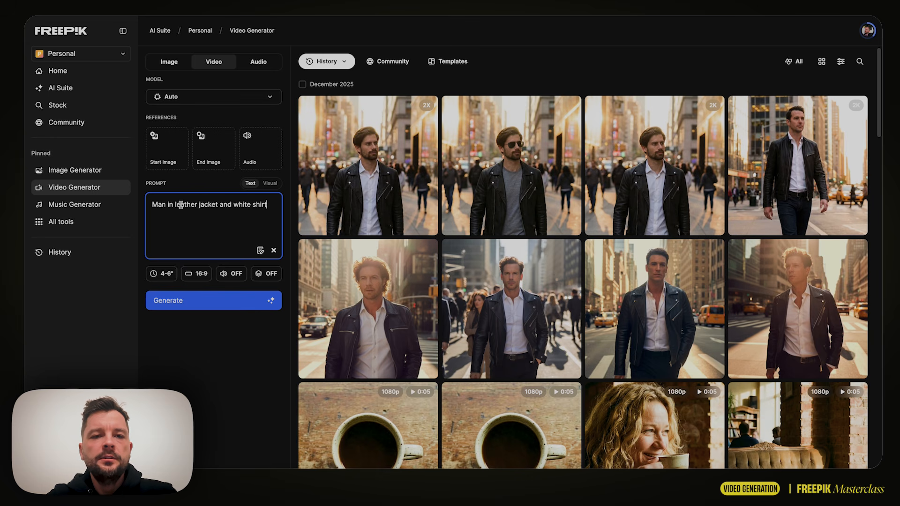
{"action": "type", "text": " wal"}
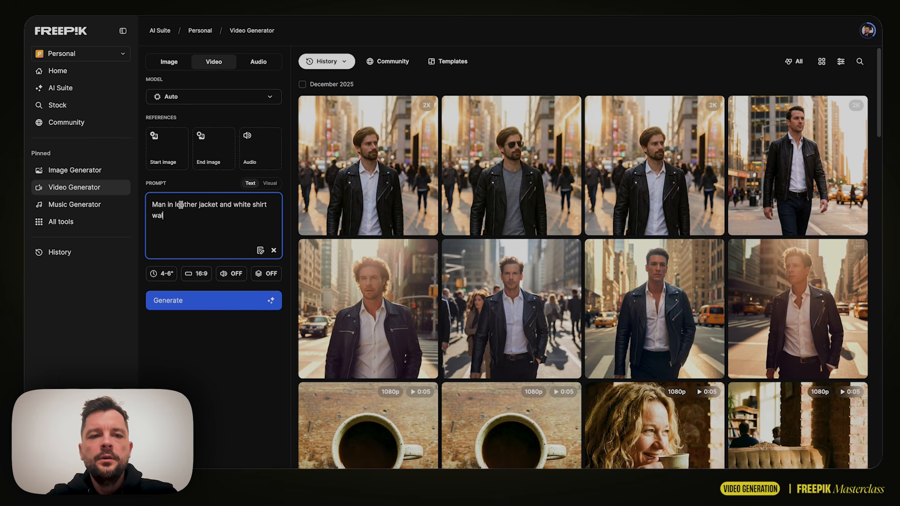
{"action": "type", "text": "king in ne"}
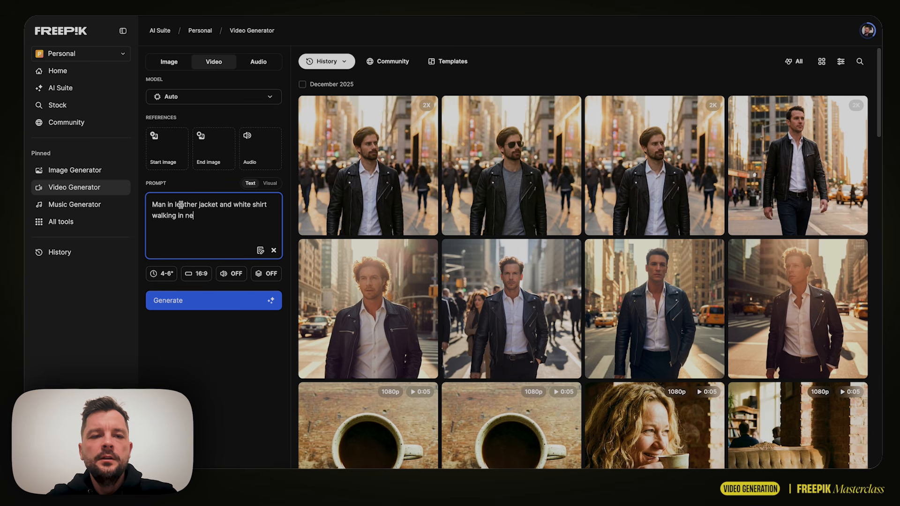
{"action": "type", "text": "wyork, "}
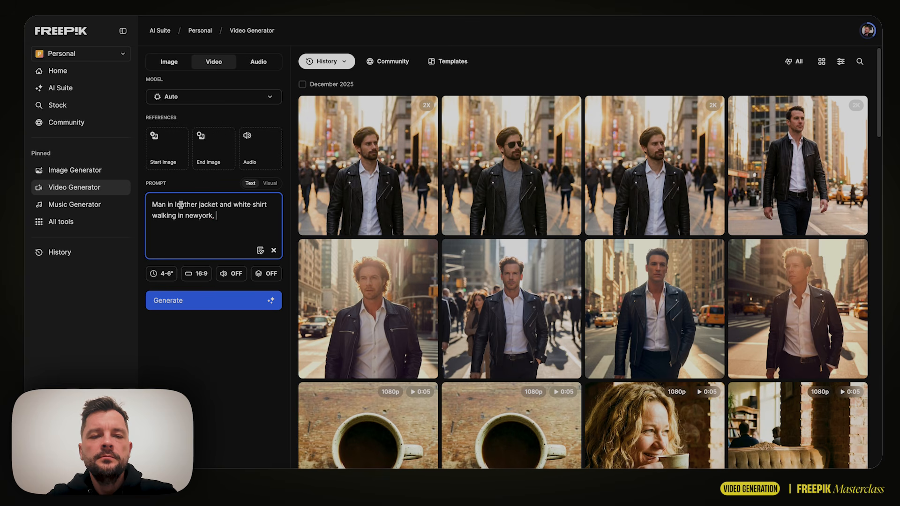
{"action": "type", "text": "gol"}
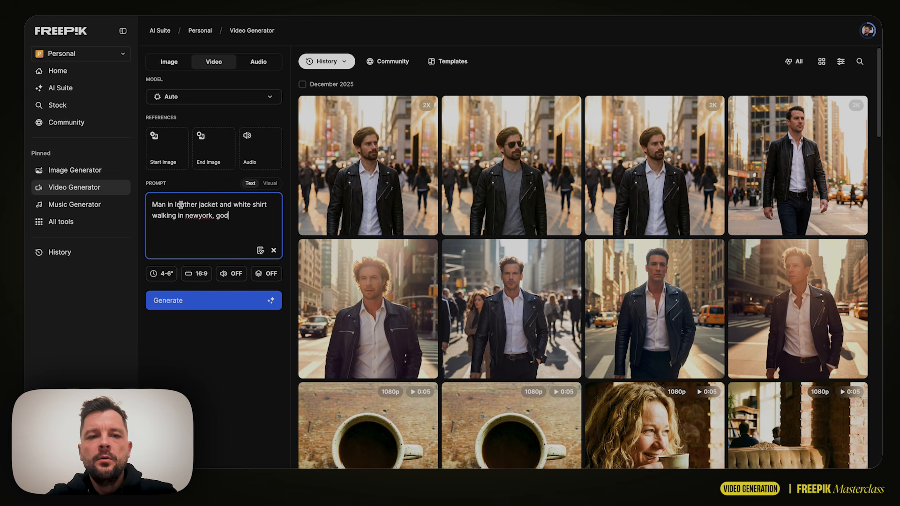
{"action": "key", "text": "BackSpace"}
{"action": "type", "text": "lden hour"}
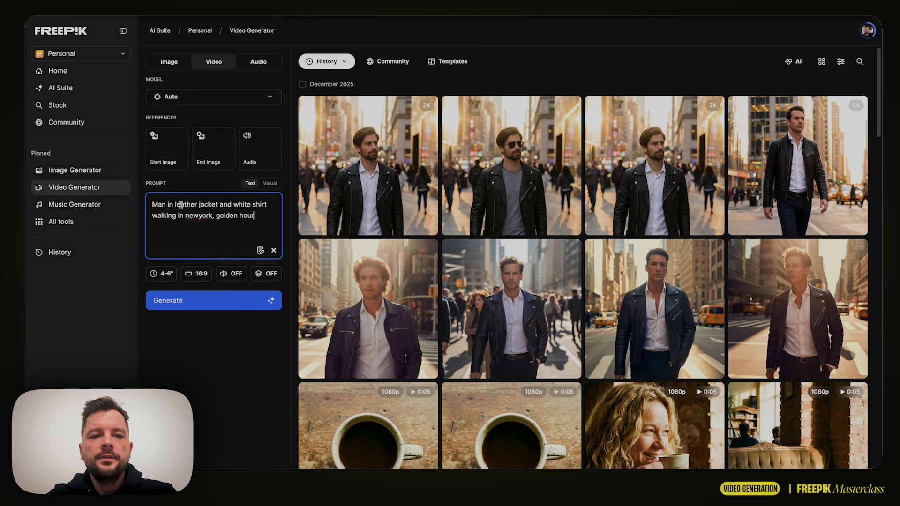
{"action": "type", "text": "."}
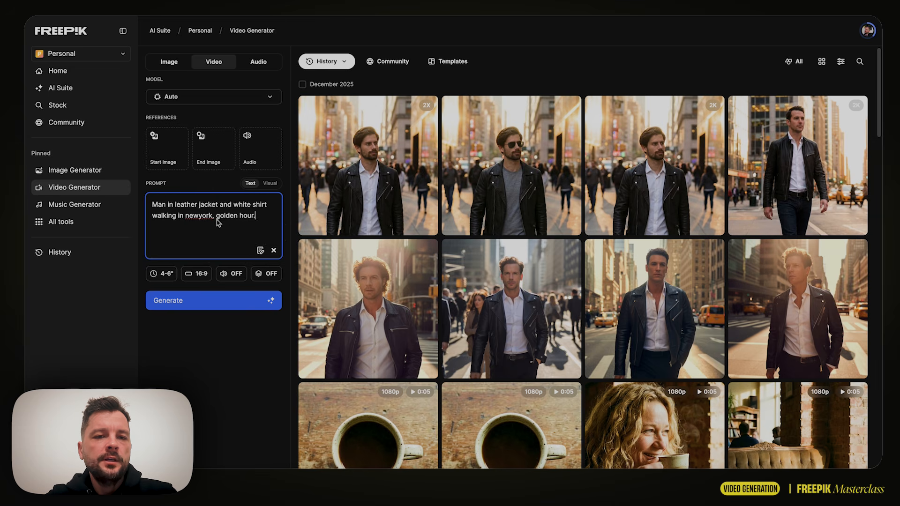
Step: Enhance the video prompt with the prompt editor's Enhance Prompt option and generate a video from the applied result
{"action": "left_click", "coordinate": [260, 251]}
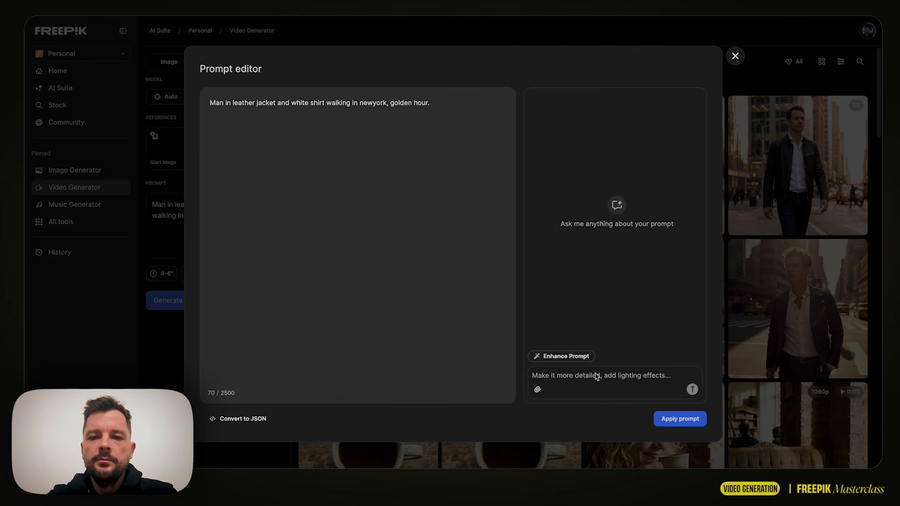
{"action": "left_click", "coordinate": [580, 357]}
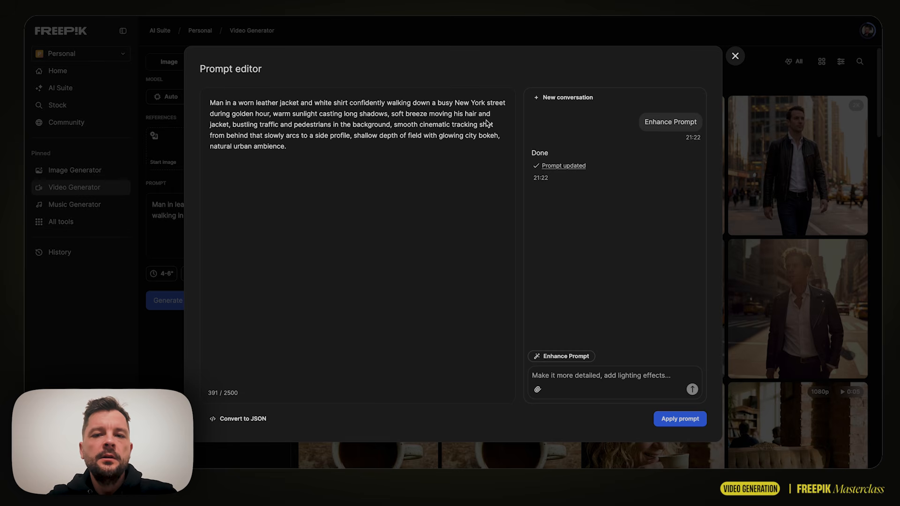
{"action": "left_click", "coordinate": [697, 421]}
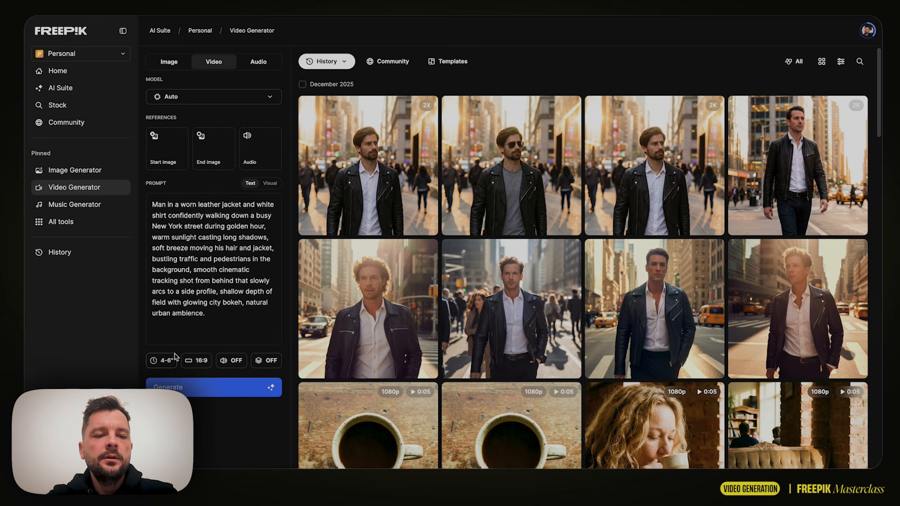
{"action": "left_click", "coordinate": [197, 387]}
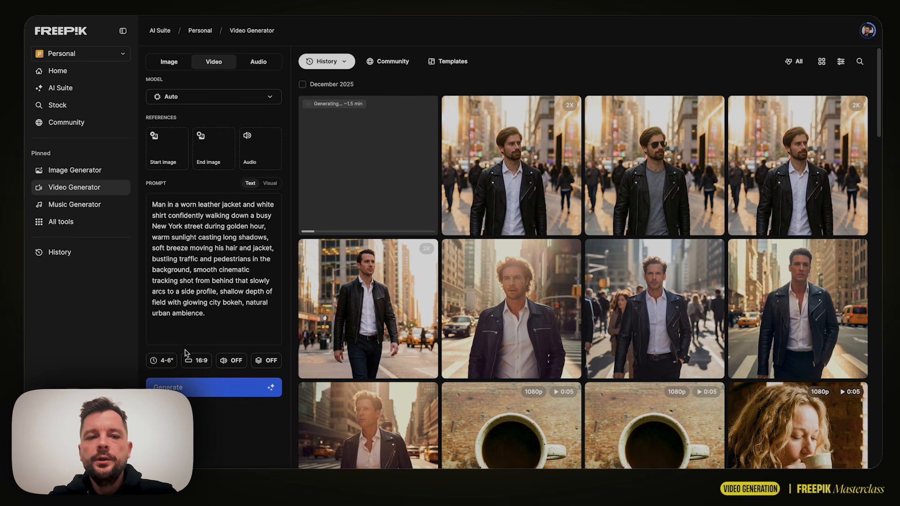
Step: Watch the newly generated video of the walking man in the preview and close it
{"action": "left_click_drag", "start_coordinate": [212, 321], "coordinate": [146, 209]}
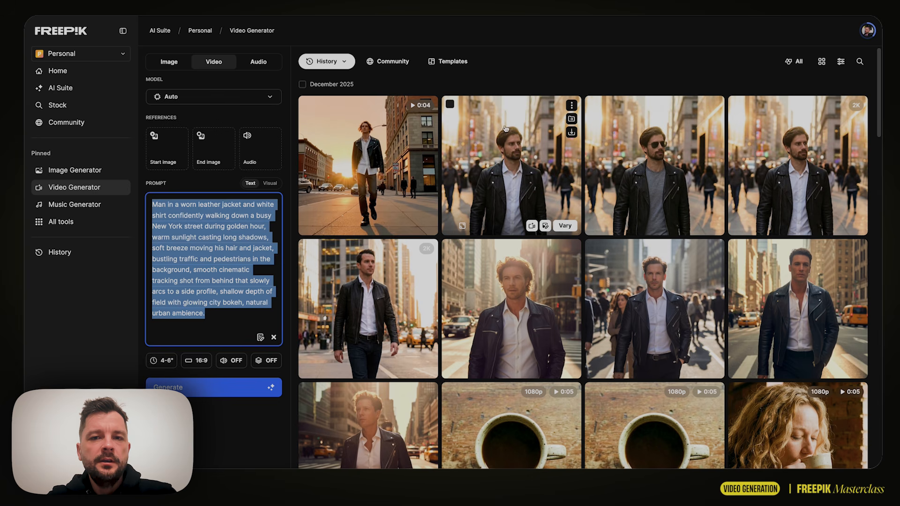
{"action": "left_click", "coordinate": [362, 164]}
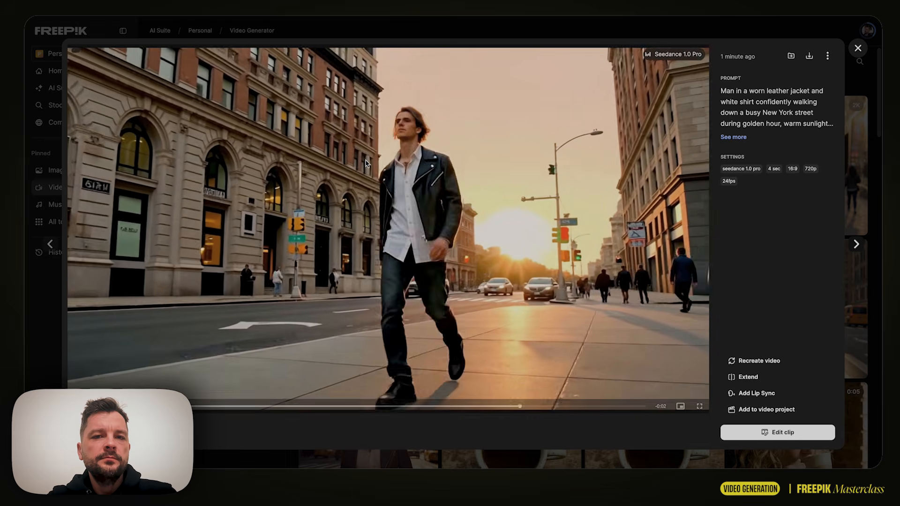
{"action": "left_click", "coordinate": [858, 47]}
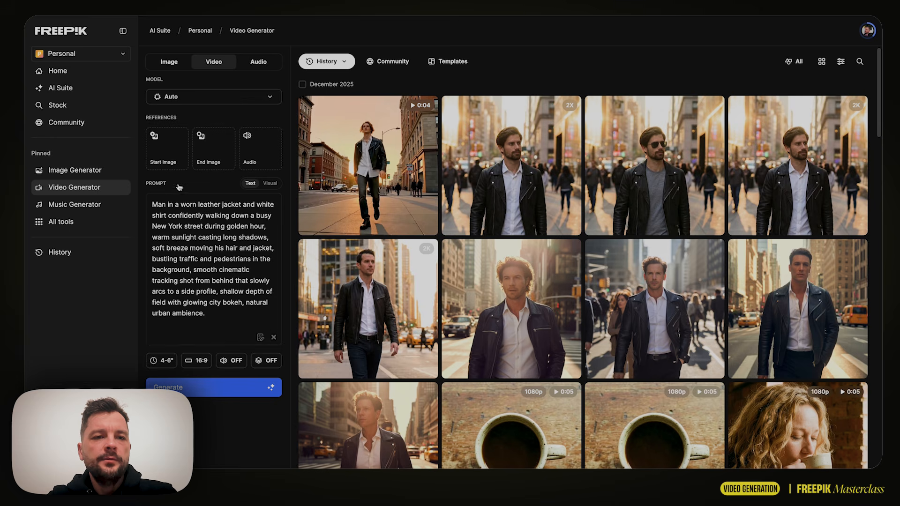
Step: Set the upscaled image of the bearded man in a leather jacket from the history as the video's start image
{"action": "left_click", "coordinate": [167, 154]}
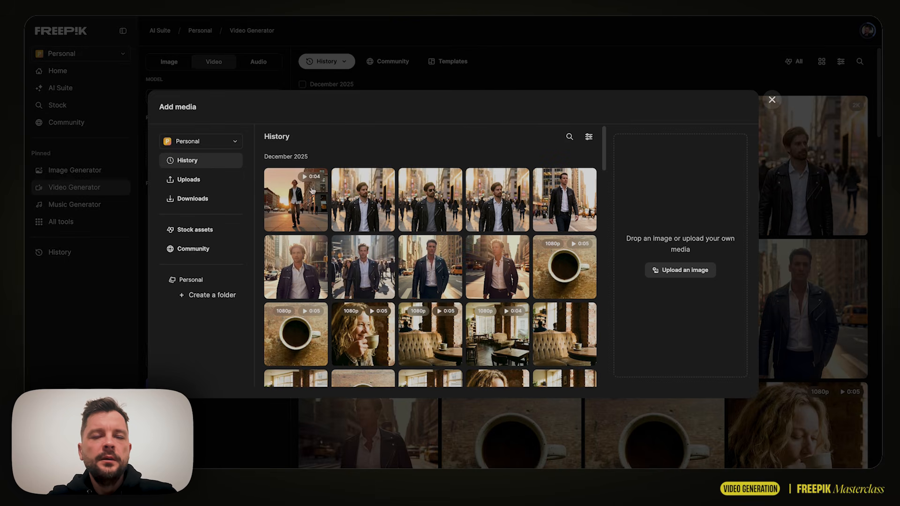
{"action": "left_click", "coordinate": [368, 205]}
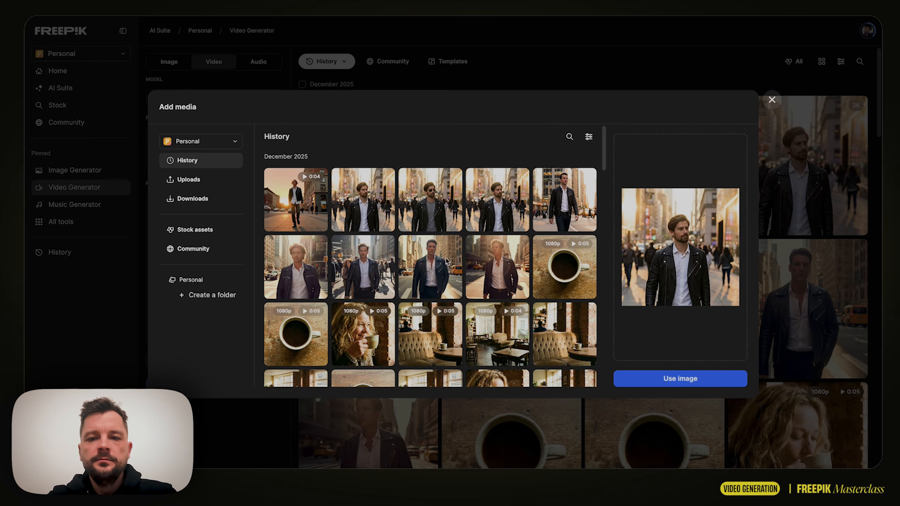
{"action": "left_click", "coordinate": [663, 379]}
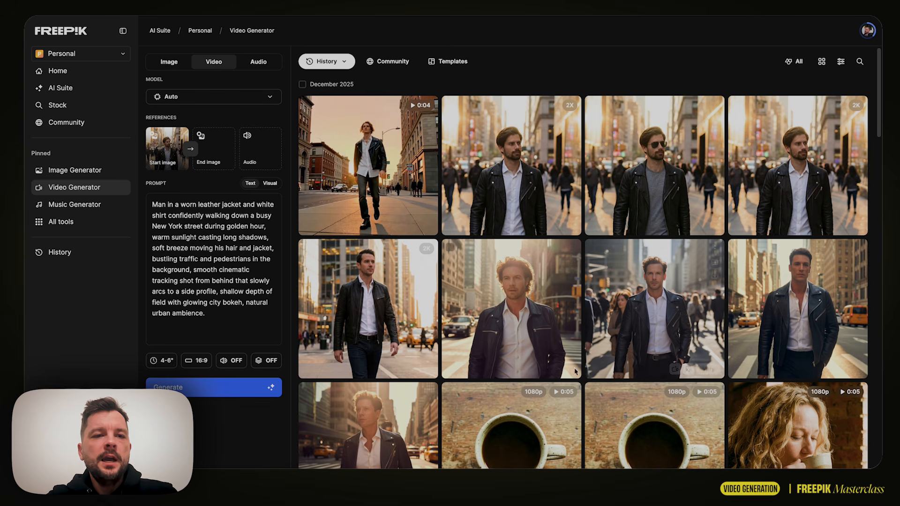
{"action": "mouse_move", "coordinate": [165, 145]}
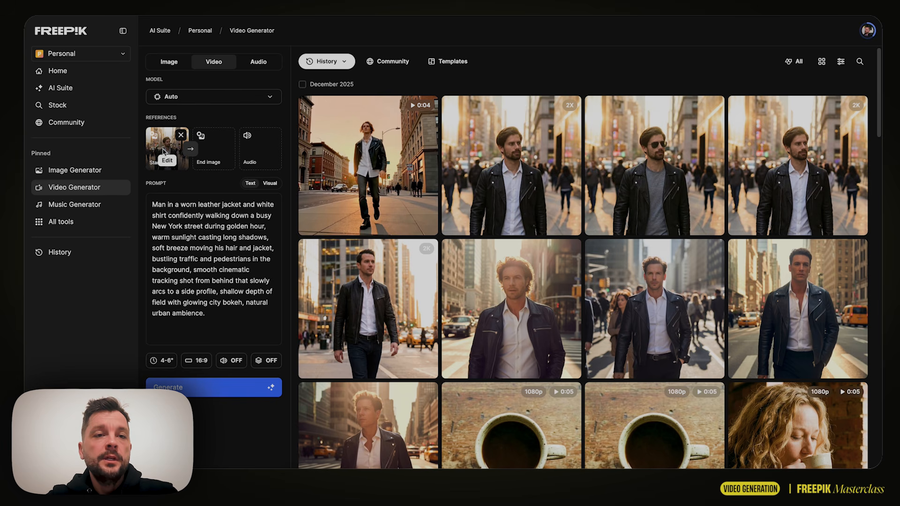
Step: Compare the available video models and their features, and select Google Veo 3.1 Fast
{"action": "left_click", "coordinate": [222, 98]}
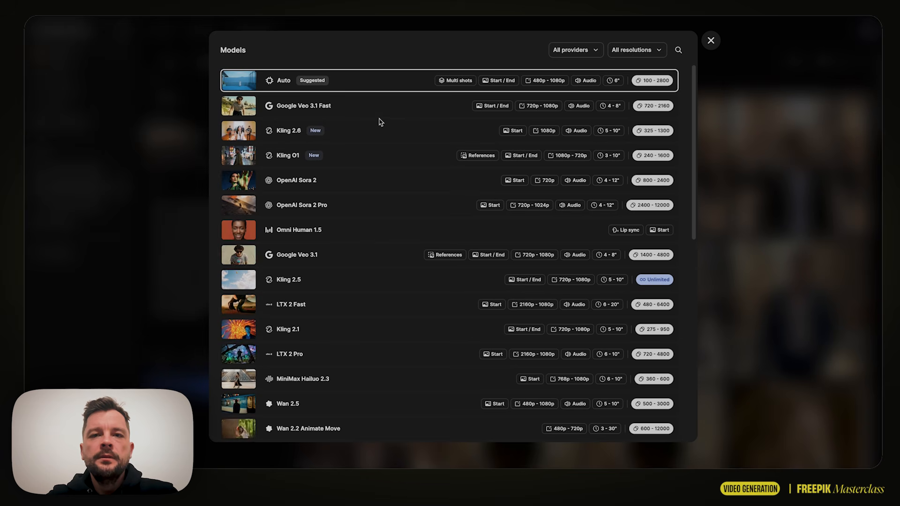
{"action": "scroll", "coordinate": [392, 149], "scroll_direction": "down", "scroll_amount": 5}
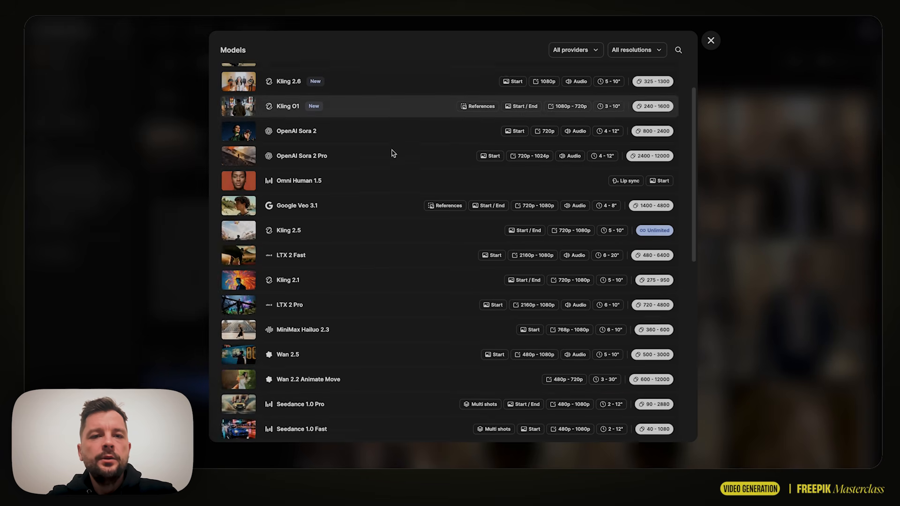
{"action": "scroll", "coordinate": [393, 153], "scroll_direction": "down", "scroll_amount": 4}
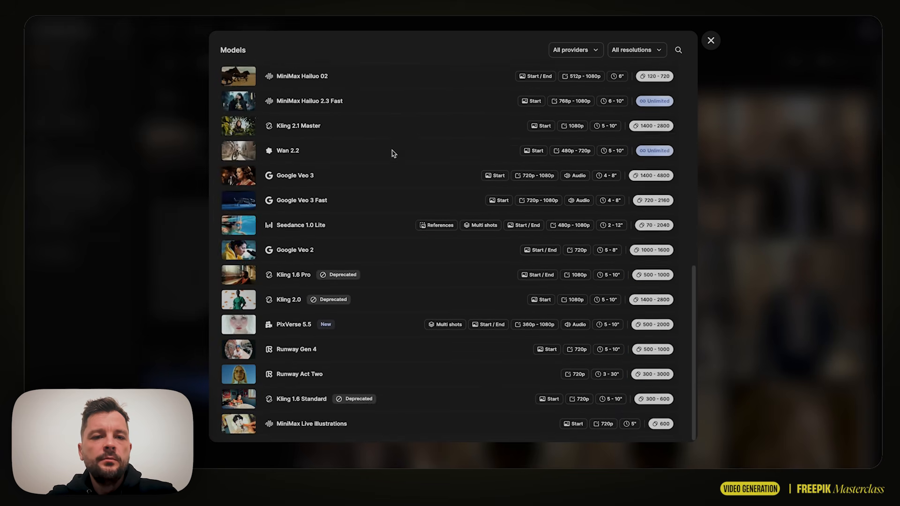
{"action": "scroll", "coordinate": [393, 153], "scroll_direction": "up", "scroll_amount": 9}
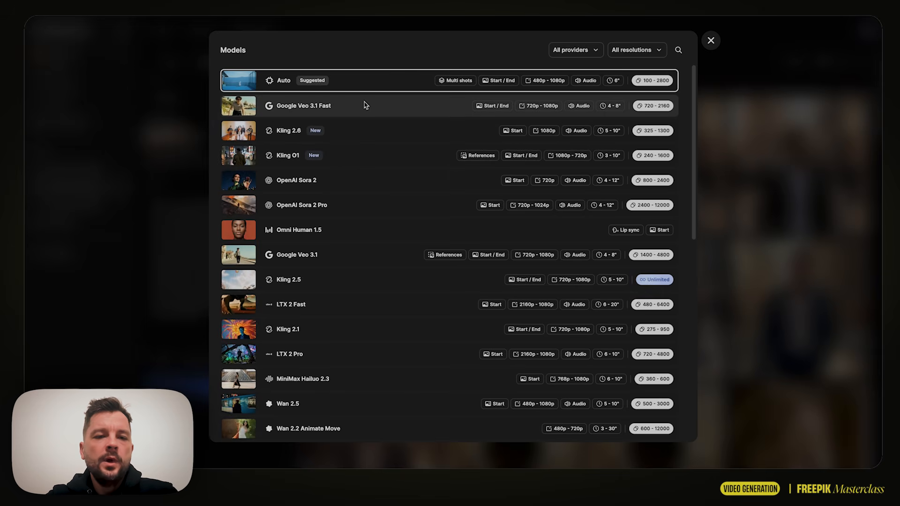
{"action": "scroll", "coordinate": [389, 234], "scroll_direction": "down", "scroll_amount": 3}
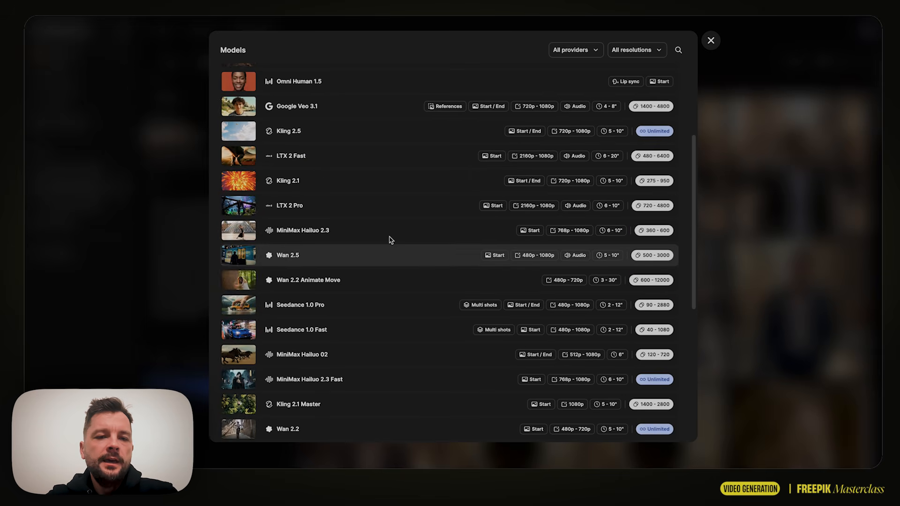
{"action": "scroll", "coordinate": [392, 240], "scroll_direction": "up", "scroll_amount": 3}
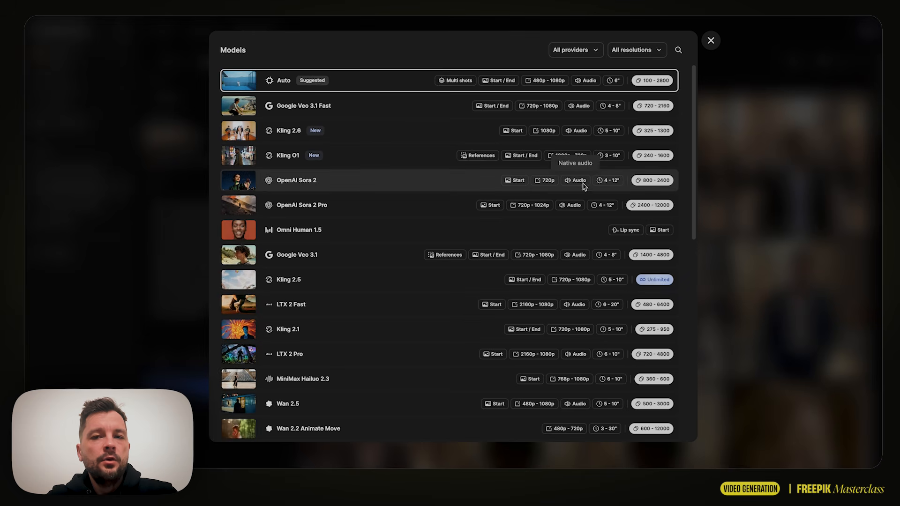
{"action": "scroll", "coordinate": [516, 262], "scroll_direction": "down", "scroll_amount": 3}
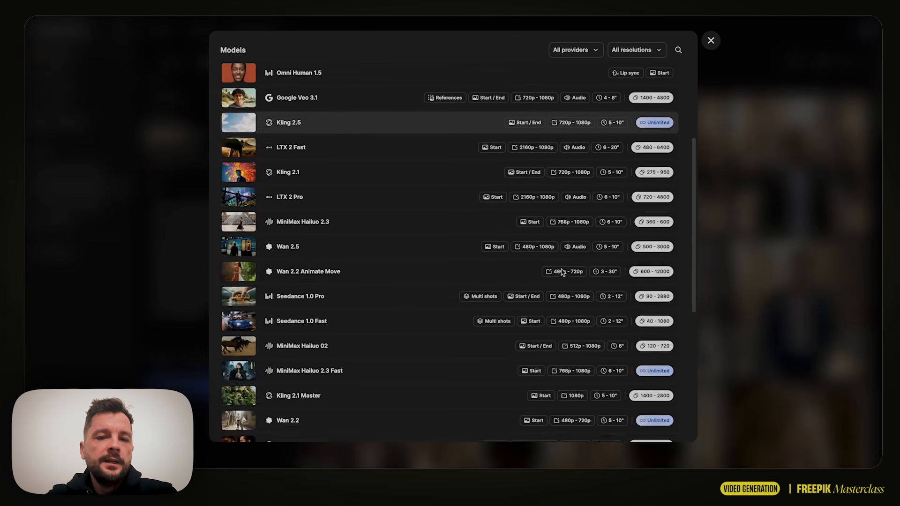
{"action": "scroll", "coordinate": [469, 224], "scroll_direction": "up", "scroll_amount": 3}
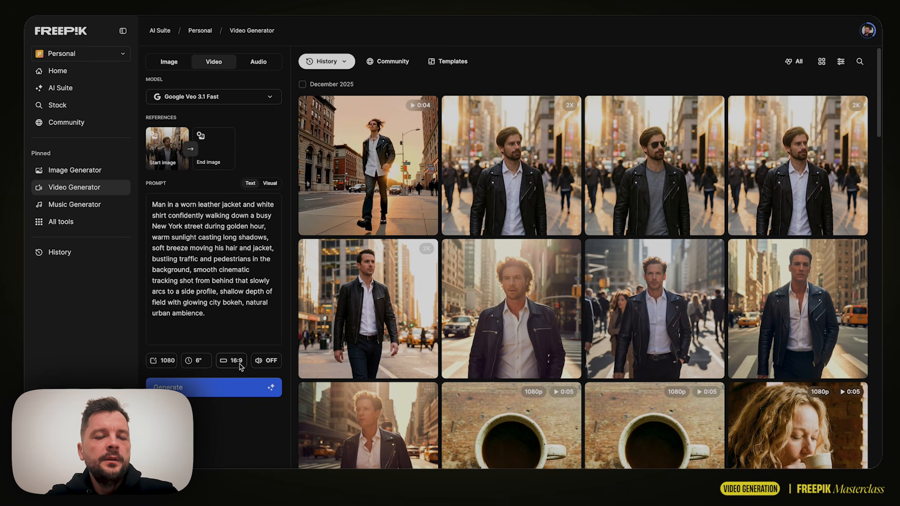
Step: Turn audio on and set the video duration to 4 seconds
{"action": "left_click", "coordinate": [272, 361]}
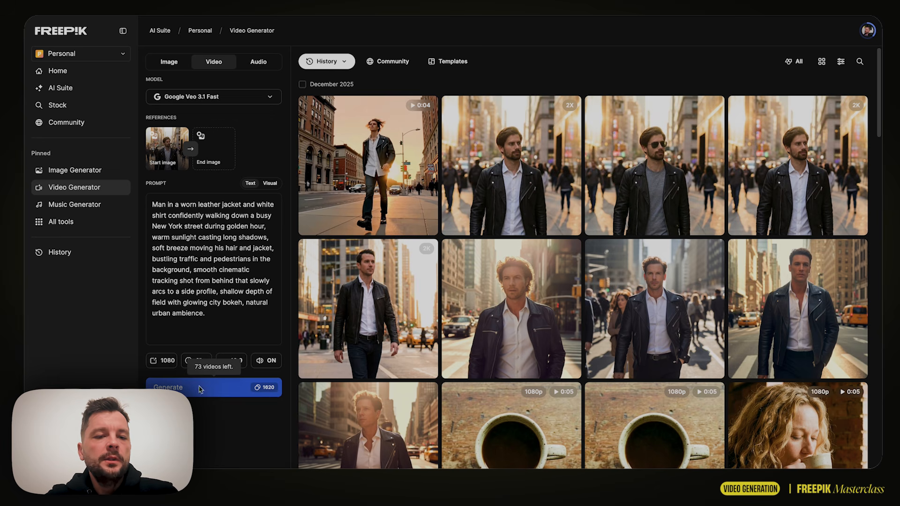
{"action": "left_click", "coordinate": [199, 359]}
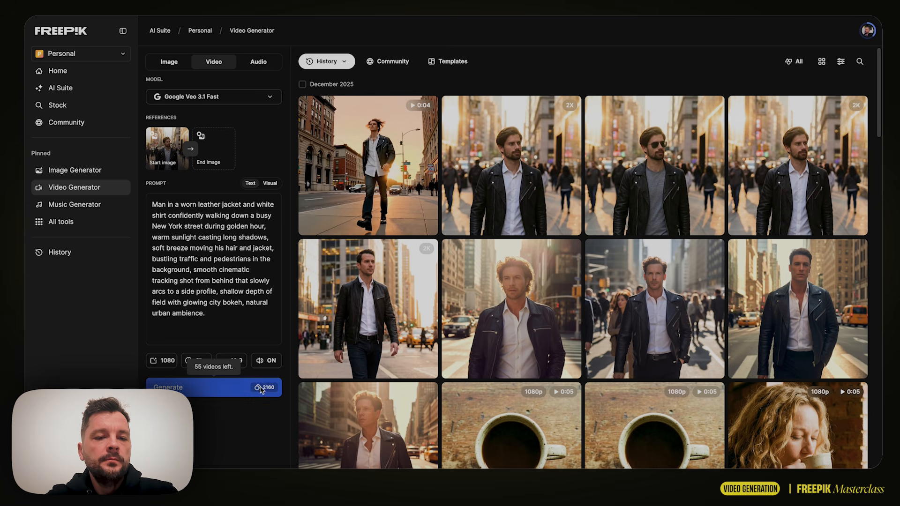
{"action": "left_click", "coordinate": [194, 361]}
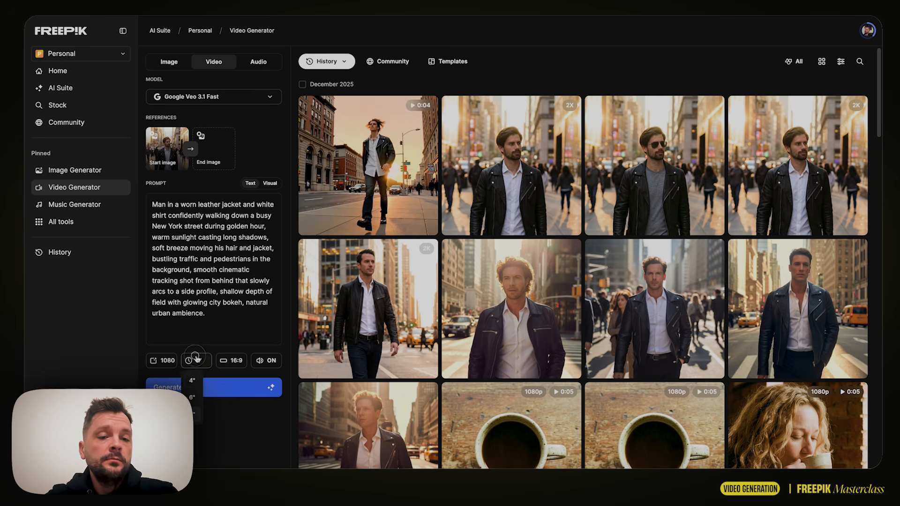
{"action": "left_click", "coordinate": [195, 385]}
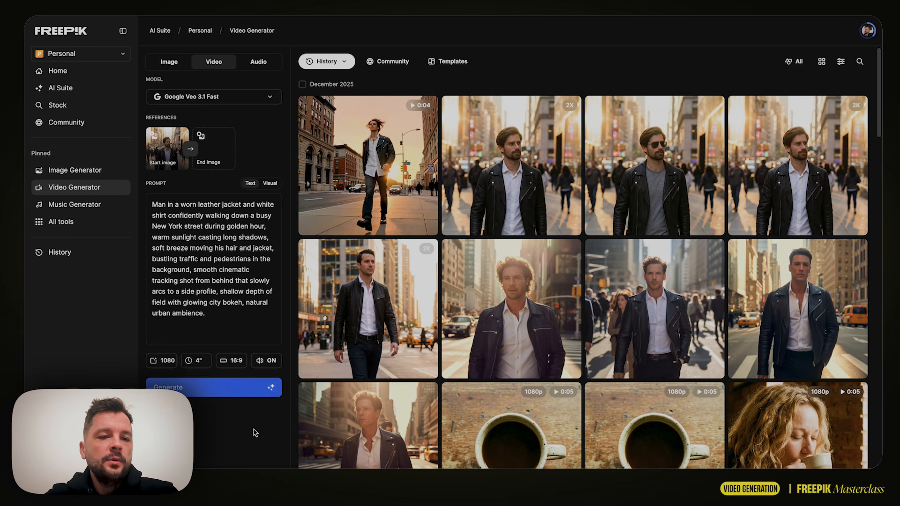
Step: Generate the video with Google Veo 3.1 Fast and again with Kling 2.6, using the same start image and prompt
{"action": "left_click", "coordinate": [233, 389]}
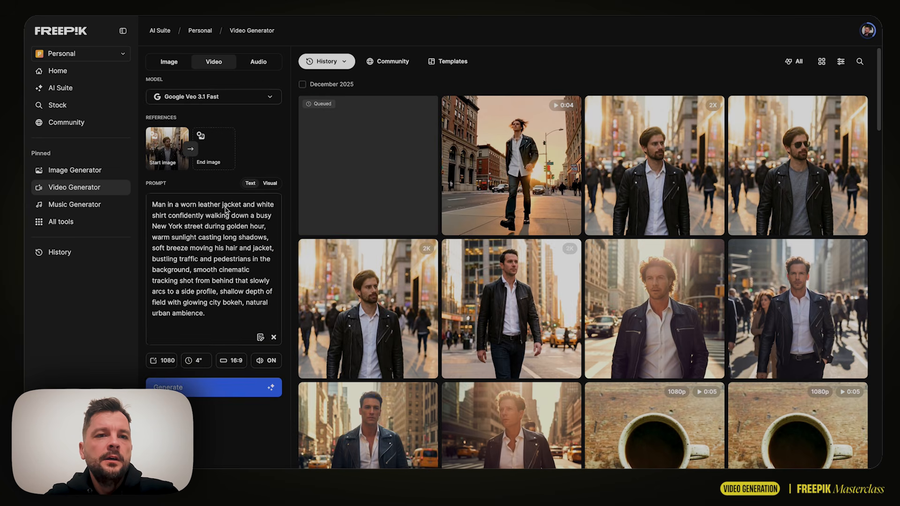
{"action": "left_click", "coordinate": [241, 96]}
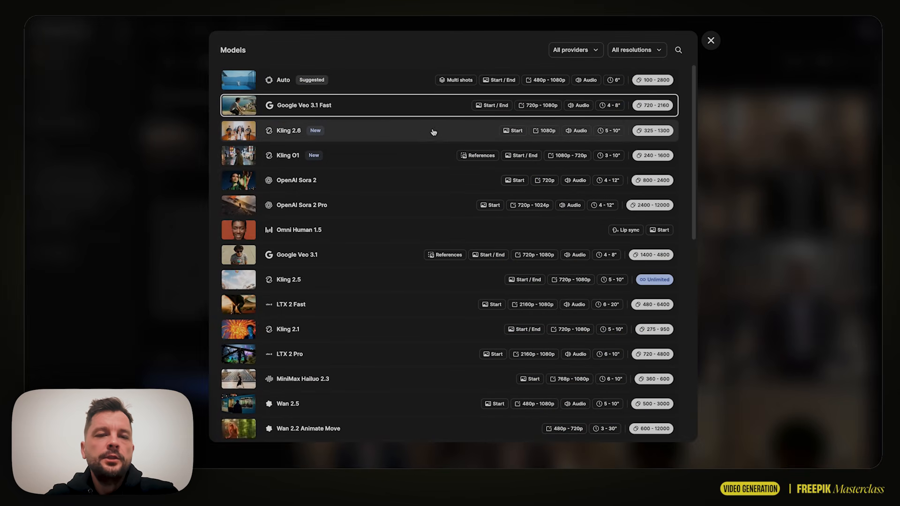
{"action": "left_click", "coordinate": [365, 133]}
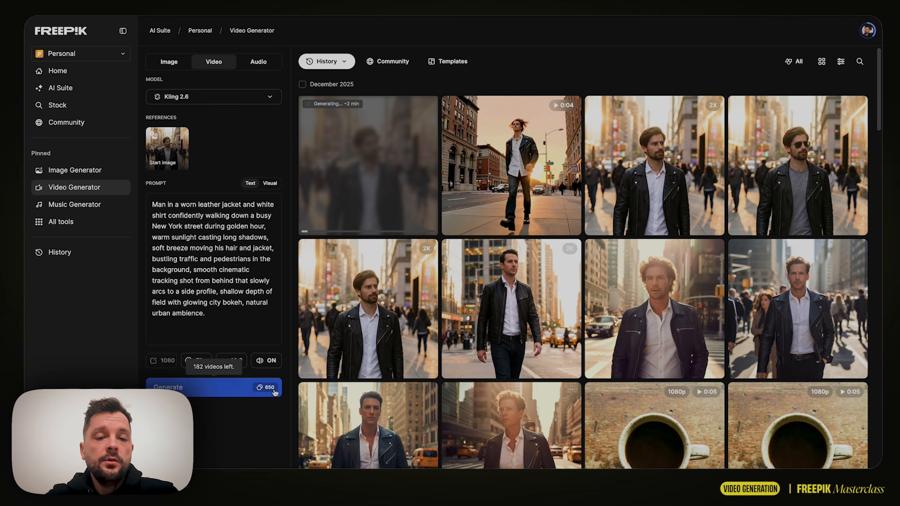
{"action": "left_click", "coordinate": [223, 388]}
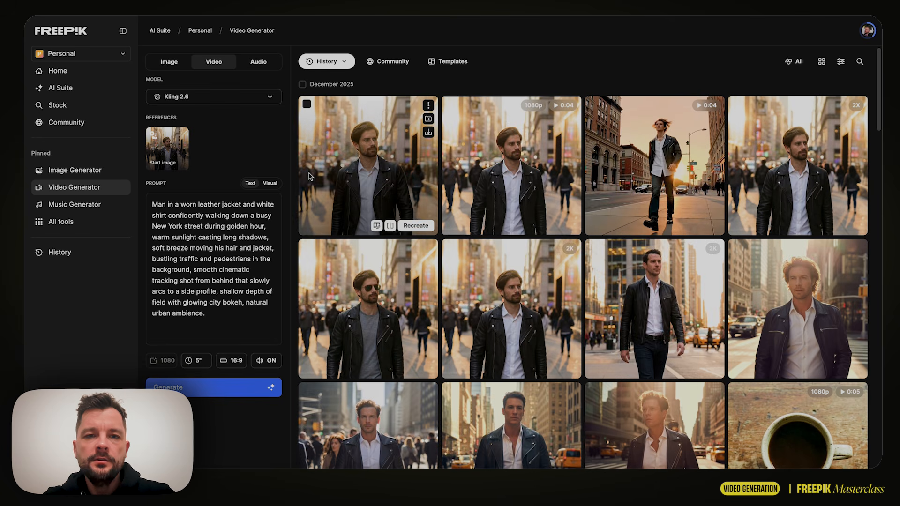
Step: Watch the two newly generated videos of the bearded man in the preview and close it
{"action": "left_click", "coordinate": [522, 164]}
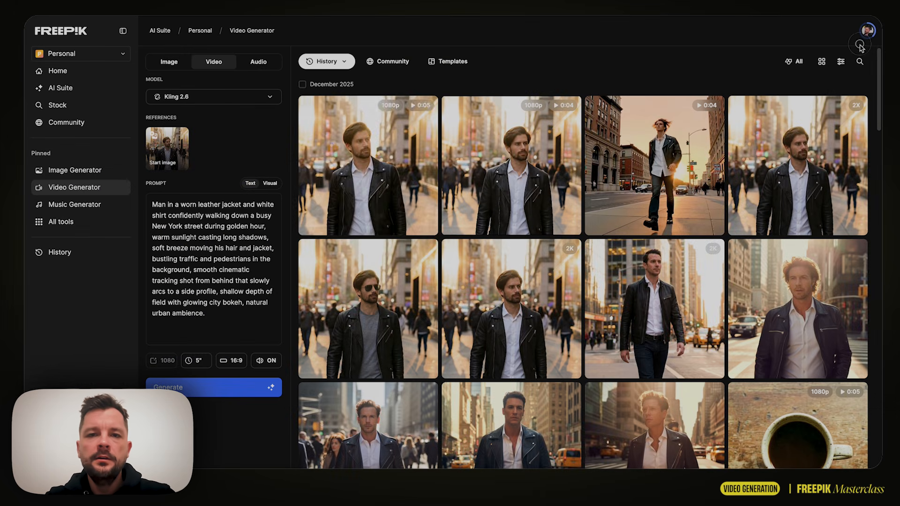
{"action": "left_click", "coordinate": [858, 48]}
{"action": "left_click", "coordinate": [375, 169]}
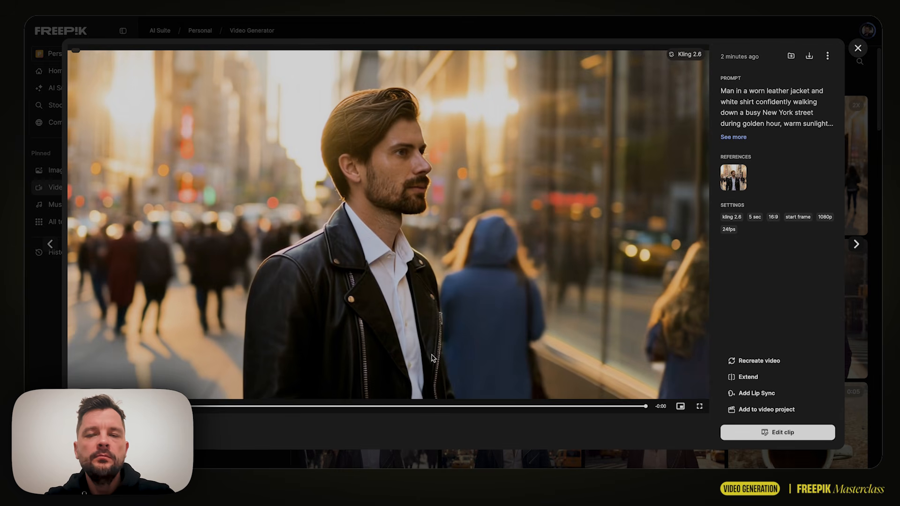
{"action": "left_click", "coordinate": [859, 48]}
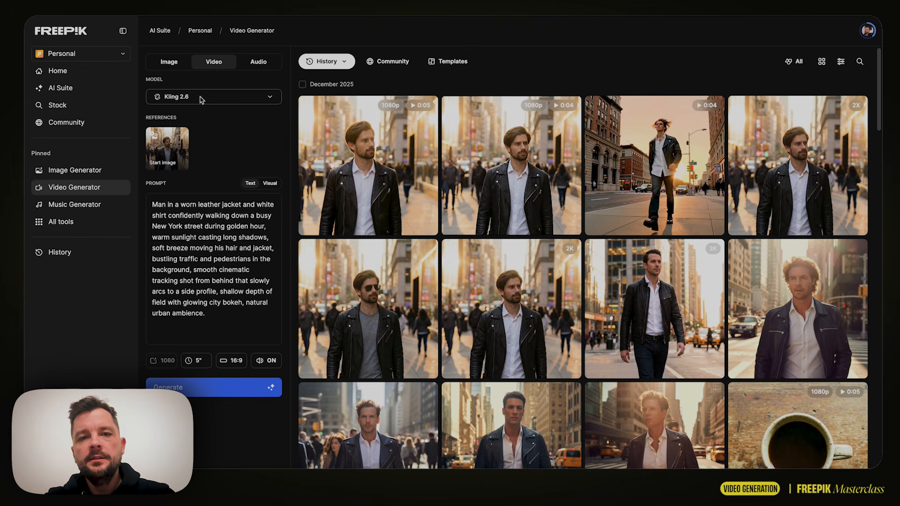
Step: Select Seedance 1.0 Pro as the video model to get both a start and an end image reference
{"action": "mouse_move", "coordinate": [352, 157]}
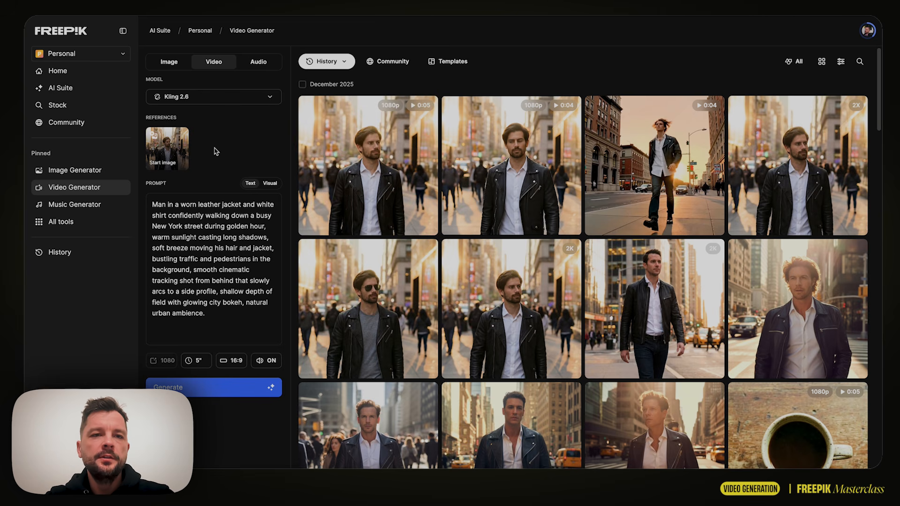
{"action": "left_click", "coordinate": [223, 96]}
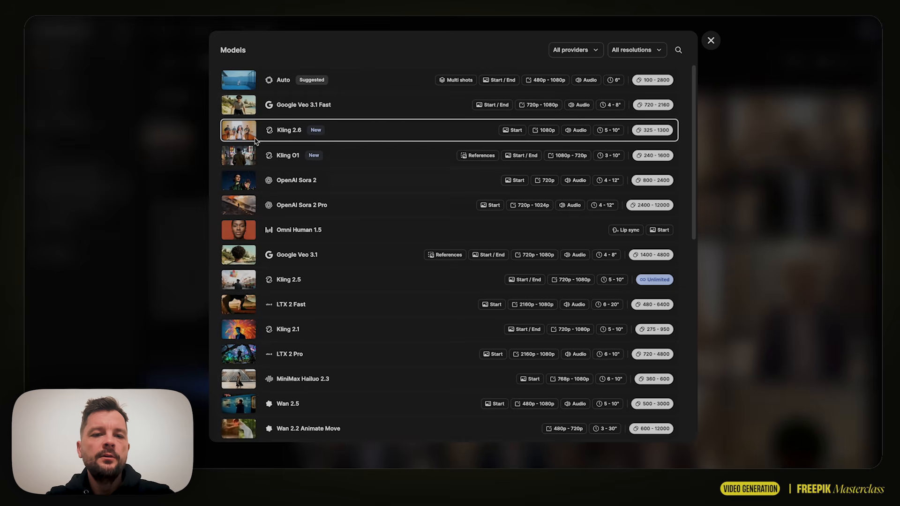
{"action": "scroll", "coordinate": [339, 267], "scroll_direction": "down", "scroll_amount": 9}
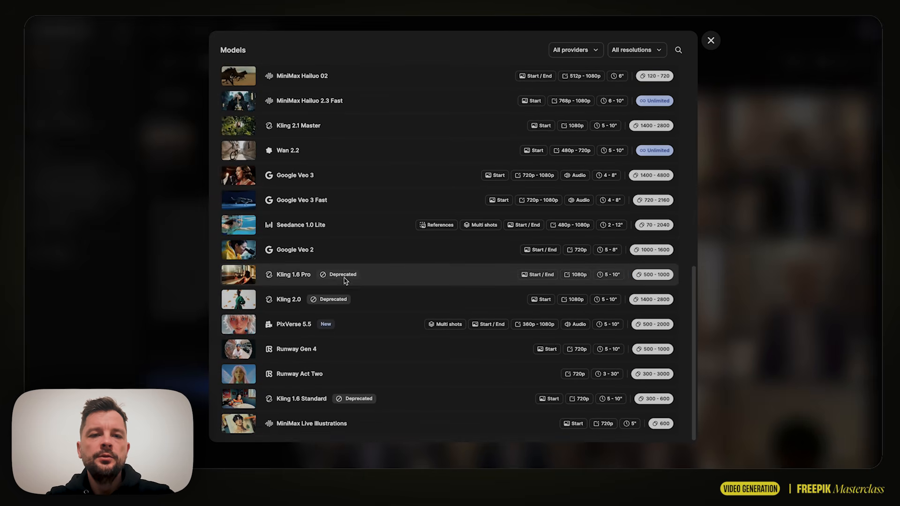
{"action": "scroll", "coordinate": [343, 280], "scroll_direction": "up", "scroll_amount": 3}
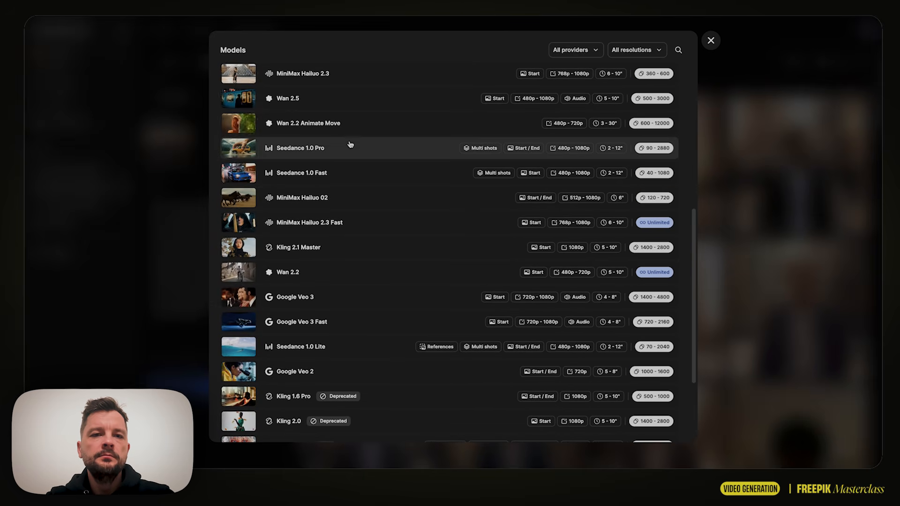
{"action": "left_click", "coordinate": [350, 146]}
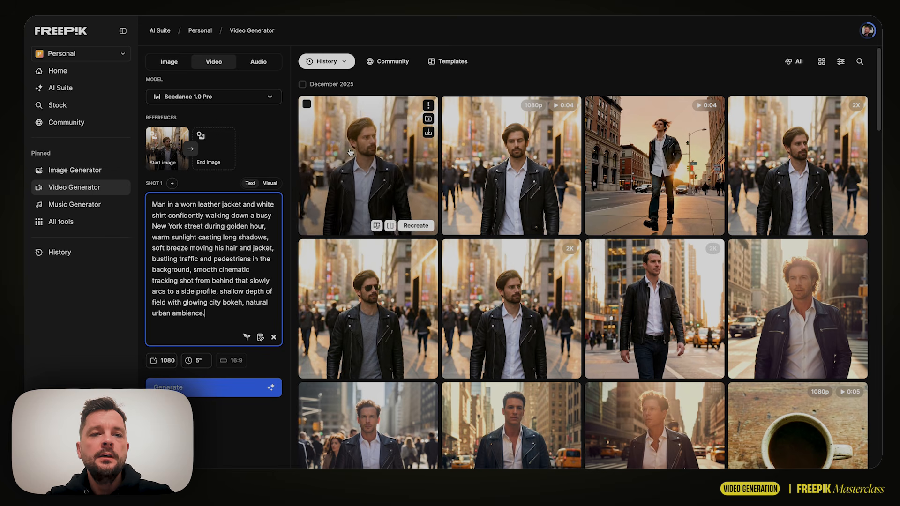
{"action": "mouse_move", "coordinate": [159, 155]}
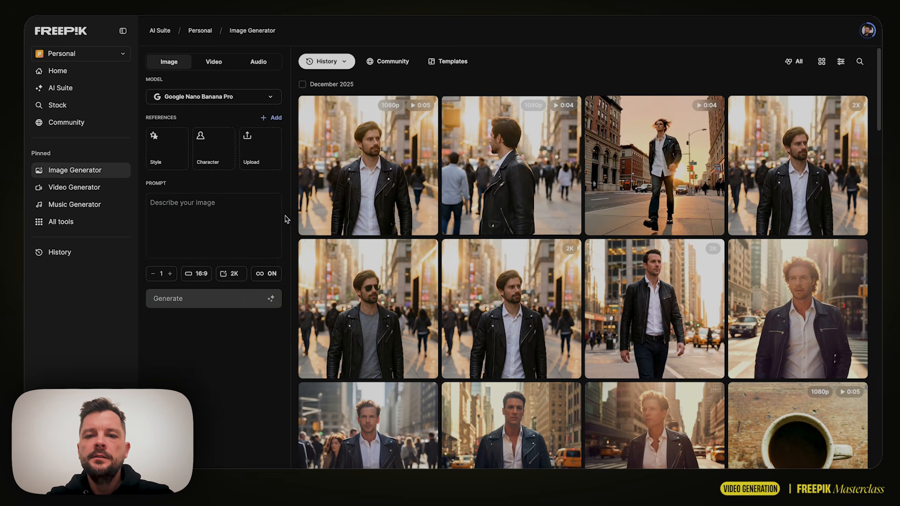
Step: Open the original image of the bearded man in a leather jacket and white shirt from the history in the image editor
{"action": "mouse_move", "coordinate": [534, 327]}
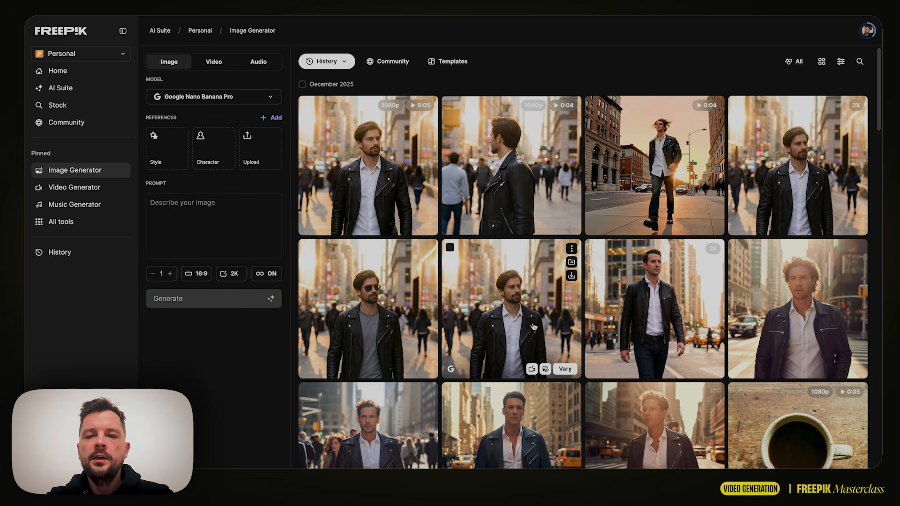
{"action": "left_click", "coordinate": [501, 298]}
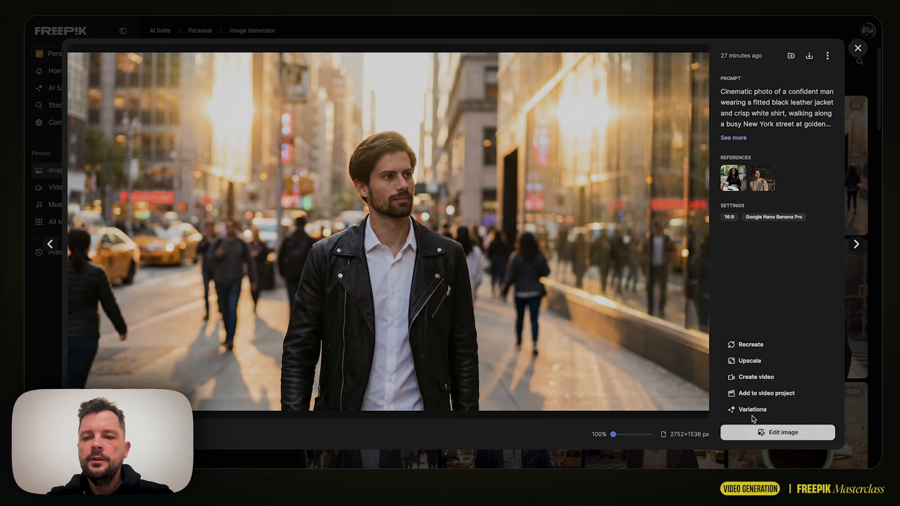
{"action": "left_click", "coordinate": [772, 439]}
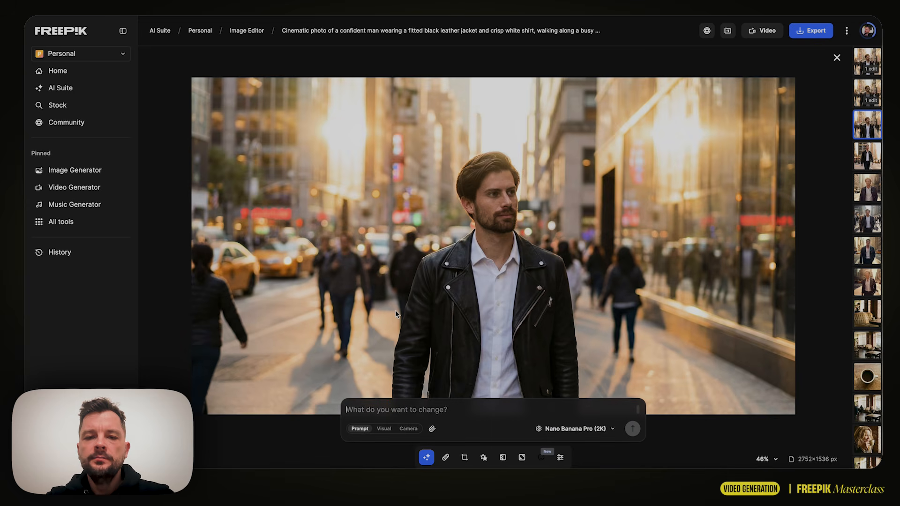
Step: Edit the image with the prompt "make this man walking in a different part of the city, keep the lighting" and save the result
{"action": "left_click", "coordinate": [452, 410]}
{"action": "type", "text": "make this man walking in a d"}
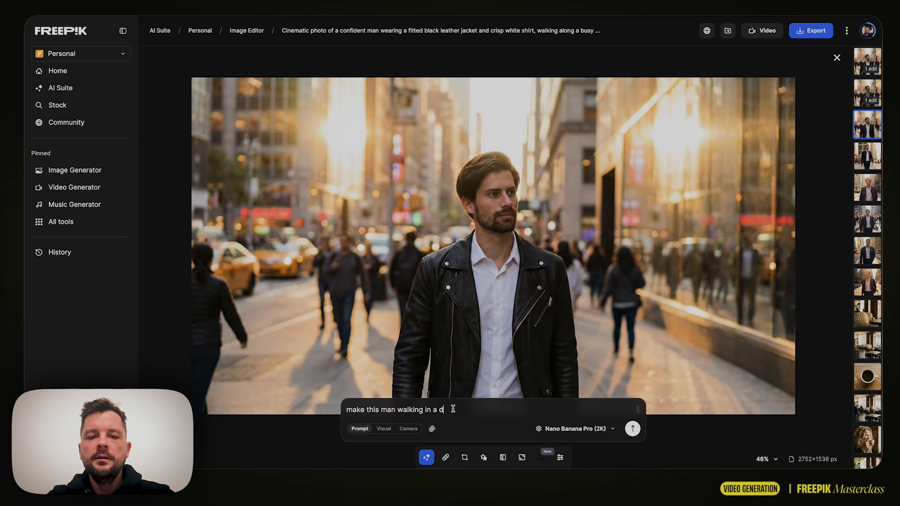
{"action": "type", "text": "part of the cit"}
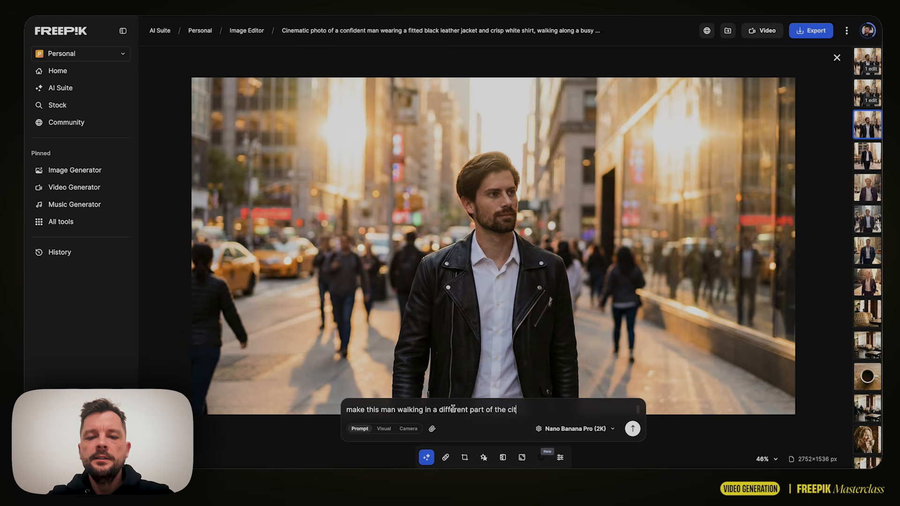
{"action": "type", "text": "y, kee"}
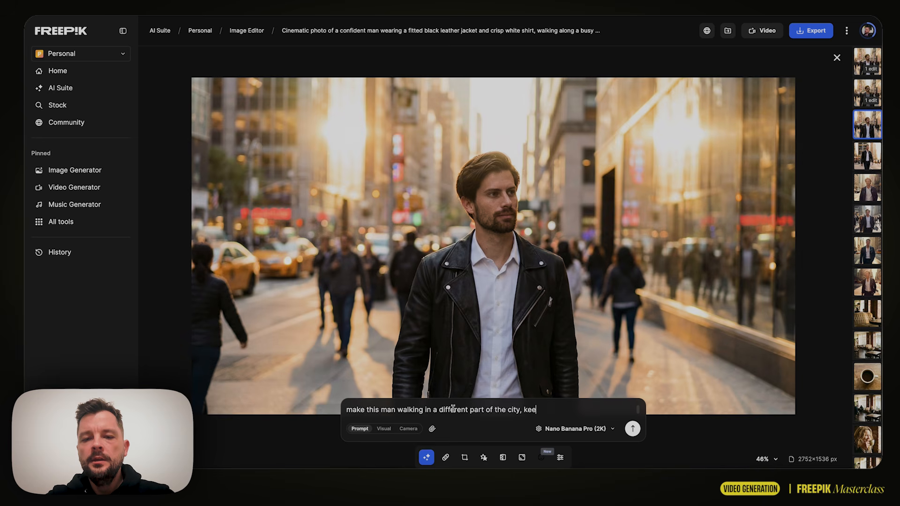
{"action": "type", "text": "p the lighting"}
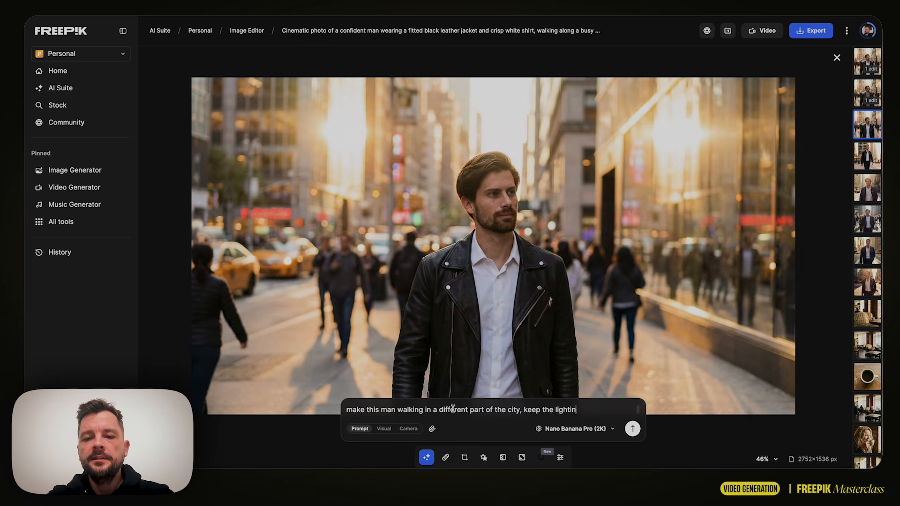
{"action": "left_click", "coordinate": [634, 429]}
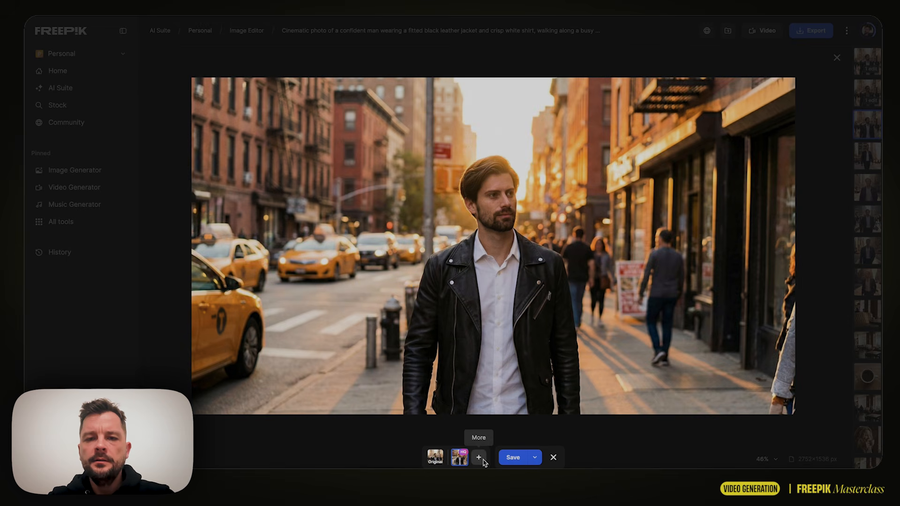
{"action": "left_click", "coordinate": [511, 461]}
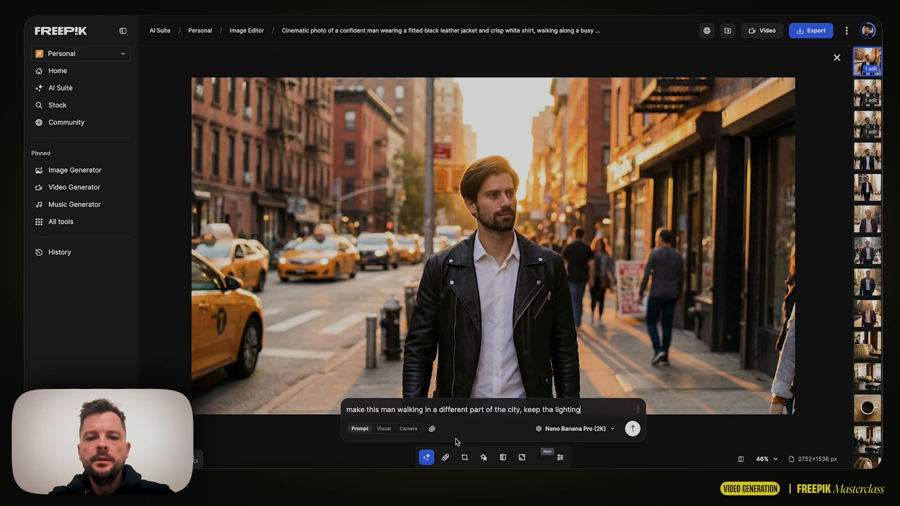
Step: Generate another view with the prompt "show me the other side of this scene, i want to see the back of this man" and save it
{"action": "triple_click", "coordinate": [471, 412]}
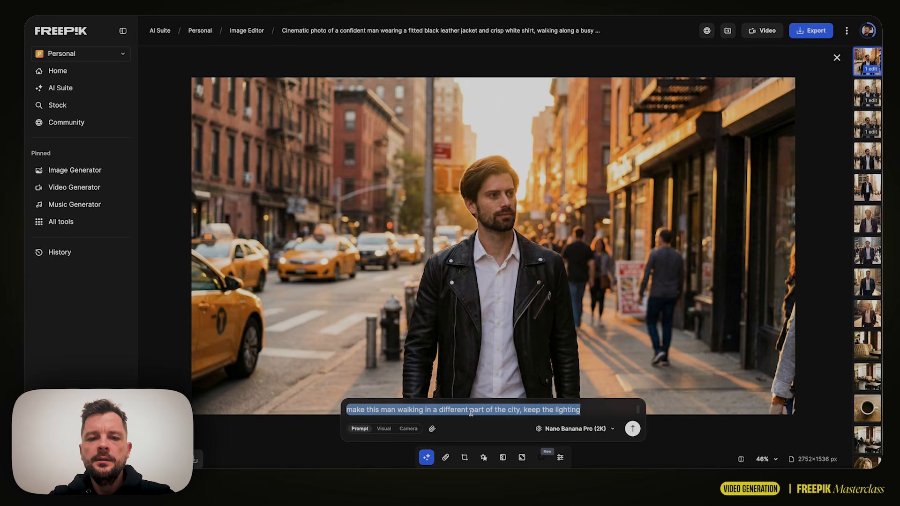
{"action": "type", "text": "show me "}
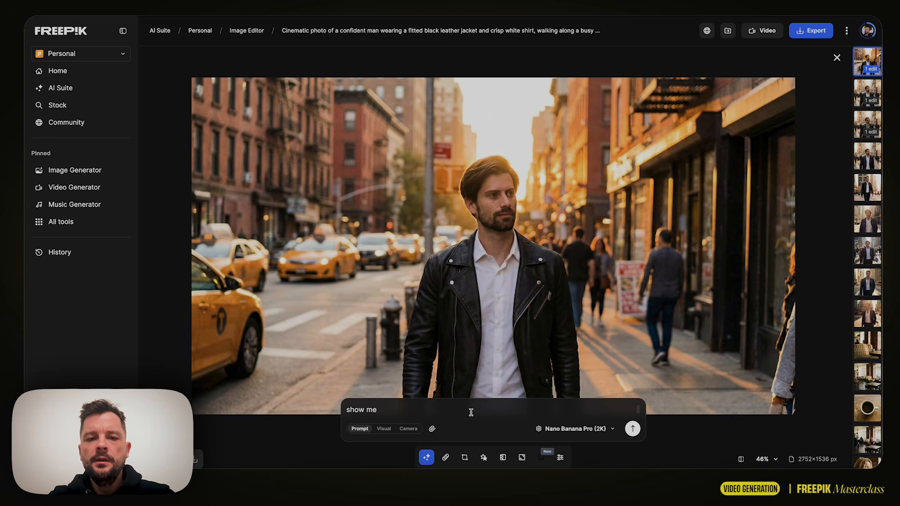
{"action": "type", "text": "the other side of "}
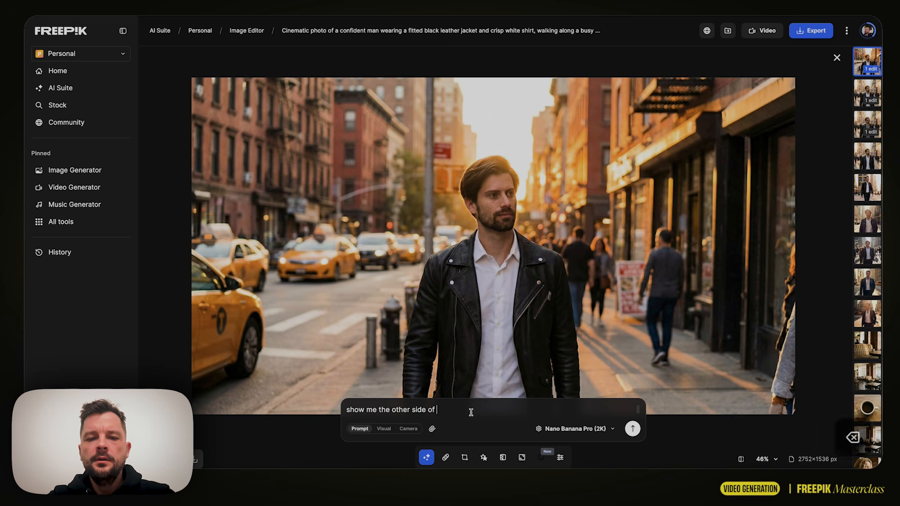
{"action": "type", "text": "this scene, i want to "}
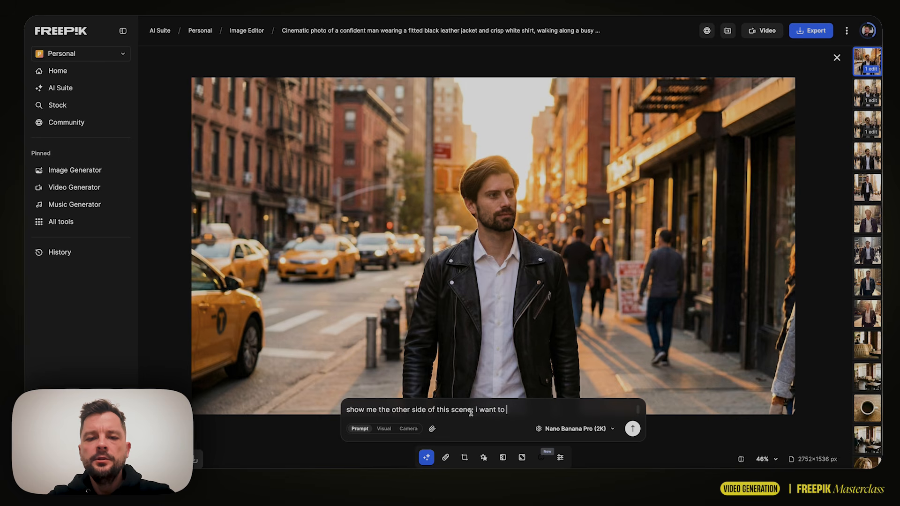
{"action": "type", "text": "see th"}
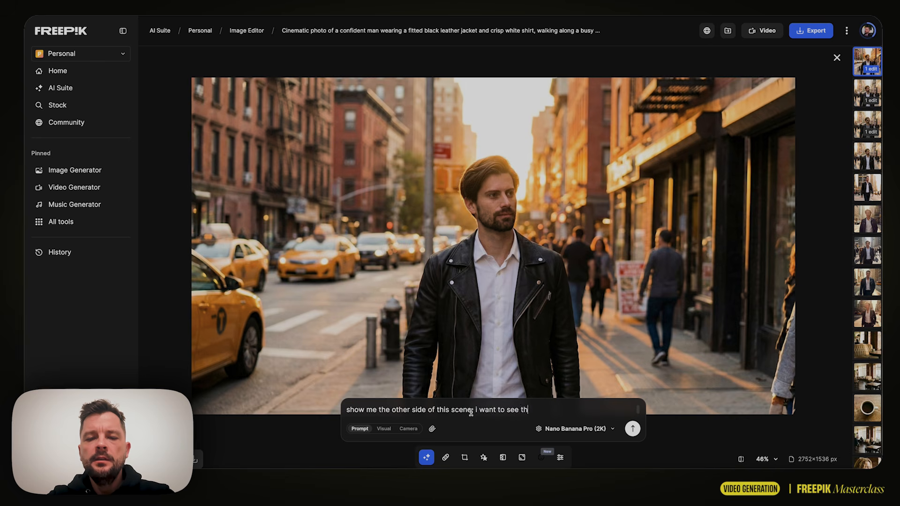
{"action": "type", "text": "e back of this man"}
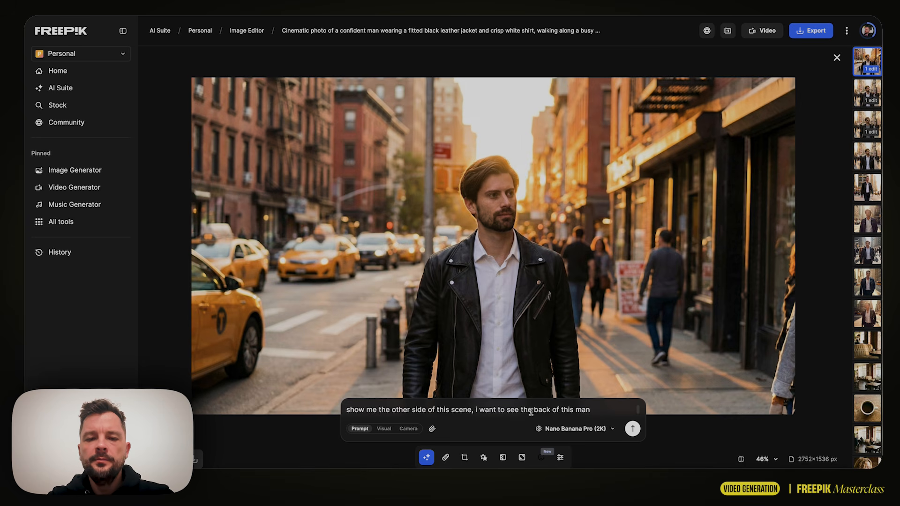
{"action": "left_click", "coordinate": [632, 429]}
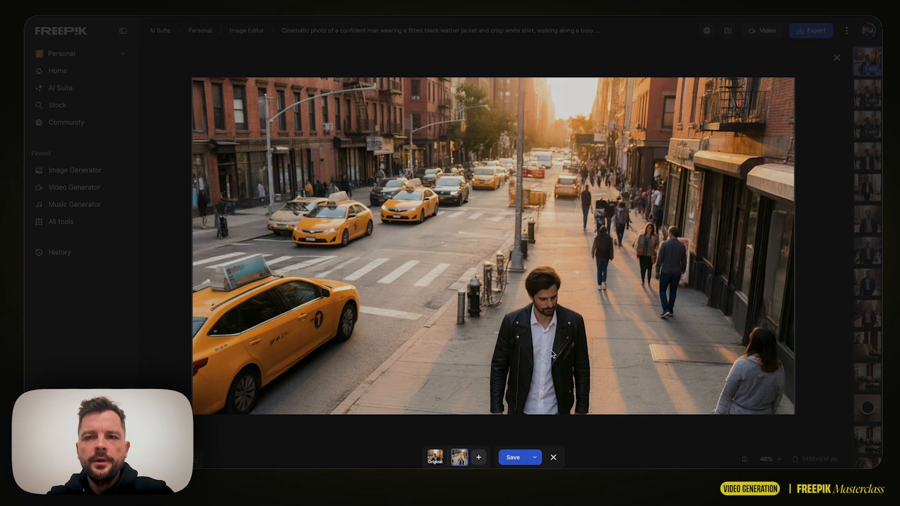
{"action": "left_click", "coordinate": [514, 459]}
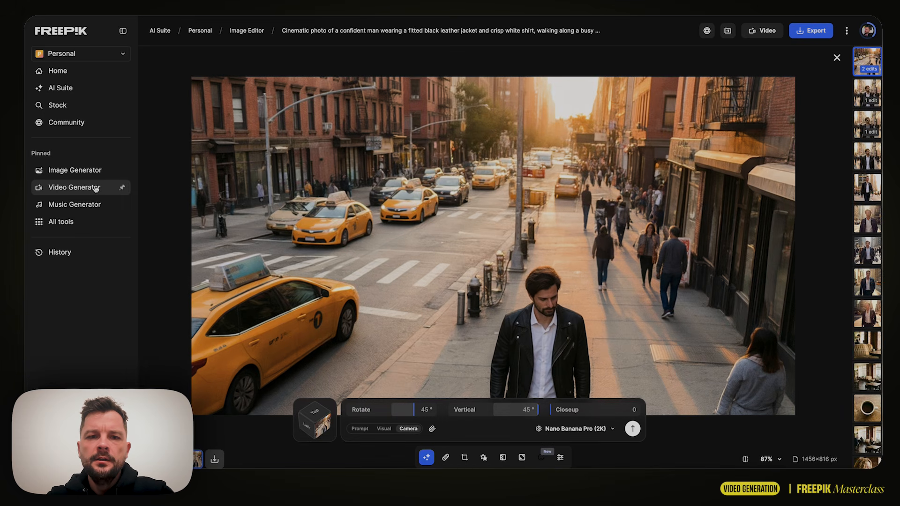
Step: Set the saved high-angle street image from the history as the start image in the Video Generator
{"action": "left_click", "coordinate": [95, 188]}
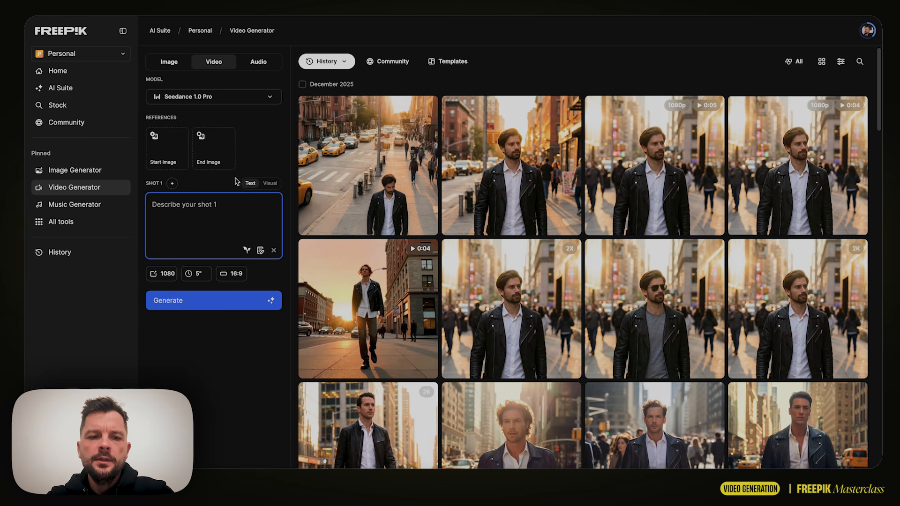
{"action": "left_click", "coordinate": [172, 160]}
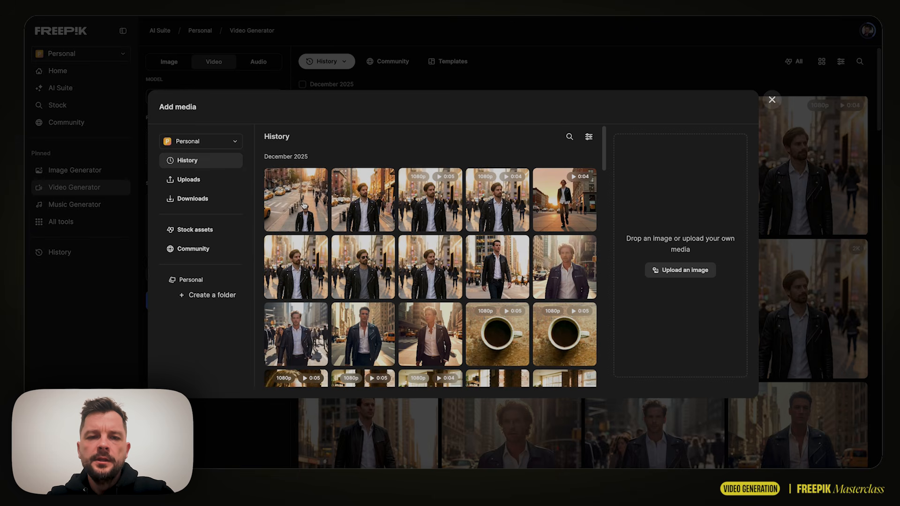
{"action": "left_click", "coordinate": [301, 214]}
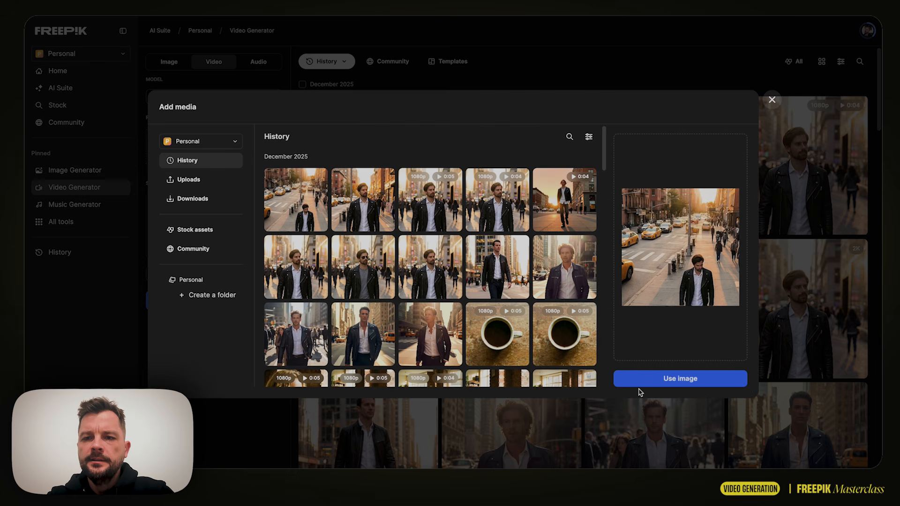
{"action": "left_click", "coordinate": [677, 379]}
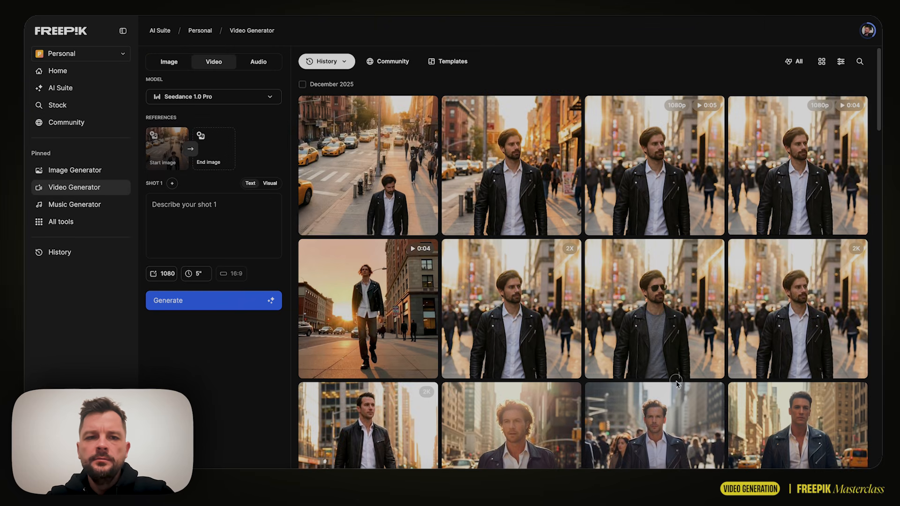
Step: Set the eye-level street image of the bearded man from the history as the end image
{"action": "left_click", "coordinate": [225, 155]}
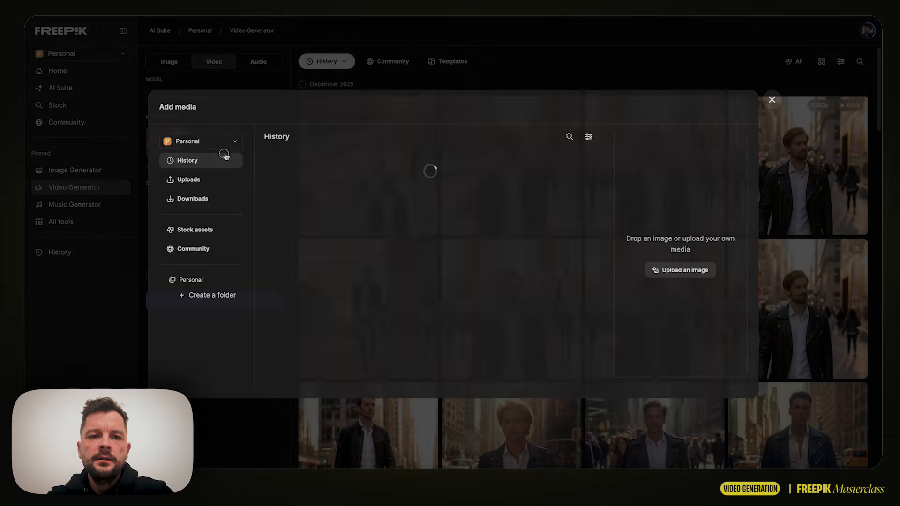
{"action": "left_click", "coordinate": [375, 201]}
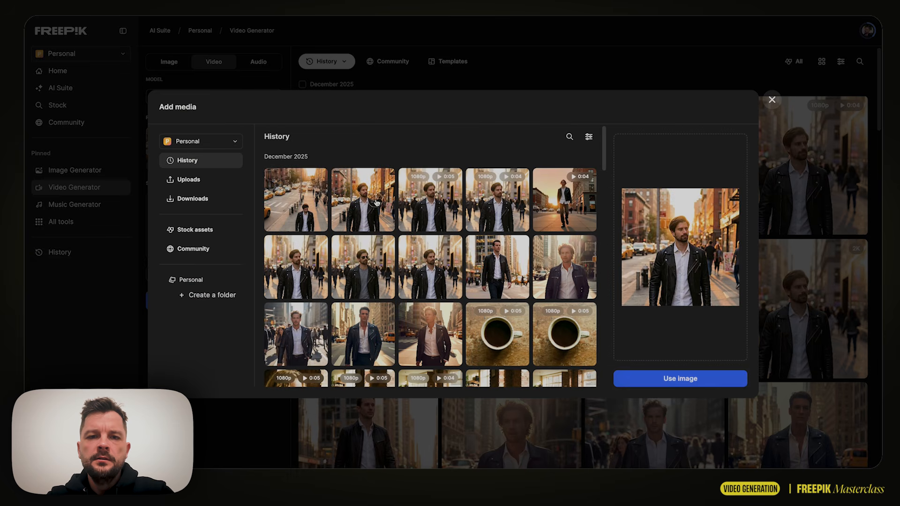
{"action": "left_click", "coordinate": [655, 380]}
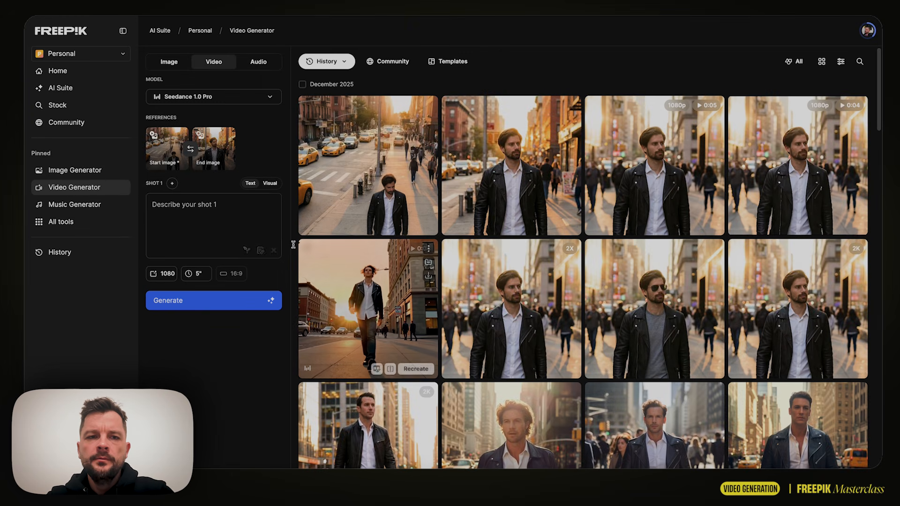
Step: Enter the shot prompt "camera cranes down on a man walking in newyork during golden hour"
{"action": "left_click", "coordinate": [237, 213]}
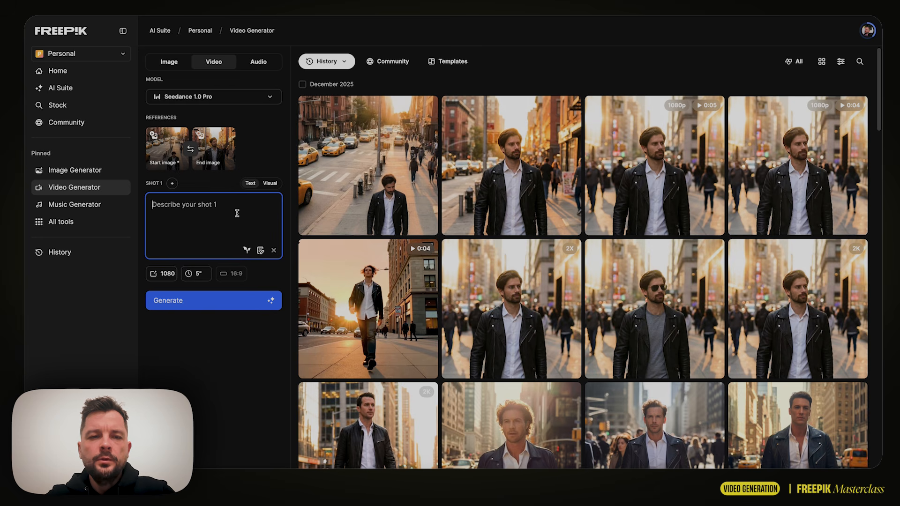
{"action": "type", "text": "c"}
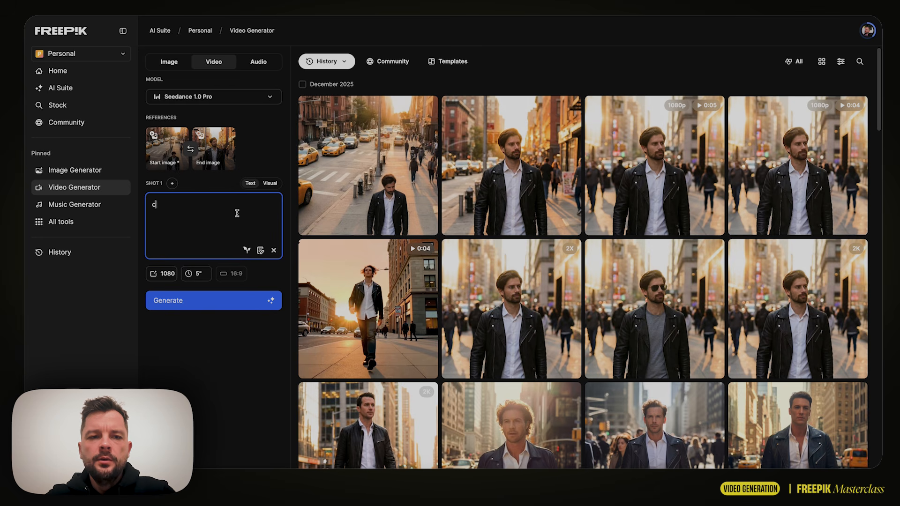
{"action": "type", "text": "amera cranes down"}
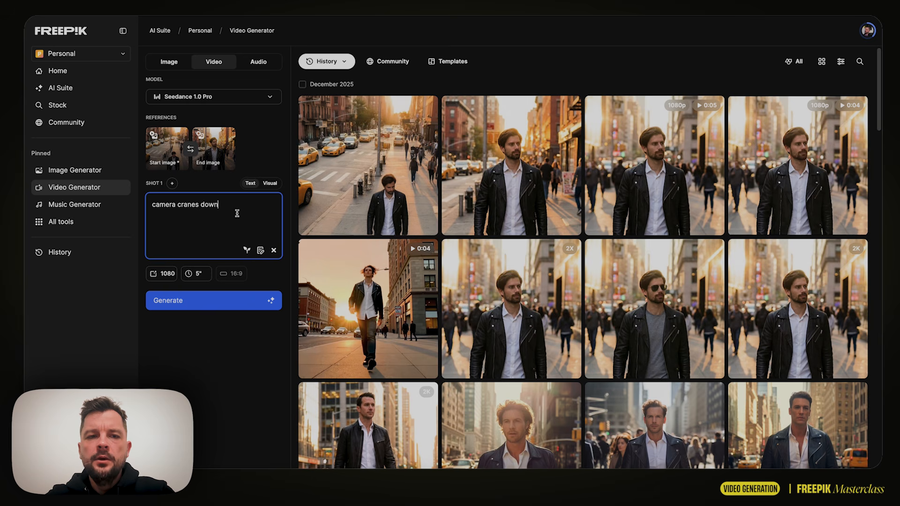
{"action": "type", "text": " on a man"}
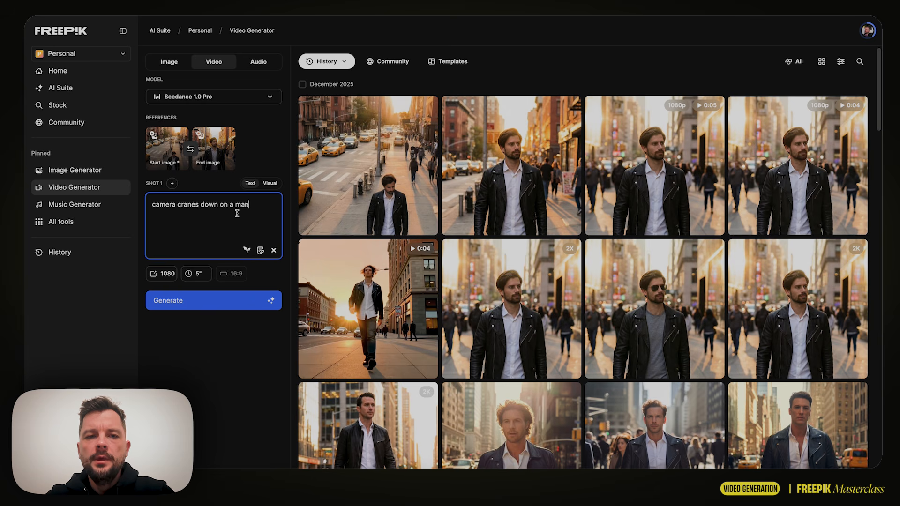
{"action": "type", "text": " walking"}
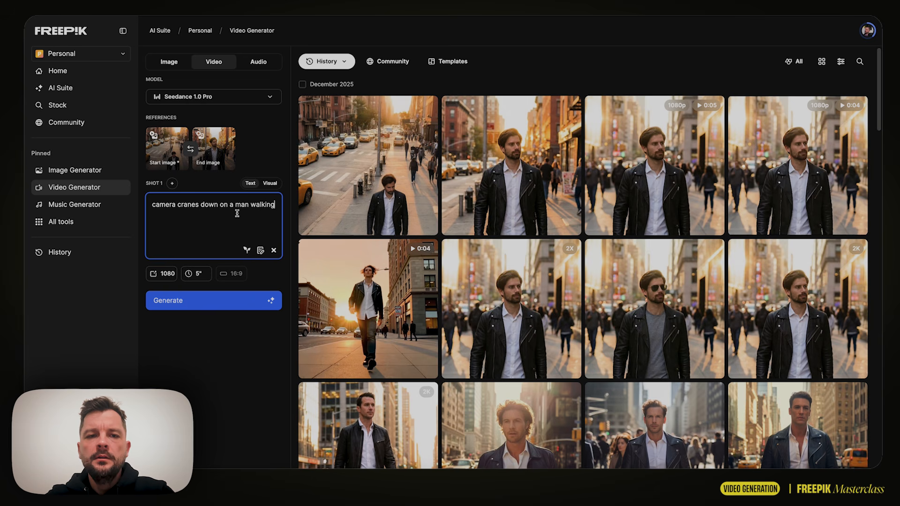
{"action": "type", "text": " in newy"}
{"action": "type", "text": "o"}
{"action": "key", "text": "BackSpace"}
{"action": "type", "text": "y"}
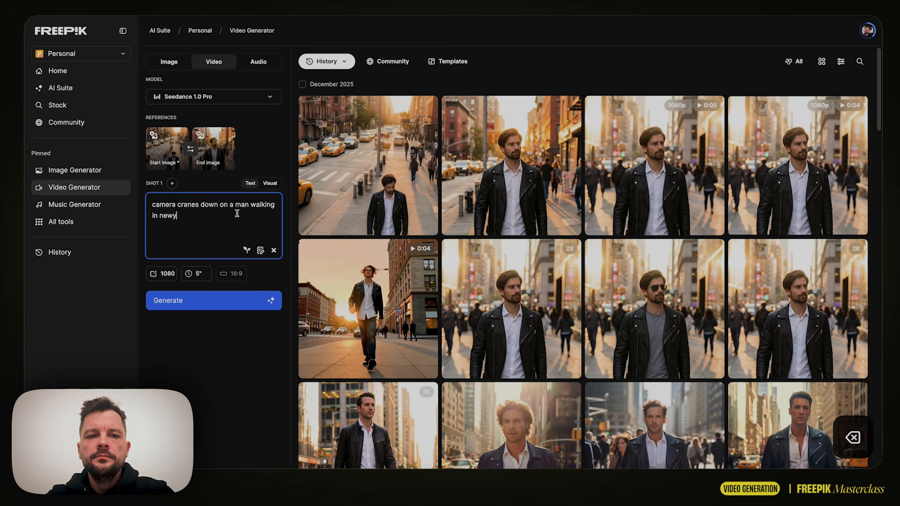
{"action": "type", "text": "ork during gold"}
{"action": "key", "text": "BackSpace"}
{"action": "type", "text": "lden hour"}
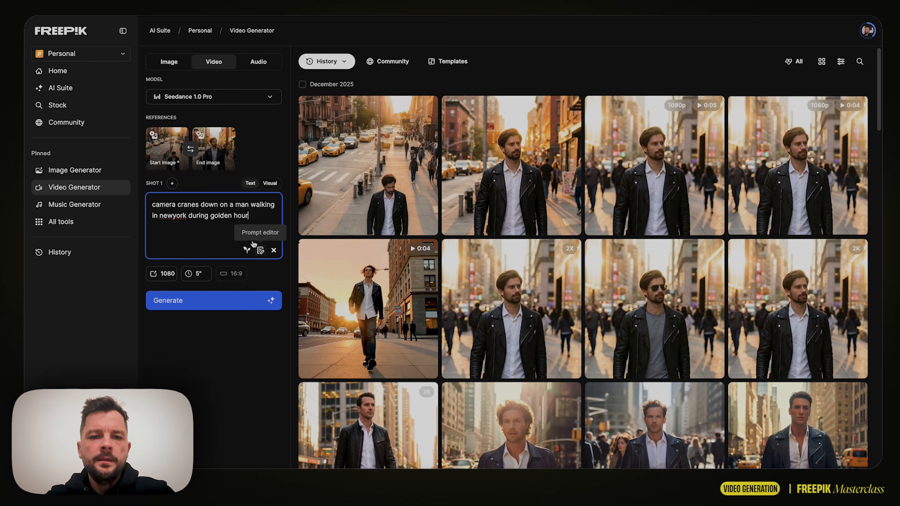
Step: Apply an AI-enhanced version of the prompt and generate the 5-second 1080p video with Seedance 1.0 Pro
{"action": "left_click", "coordinate": [260, 251]}
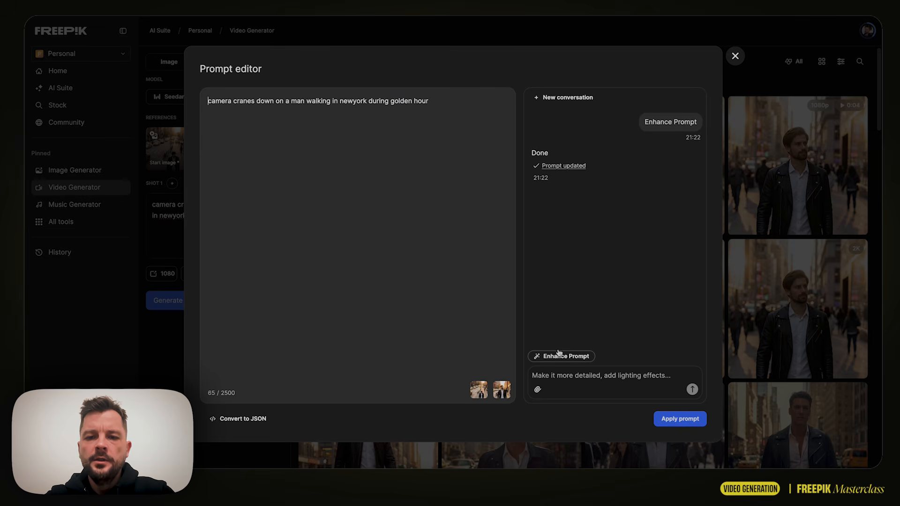
{"action": "left_click", "coordinate": [582, 357]}
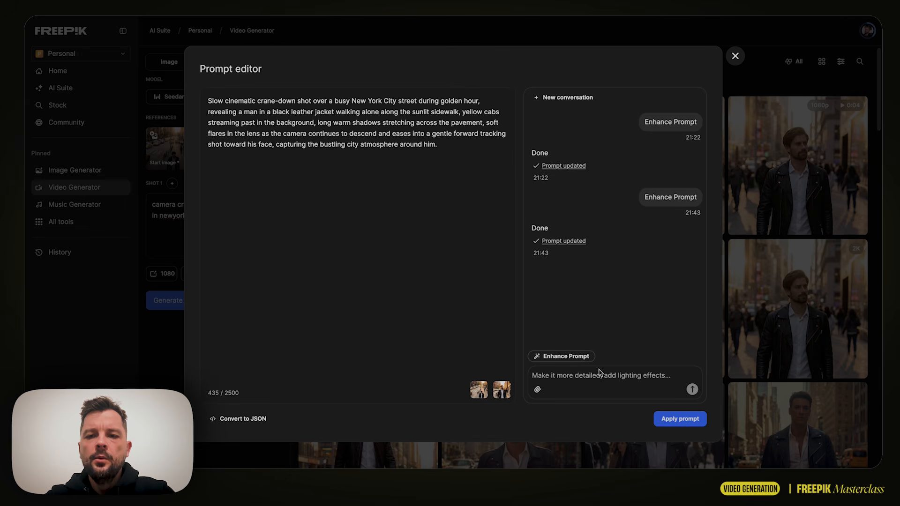
{"action": "left_click", "coordinate": [673, 419]}
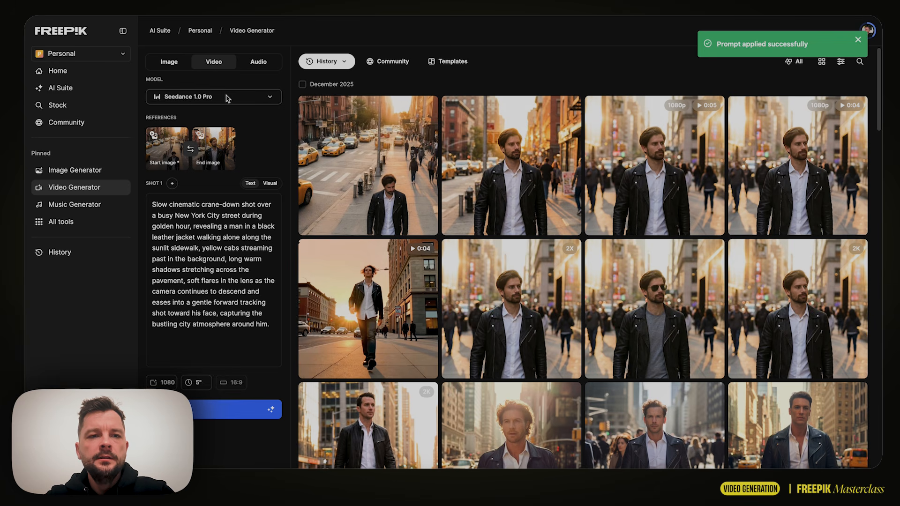
{"action": "mouse_move", "coordinate": [174, 153]}
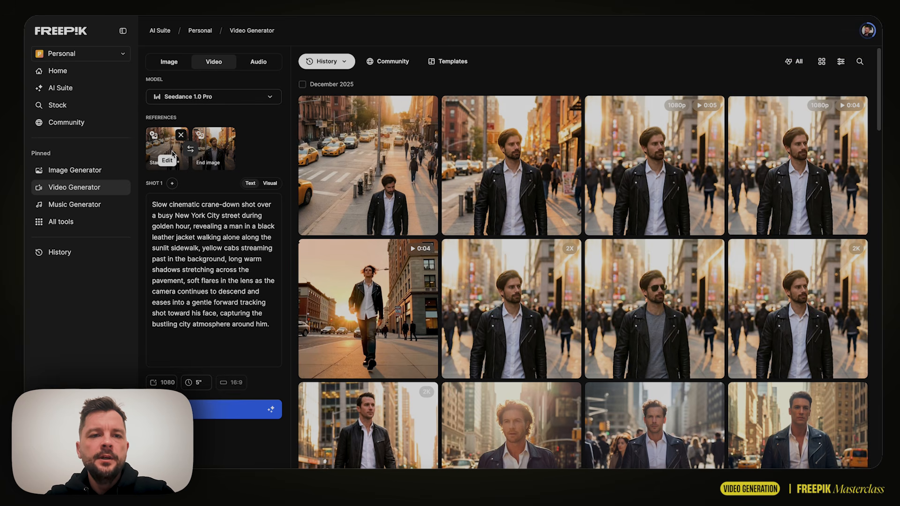
{"action": "mouse_move", "coordinate": [220, 155]}
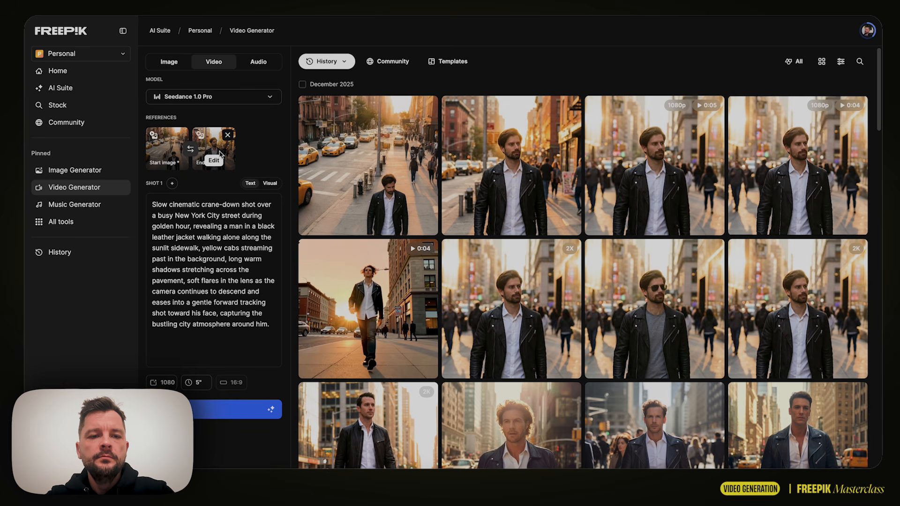
{"action": "left_click", "coordinate": [242, 411]}
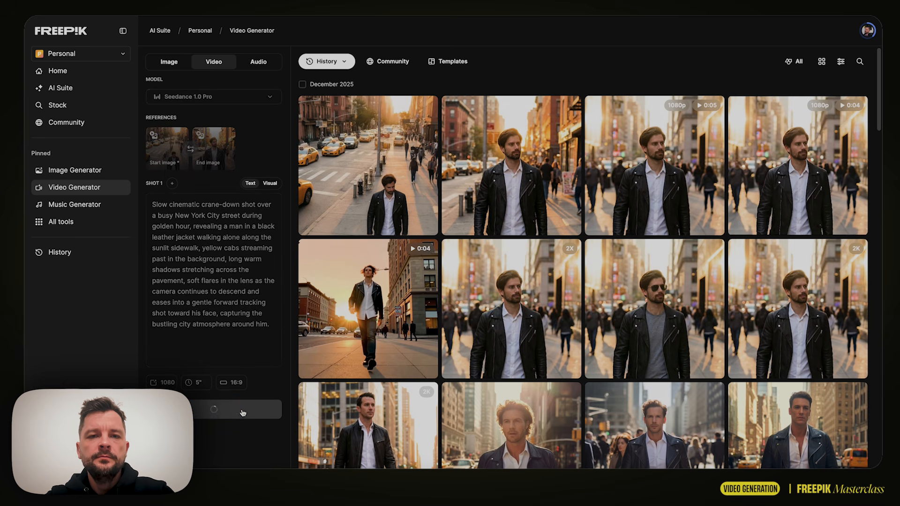
Step: Switch the model to Kling O1 and generate the crane-down shot with the same enhanced prompt and start and end images
{"action": "mouse_move", "coordinate": [214, 166]}
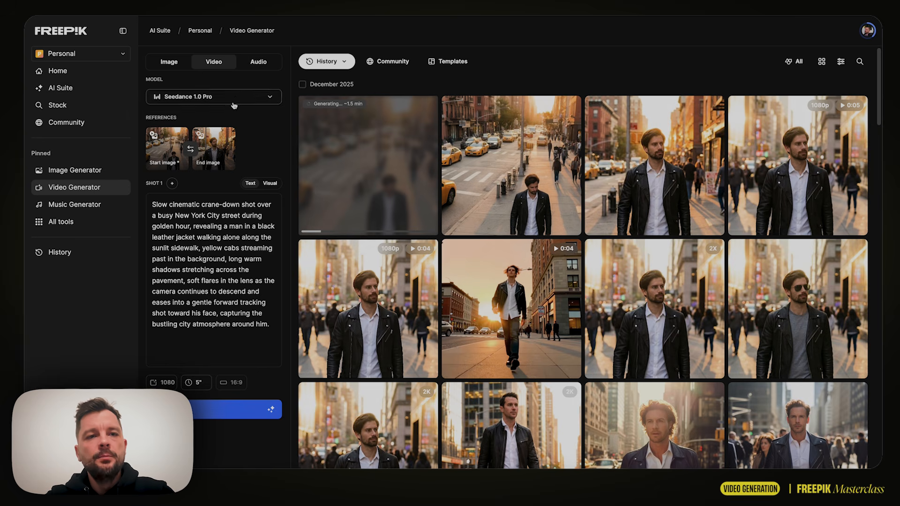
{"action": "left_click", "coordinate": [237, 99]}
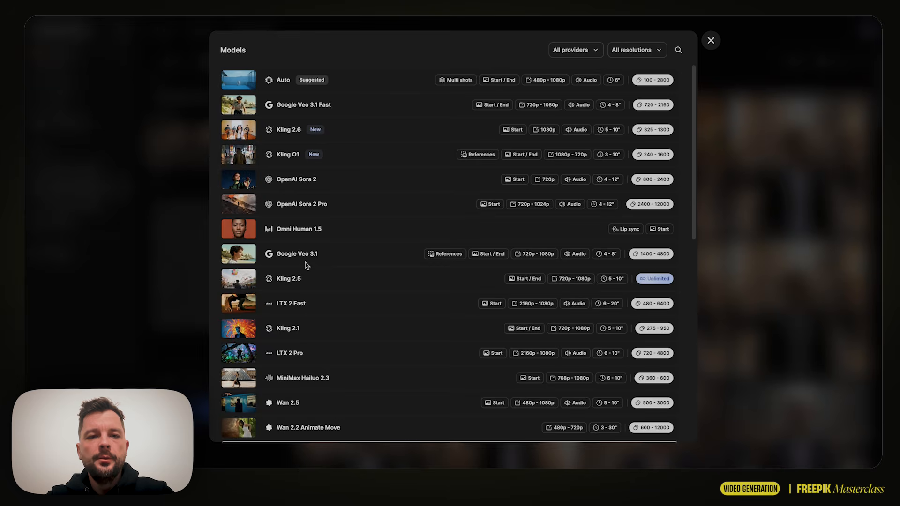
{"action": "left_click", "coordinate": [288, 130]}
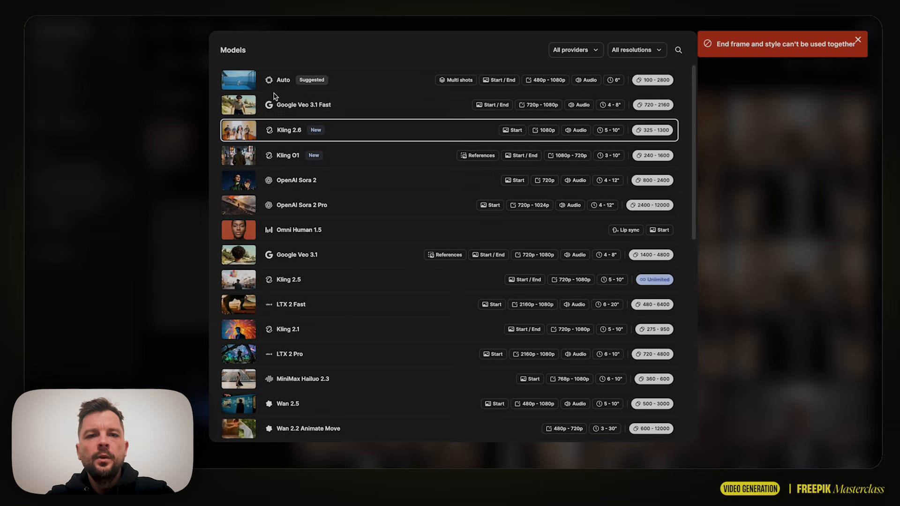
{"action": "left_click", "coordinate": [361, 156]}
{"action": "left_click", "coordinate": [197, 259]}
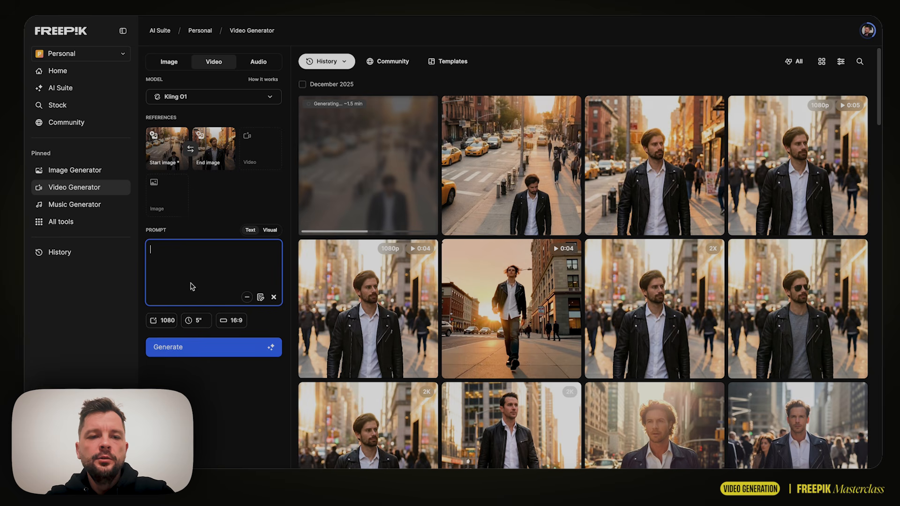
{"action": "left_click", "coordinate": [193, 351]}
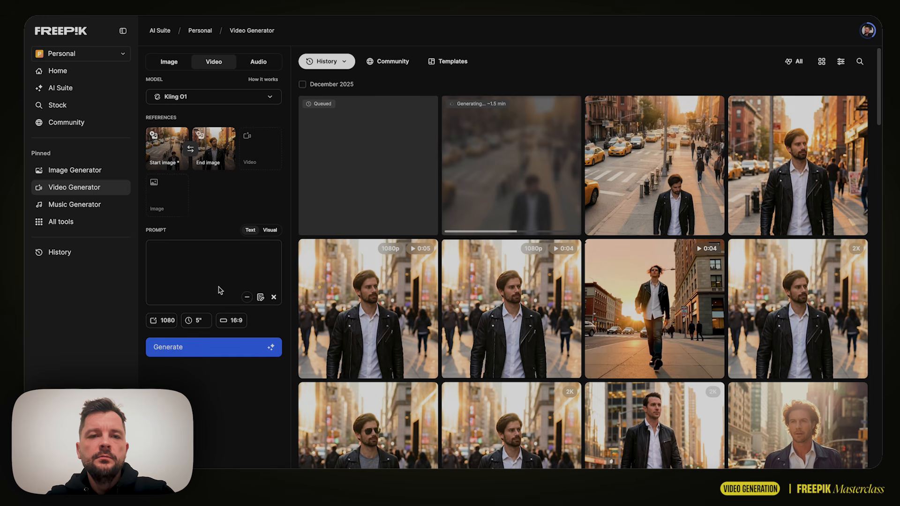
Step: Play the Seedance 1.0 Pro and Kling O1 crane-down videos to compare their results
{"action": "mouse_move", "coordinate": [307, 272]}
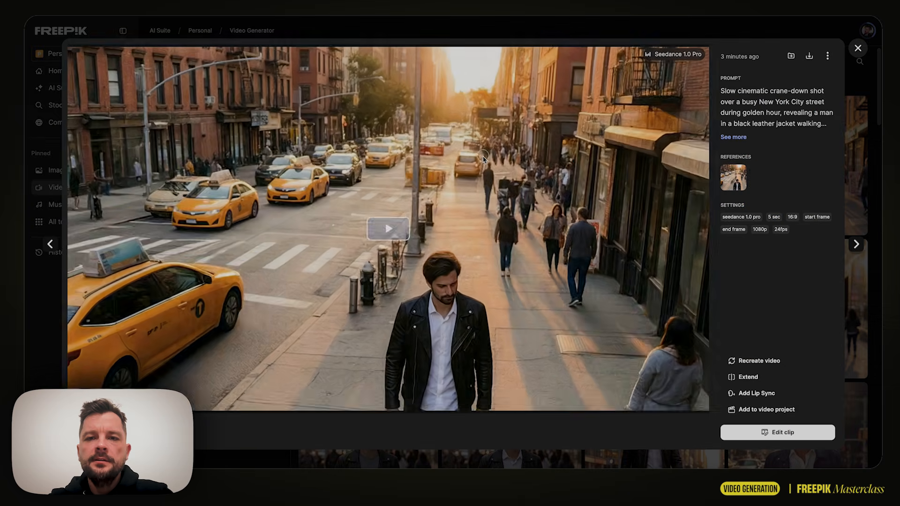
{"action": "left_click", "coordinate": [484, 160]}
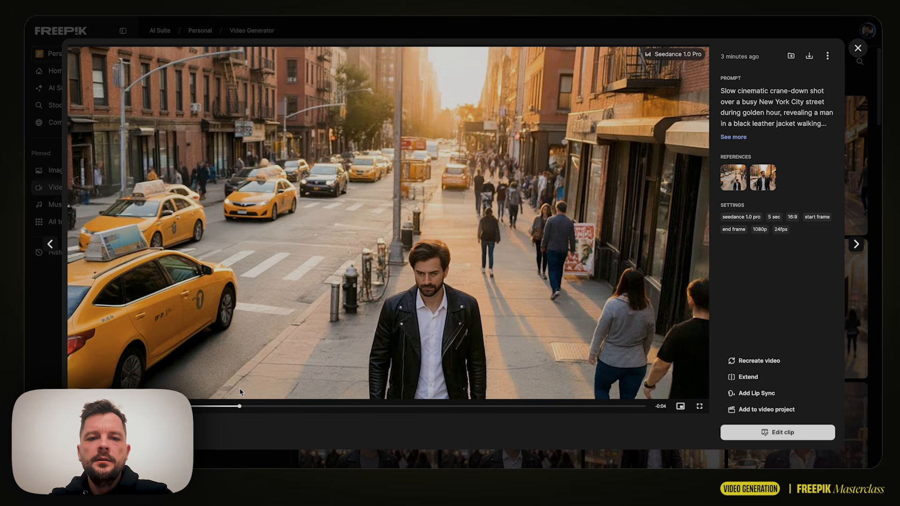
{"action": "left_click_drag", "start_coordinate": [239, 389], "coordinate": [686, 391]}
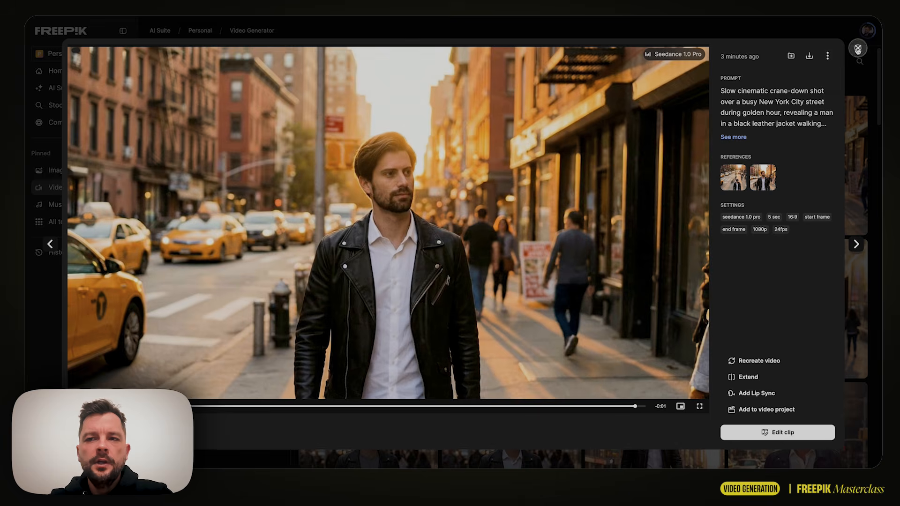
{"action": "left_click", "coordinate": [858, 48]}
{"action": "left_click", "coordinate": [377, 179]}
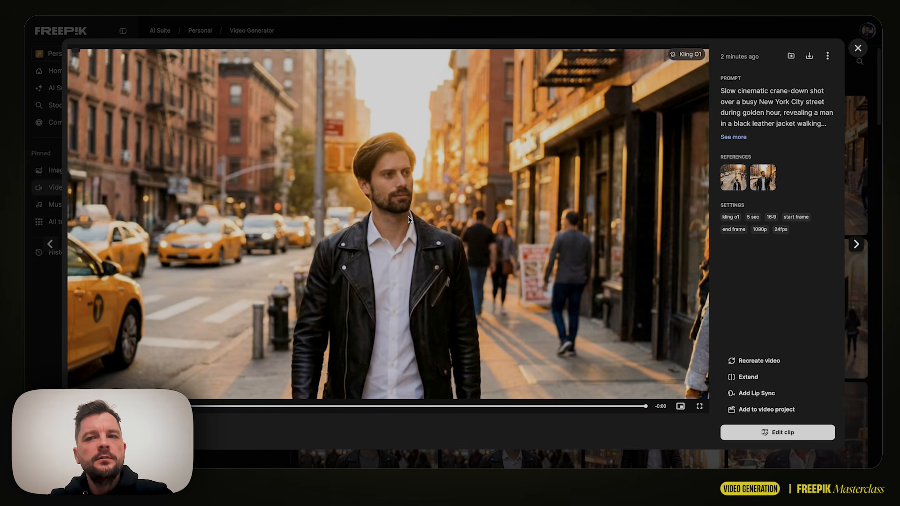
{"action": "left_click", "coordinate": [859, 49]}
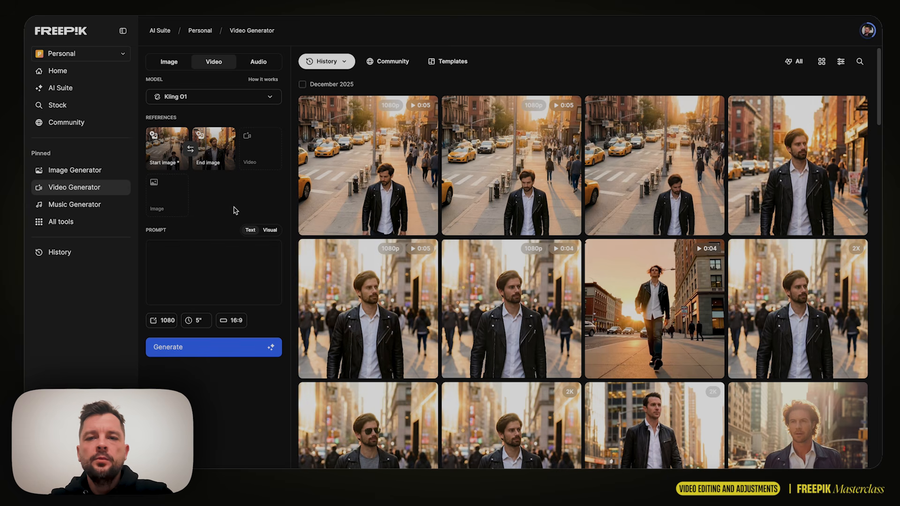
Step: Open the 5-second Kling 2.6 clip of the man walking down the street in the Clip Editor
{"action": "mouse_move", "coordinate": [348, 286]}
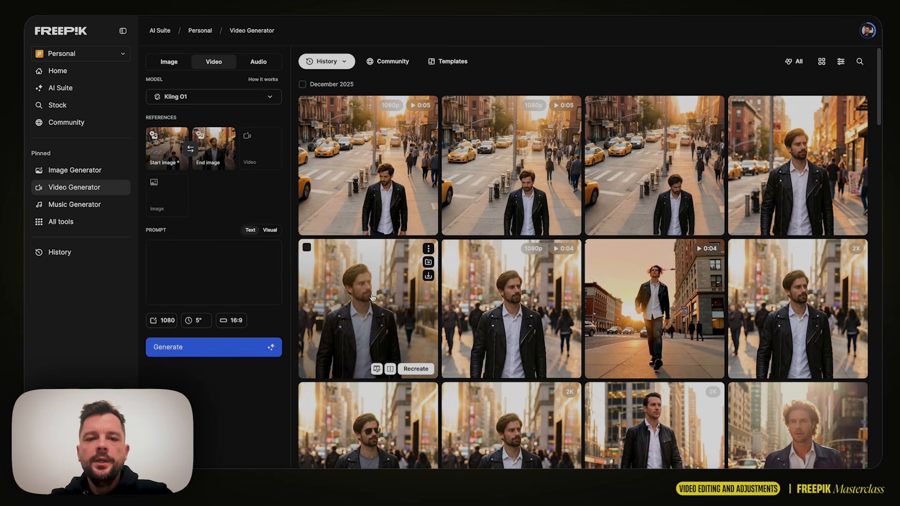
{"action": "left_click", "coordinate": [380, 310]}
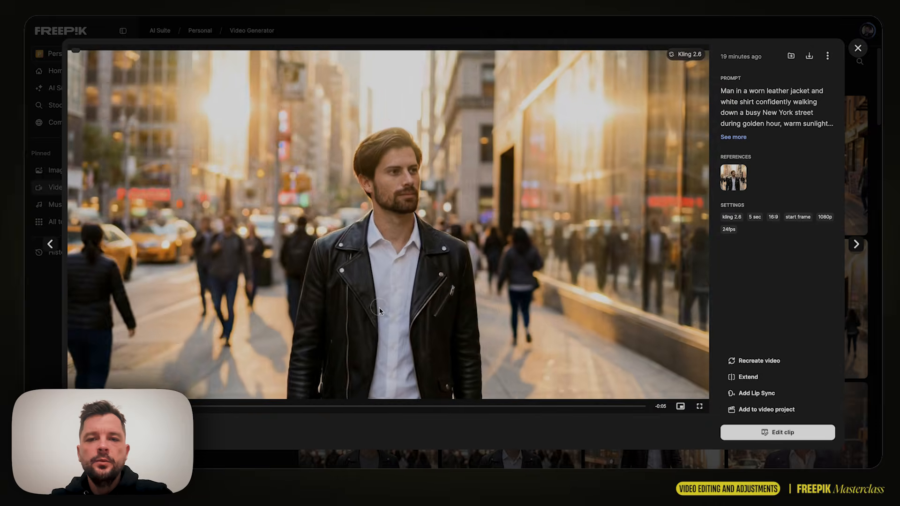
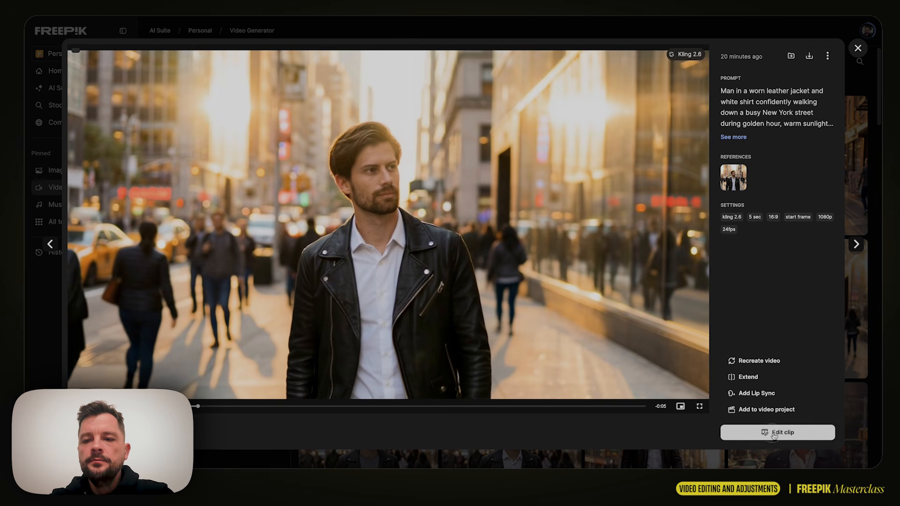
{"action": "left_click", "coordinate": [774, 435]}
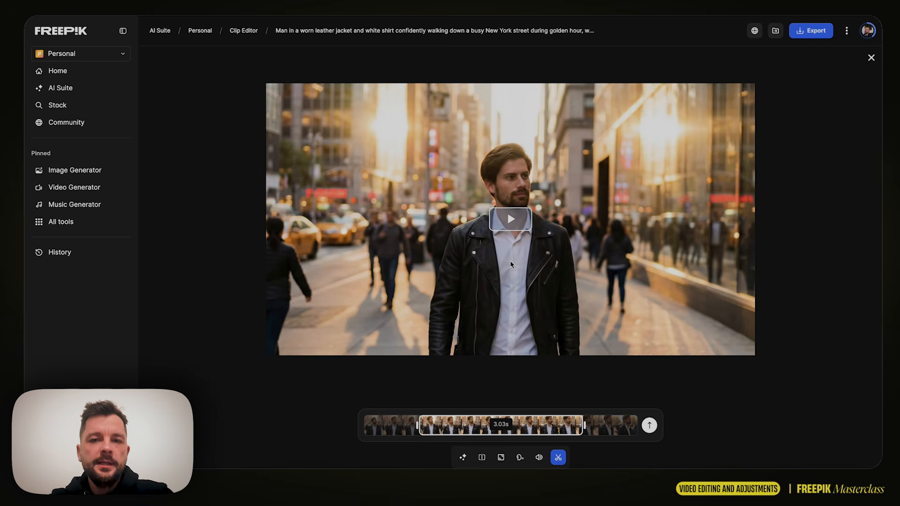
Step: Describe the clip's 7-second extension with the prompt "man walks into a shop"
{"action": "left_click", "coordinate": [481, 458]}
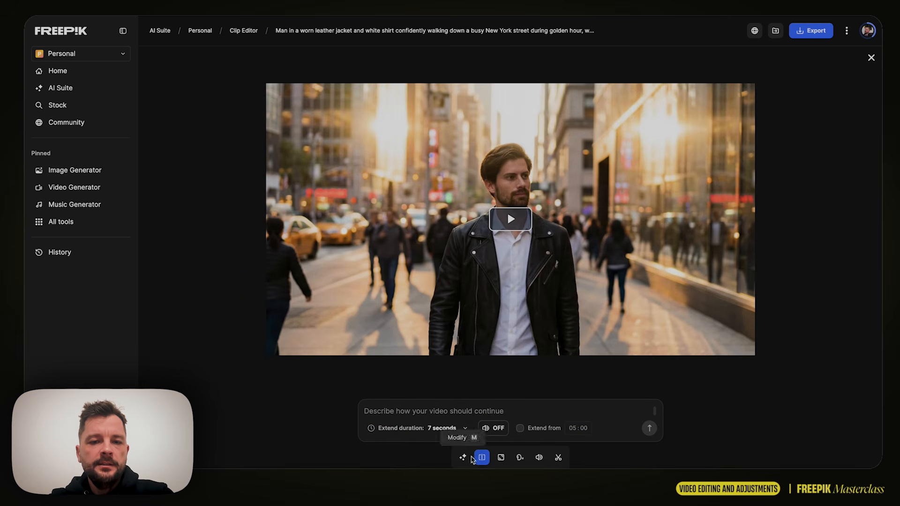
{"action": "left_click", "coordinate": [443, 411]}
{"action": "type", "text": "man walks into a shop"}
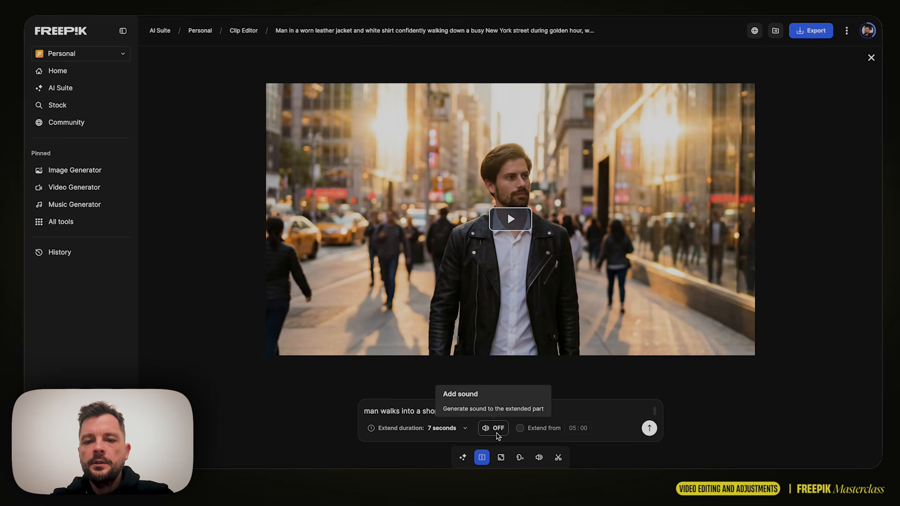
{"action": "left_click", "coordinate": [520, 428]}
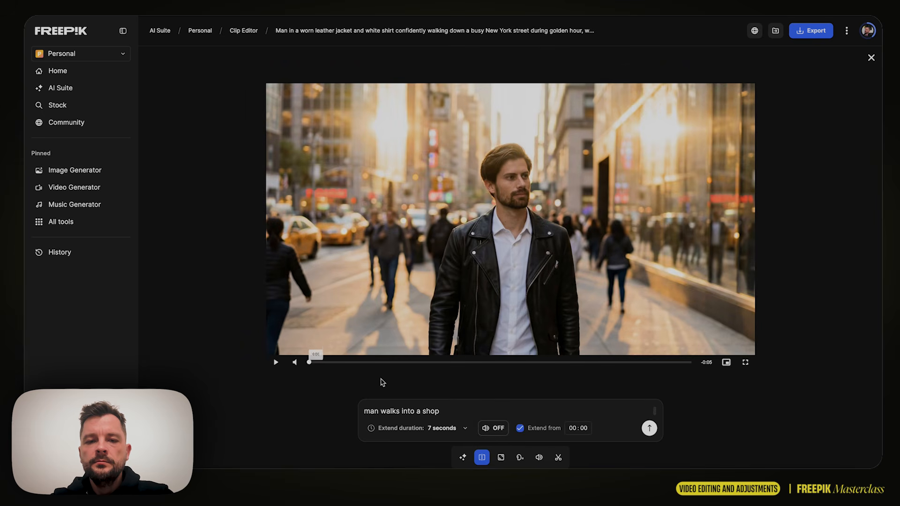
{"action": "left_click", "coordinate": [544, 364]}
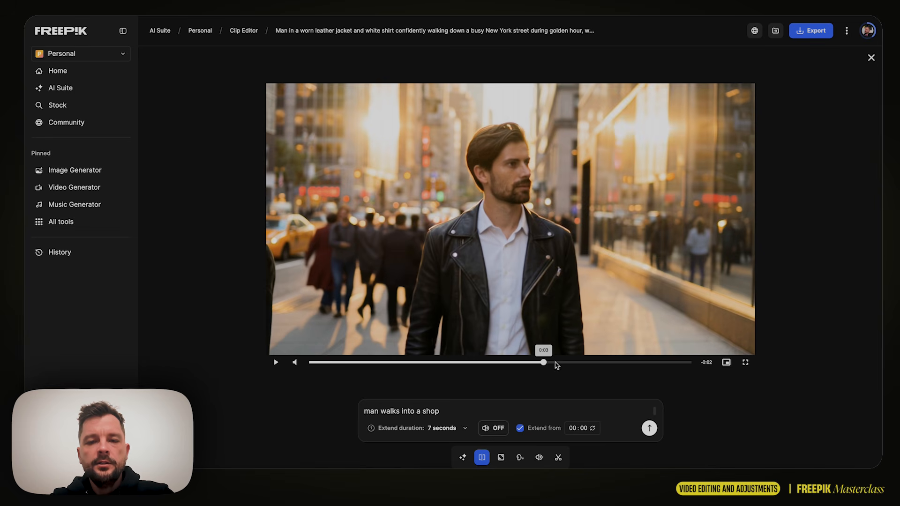
{"action": "left_click", "coordinate": [521, 429]}
Step: Generate the 7-second extension from the end of the clip with sound off
{"action": "left_click", "coordinate": [532, 412]}
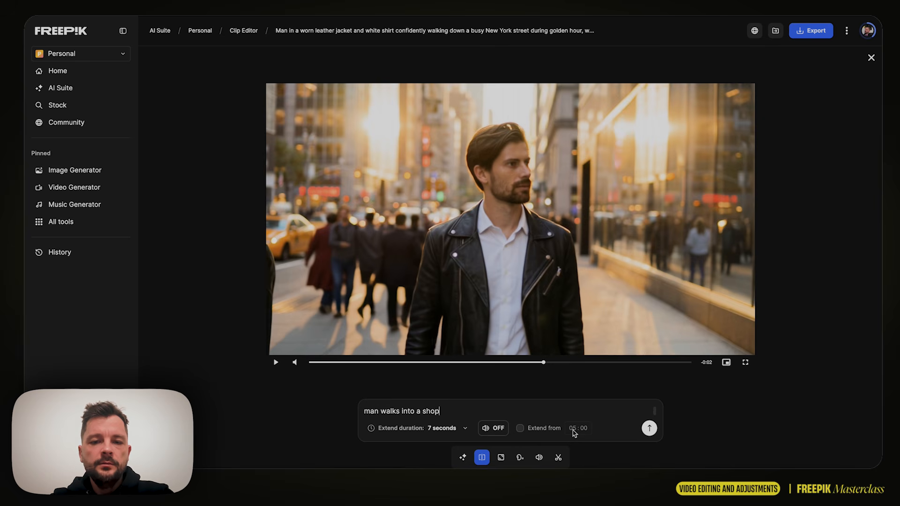
{"action": "left_click", "coordinate": [649, 429]}
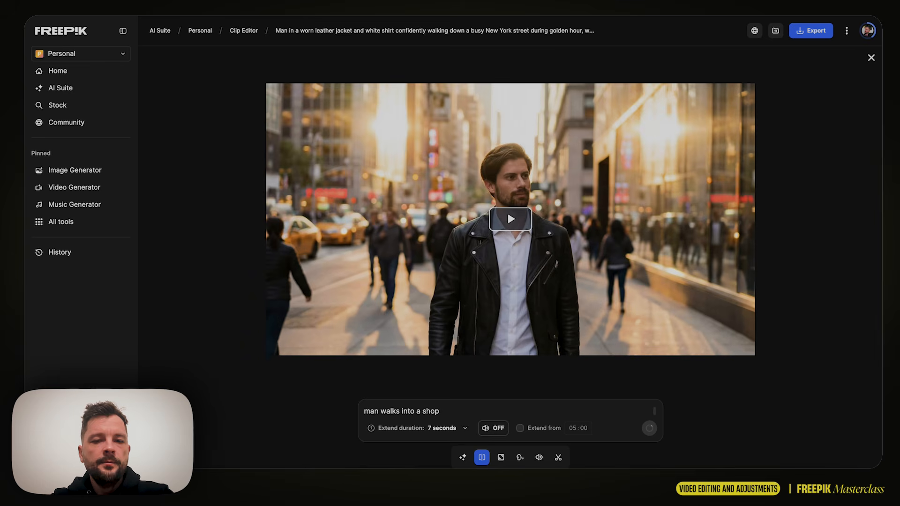
Step: Open the clip's upscaling options for resolution and frame rate
{"action": "left_click", "coordinate": [502, 458]}
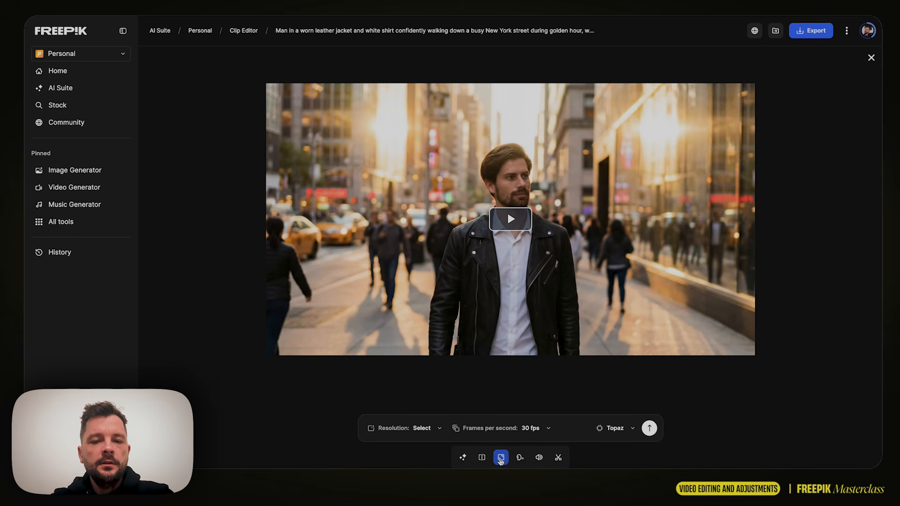
Step: Upscale the street-walk clip with Topaz at 1440p (2K) resolution and 50 fps
{"action": "left_click", "coordinate": [410, 428]}
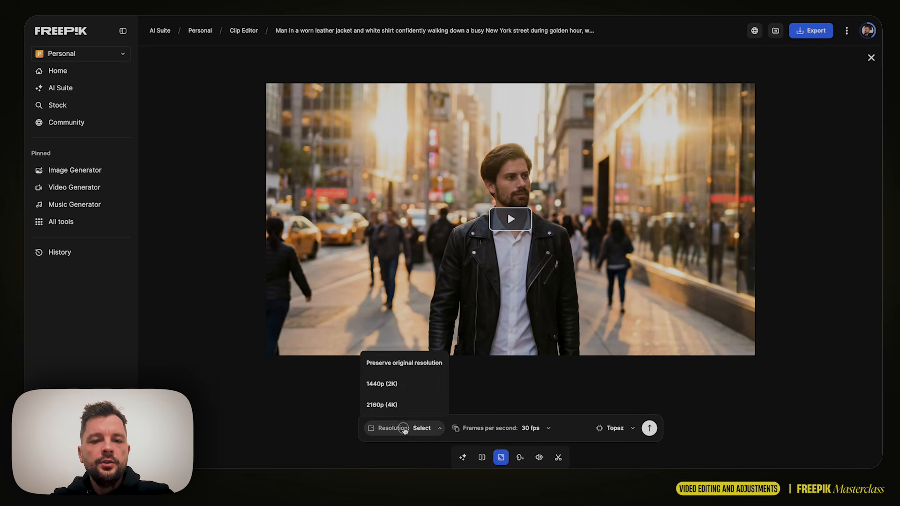
{"action": "left_click", "coordinate": [394, 390]}
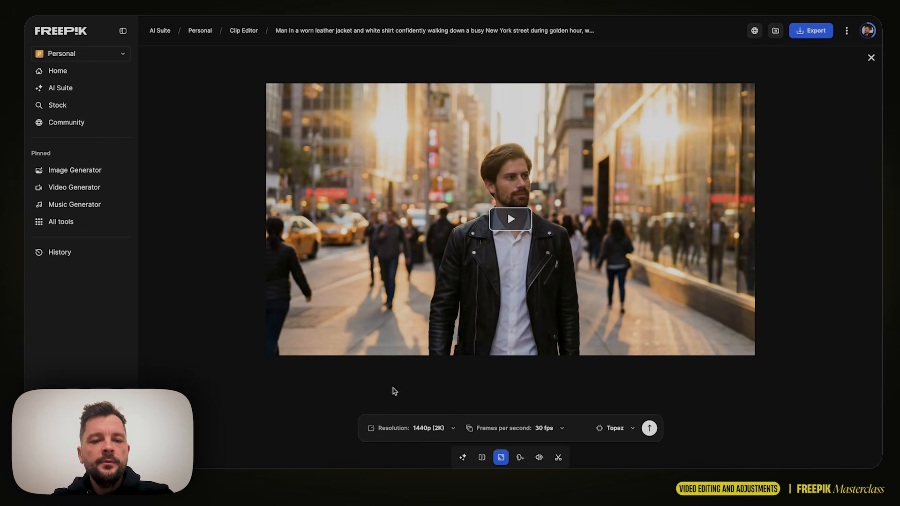
{"action": "left_click", "coordinate": [555, 432]}
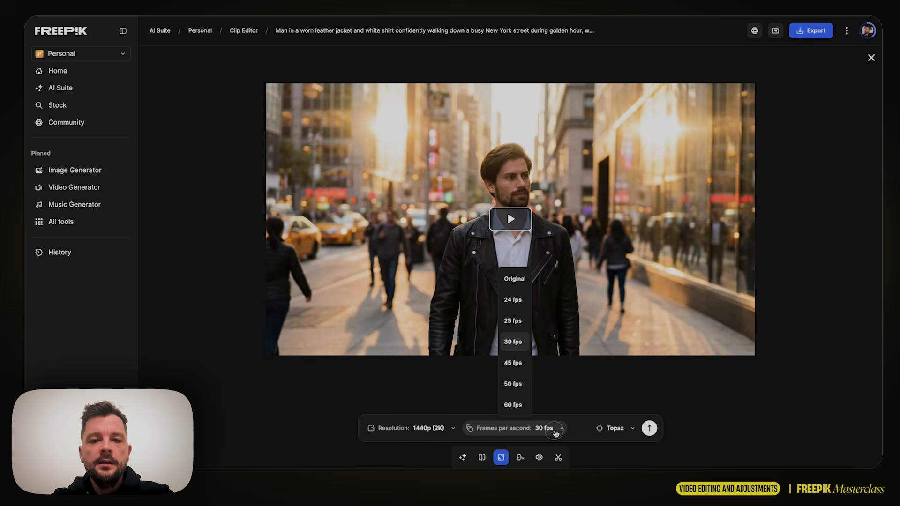
{"action": "left_click", "coordinate": [514, 385]}
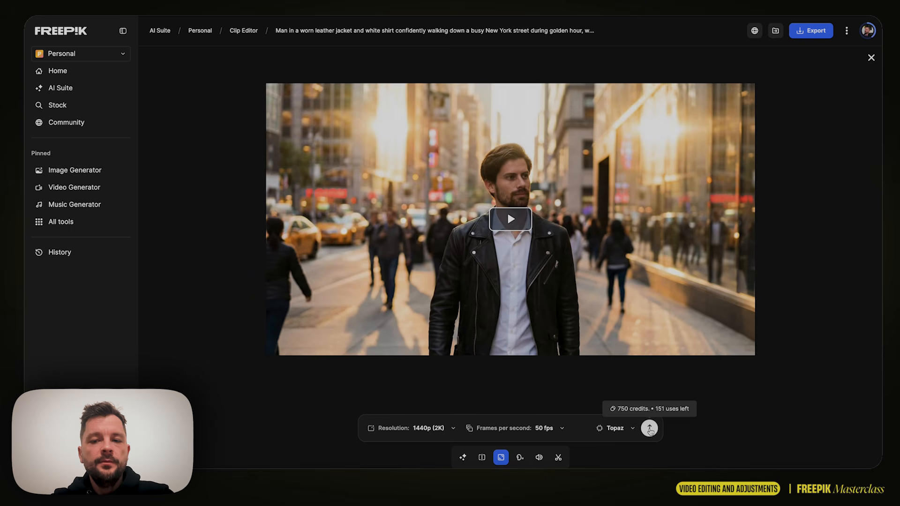
{"action": "left_click", "coordinate": [650, 428]}
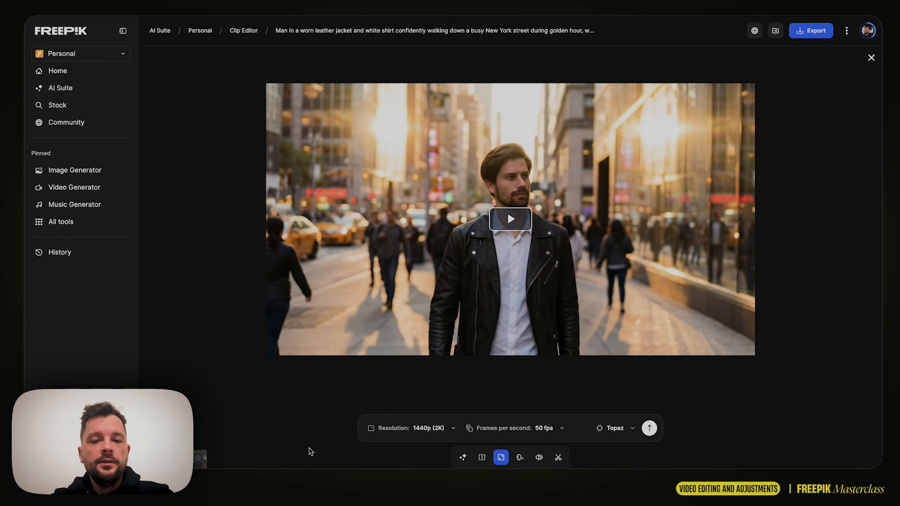
{"action": "left_click", "coordinate": [519, 458]}
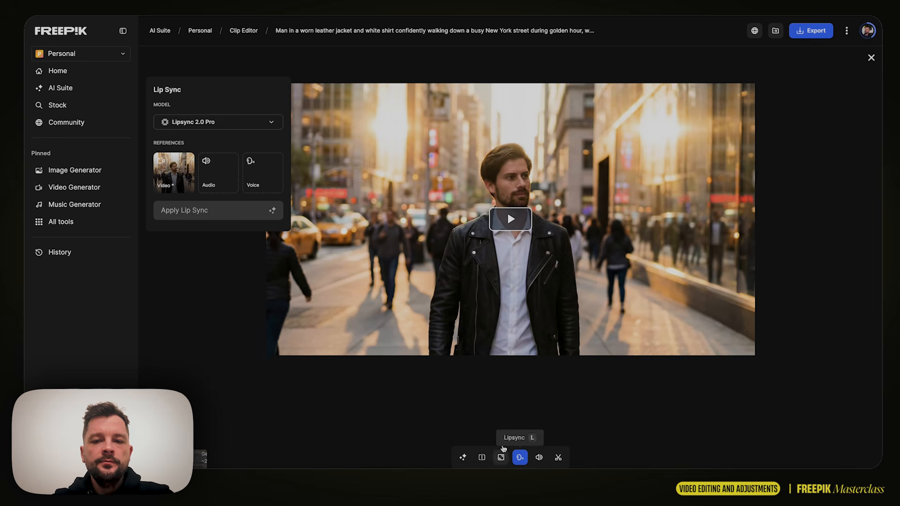
{"action": "left_click", "coordinate": [544, 460]}
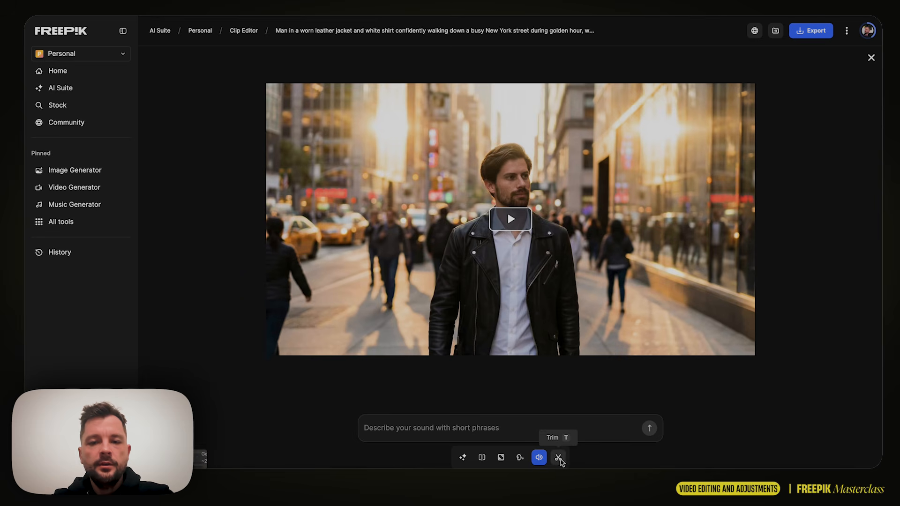
Step: Generate an AI edit of the full clip with the prompt "show me this man wearing dark green hoodie and baseball cap"
{"action": "left_click", "coordinate": [466, 461]}
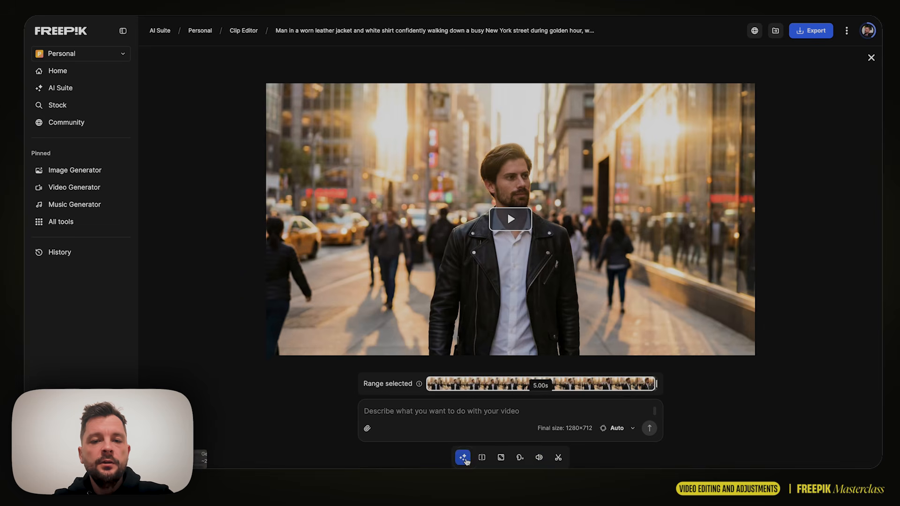
{"action": "left_click", "coordinate": [435, 412]}
{"action": "type", "text": "show me this man wearing dark green hoodie and "}
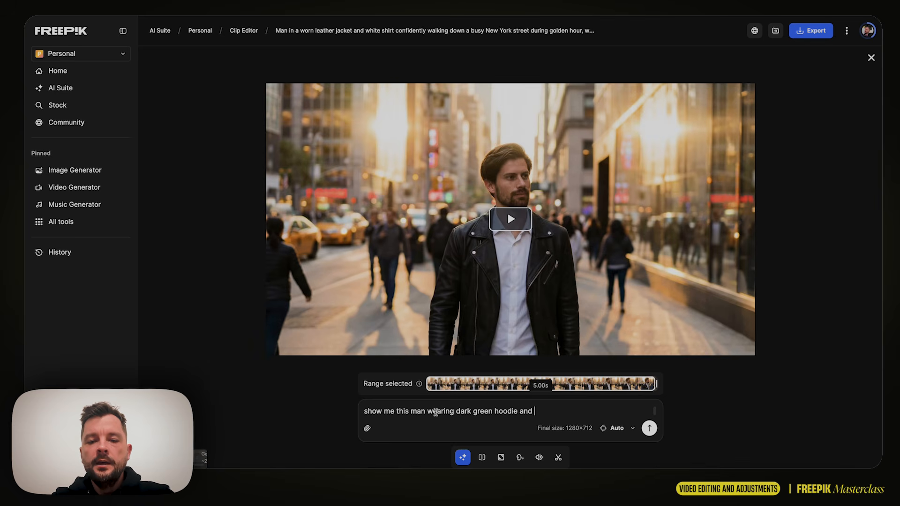
{"action": "type", "text": "bas"}
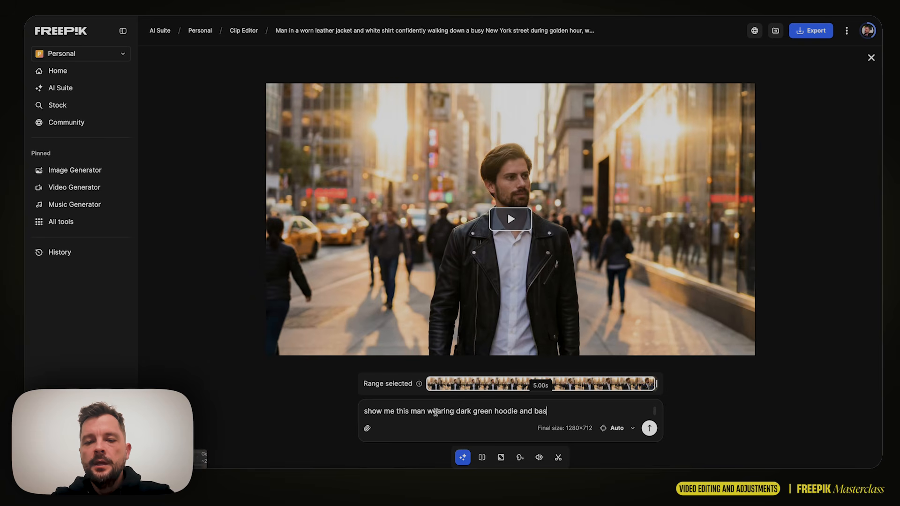
{"action": "type", "text": "eball cap"}
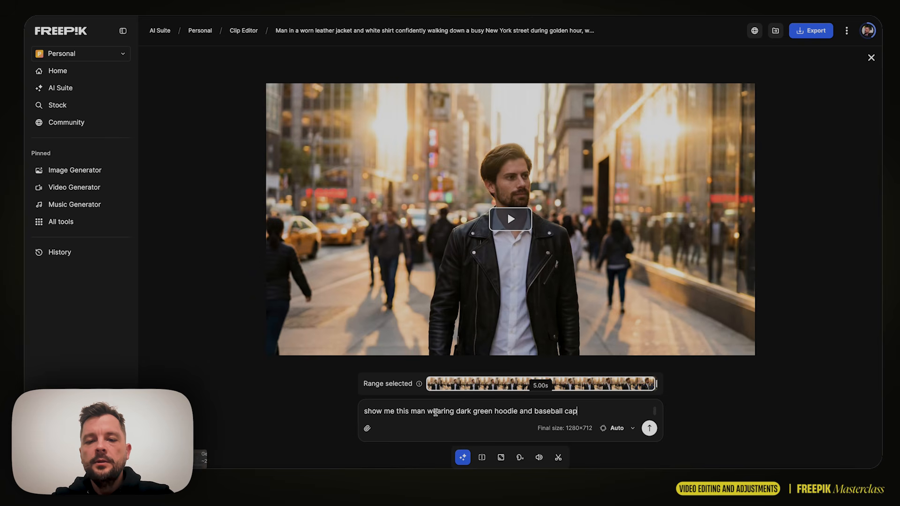
{"action": "left_click", "coordinate": [649, 430]}
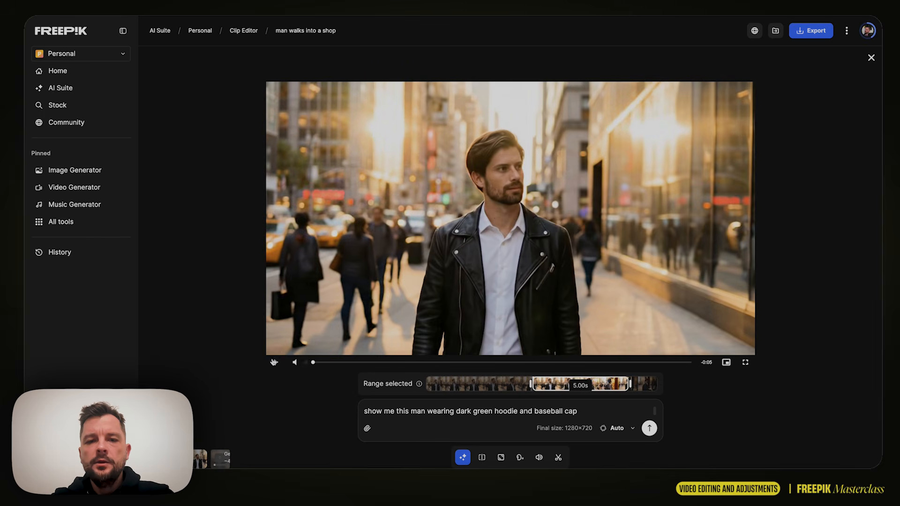
Step: Shift the 5-second edit range to the end of the "man walks into a shop" clip and preview it
{"action": "left_click", "coordinate": [275, 361]}
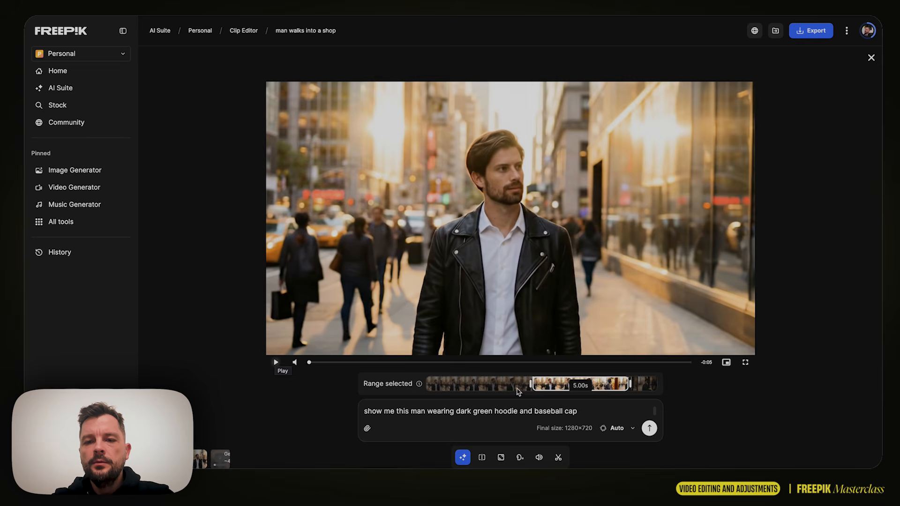
{"action": "left_click_drag", "start_coordinate": [549, 385], "coordinate": [576, 386]}
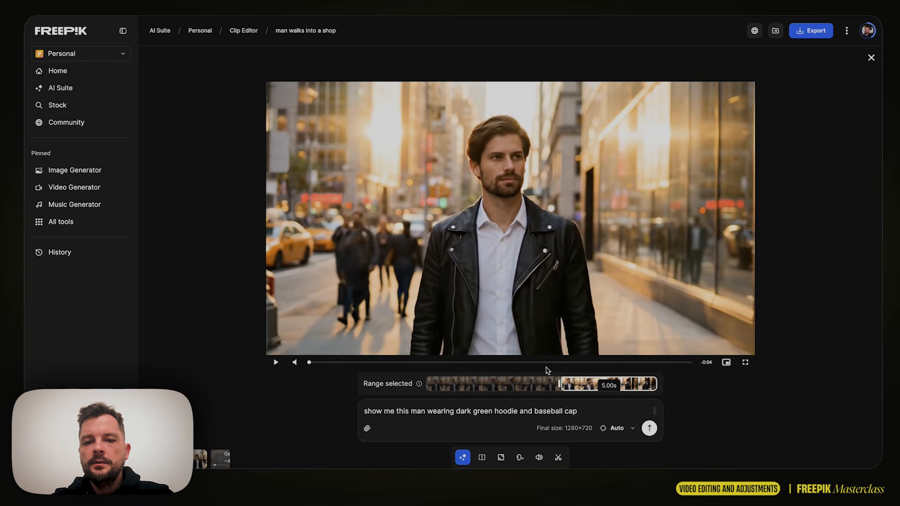
{"action": "left_click", "coordinate": [275, 363]}
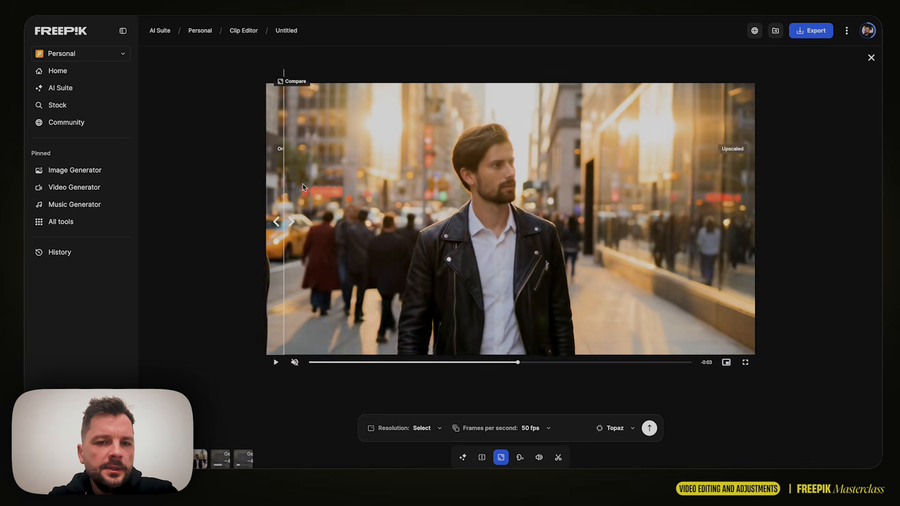
Step: Compare the original and upscaled footage across the frame, and play the dark green hoodie and baseball cap version
{"action": "left_click_drag", "start_coordinate": [285, 219], "coordinate": [692, 269]}
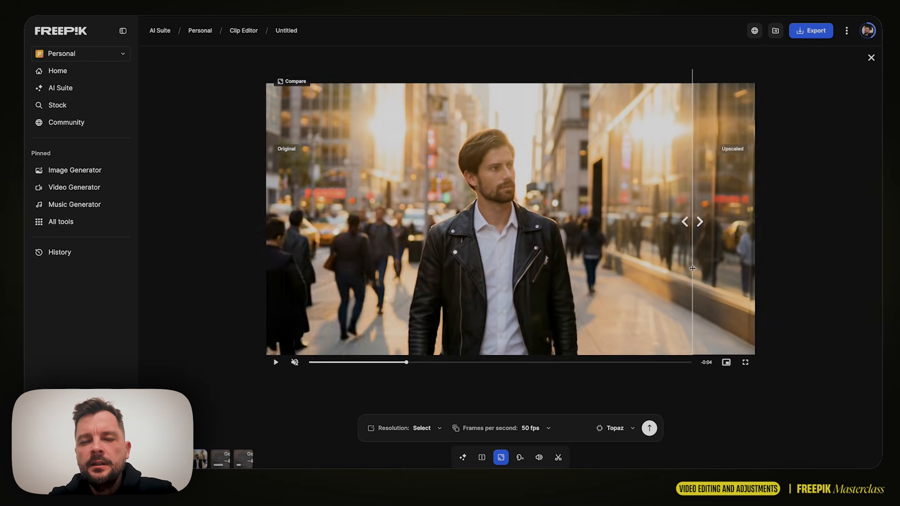
{"action": "left_click_drag", "start_coordinate": [693, 268], "coordinate": [313, 345]}
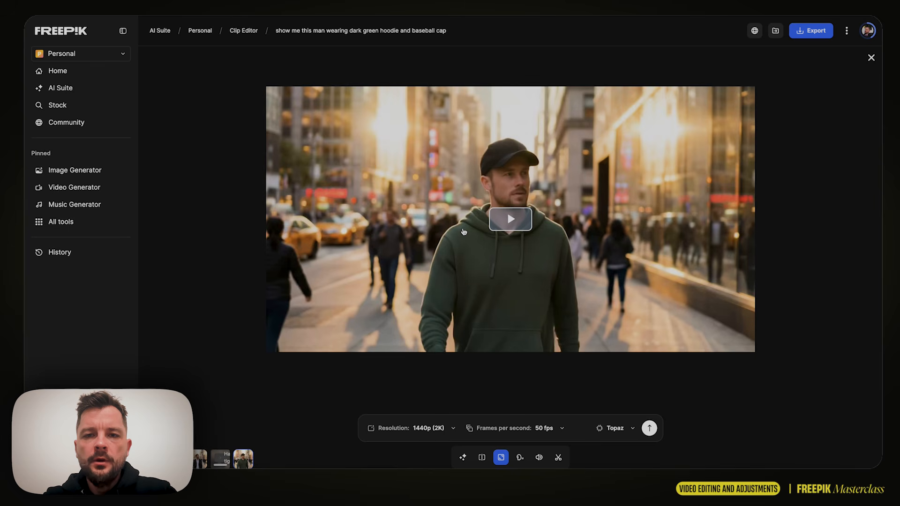
{"action": "left_click", "coordinate": [509, 220]}
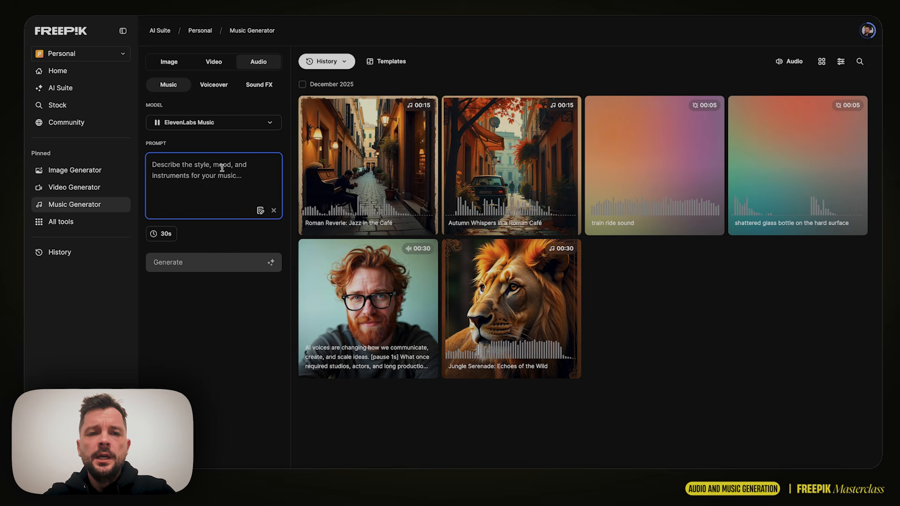
Step: Enter the music prompt "new york vibes in the style of 80s pop music, make it uplifting"
{"action": "type", "text": "new york w"}
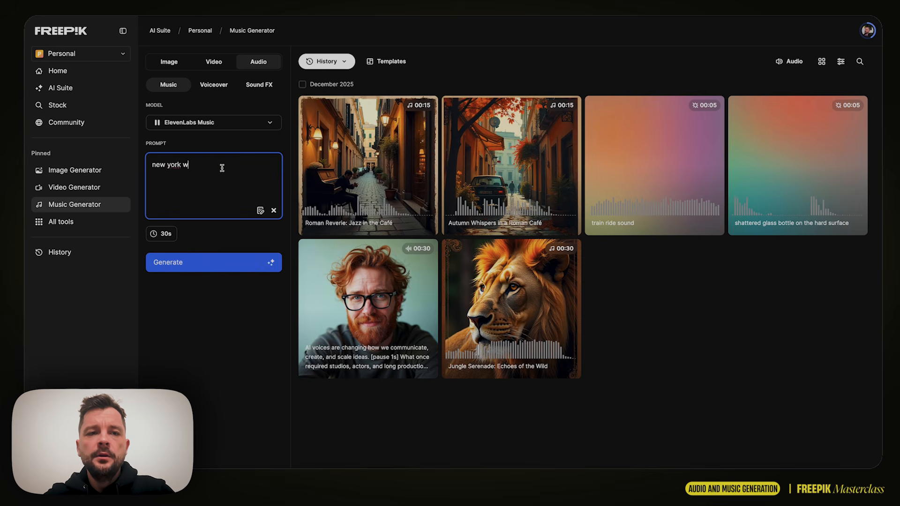
{"action": "key", "text": "BackSpace"}
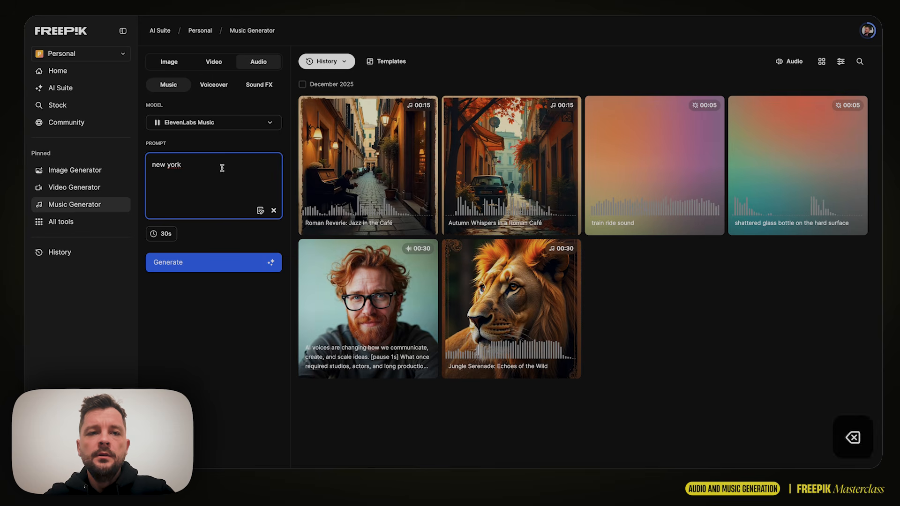
{"action": "type", "text": "vibes in th"}
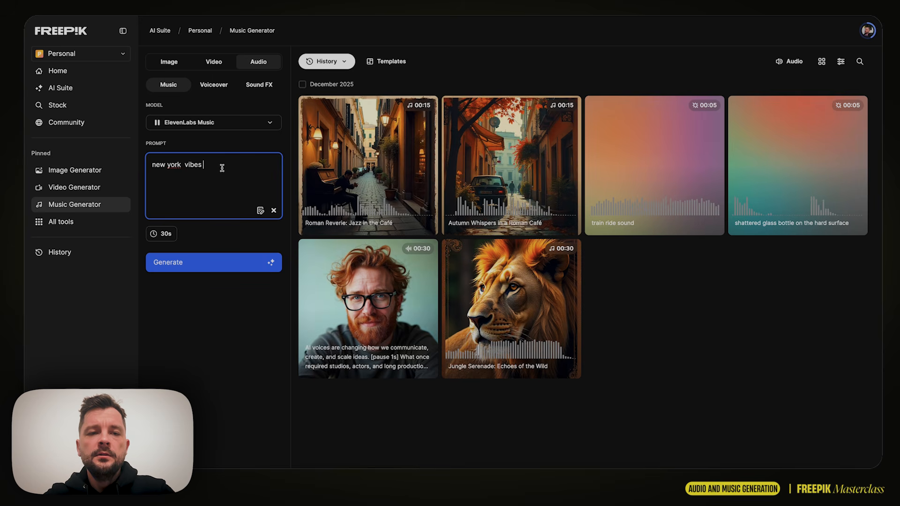
{"action": "type", "text": "e style of "}
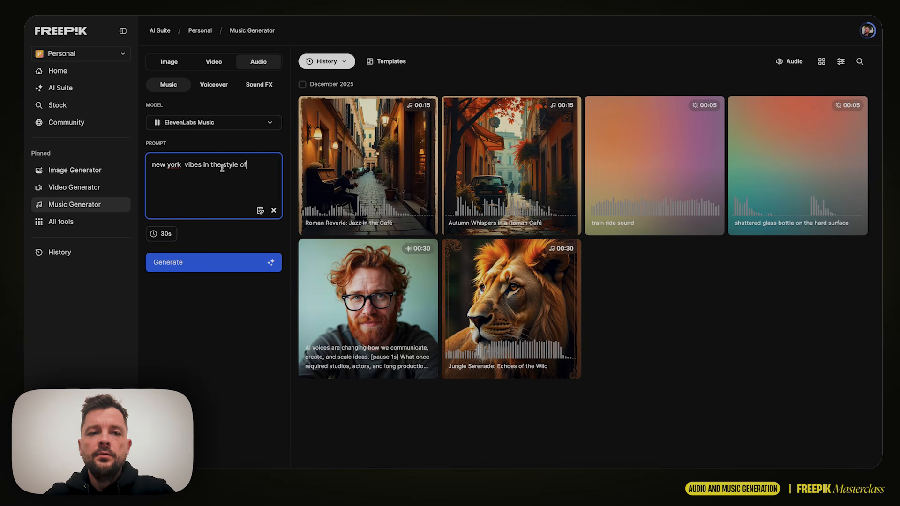
{"action": "type", "text": "8"}
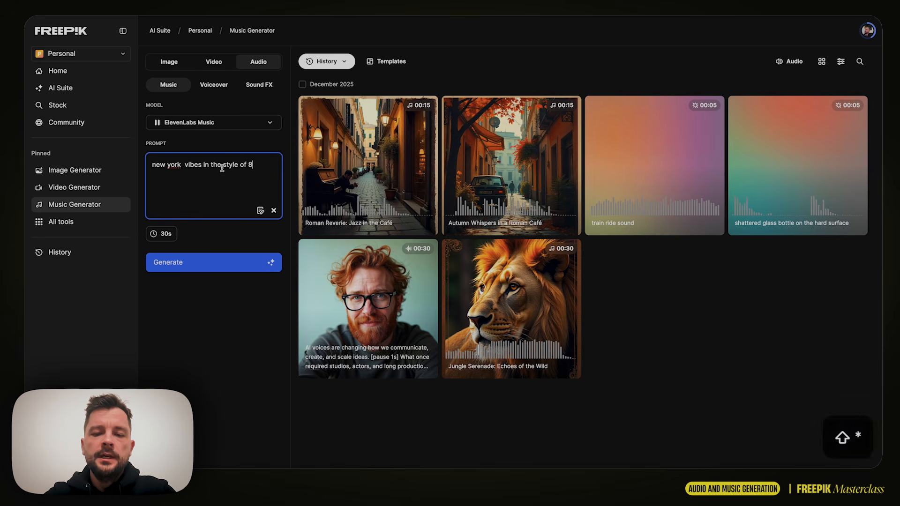
{"action": "type", "text": "0s pop music"}
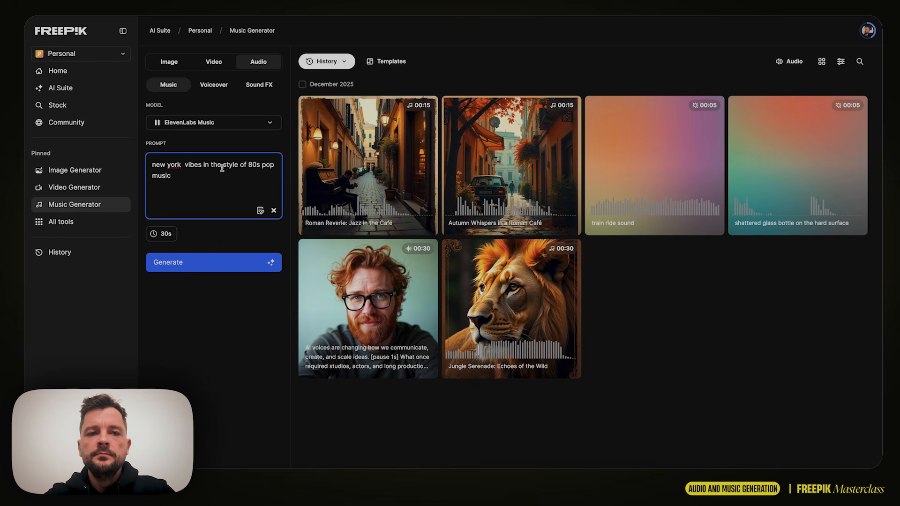
{"action": "type", "text": ", make it uplifting"}
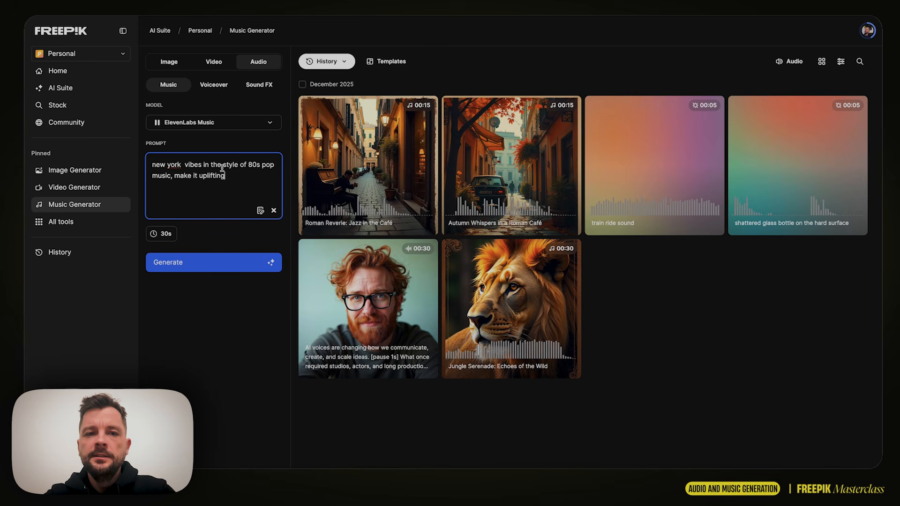
Step: Enhance the music prompt in the prompt editor, review the wording and apply it
{"action": "left_click", "coordinate": [261, 212]}
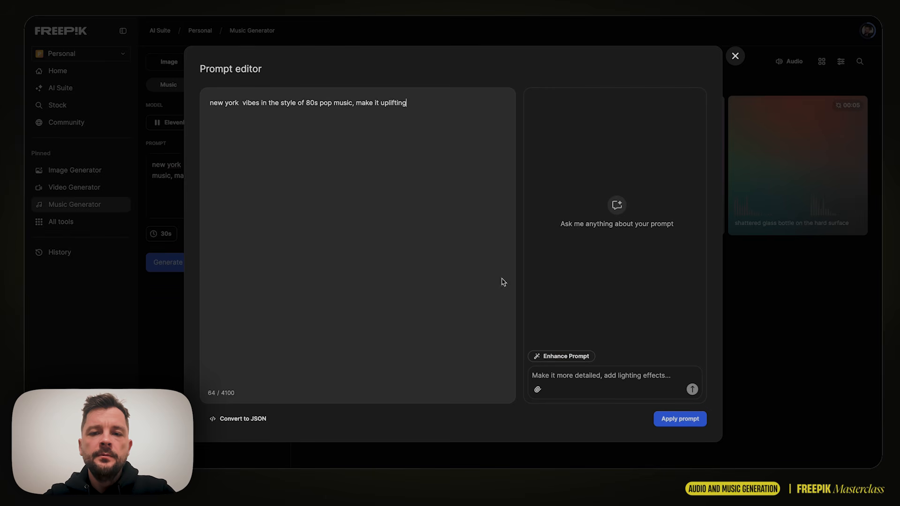
{"action": "left_click", "coordinate": [572, 355]}
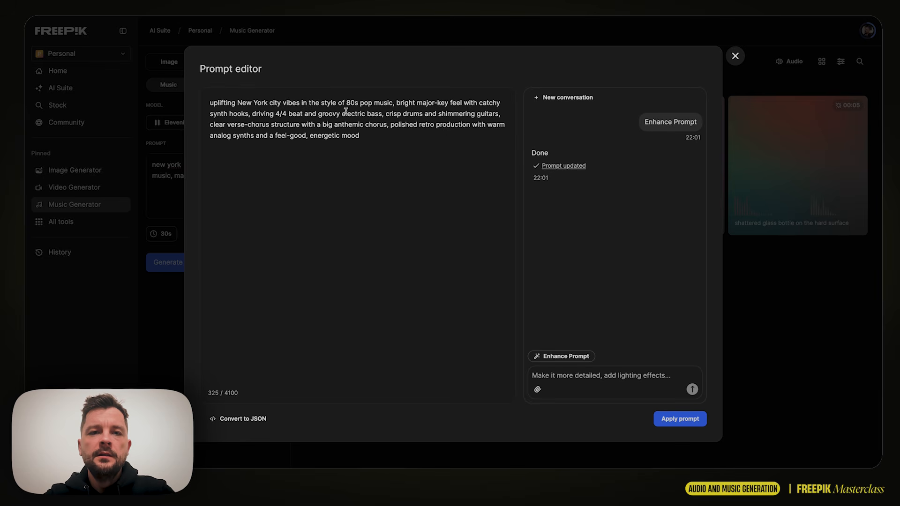
{"action": "left_click_drag", "start_coordinate": [330, 102], "coordinate": [433, 100]}
{"action": "left_click", "coordinate": [444, 101]}
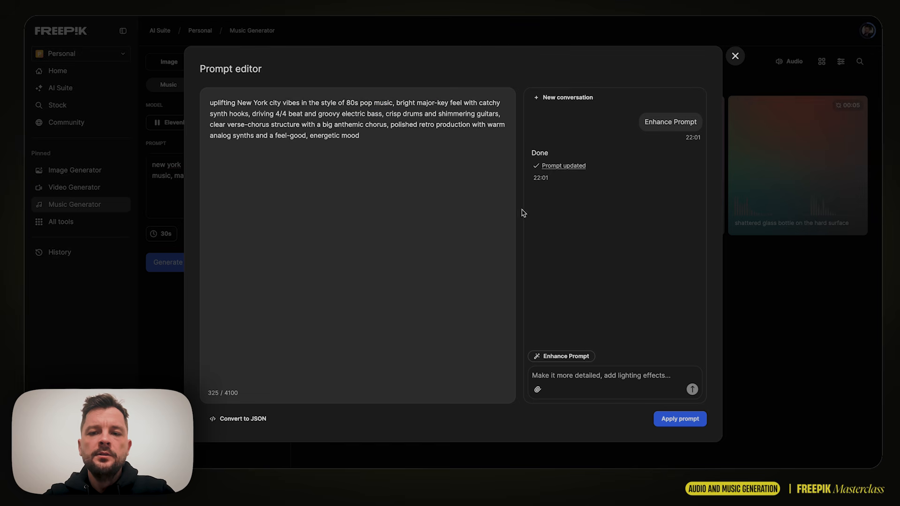
{"action": "left_click", "coordinate": [685, 420]}
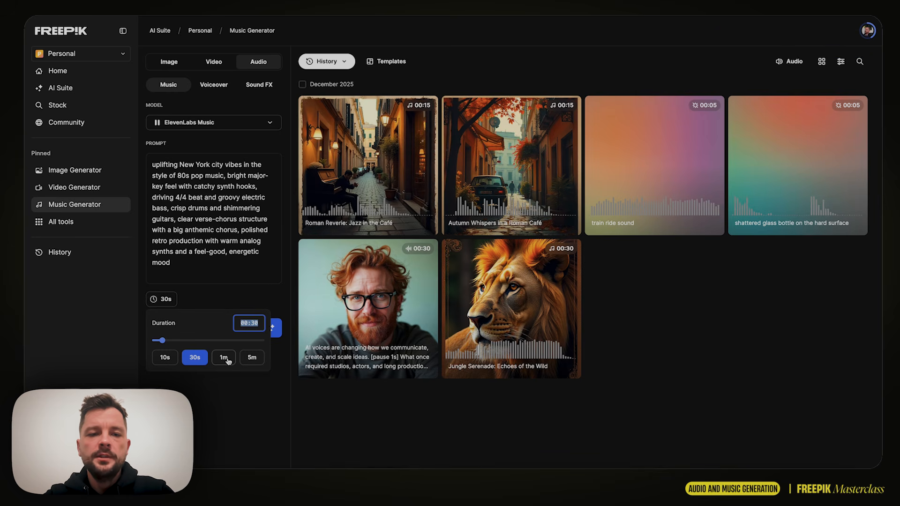
Step: Set the music duration to 1 minute and generate the track
{"action": "left_click", "coordinate": [226, 363]}
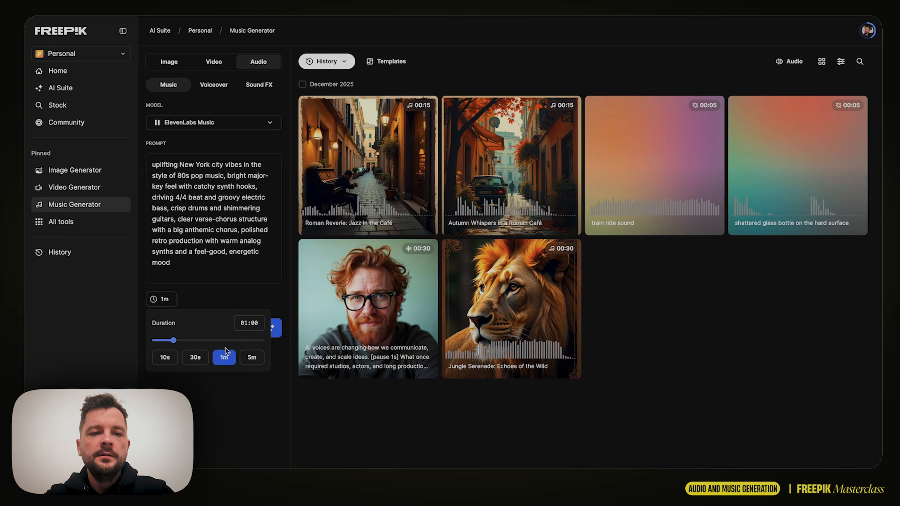
{"action": "left_click", "coordinate": [230, 286]}
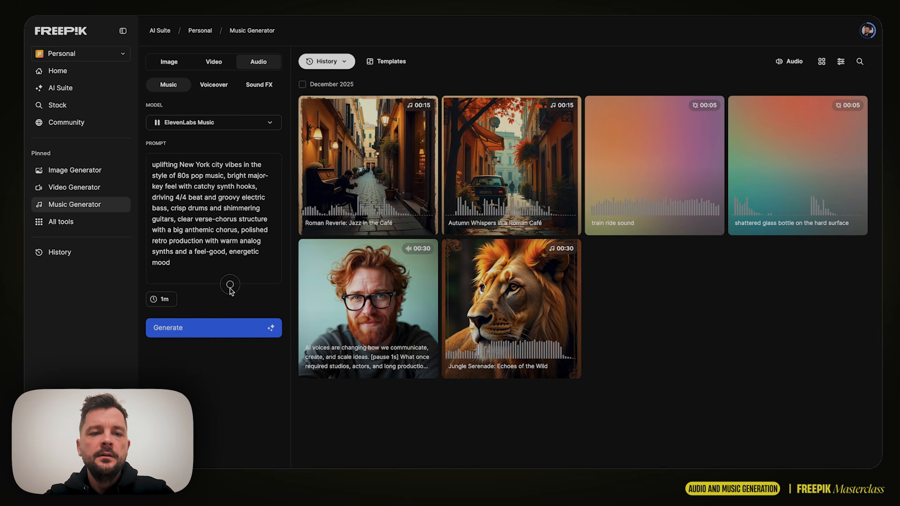
{"action": "left_click", "coordinate": [214, 328]}
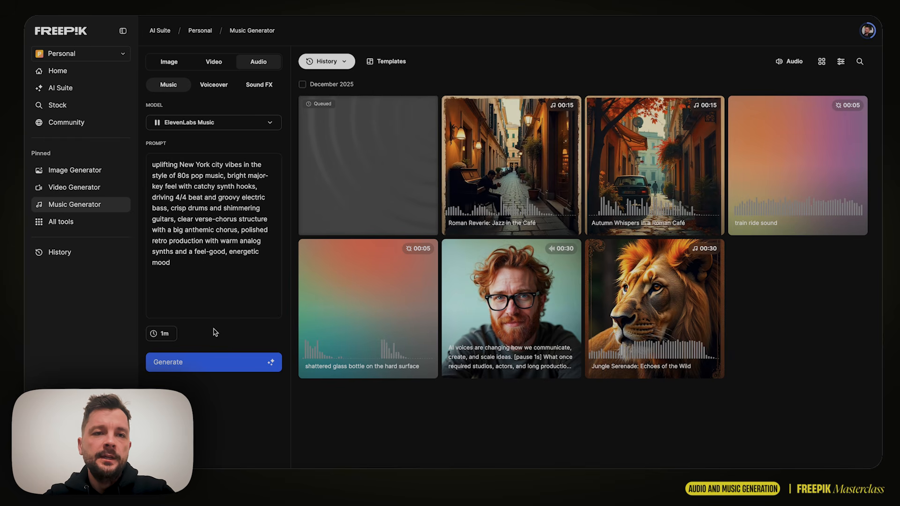
Step: Open the voice list of the voiceover generator and filter it to male English voices
{"action": "left_click", "coordinate": [219, 89]}
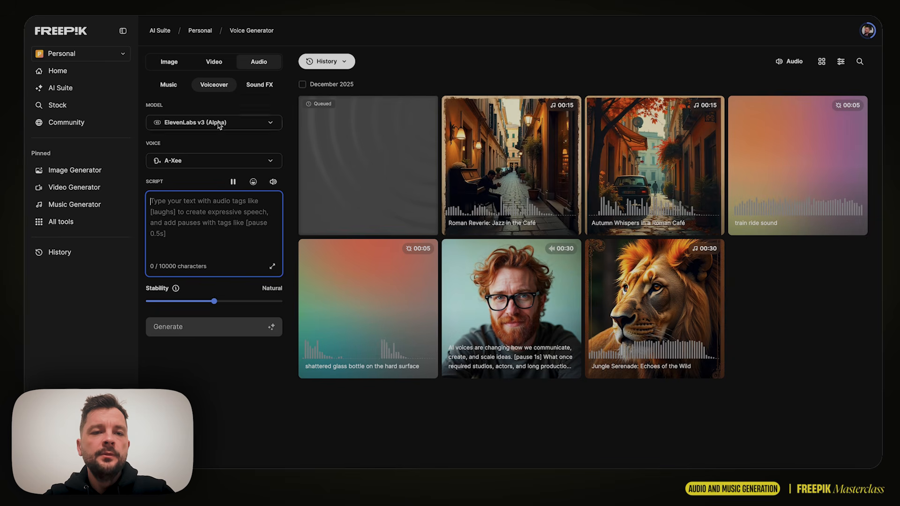
{"action": "left_click", "coordinate": [217, 164]}
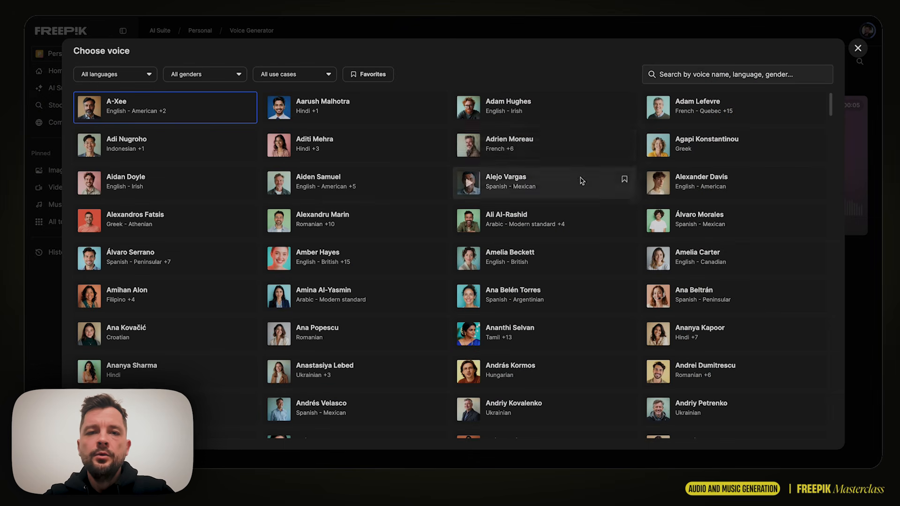
{"action": "scroll", "coordinate": [394, 236], "scroll_direction": "down", "scroll_amount": 1}
{"action": "scroll", "coordinate": [388, 237], "scroll_direction": "up", "scroll_amount": 1}
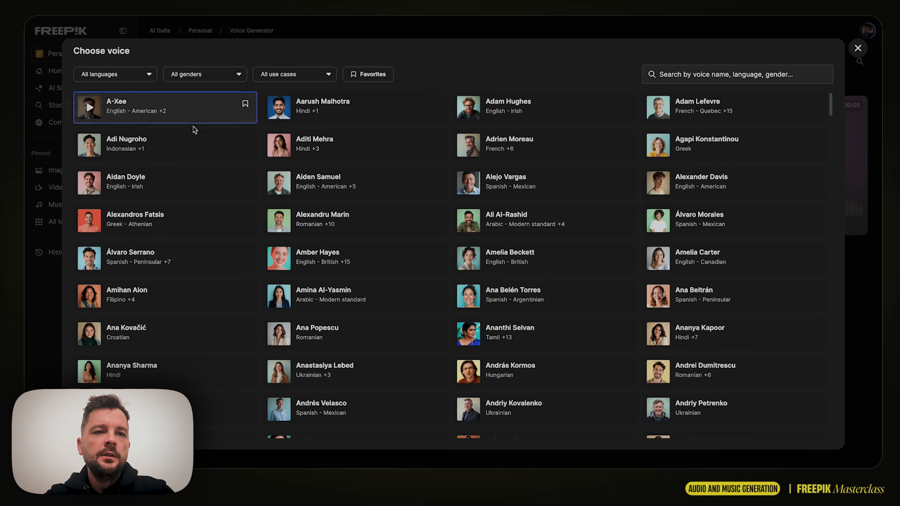
{"action": "left_click", "coordinate": [143, 75]}
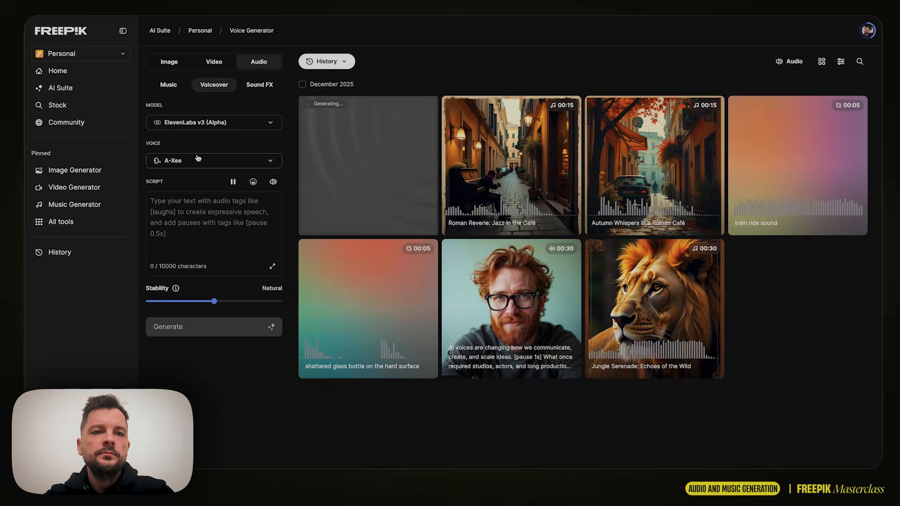
{"action": "left_click", "coordinate": [194, 165]}
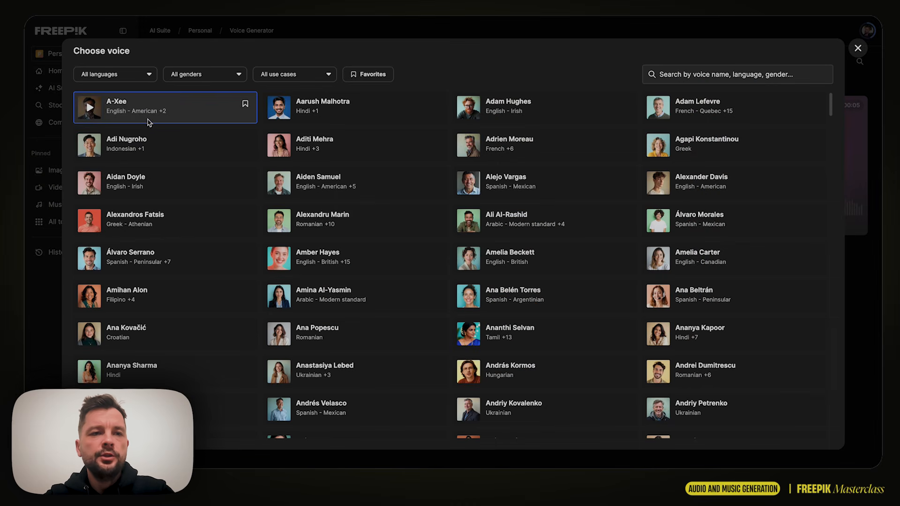
{"action": "left_click", "coordinate": [205, 74]}
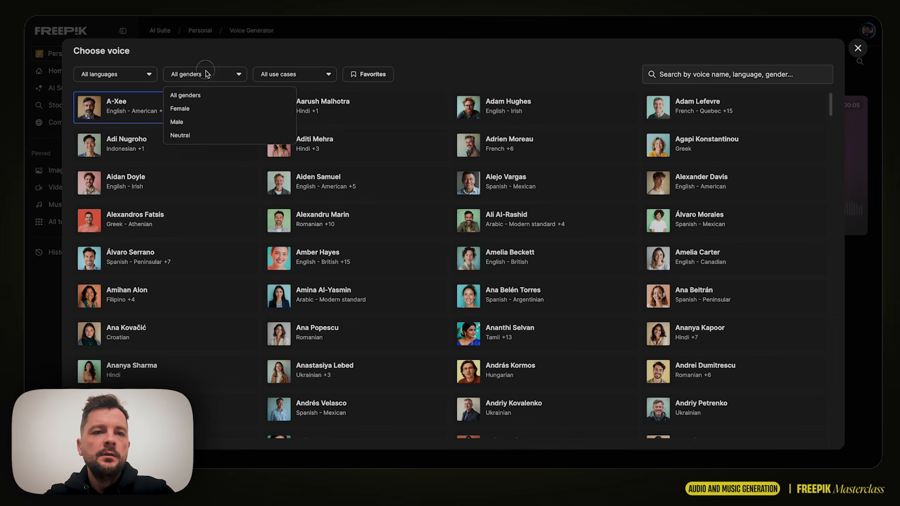
{"action": "left_click", "coordinate": [199, 122]}
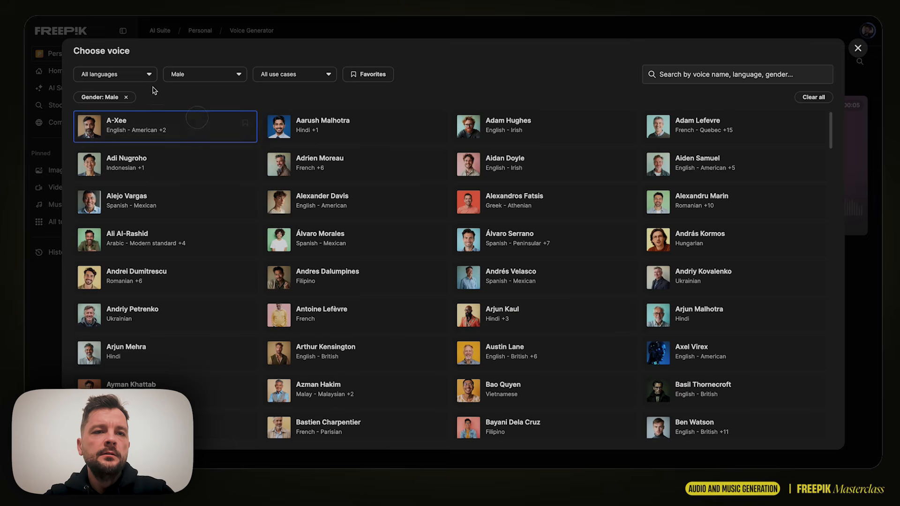
{"action": "left_click", "coordinate": [113, 72]}
{"action": "scroll", "coordinate": [121, 159], "scroll_direction": "down", "scroll_amount": 2}
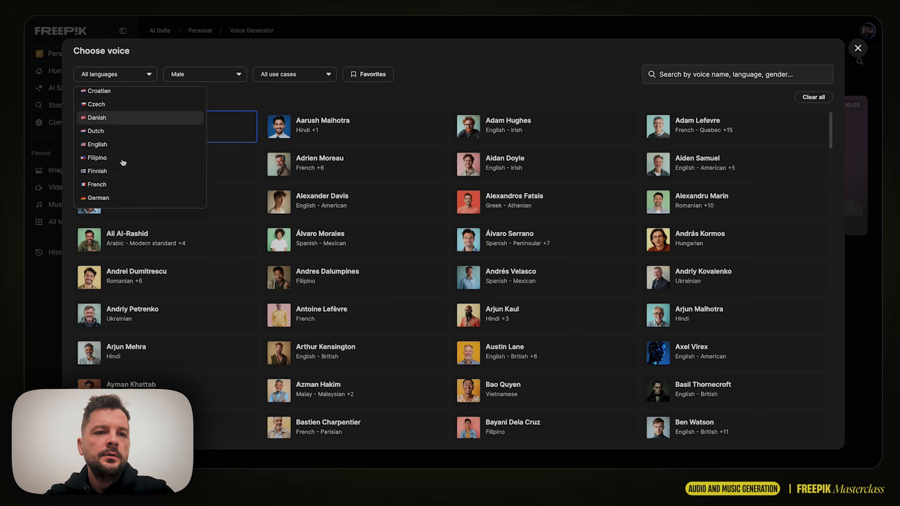
{"action": "left_click", "coordinate": [117, 139]}
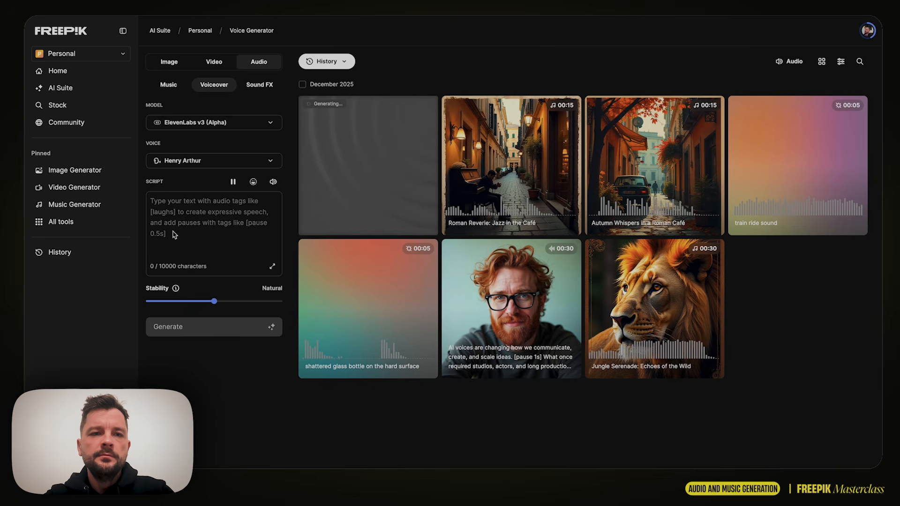
Step: Listen to the samples of the Chad Waters and Caleb Morgan voices and choose Chad Waters for the voiceover
{"action": "left_click", "coordinate": [221, 162]}
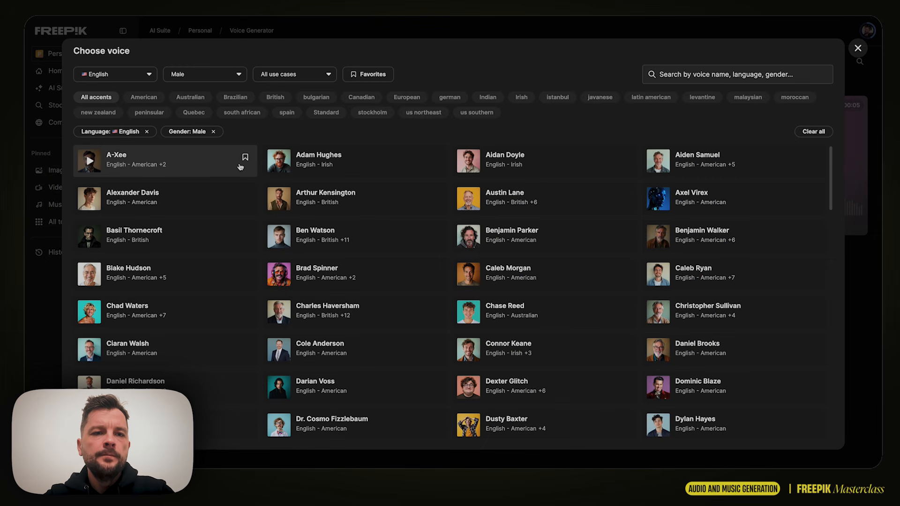
{"action": "left_click", "coordinate": [90, 314]}
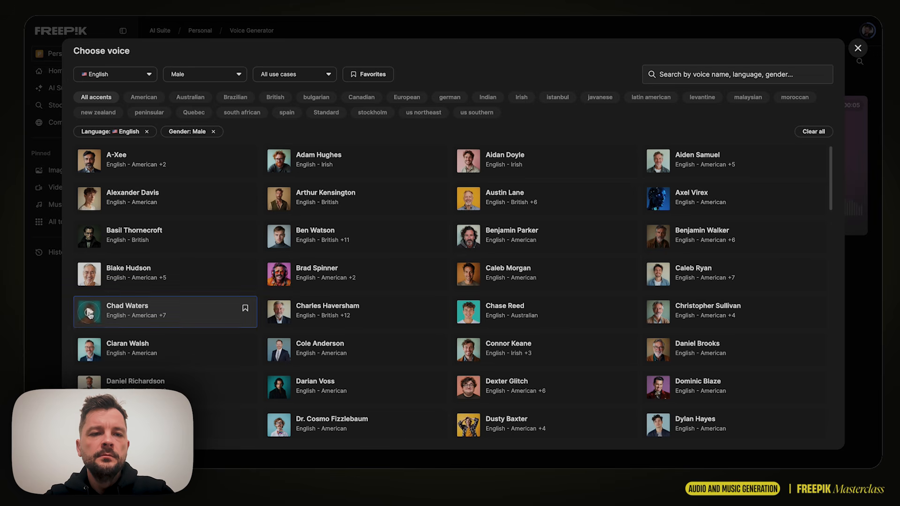
{"action": "left_click", "coordinate": [469, 276]}
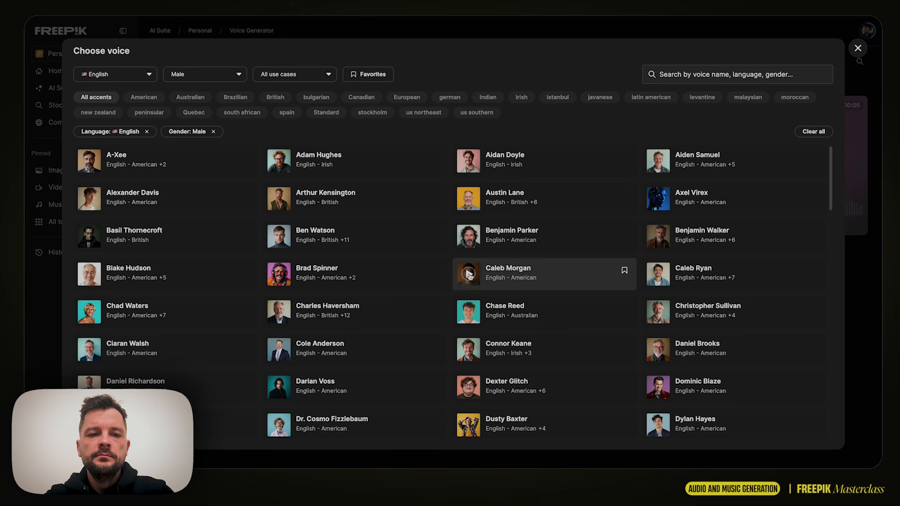
{"action": "left_click", "coordinate": [139, 313]}
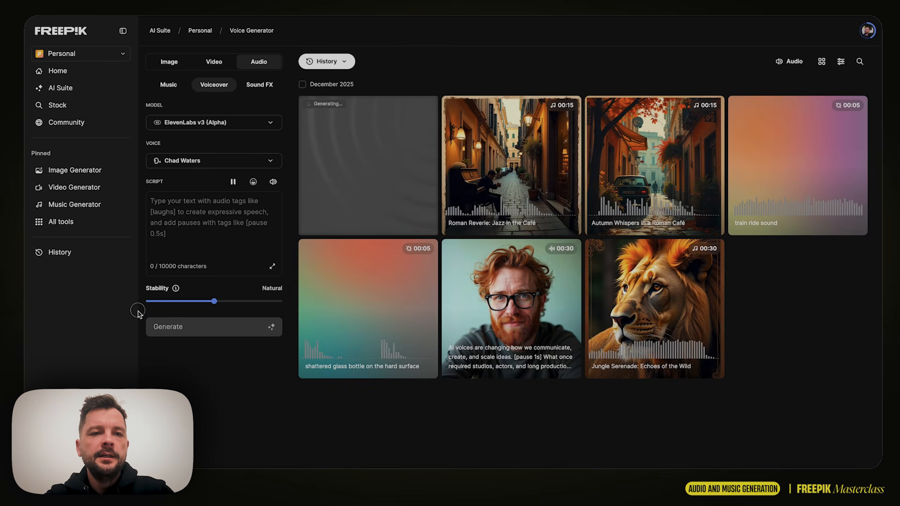
Step: Write the voiceover script "Hey, I am artificial voice and i can sound this cool." and insert a short 0.5s pause after "Hey,"
{"action": "left_click", "coordinate": [201, 219]}
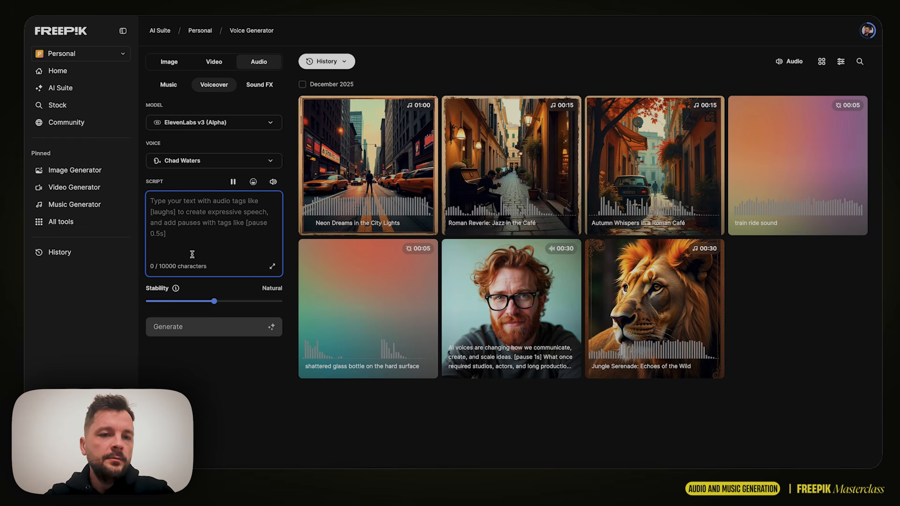
{"action": "type", "text": "Hey,"}
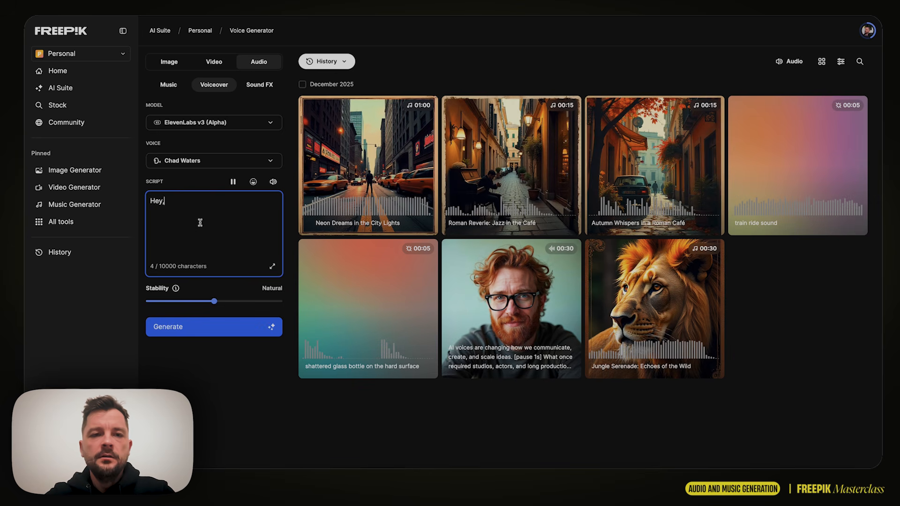
{"action": "type", "text": " I am a"}
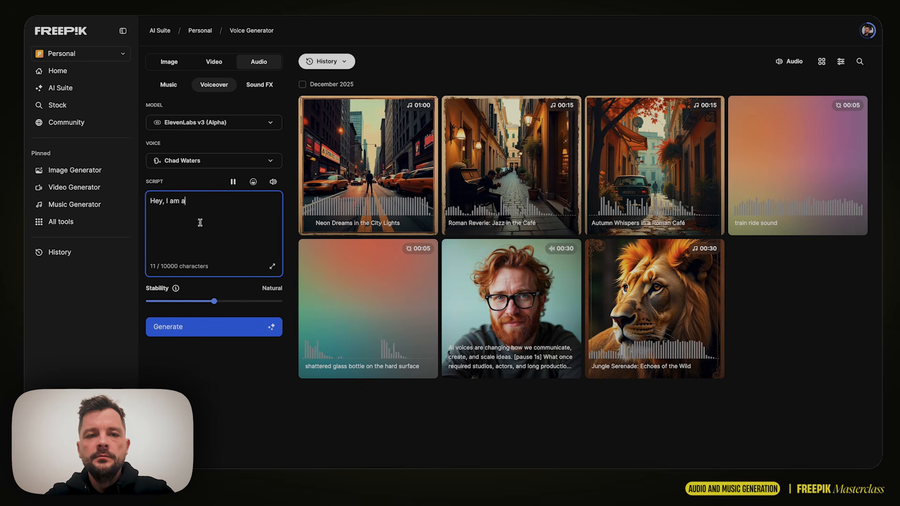
{"action": "type", "text": "rtificial"}
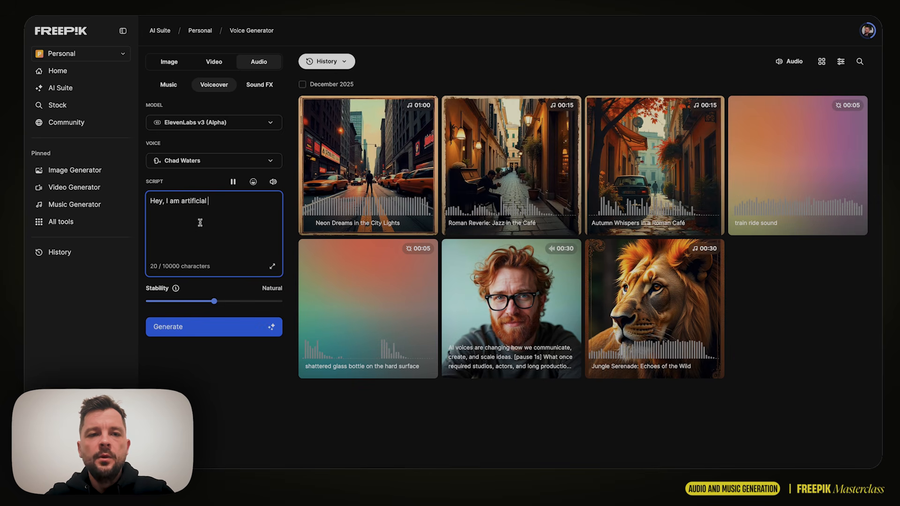
{"action": "type", "text": " voice and i can sou"}
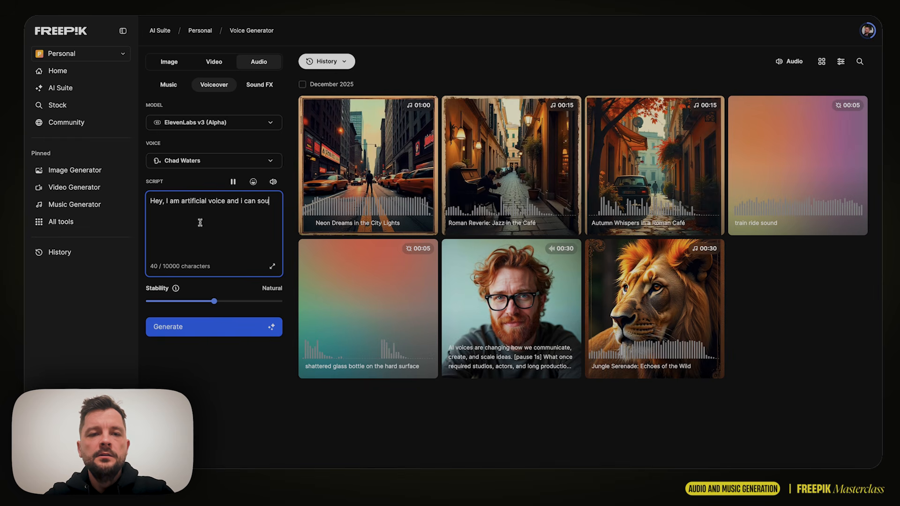
{"action": "type", "text": "nd this cool,"}
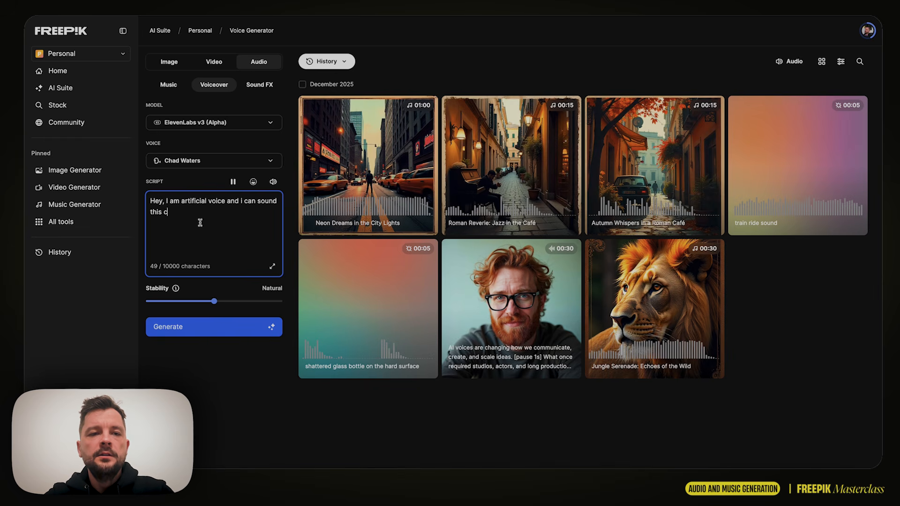
{"action": "key", "text": "BackSpace"}
{"action": "type", "text": "."}
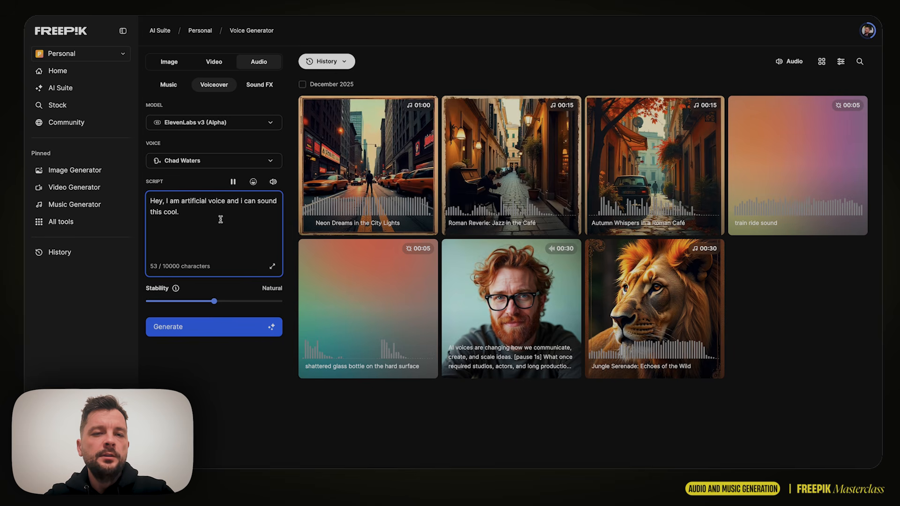
{"action": "left_click", "coordinate": [233, 183]}
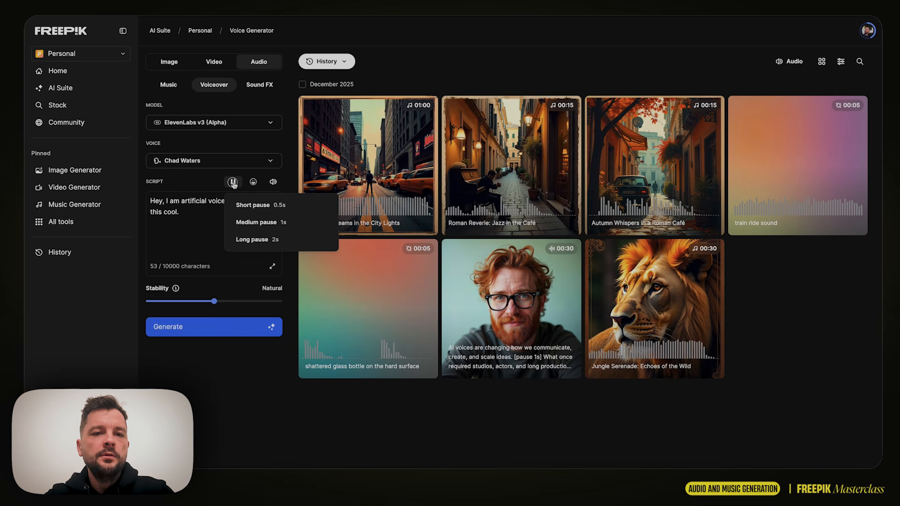
{"action": "left_click", "coordinate": [254, 207]}
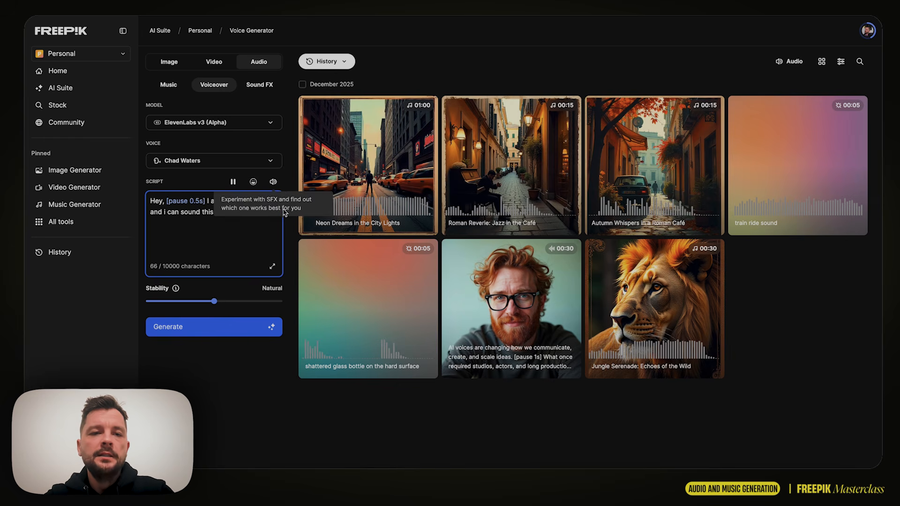
{"action": "left_click", "coordinate": [215, 301]}
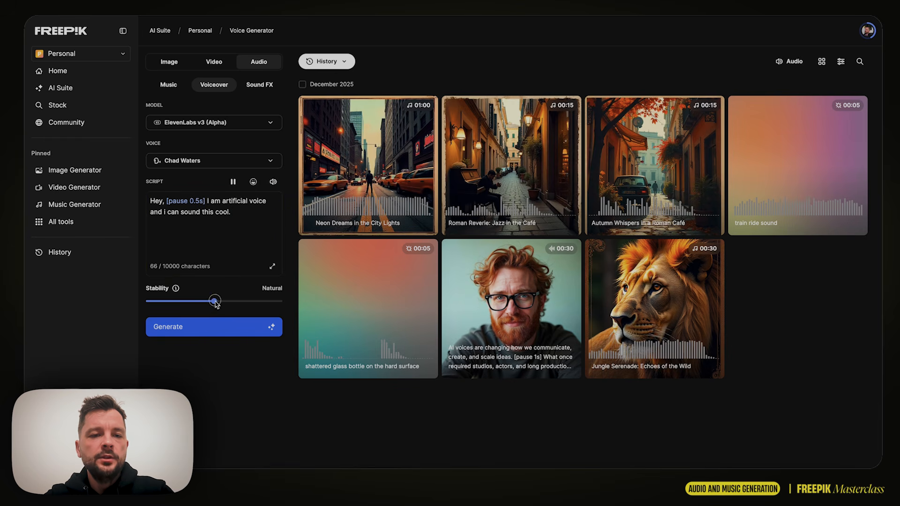
{"action": "left_click_drag", "start_coordinate": [242, 301], "coordinate": [293, 295]}
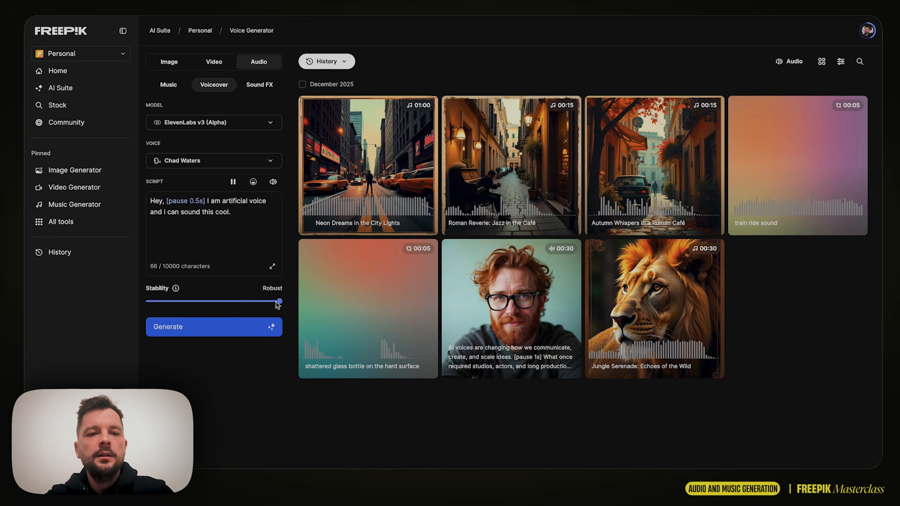
{"action": "left_click", "coordinate": [214, 302]}
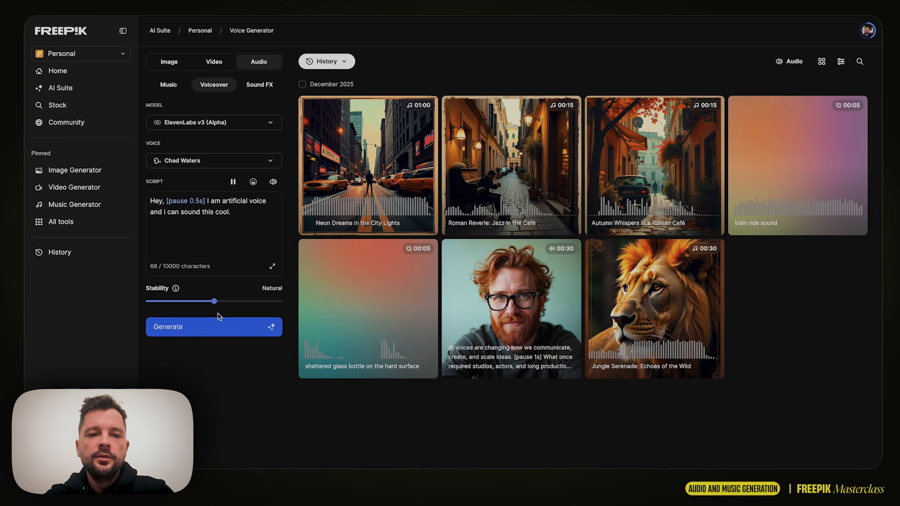
Step: Set the voice stability to Creative and generate the voiceover
{"action": "left_click_drag", "start_coordinate": [214, 303], "coordinate": [118, 322]}
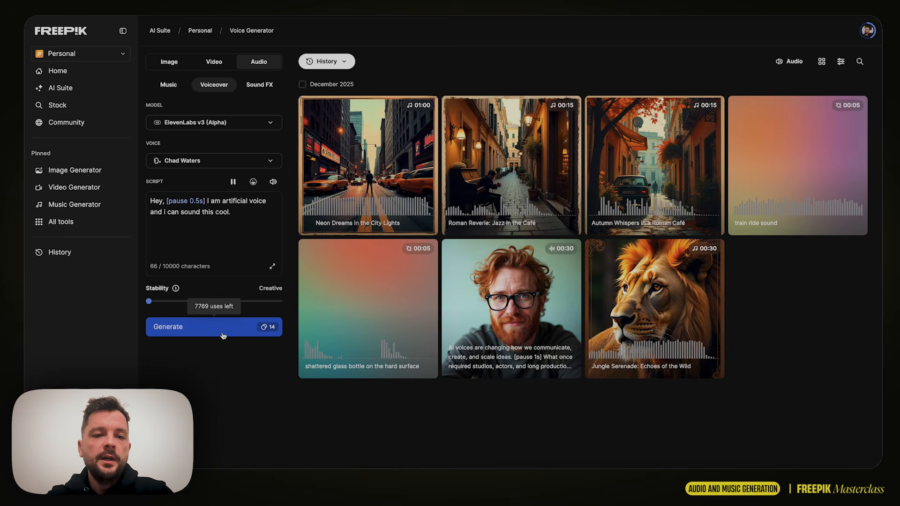
{"action": "left_click", "coordinate": [197, 332]}
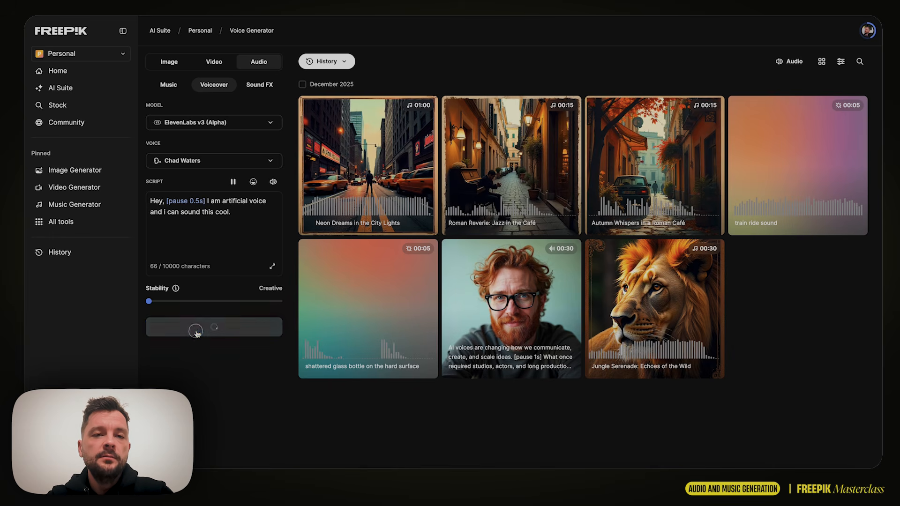
Step: Generate a sound effect from the prompt "walking on the concrete" with looping turned on
{"action": "left_click", "coordinate": [256, 86]}
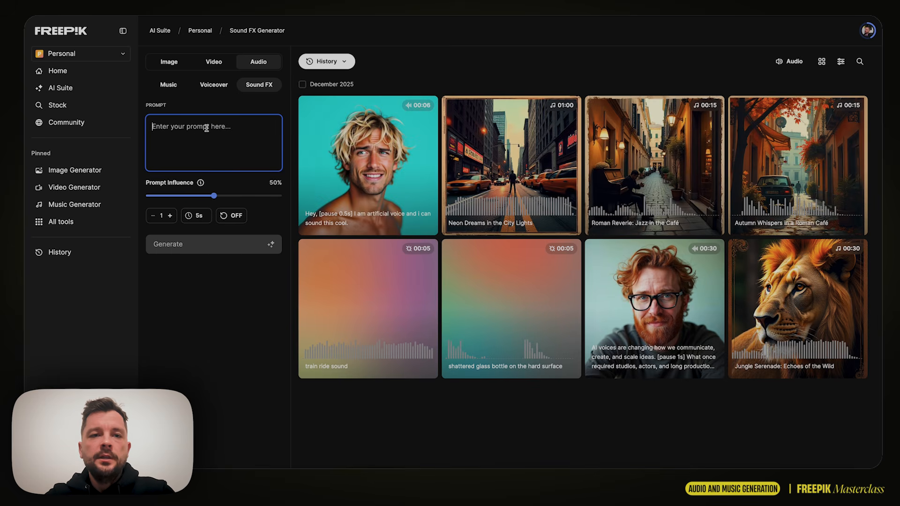
{"action": "type", "text": "w"}
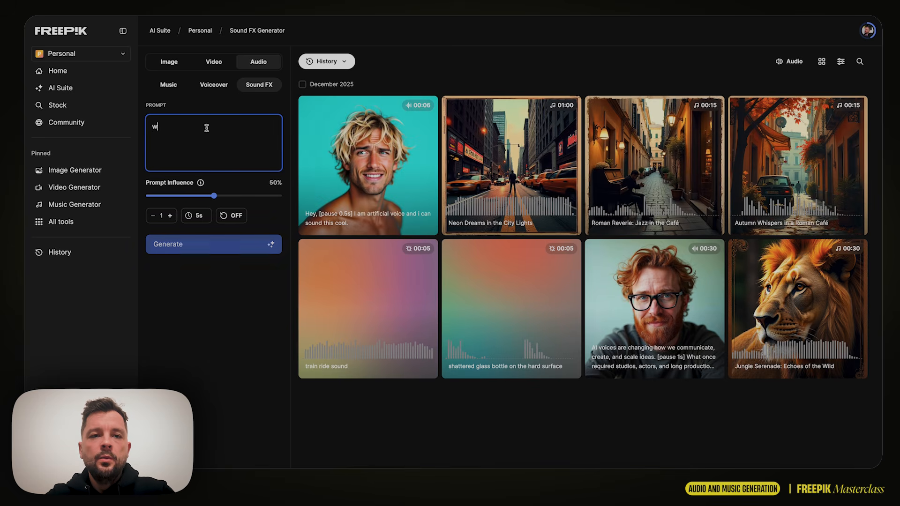
{"action": "type", "text": "alking on the concrete"}
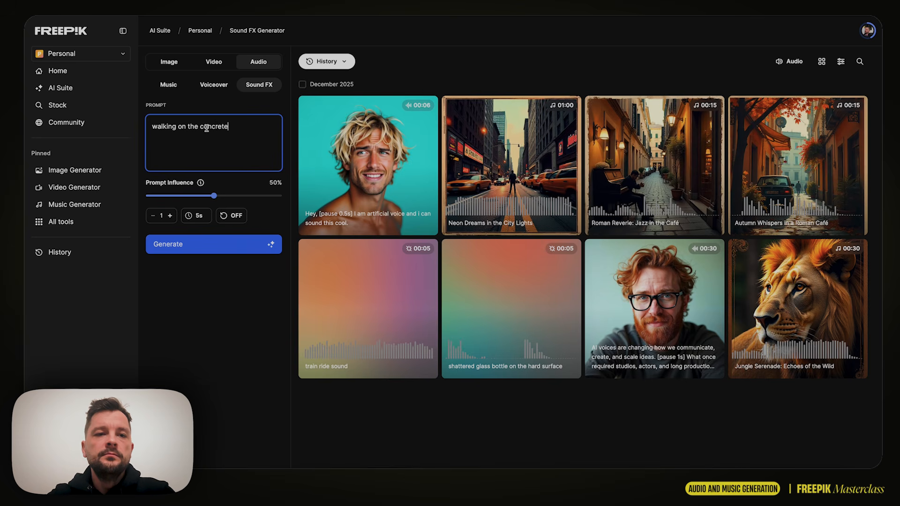
{"action": "left_click", "coordinate": [235, 216]}
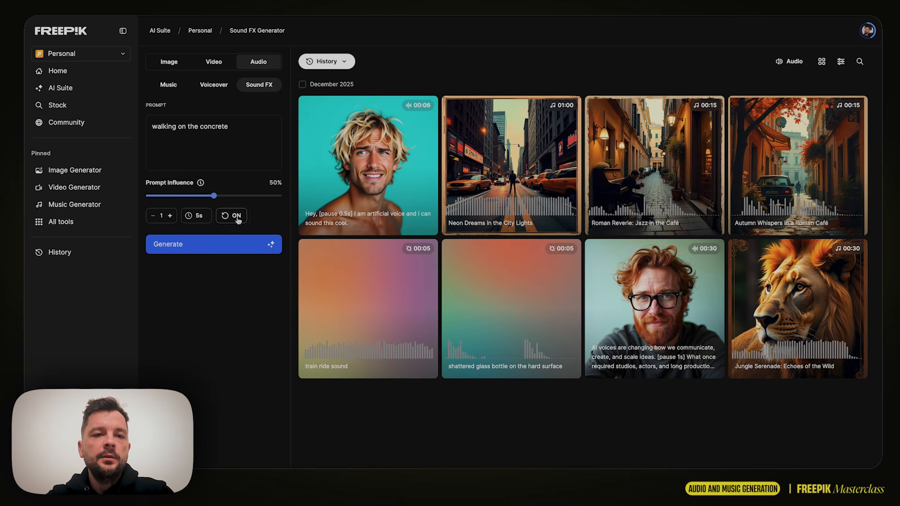
{"action": "left_click", "coordinate": [230, 245]}
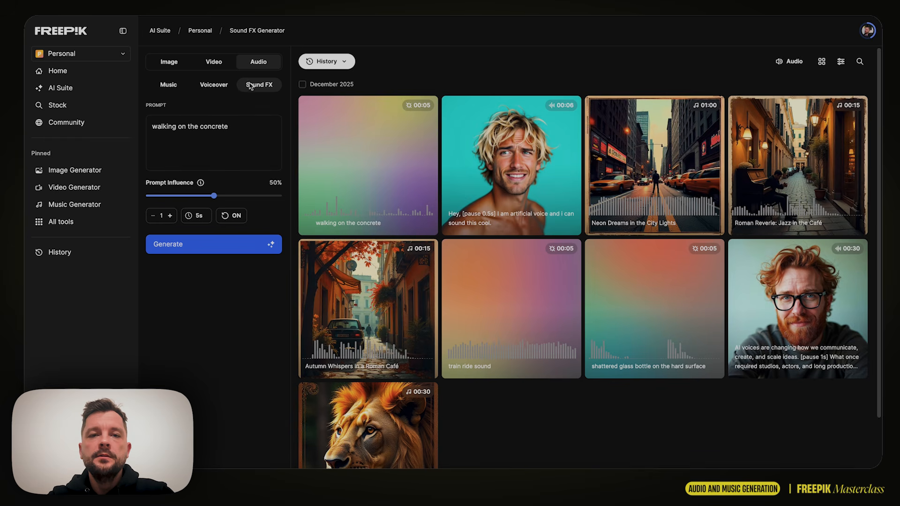
Step: Play the new walking on the concrete sound effect, then preview the new voiceover and the train ride sound
{"action": "mouse_move", "coordinate": [339, 170]}
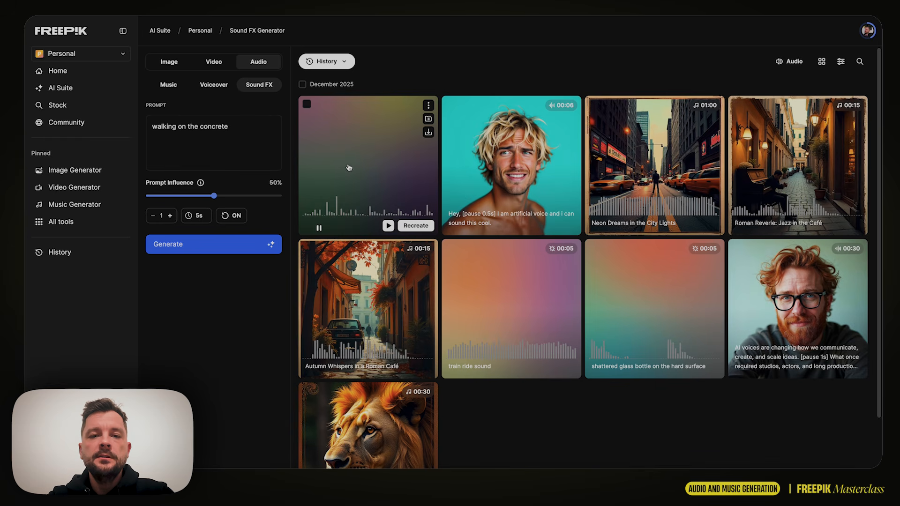
{"action": "left_click", "coordinate": [387, 224]}
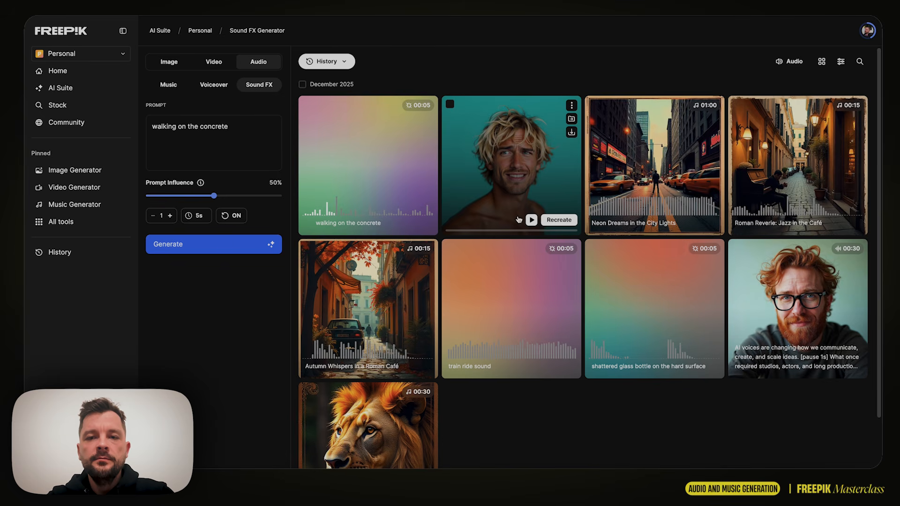
{"action": "mouse_move", "coordinate": [547, 258]}
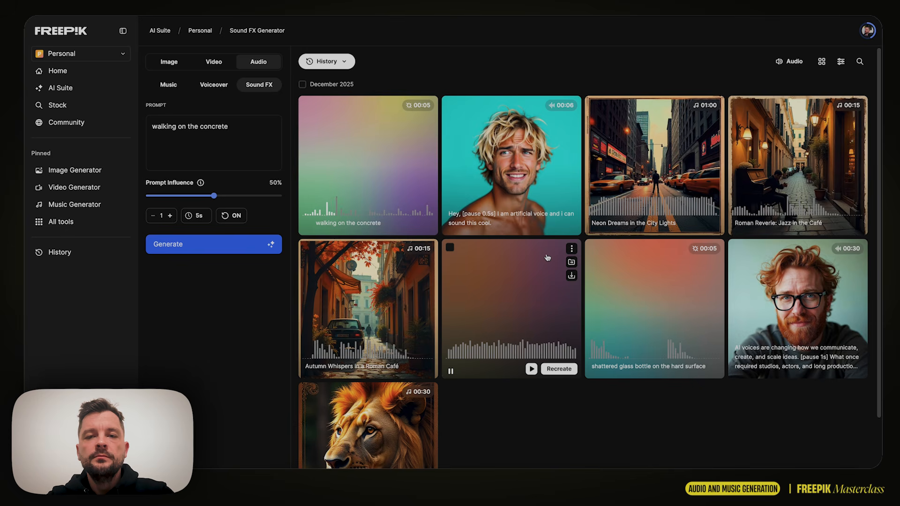
Step: Play the "Neon Dreams in the City Lights" music track to hear how it sounds
{"action": "mouse_move", "coordinate": [494, 145]}
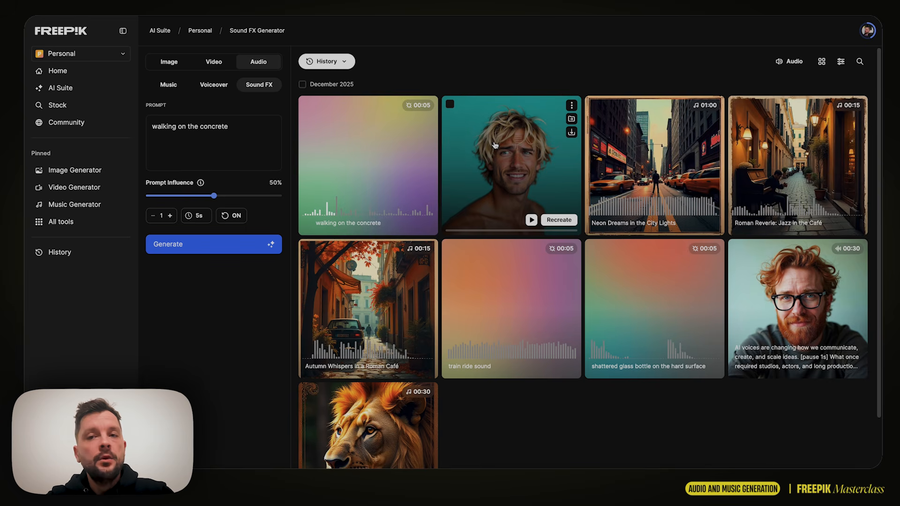
{"action": "mouse_move", "coordinate": [631, 154]}
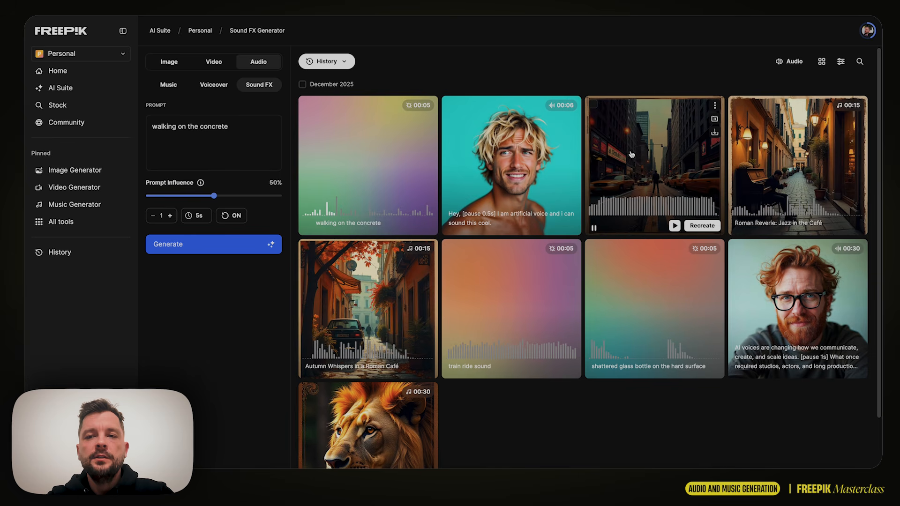
{"action": "left_click", "coordinate": [675, 226]}
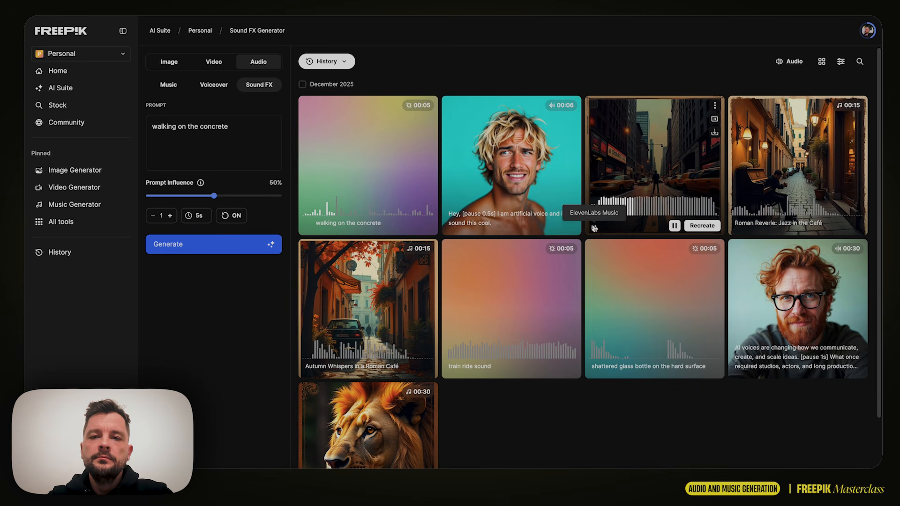
{"action": "left_click", "coordinate": [673, 168]}
{"action": "key", "text": "Escape"}
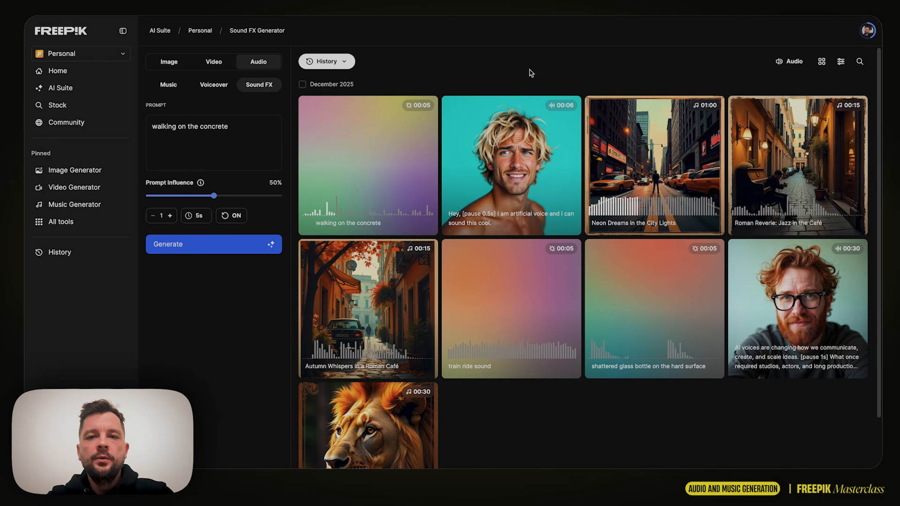
Step: Download the new voiceover that starts with "Hey," from the audio history
{"action": "mouse_move", "coordinate": [536, 138]}
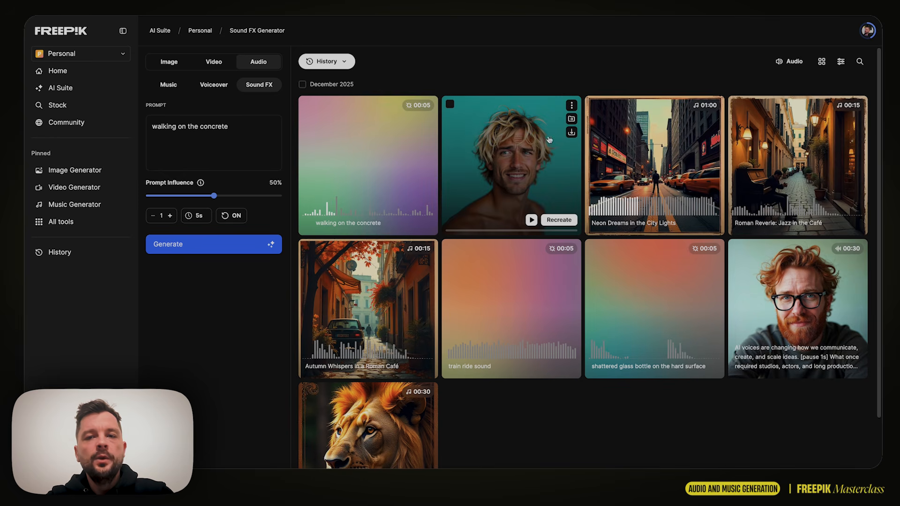
{"action": "left_click", "coordinate": [572, 132]}
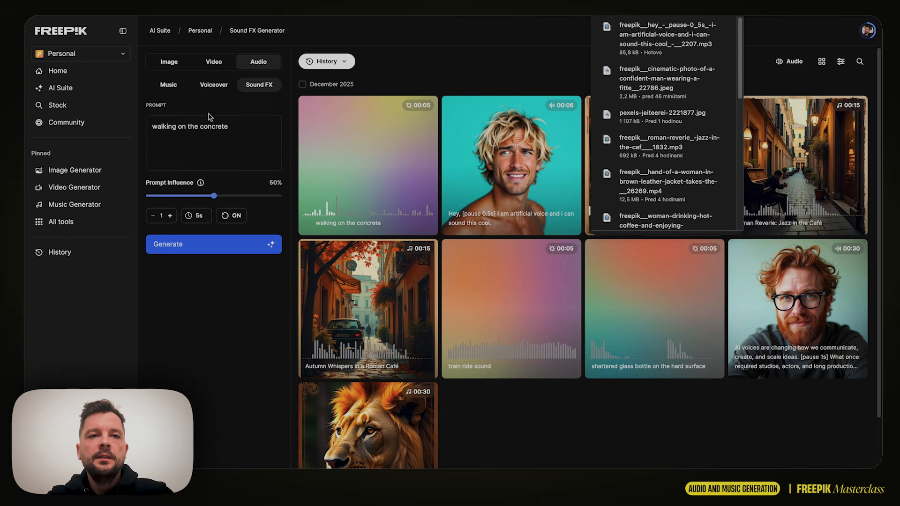
Step: Open the Kling 2.6 close-up clip of the man in the leather jacket in the Clip Editor
{"action": "left_click", "coordinate": [216, 61]}
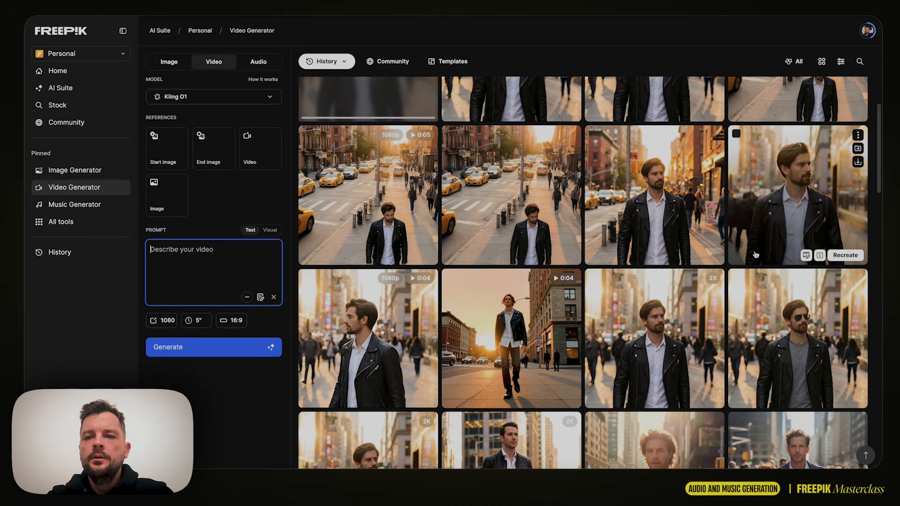
{"action": "left_click", "coordinate": [775, 197]}
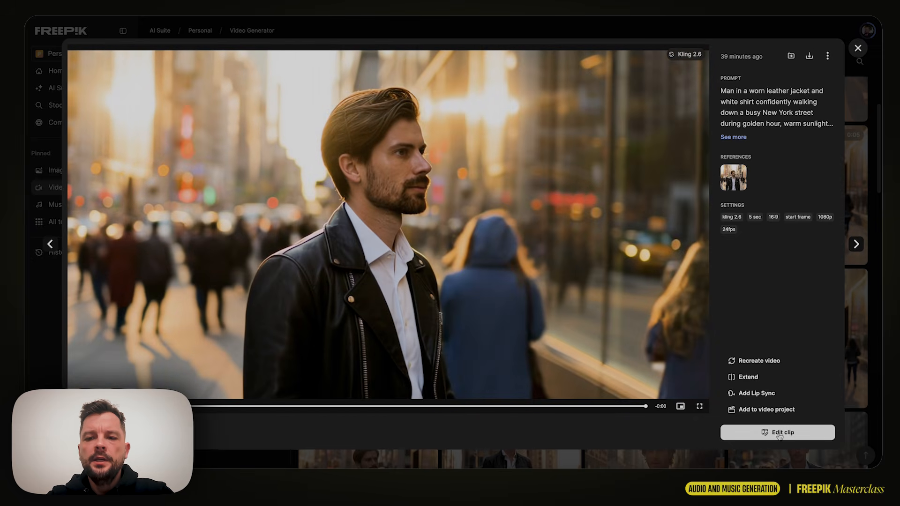
{"action": "left_click", "coordinate": [780, 436]}
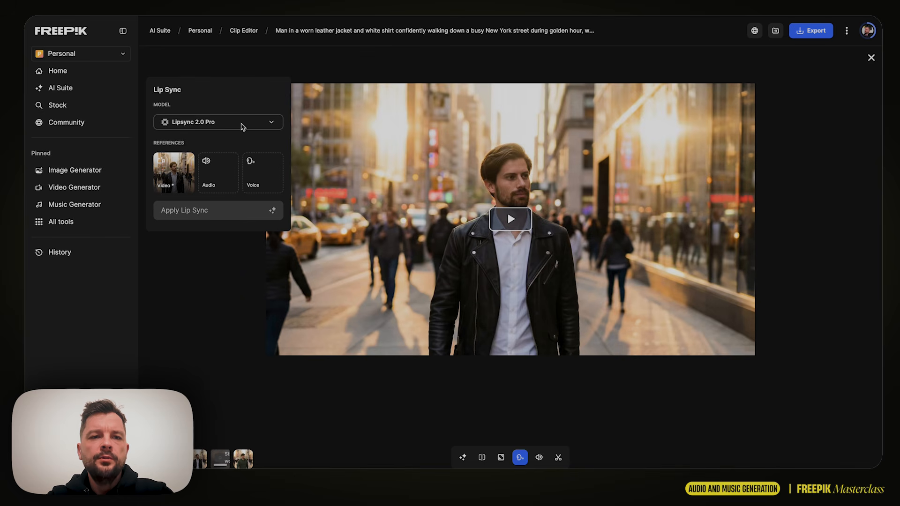
Step: Apply a lip sync to the clip with the Lipsync 2.0 Pro model, using the "Hey," voiceover as the audio
{"action": "left_click", "coordinate": [225, 174]}
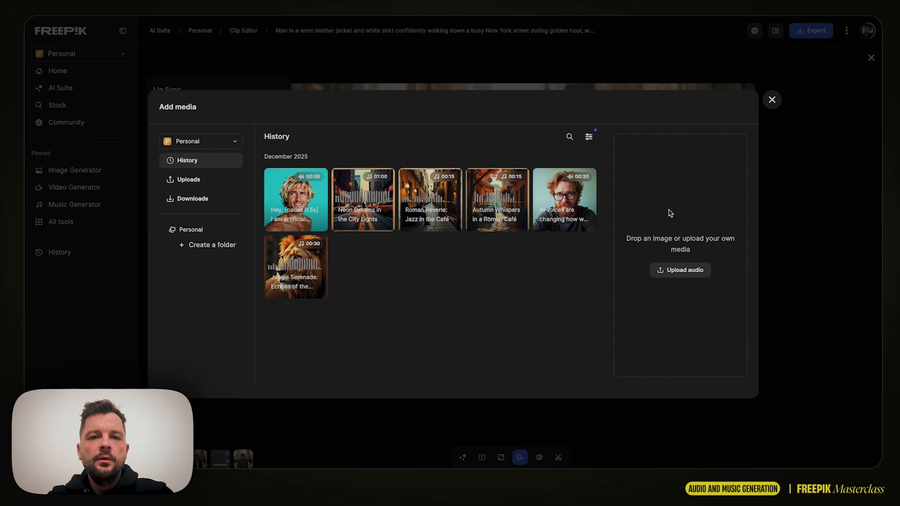
{"action": "left_click", "coordinate": [308, 211]}
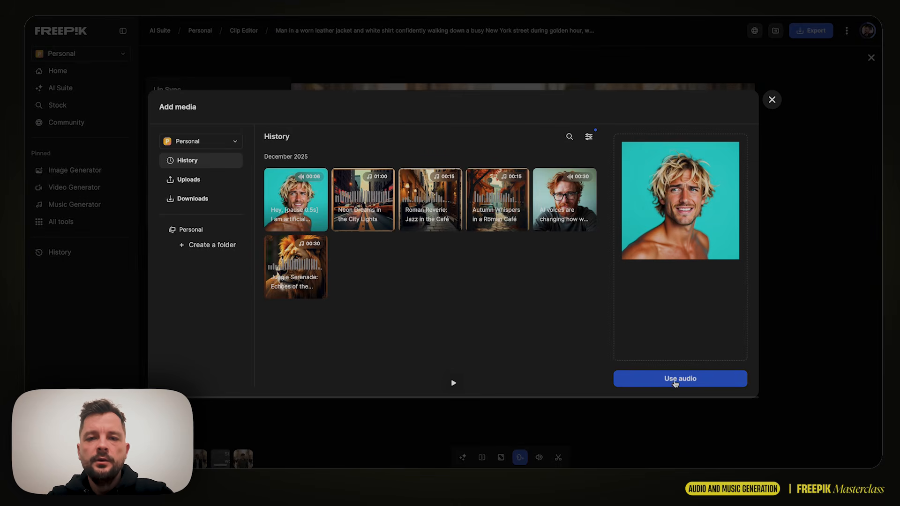
{"action": "left_click", "coordinate": [674, 382]}
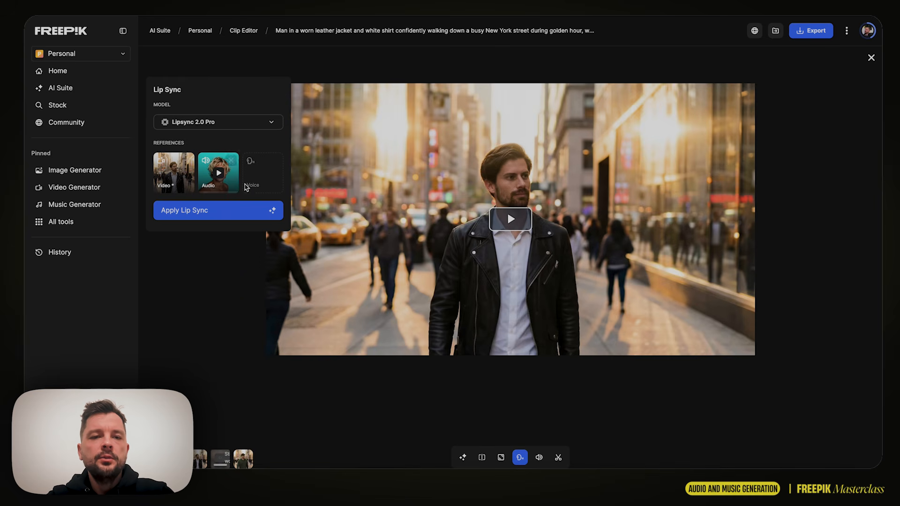
{"action": "left_click", "coordinate": [238, 214]}
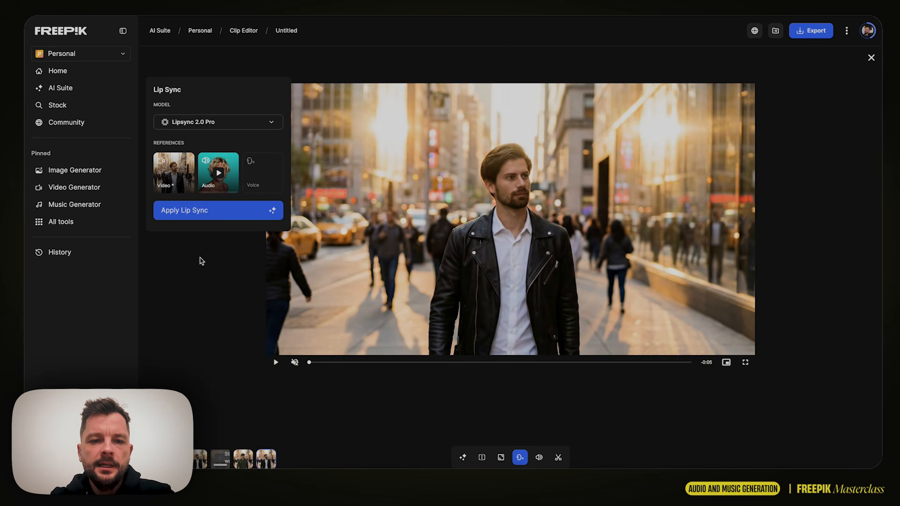
Step: Unmute the lip-synced clip, raise its volume and play it to check the speech
{"action": "left_click", "coordinate": [295, 363]}
{"action": "left_click_drag", "start_coordinate": [318, 364], "coordinate": [330, 363]}
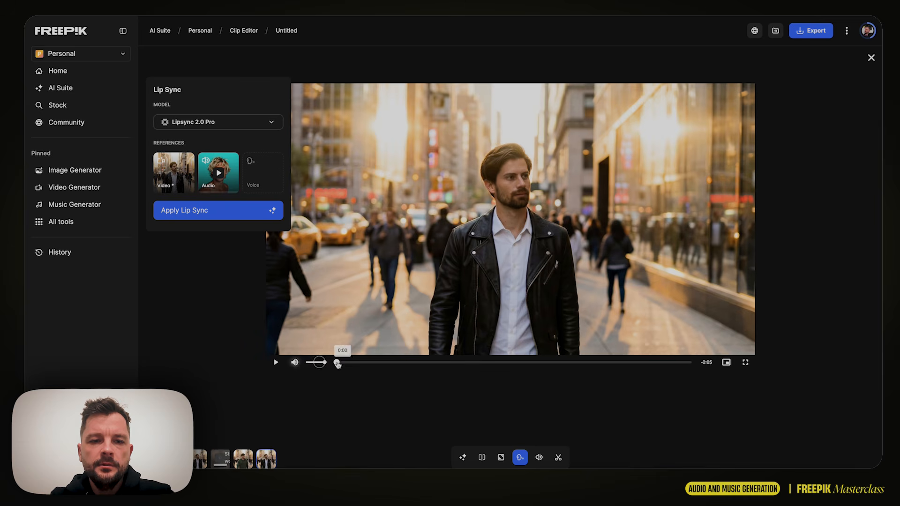
{"action": "left_click", "coordinate": [276, 363]}
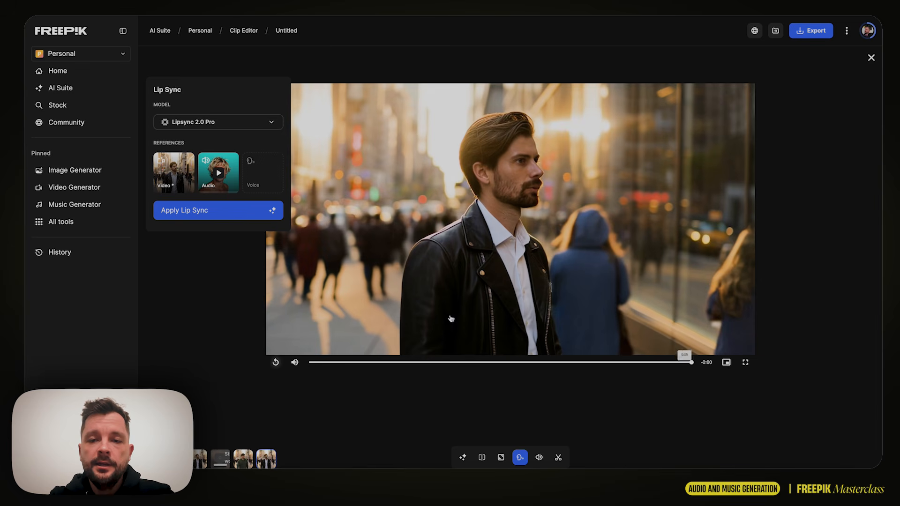
{"action": "left_click", "coordinate": [499, 362]}
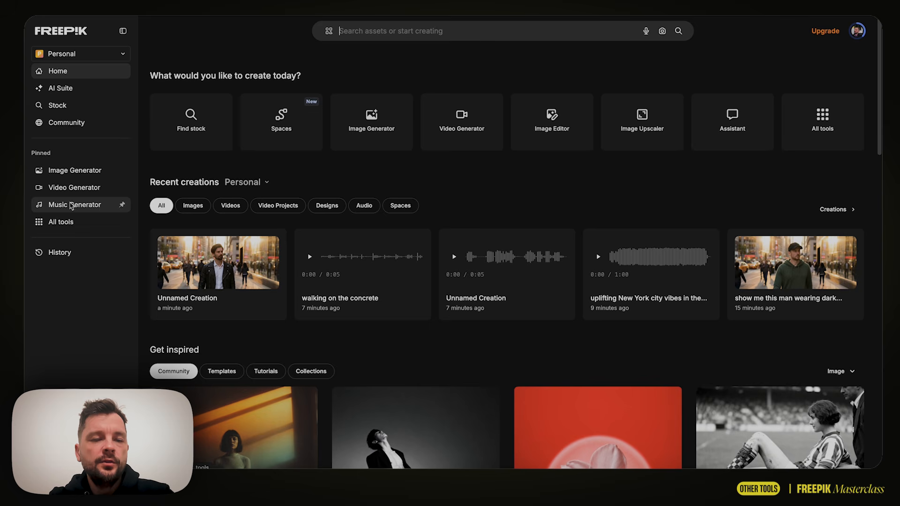
Step: Open the Mockup Generator and choose the pink hoodie back-view mockup from the mockup library
{"action": "mouse_move", "coordinate": [70, 221]}
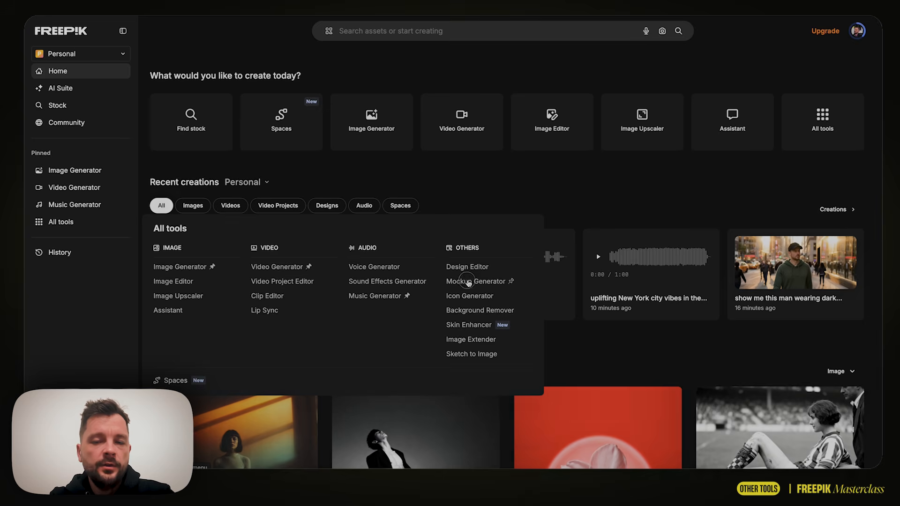
{"action": "left_click", "coordinate": [467, 282]}
{"action": "left_click", "coordinate": [209, 130]}
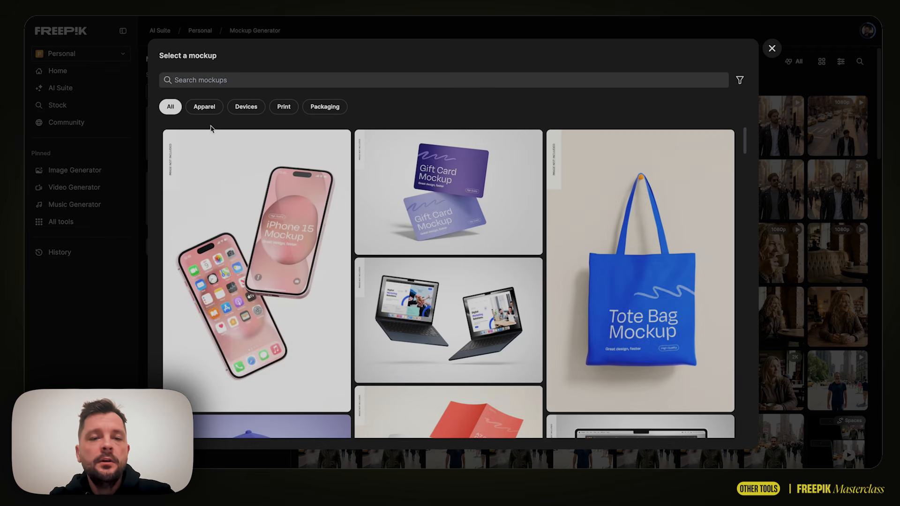
{"action": "scroll", "coordinate": [457, 259], "scroll_direction": "down", "scroll_amount": 4}
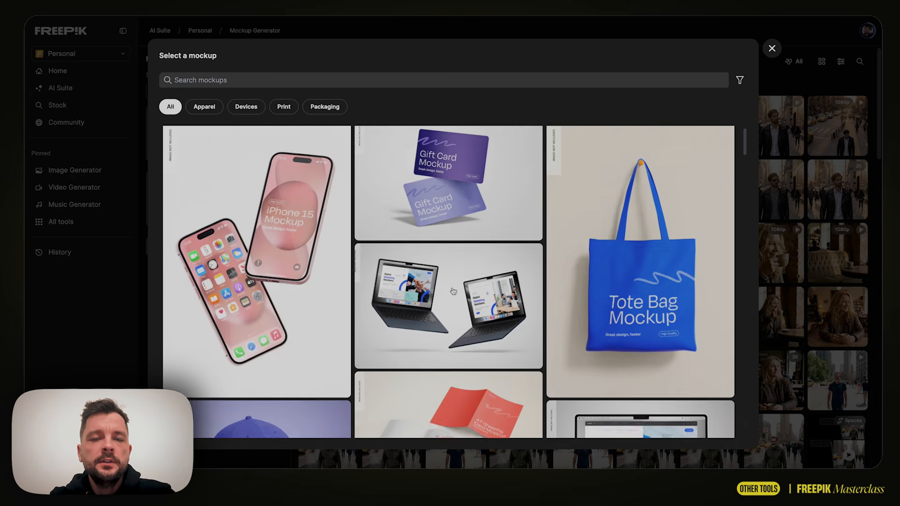
{"action": "scroll", "coordinate": [453, 292], "scroll_direction": "down", "scroll_amount": 8}
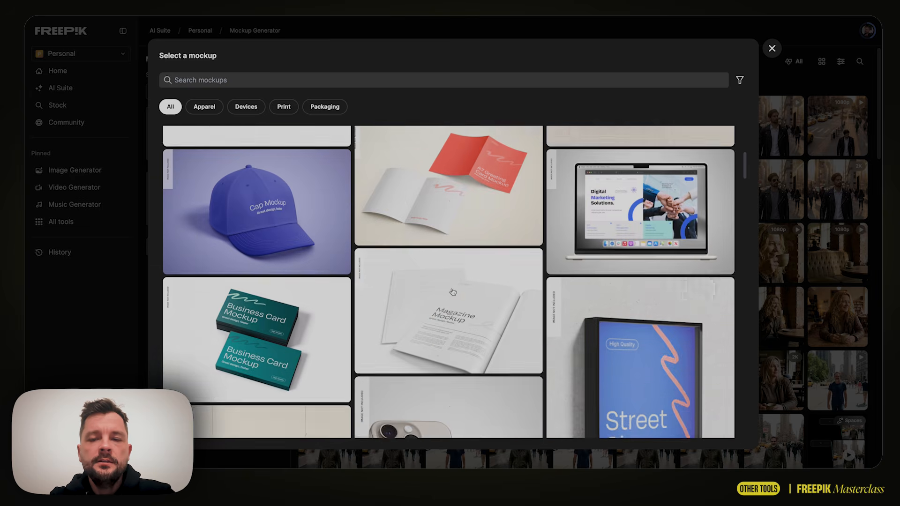
{"action": "scroll", "coordinate": [453, 292], "scroll_direction": "down", "scroll_amount": 10}
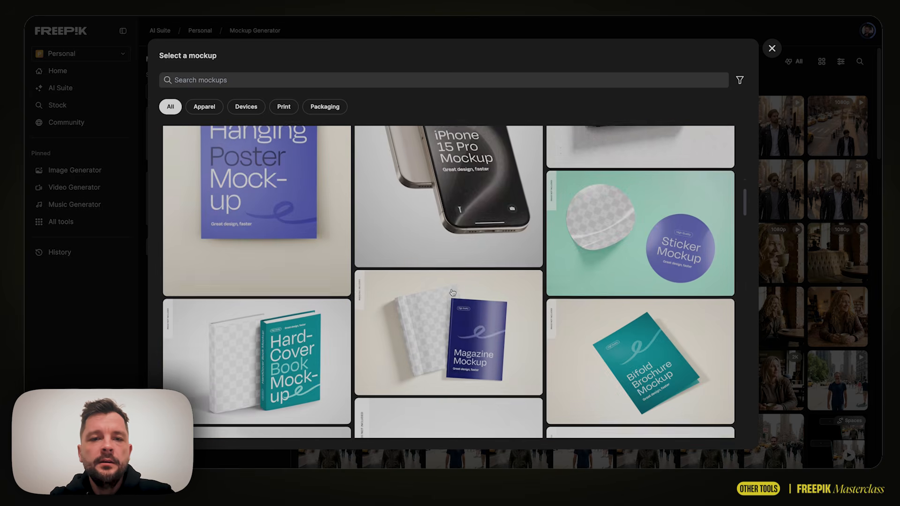
{"action": "scroll", "coordinate": [452, 293], "scroll_direction": "down", "scroll_amount": 6}
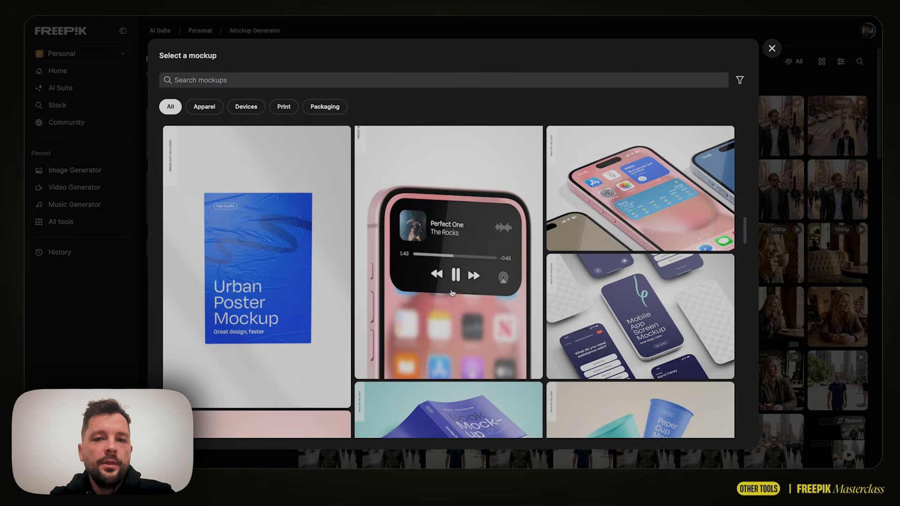
{"action": "scroll", "coordinate": [452, 293], "scroll_direction": "down", "scroll_amount": 5}
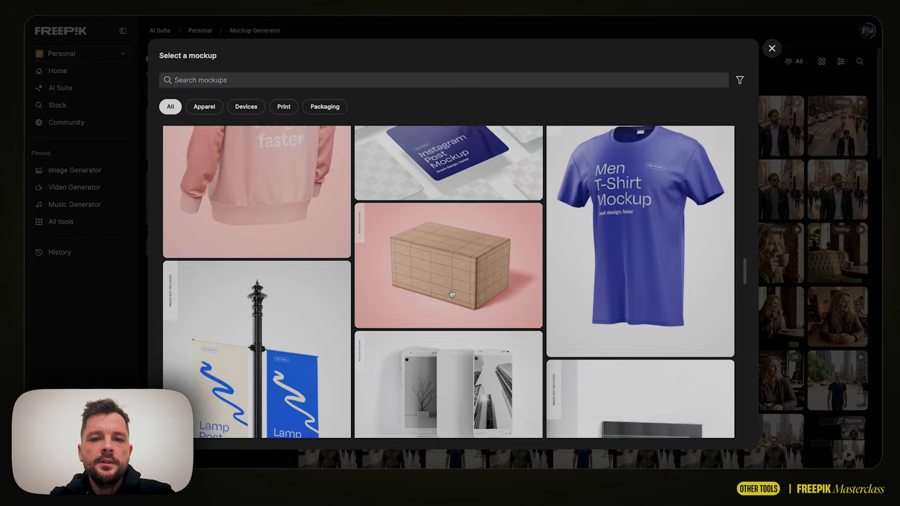
{"action": "scroll", "coordinate": [452, 293], "scroll_direction": "up", "scroll_amount": 4}
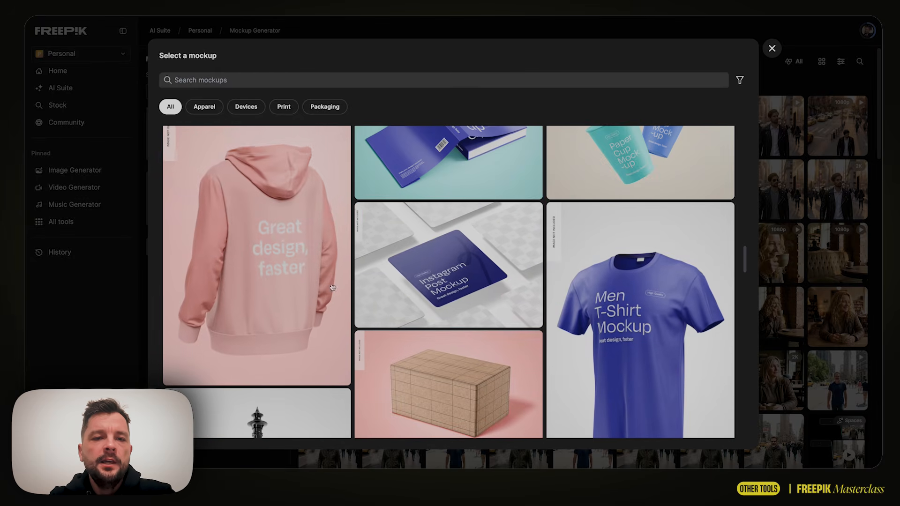
{"action": "left_click", "coordinate": [268, 272]}
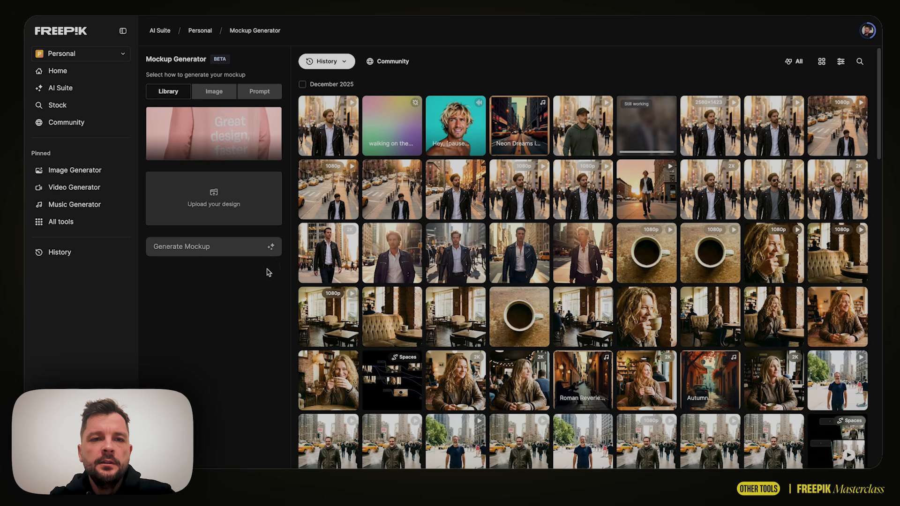
Step: Upload the round sun logo PNG from the RAM folder as the design and generate the hoodie mockup
{"action": "left_click", "coordinate": [221, 202]}
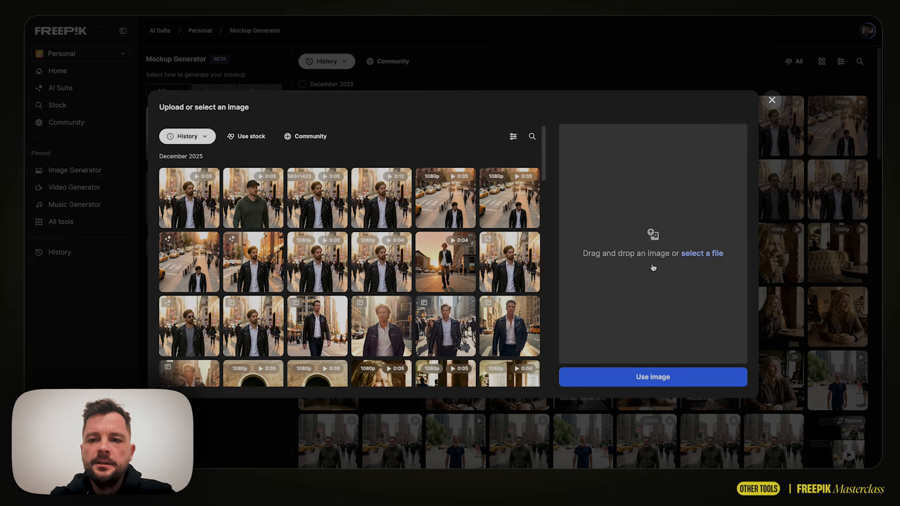
{"action": "left_click", "coordinate": [713, 256]}
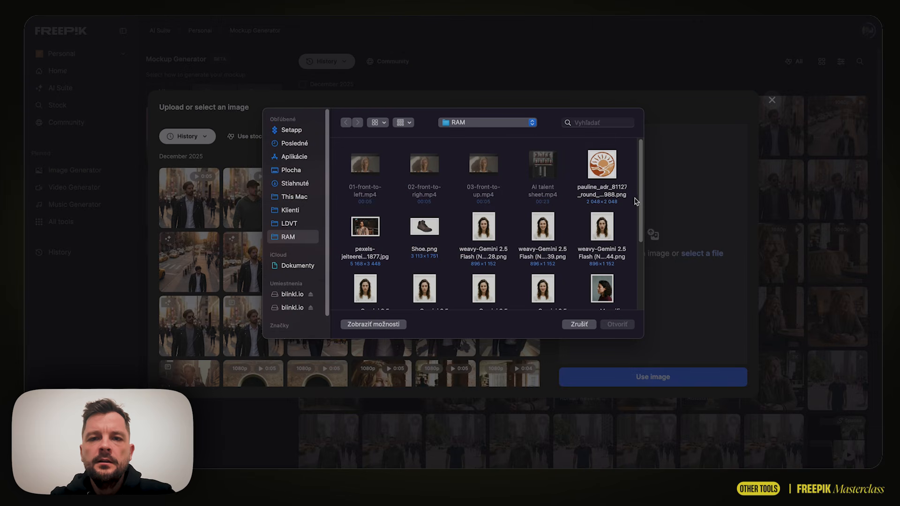
{"action": "left_click", "coordinate": [606, 180]}
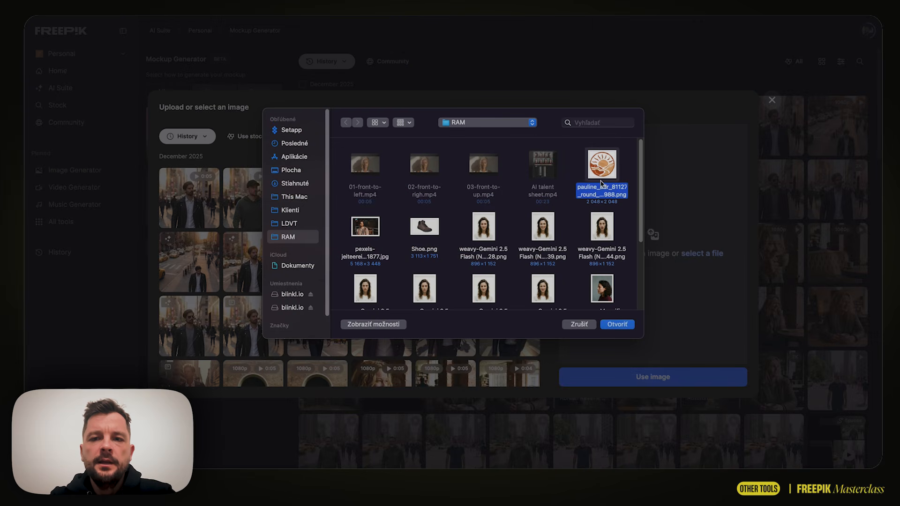
{"action": "left_click", "coordinate": [610, 325]}
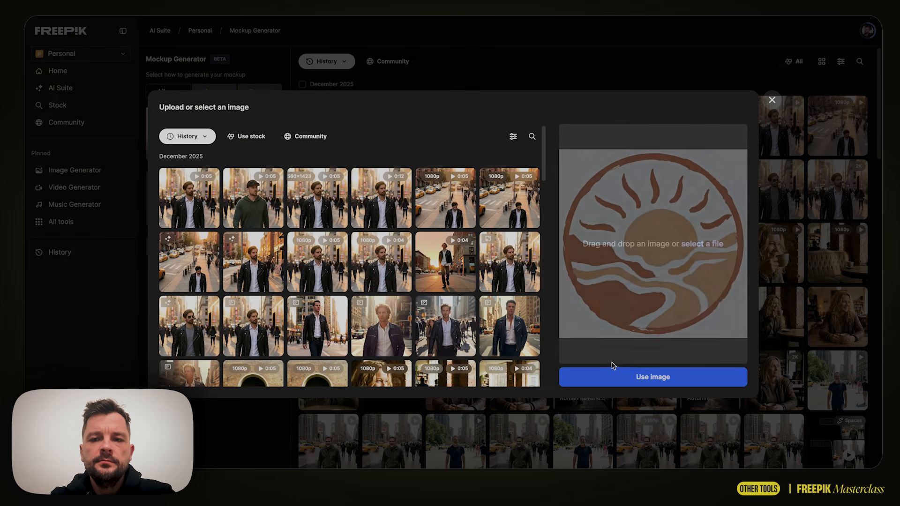
{"action": "left_click", "coordinate": [612, 381]}
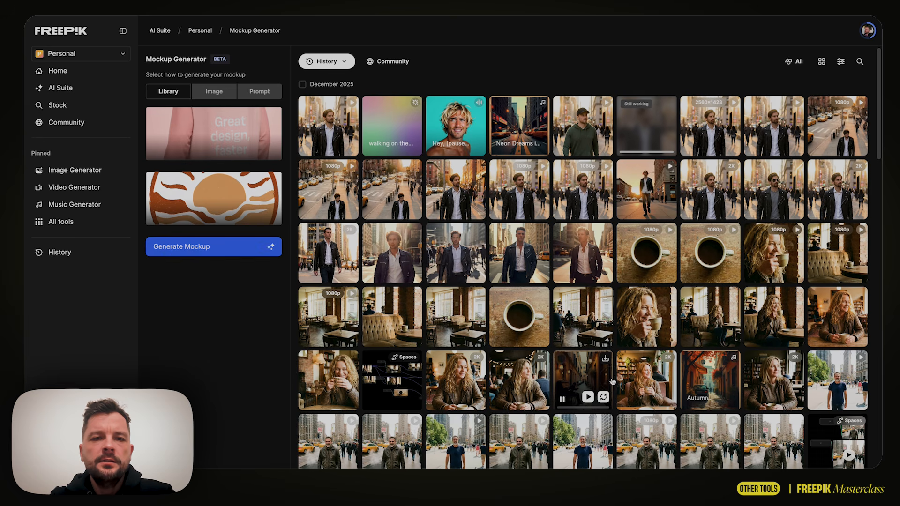
{"action": "left_click", "coordinate": [191, 252]}
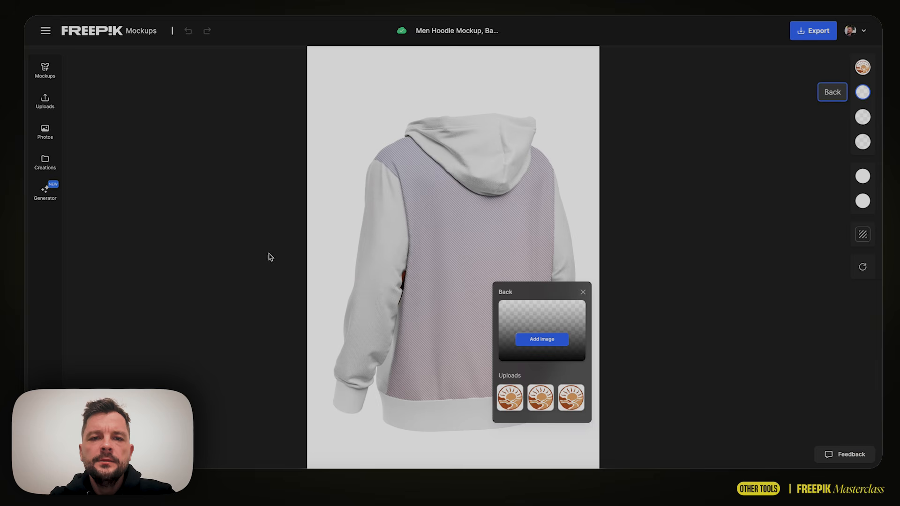
Step: Place the sun logo on the hoodie's Back area, try Fill, and set its sizing to Fit
{"action": "left_click", "coordinate": [541, 398]}
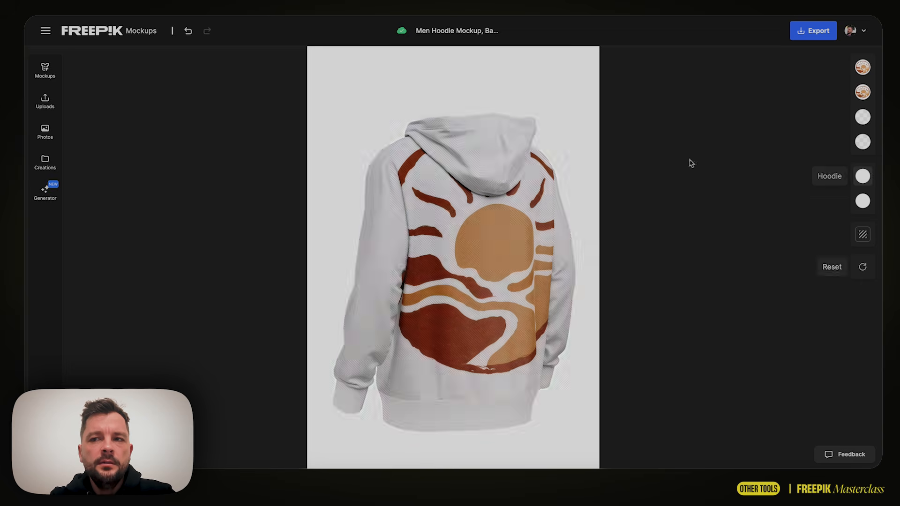
{"action": "left_click", "coordinate": [863, 92]}
{"action": "left_click", "coordinate": [774, 187]}
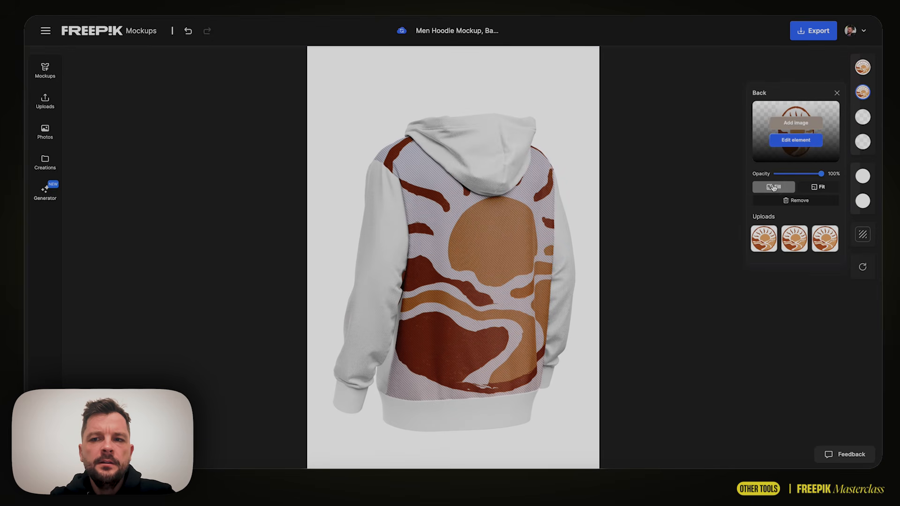
{"action": "left_click", "coordinate": [816, 187]}
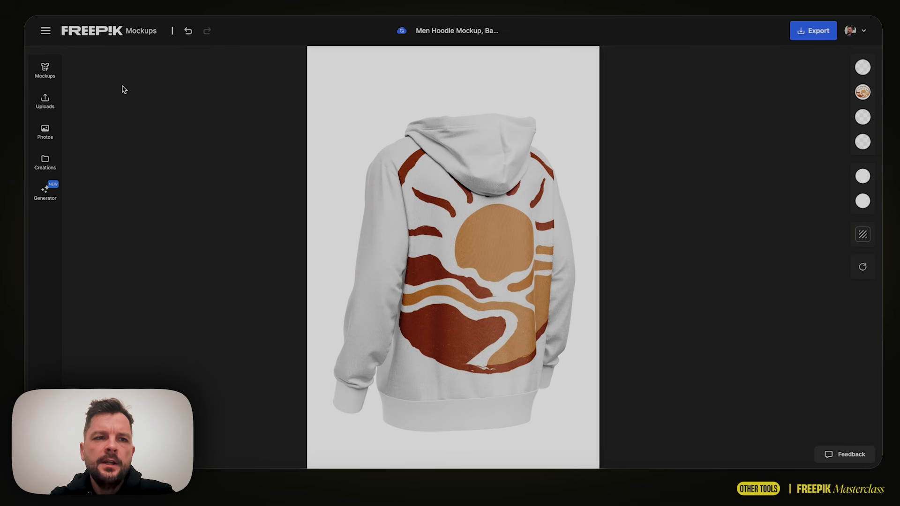
Step: Switch to the hanging tote bag mockup from the mockup library
{"action": "left_click", "coordinate": [45, 71]}
{"action": "scroll", "coordinate": [103, 211], "scroll_direction": "down", "scroll_amount": 2}
{"action": "left_click", "coordinate": [106, 255]}
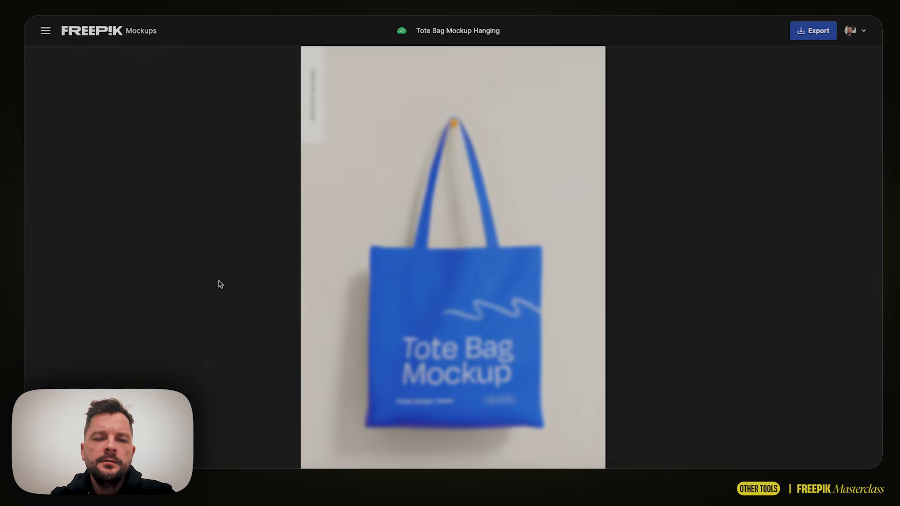
Step: Apply the uploaded round sun logo to the Bag area of the hanging tote mockup and close its design options
{"action": "left_click", "coordinate": [450, 332]}
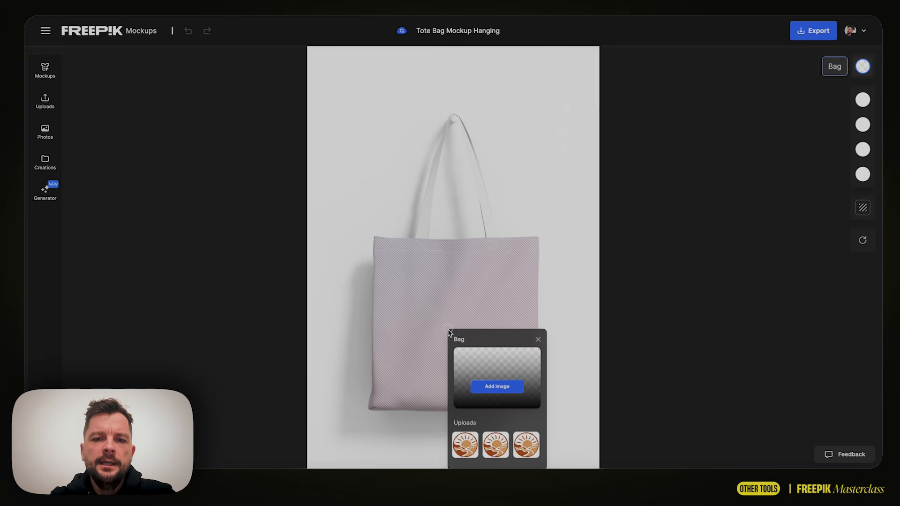
{"action": "left_click", "coordinate": [469, 445]}
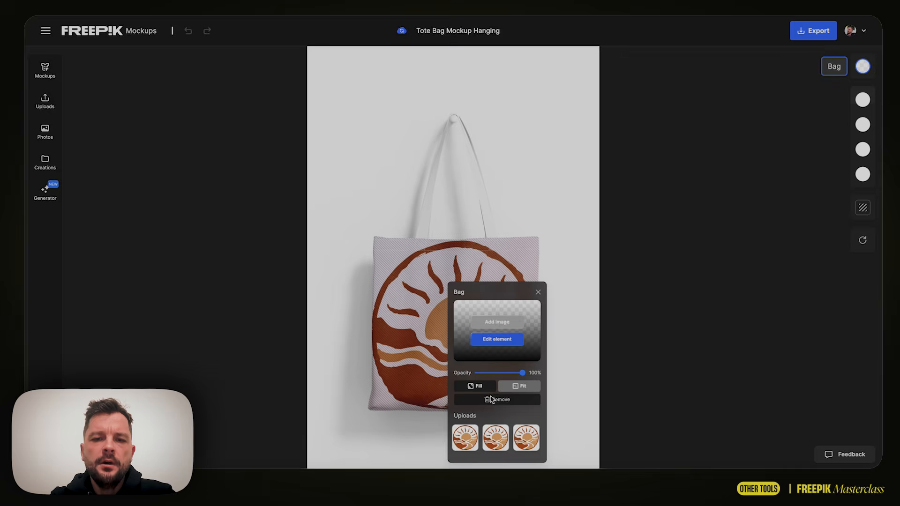
{"action": "left_click", "coordinate": [540, 299]}
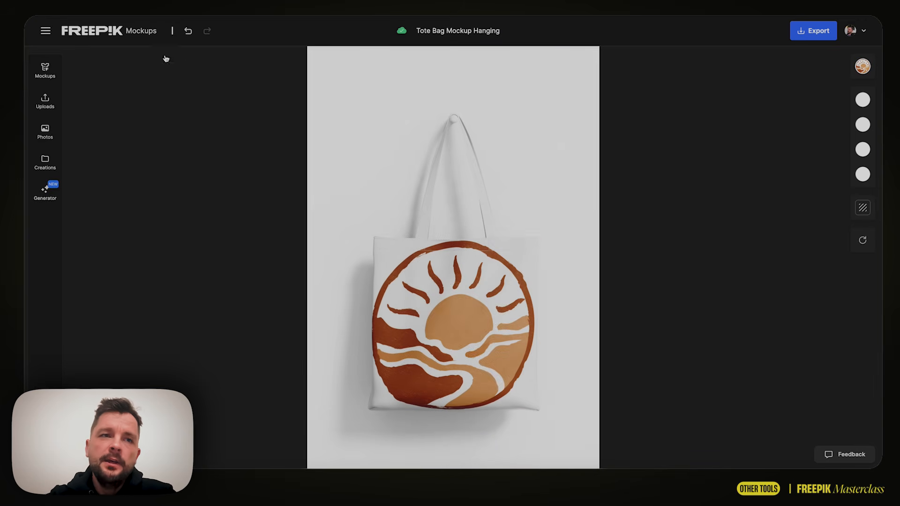
Step: Open the Icon Generator, browse to the Flat icon catalog, and open the blue octopus icon
{"action": "left_click", "coordinate": [83, 29]}
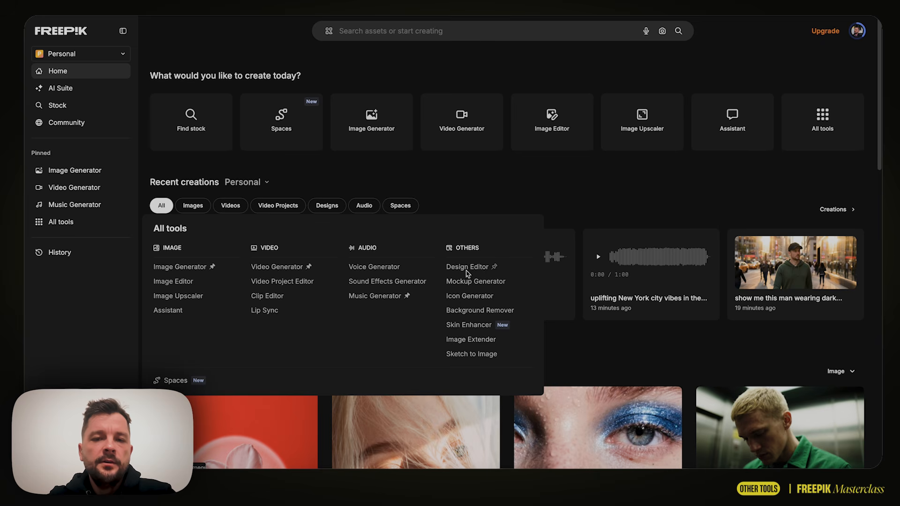
{"action": "left_click", "coordinate": [468, 297]}
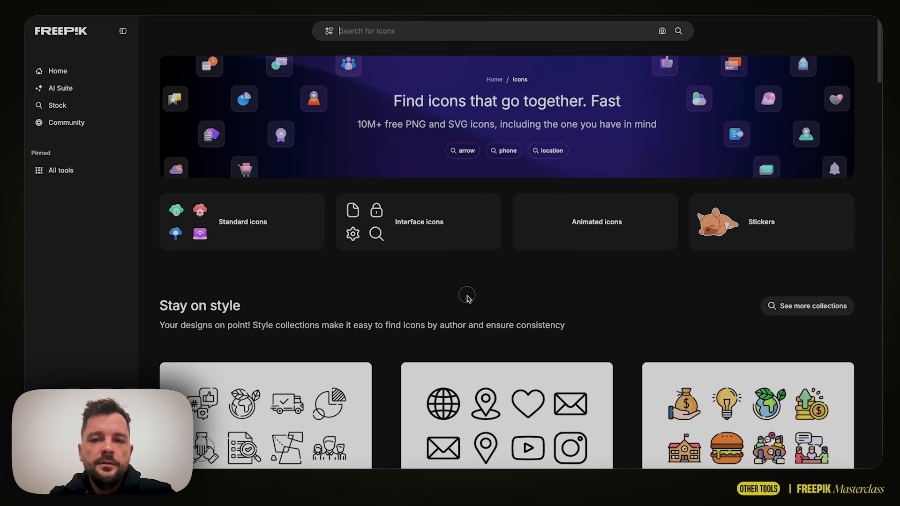
{"action": "scroll", "coordinate": [469, 302], "scroll_direction": "down", "scroll_amount": 8}
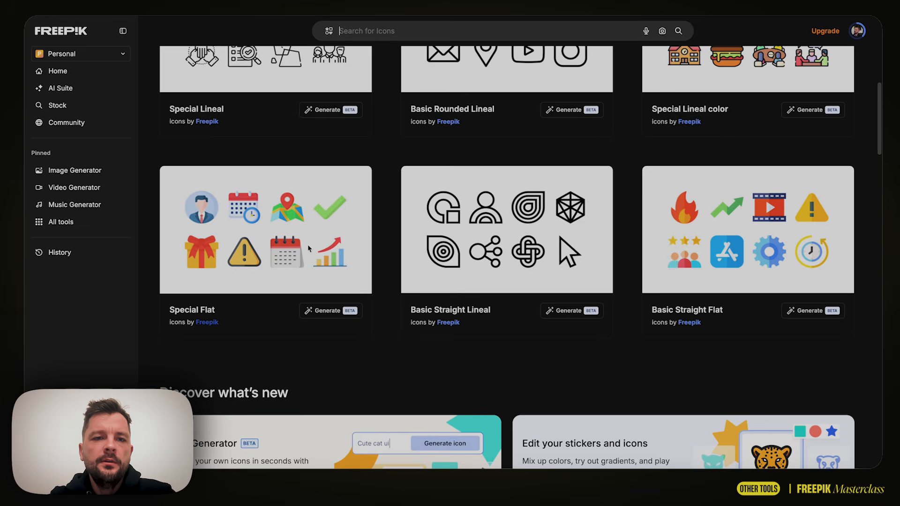
{"action": "scroll", "coordinate": [308, 248], "scroll_direction": "down", "scroll_amount": 6}
{"action": "scroll", "coordinate": [308, 249], "scroll_direction": "down", "scroll_amount": 1}
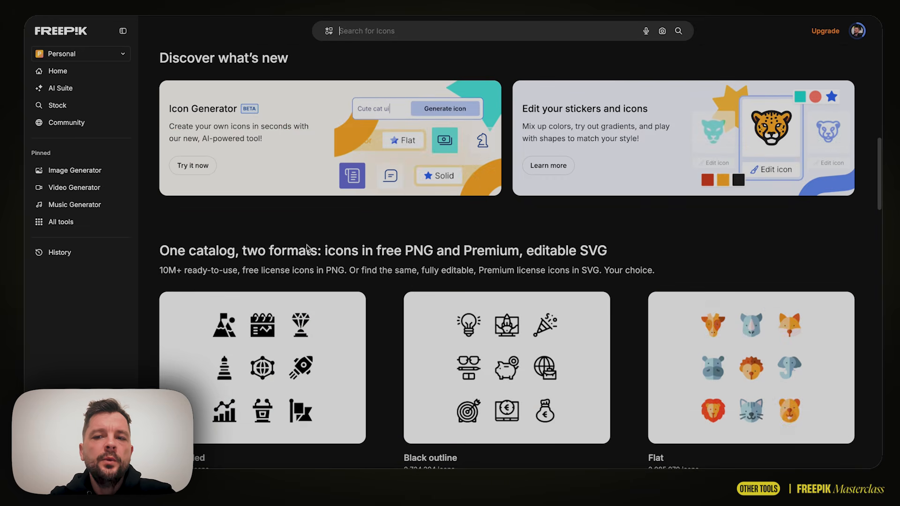
{"action": "scroll", "coordinate": [308, 248], "scroll_direction": "up", "scroll_amount": 1}
{"action": "scroll", "coordinate": [308, 248], "scroll_direction": "down", "scroll_amount": 4}
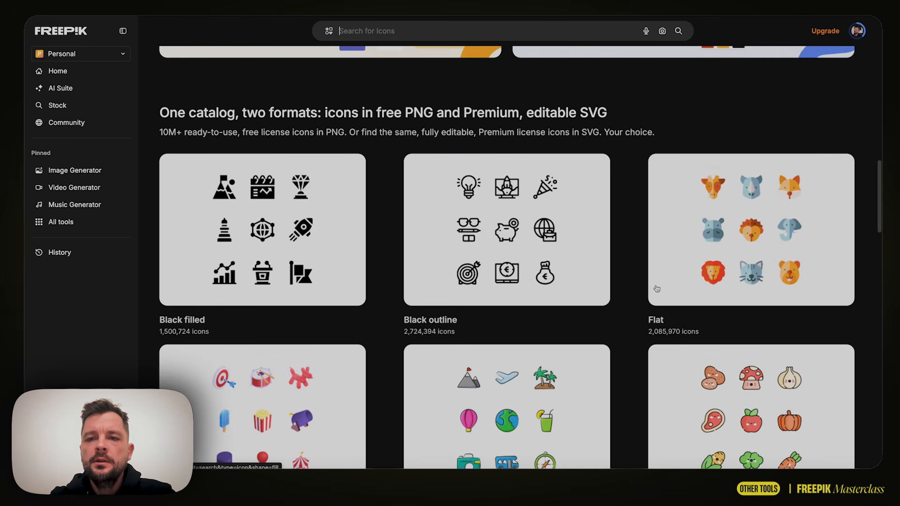
{"action": "left_click", "coordinate": [722, 253]}
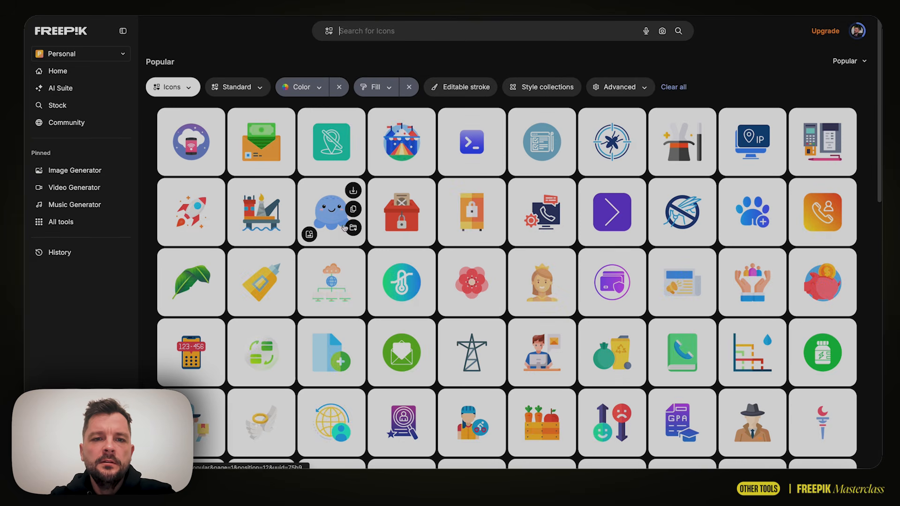
{"action": "left_click", "coordinate": [329, 202]}
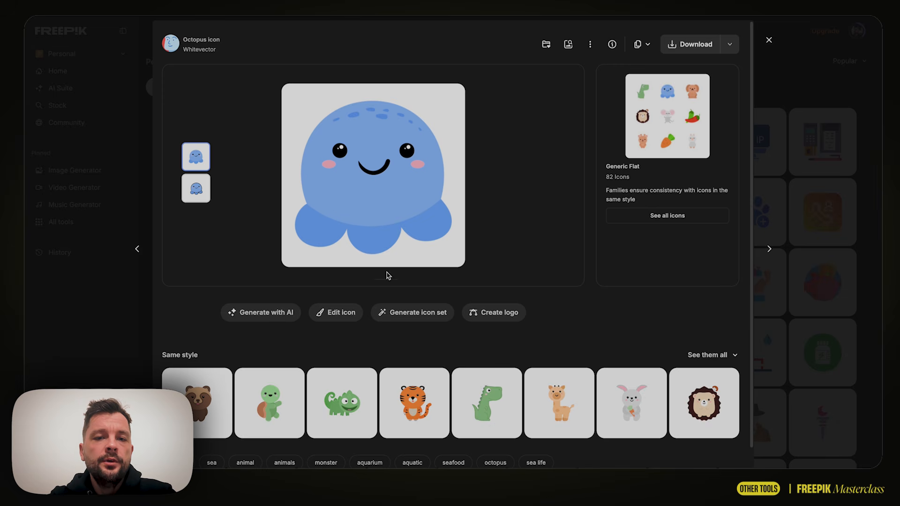
Step: Generate an icon set in the octopus icon's style with elephant, lion, dog and horse, and review the results
{"action": "left_click", "coordinate": [407, 314]}
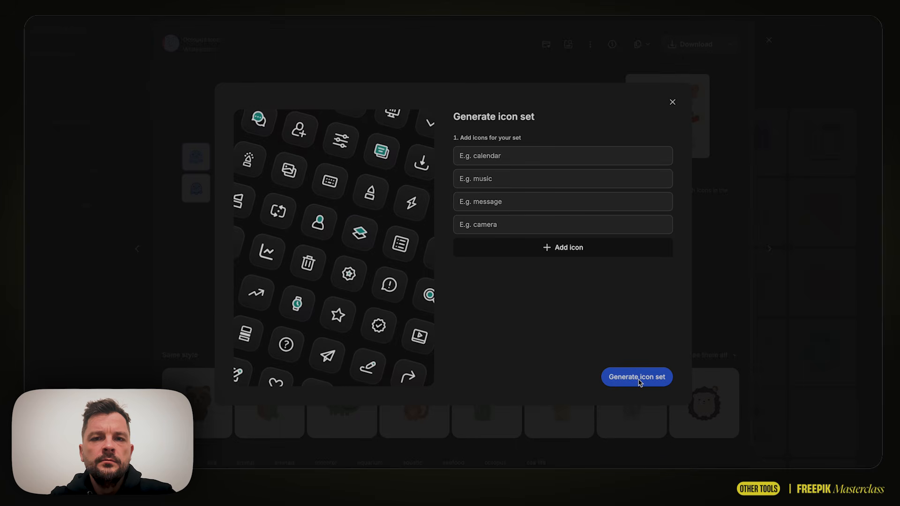
{"action": "left_click", "coordinate": [506, 155]}
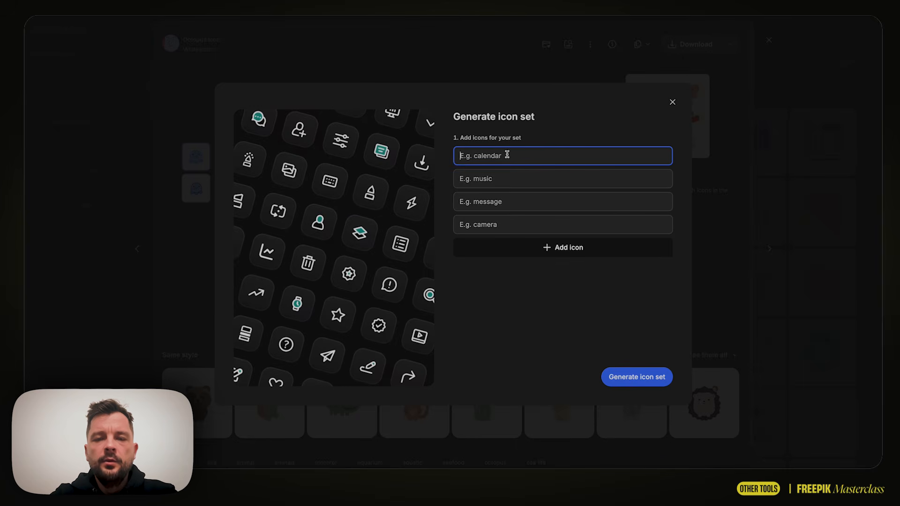
{"action": "type", "text": "elepha"}
{"action": "key", "text": "BackSpace"}
{"action": "type", "text": "hant"}
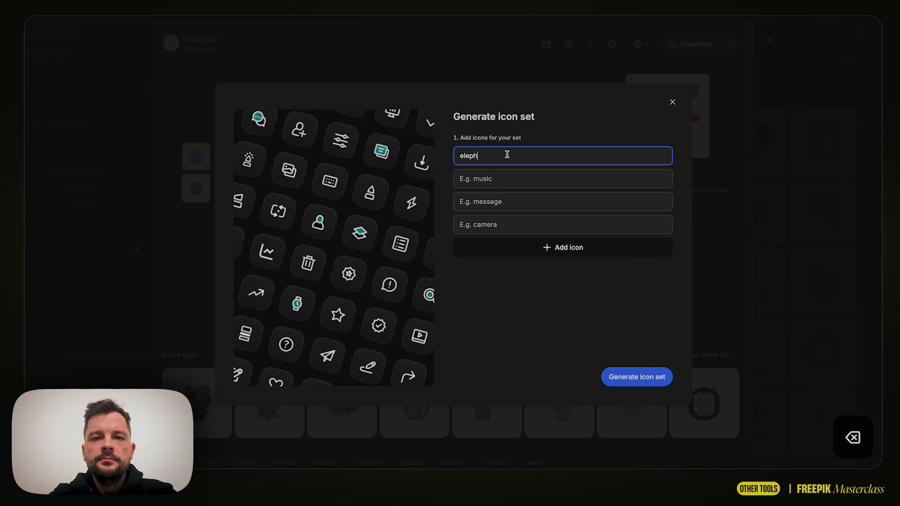
{"action": "key", "text": "Tab"}
{"action": "type", "text": "lio"}
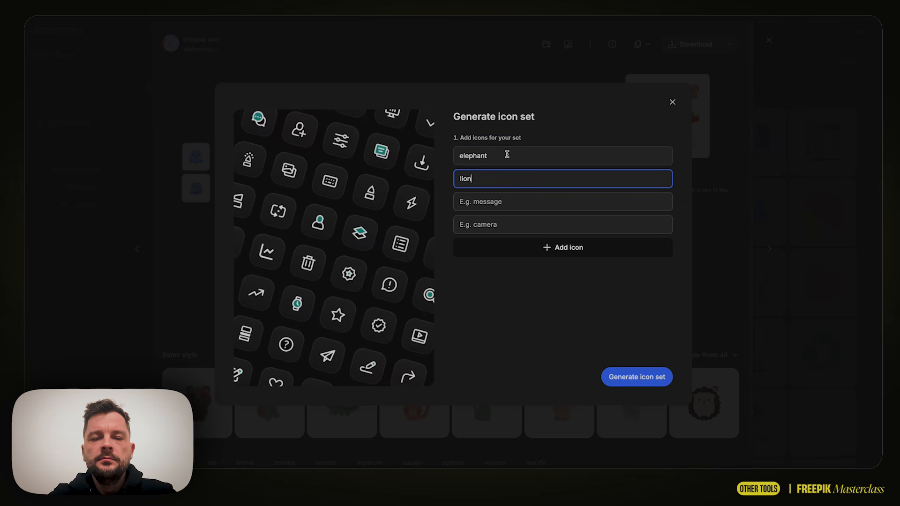
{"action": "type", "text": "n"}
{"action": "key", "text": "Tab"}
{"action": "type", "text": "dog"}
{"action": "key", "text": "Tab"}
{"action": "type", "text": "hor"}
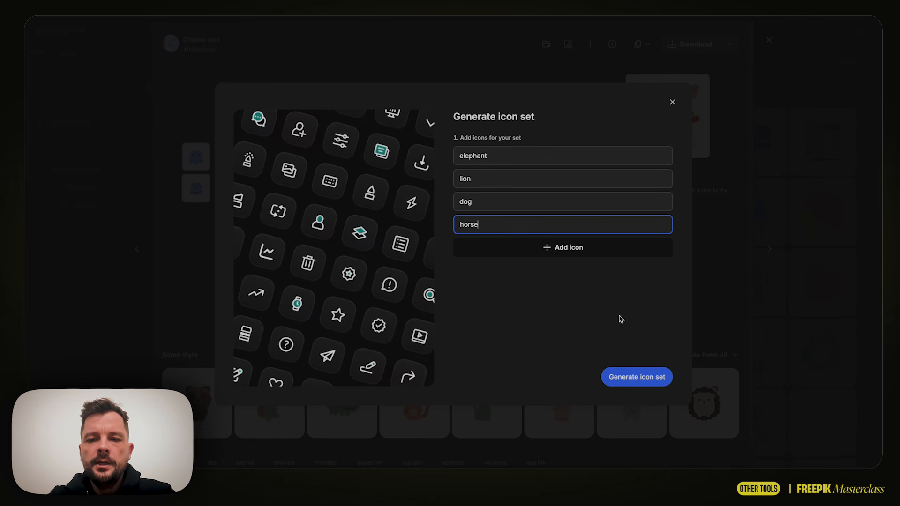
{"action": "left_click", "coordinate": [631, 377]}
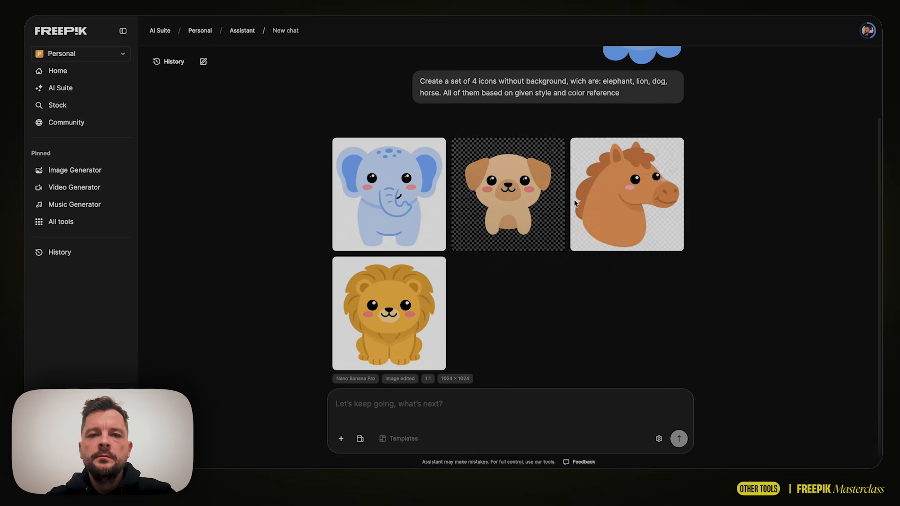
{"action": "scroll", "coordinate": [600, 291], "scroll_direction": "up", "scroll_amount": 3}
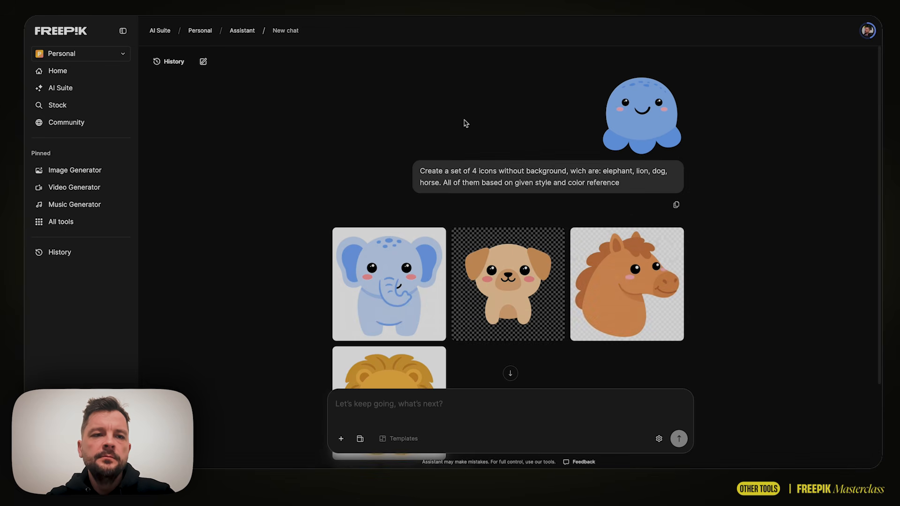
Step: Open the Background Remover, choose the photo of the man in sunglasses and leather jacket, and remove its background as Transparent
{"action": "left_click", "coordinate": [117, 223]}
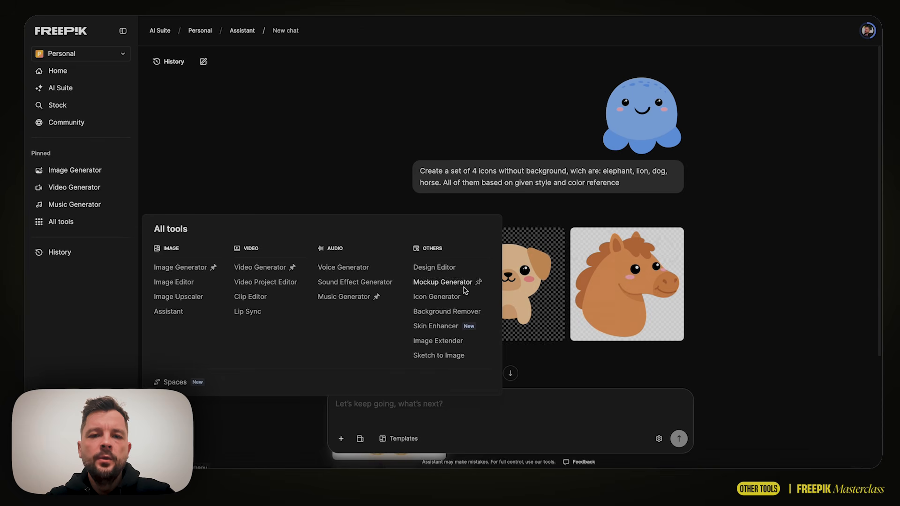
{"action": "left_click", "coordinate": [451, 313]}
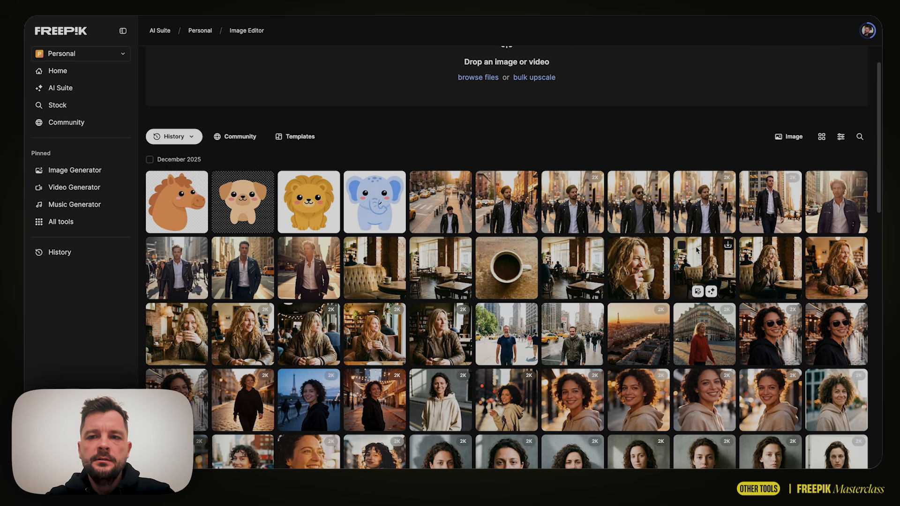
{"action": "left_click", "coordinate": [636, 203]}
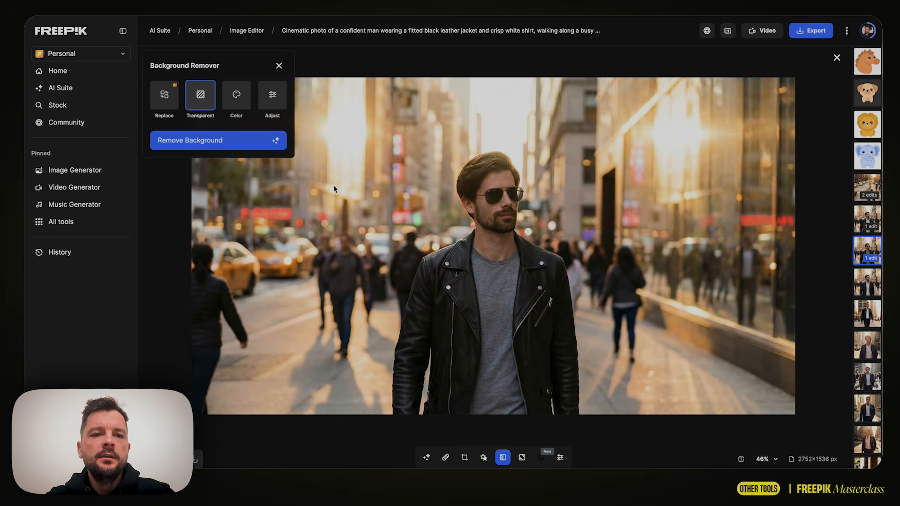
{"action": "left_click", "coordinate": [249, 145]}
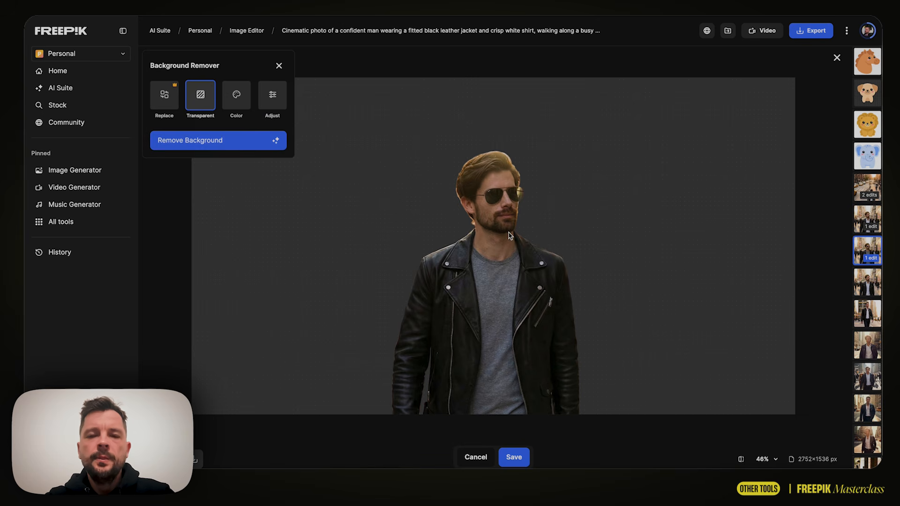
Step: Open the Image Extender with the photo of the man in sunglasses from the image history
{"action": "left_click", "coordinate": [66, 222]}
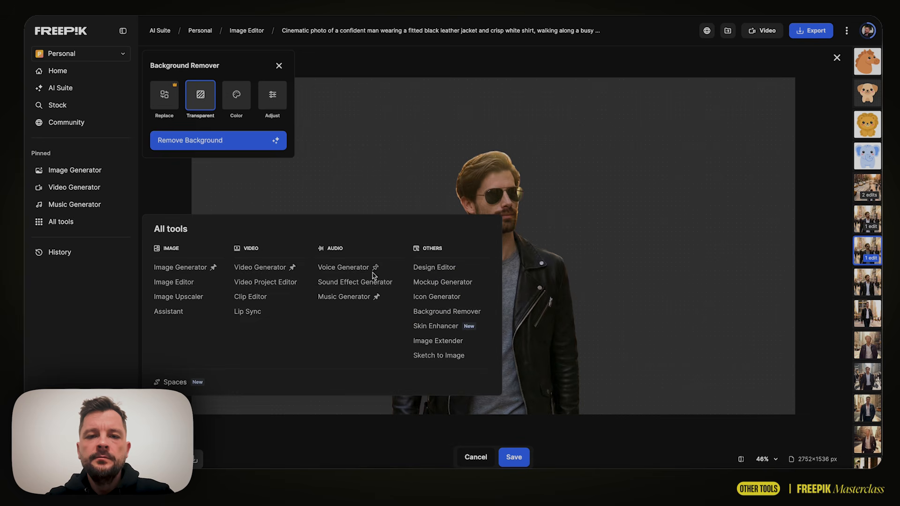
{"action": "left_click", "coordinate": [454, 344]}
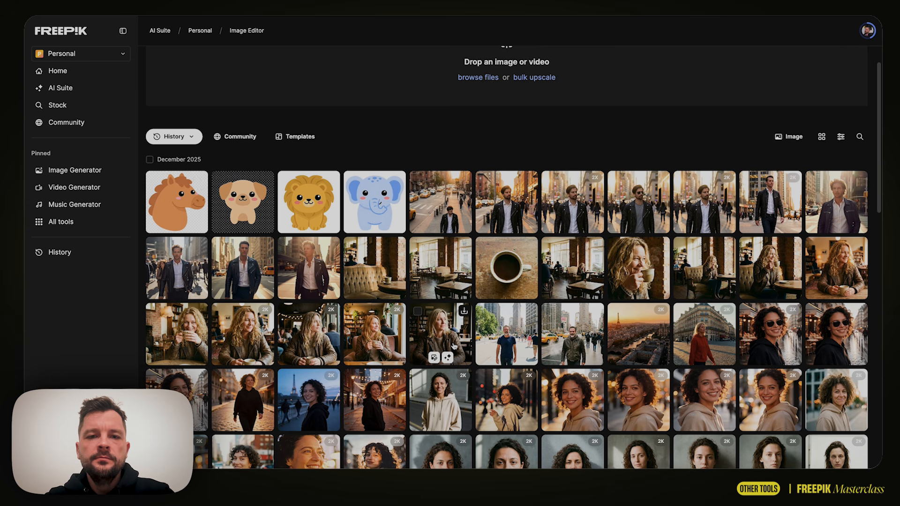
{"action": "scroll", "coordinate": [544, 263], "scroll_direction": "down", "scroll_amount": 1}
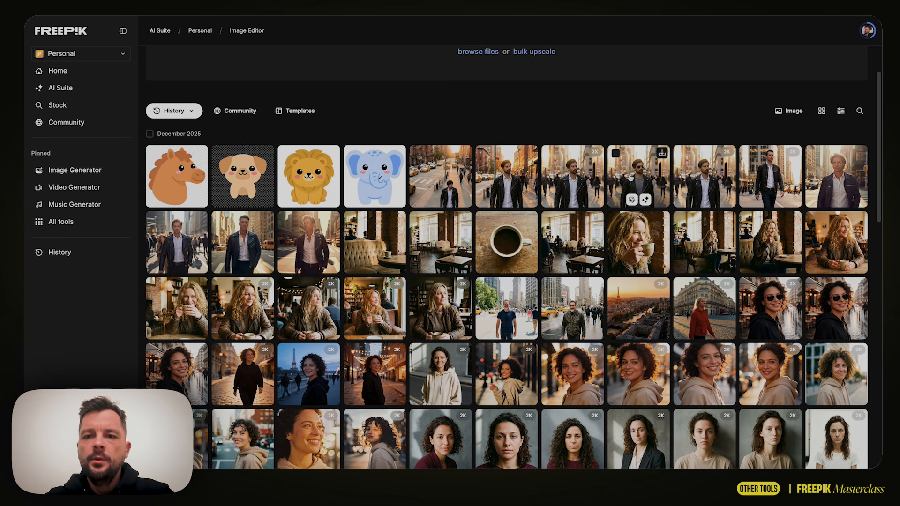
{"action": "left_click", "coordinate": [631, 177]}
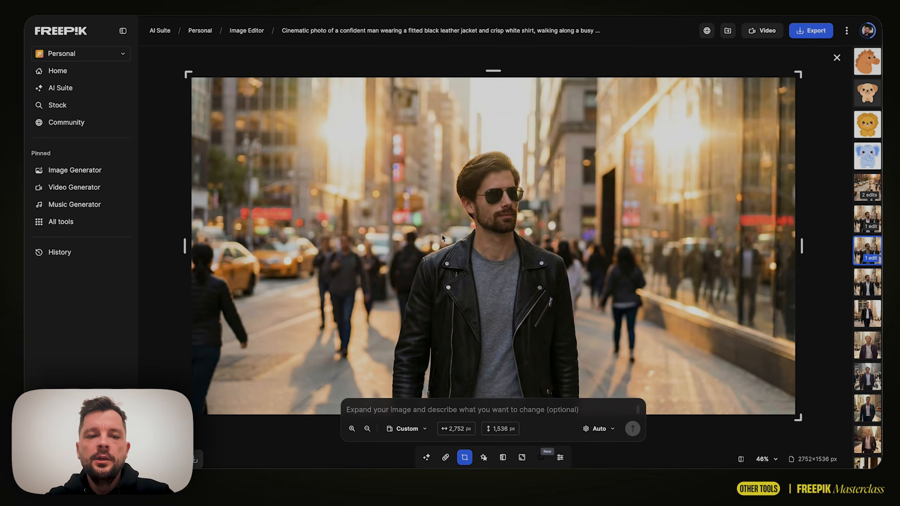
Step: Enlarge the canvas to about 3,445 × 1,923 px and move the photo to its upper edge, leaving space below and on both sides
{"action": "left_click_drag", "start_coordinate": [188, 418], "coordinate": [90, 473]}
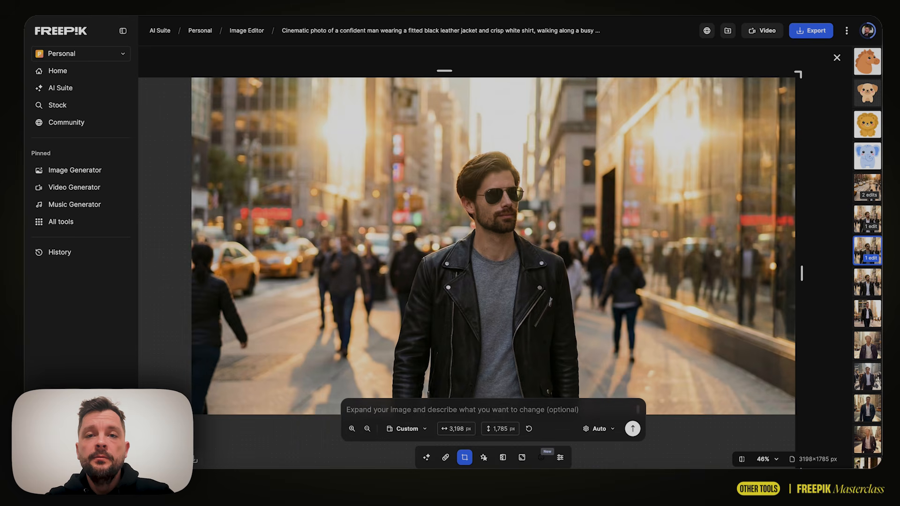
{"action": "left_click", "coordinate": [412, 333]}
{"action": "left_click_drag", "start_coordinate": [411, 333], "coordinate": [349, 345]}
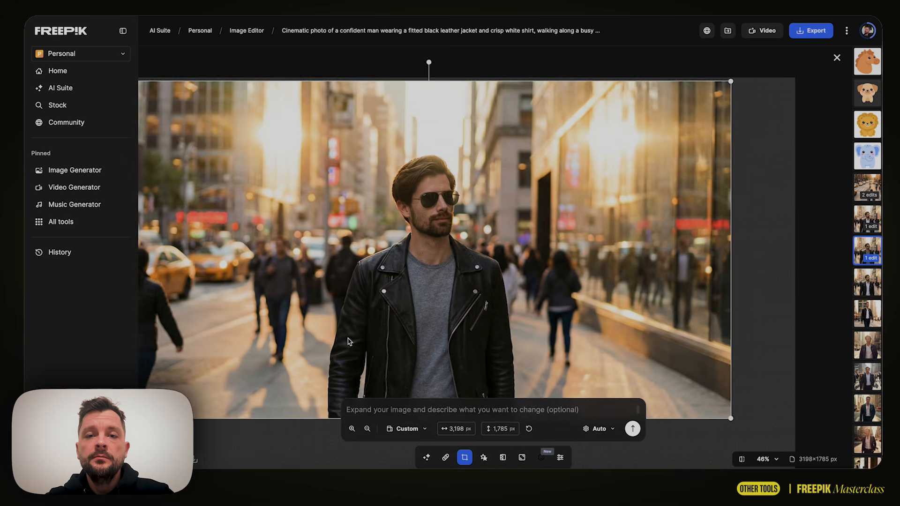
{"action": "scroll", "coordinate": [349, 347], "scroll_direction": "down", "scroll_amount": 3}
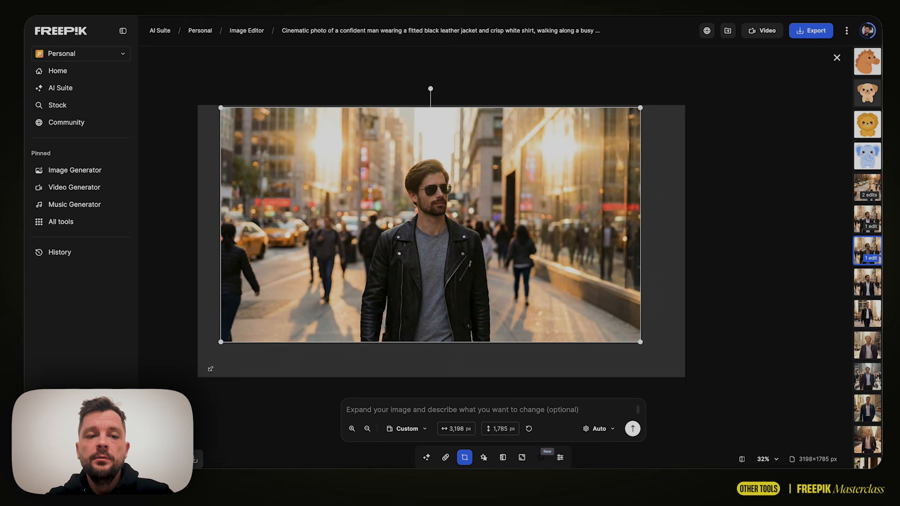
{"action": "left_click", "coordinate": [199, 376]}
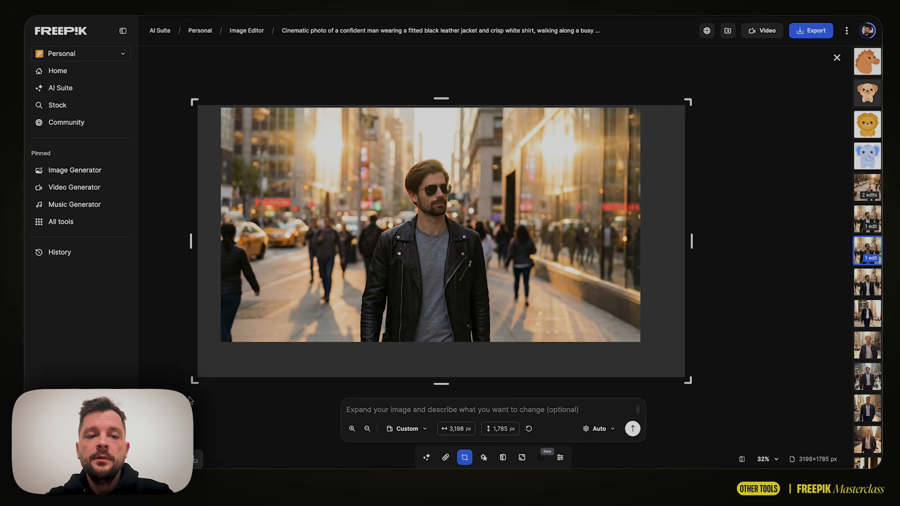
{"action": "left_click_drag", "start_coordinate": [191, 383], "coordinate": [154, 404]}
{"action": "left_click_drag", "start_coordinate": [373, 331], "coordinate": [360, 315]}
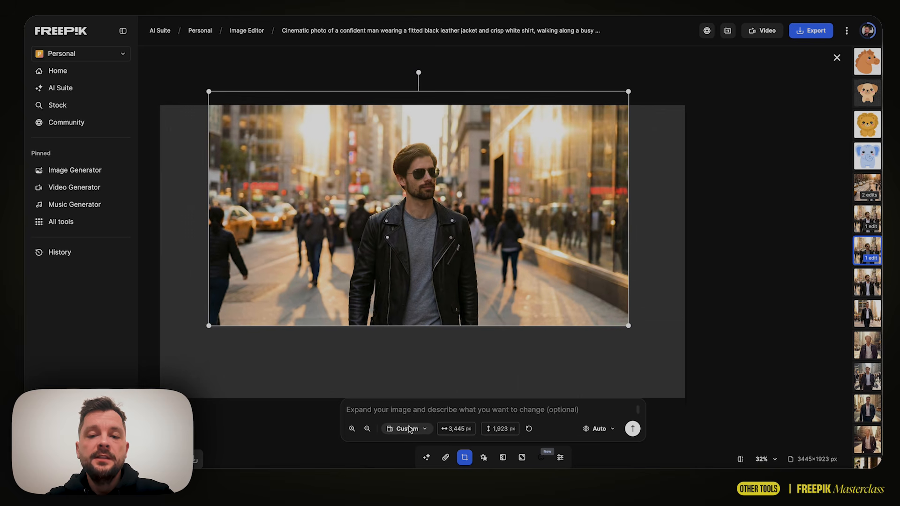
{"action": "left_click", "coordinate": [396, 412]}
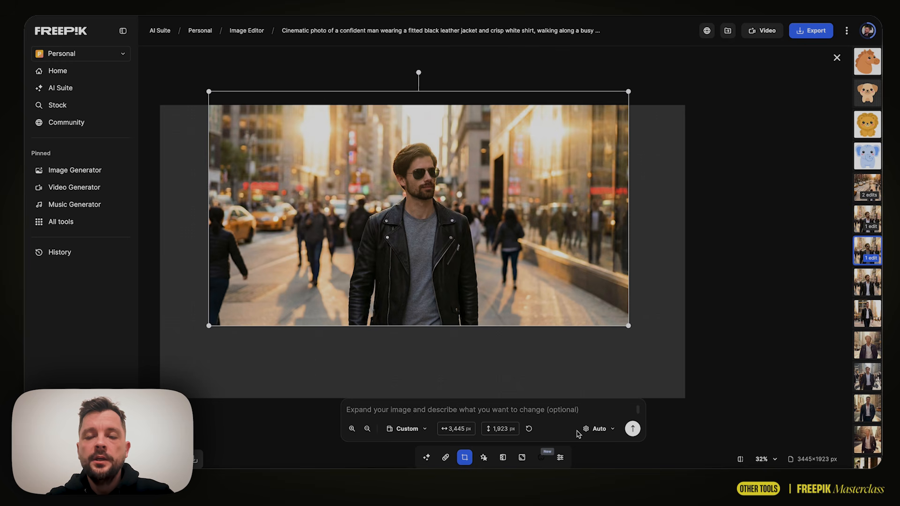
Step: Generate the extended image, compare the variations, and save the version with the white van on the street
{"action": "left_click", "coordinate": [632, 429]}
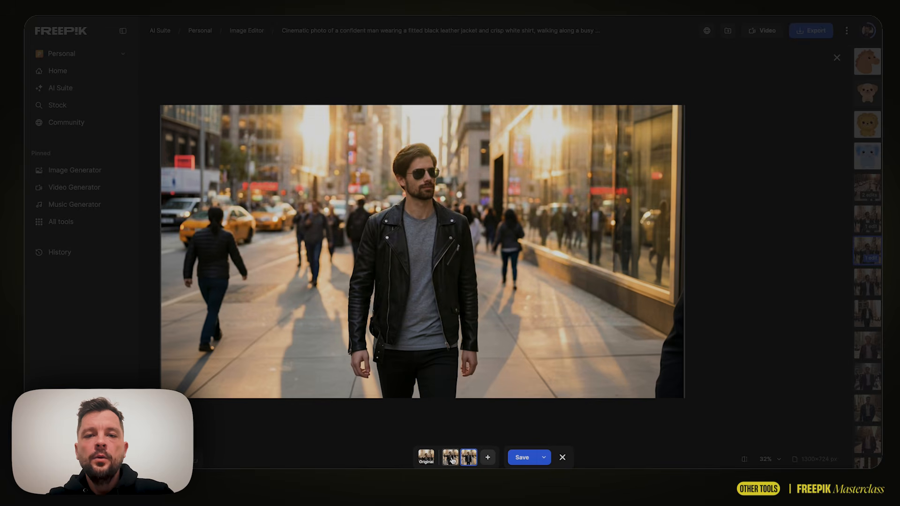
{"action": "left_click", "coordinate": [451, 458]}
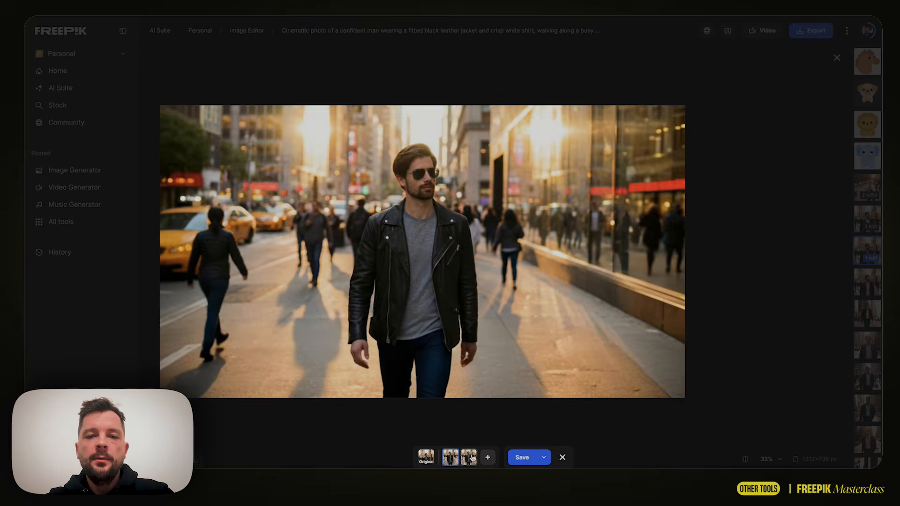
{"action": "left_click", "coordinate": [520, 461]}
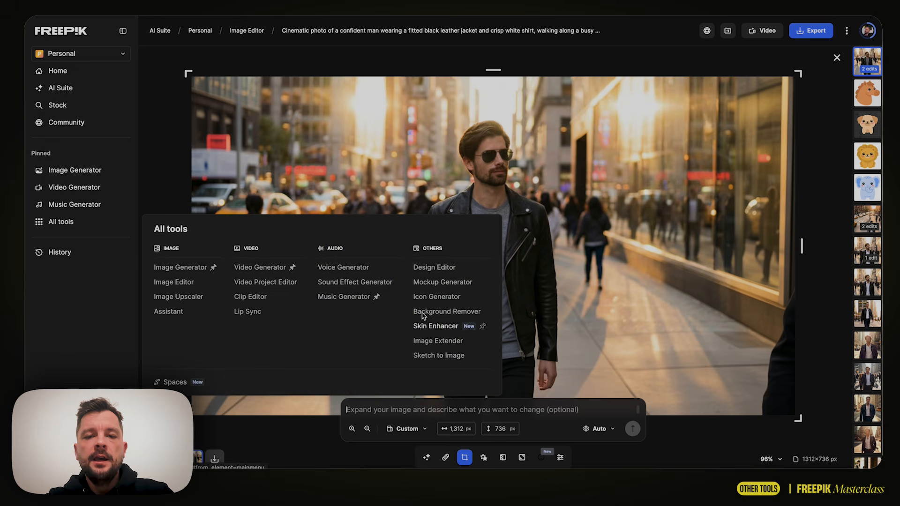
Step: Start a blank sketch in Sketch to Image and describe it as "space scene with a space ship"
{"action": "left_click", "coordinate": [442, 357]}
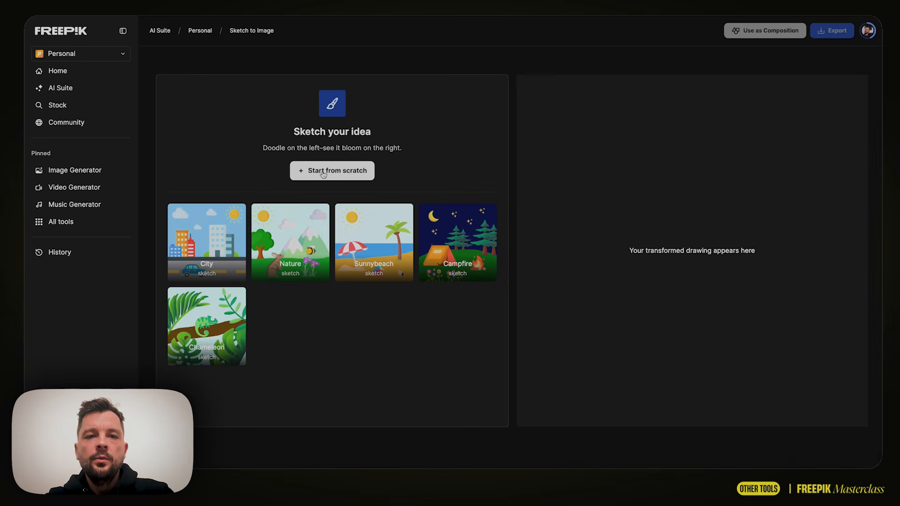
{"action": "left_click", "coordinate": [323, 173]}
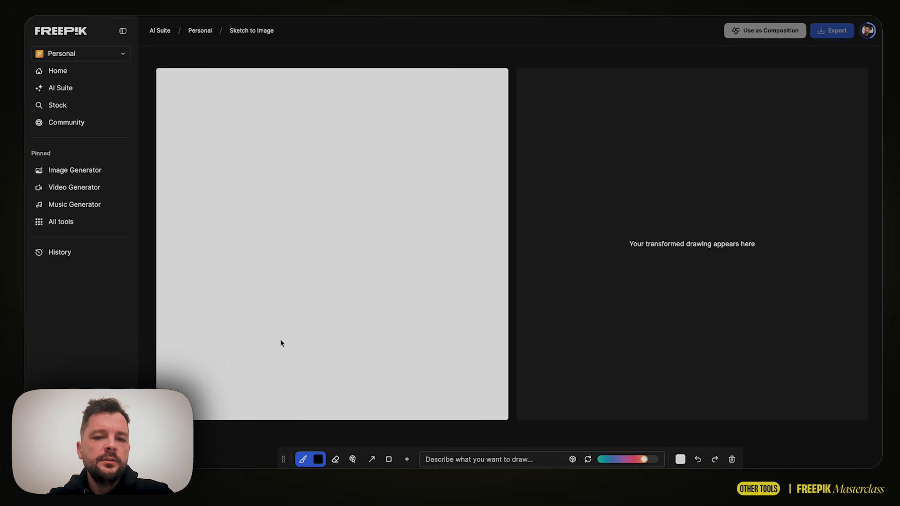
{"action": "left_click", "coordinate": [454, 459]}
{"action": "type", "text": "space scene with"}
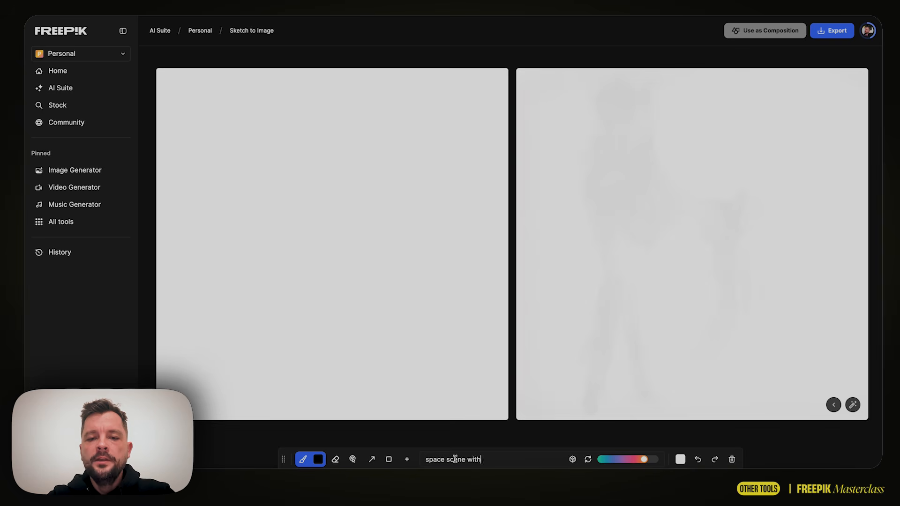
{"action": "type", "text": " a space ship"}
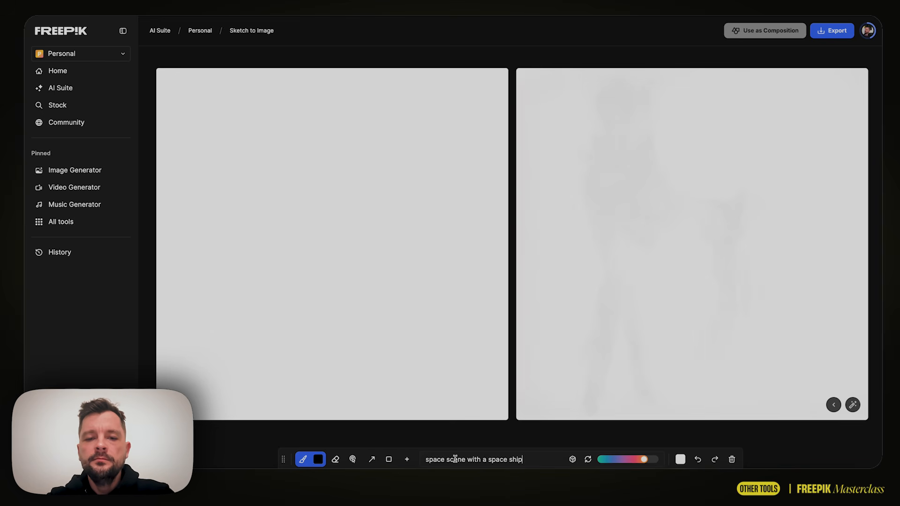
Step: Enlarge the brush to about size 91 and paint nearly the whole canvas black
{"action": "left_click", "coordinate": [312, 462]}
{"action": "left_click", "coordinate": [318, 459]}
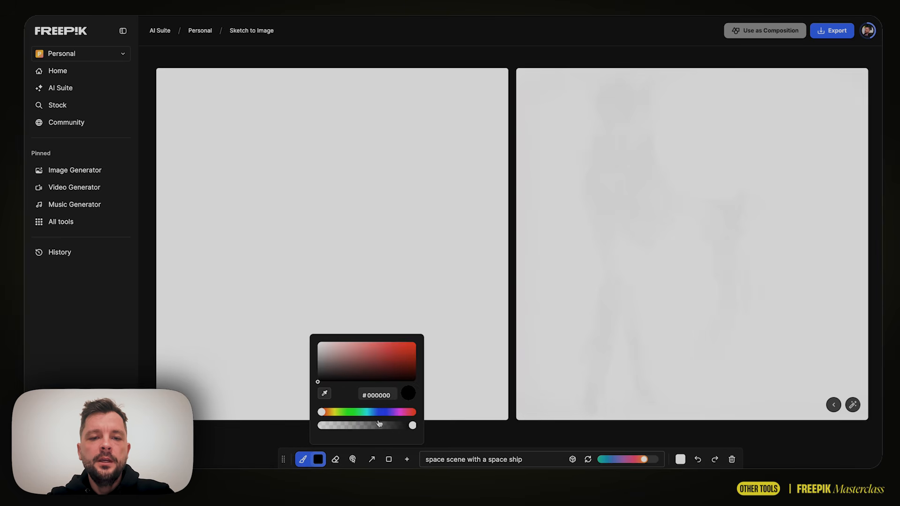
{"action": "left_click", "coordinate": [302, 460]}
{"action": "left_click_drag", "start_coordinate": [324, 438], "coordinate": [375, 436]}
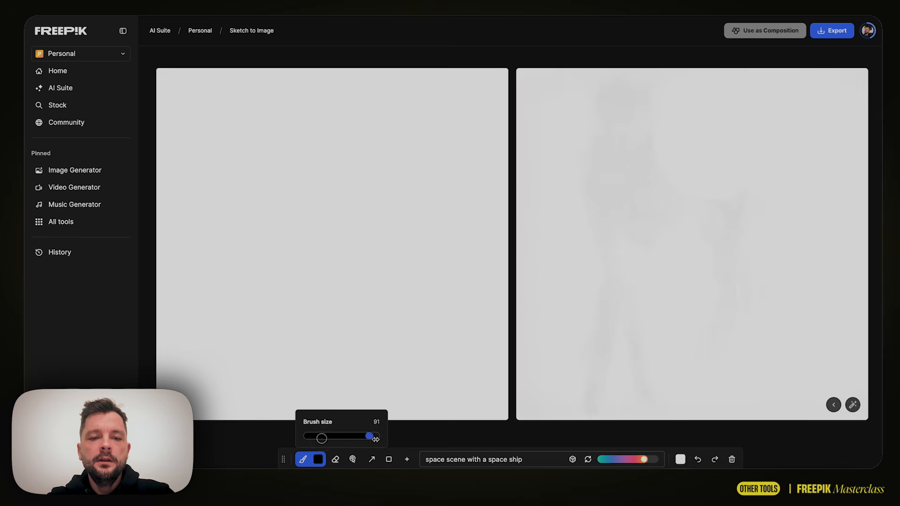
{"action": "mouse_move", "coordinate": [375, 307]}
{"action": "left_mouse_down"}
{"action": "mouse_move", "coordinate": [169, 389]}
{"action": "mouse_move", "coordinate": [133, 180]}
{"action": "mouse_move", "coordinate": [255, 34]}
{"action": "mouse_move", "coordinate": [368, 48]}
{"action": "mouse_move", "coordinate": [454, 178]}
{"action": "mouse_move", "coordinate": [438, 424]}
{"action": "mouse_move", "coordinate": [493, 335]}
{"action": "mouse_move", "coordinate": [497, 159]}
{"action": "mouse_move", "coordinate": [328, 263]}
{"action": "mouse_move", "coordinate": [206, 398]}
{"action": "mouse_move", "coordinate": [420, 46]}
{"action": "mouse_move", "coordinate": [175, 235]}
{"action": "mouse_move", "coordinate": [263, 396]}
{"action": "mouse_move", "coordinate": [407, 374]}
{"action": "mouse_move", "coordinate": [371, 403]}
{"action": "mouse_move", "coordinate": [301, 368]}
{"action": "left_mouse_up"}
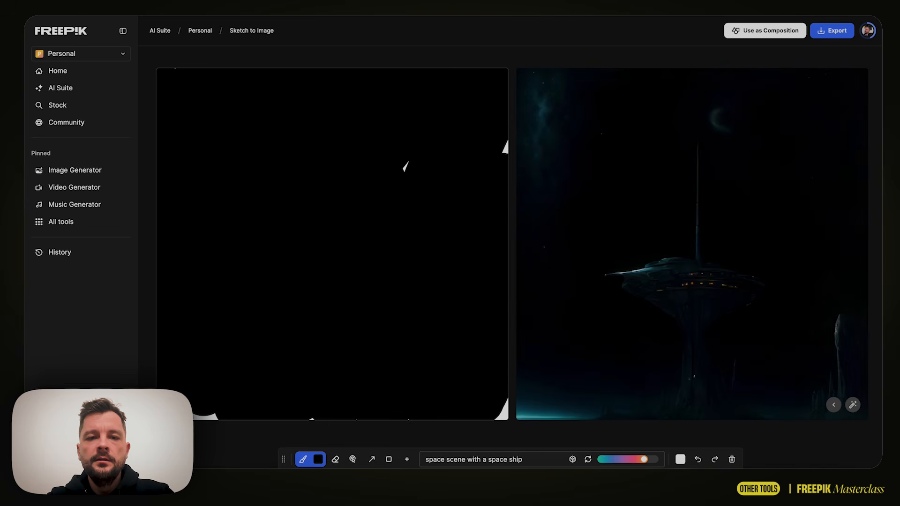
Step: Paint a large round planet in red #EE6868 in the upper right part of the sketch
{"action": "left_click", "coordinate": [318, 459]}
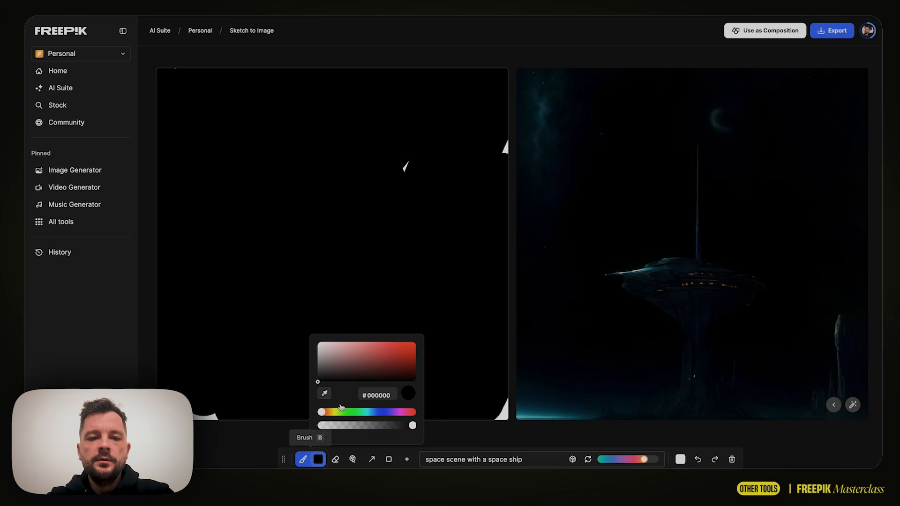
{"action": "left_click", "coordinate": [365, 347]}
{"action": "left_click", "coordinate": [373, 345]}
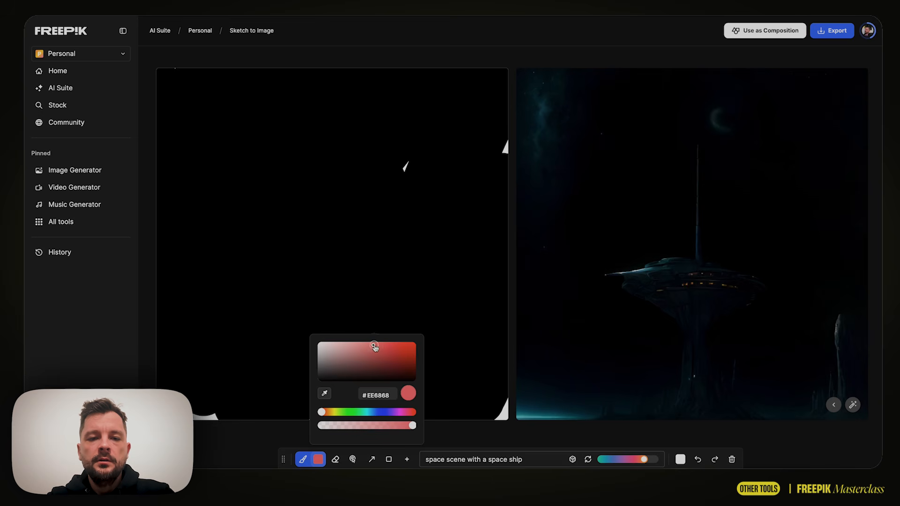
{"action": "left_click", "coordinate": [304, 460]}
{"action": "mouse_move", "coordinate": [394, 166]}
{"action": "left_mouse_down"}
{"action": "mouse_move", "coordinate": [401, 156]}
{"action": "mouse_move", "coordinate": [407, 177]}
{"action": "mouse_move", "coordinate": [393, 197]}
{"action": "mouse_move", "coordinate": [357, 155]}
{"action": "left_mouse_up"}
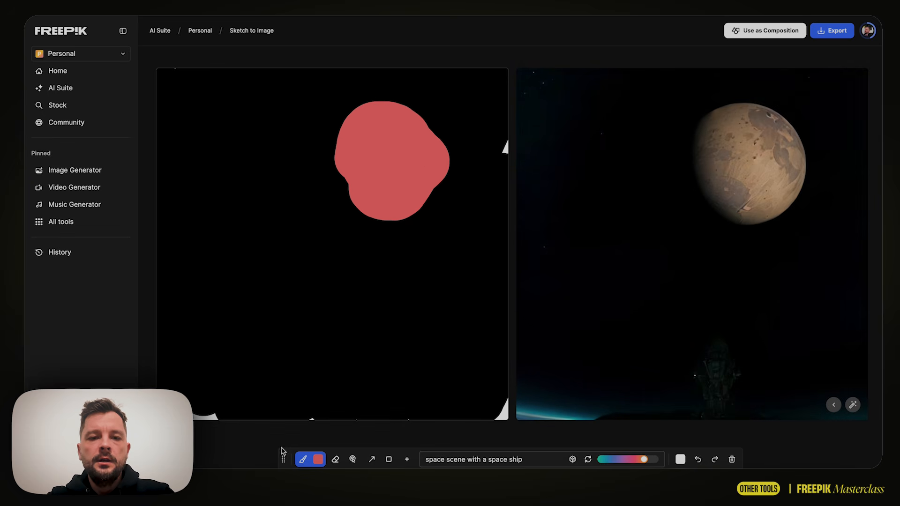
Step: Paint a second planet in yellow #E9EE68, cut off by the left edge of the sketch
{"action": "left_click", "coordinate": [318, 460]}
{"action": "left_click", "coordinate": [337, 412]}
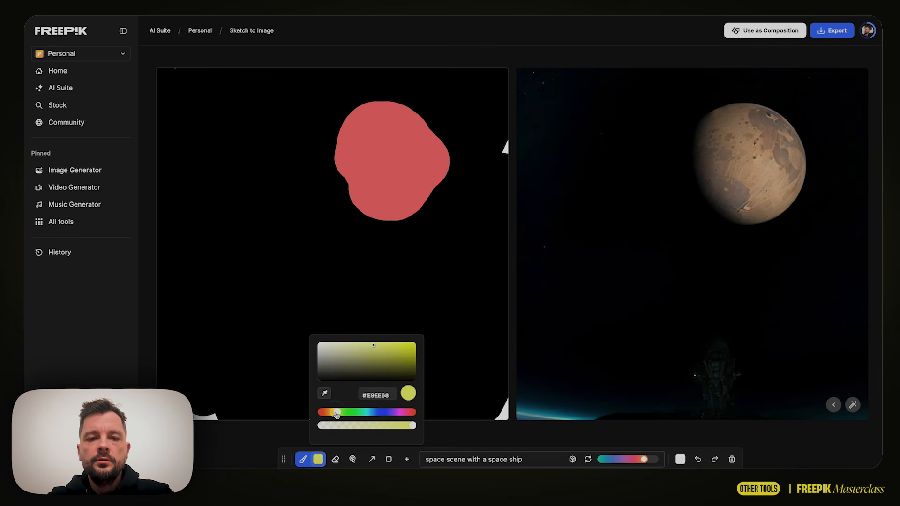
{"action": "mouse_move", "coordinate": [182, 255]}
{"action": "left_mouse_down"}
{"action": "mouse_move", "coordinate": [181, 282]}
{"action": "mouse_move", "coordinate": [171, 255]}
{"action": "mouse_move", "coordinate": [196, 265]}
{"action": "mouse_move", "coordinate": [130, 308]}
{"action": "left_mouse_up"}
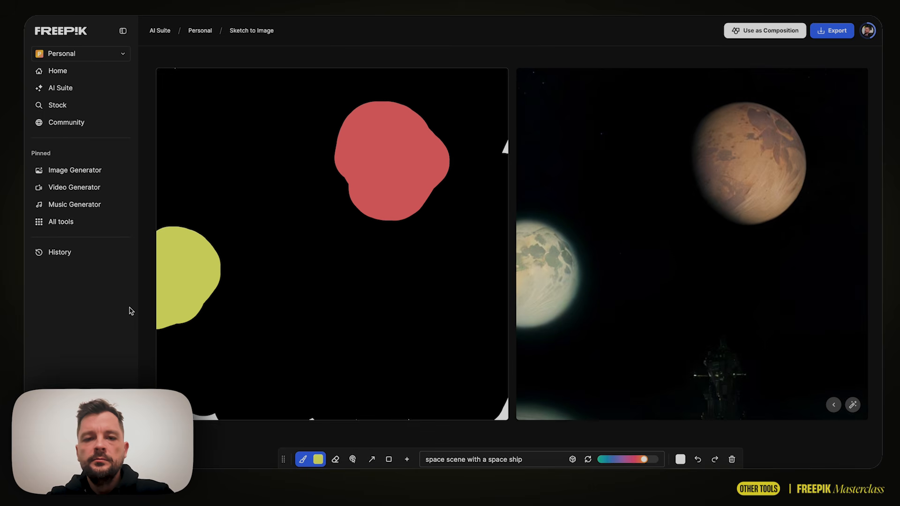
Step: Reduce the brush size and draw the spaceship in light gray #D5D5D5 in the lower right half of the sketch
{"action": "left_click", "coordinate": [318, 460]}
{"action": "mouse_move", "coordinate": [334, 363]}
{"action": "left_mouse_down"}
{"action": "mouse_move", "coordinate": [315, 359]}
{"action": "mouse_move", "coordinate": [318, 349]}
{"action": "left_mouse_up"}
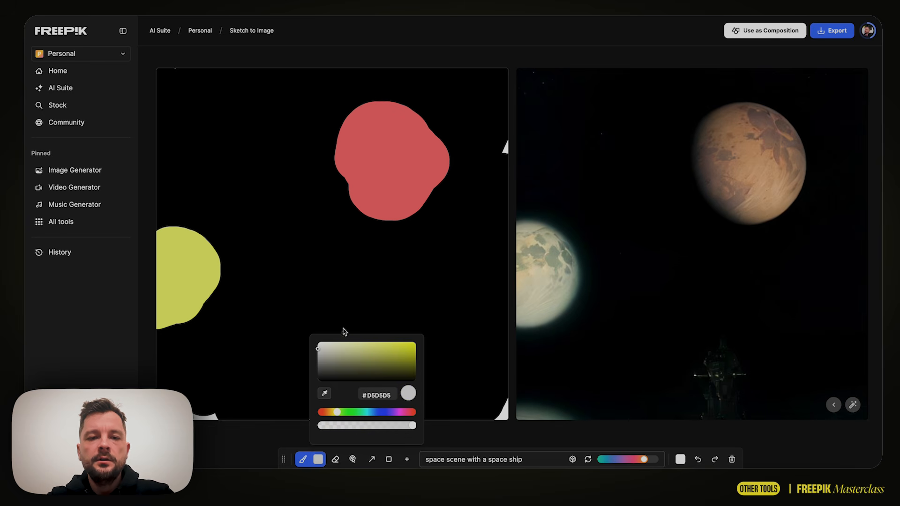
{"action": "left_click", "coordinate": [303, 459]}
{"action": "left_click", "coordinate": [351, 435]}
{"action": "left_click_drag", "start_coordinate": [351, 435], "coordinate": [346, 435]}
{"action": "mouse_move", "coordinate": [342, 323]}
{"action": "left_mouse_down"}
{"action": "mouse_move", "coordinate": [344, 288]}
{"action": "mouse_move", "coordinate": [341, 324]}
{"action": "mouse_move", "coordinate": [390, 422]}
{"action": "left_mouse_up"}
{"action": "mouse_move", "coordinate": [355, 289]}
{"action": "left_mouse_down"}
{"action": "mouse_move", "coordinate": [384, 281]}
{"action": "mouse_move", "coordinate": [498, 400]}
{"action": "left_mouse_up"}
{"action": "mouse_move", "coordinate": [412, 334]}
{"action": "left_mouse_down"}
{"action": "mouse_move", "coordinate": [371, 310]}
{"action": "mouse_move", "coordinate": [361, 323]}
{"action": "mouse_move", "coordinate": [417, 426]}
{"action": "mouse_move", "coordinate": [451, 385]}
{"action": "mouse_move", "coordinate": [499, 426]}
{"action": "mouse_move", "coordinate": [445, 416]}
{"action": "mouse_move", "coordinate": [464, 408]}
{"action": "left_mouse_up"}
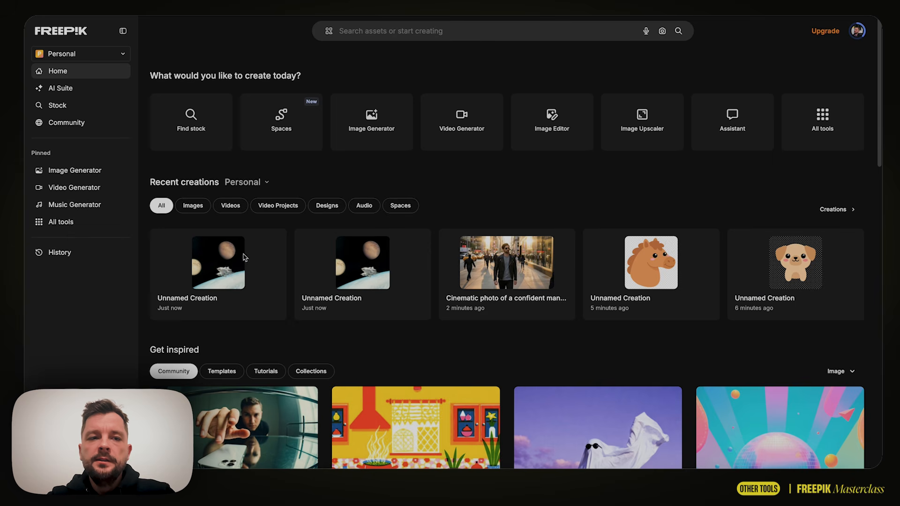
Step: Create a new space in Spaces and add an Image Generator as its first node
{"action": "mouse_move", "coordinate": [79, 223]}
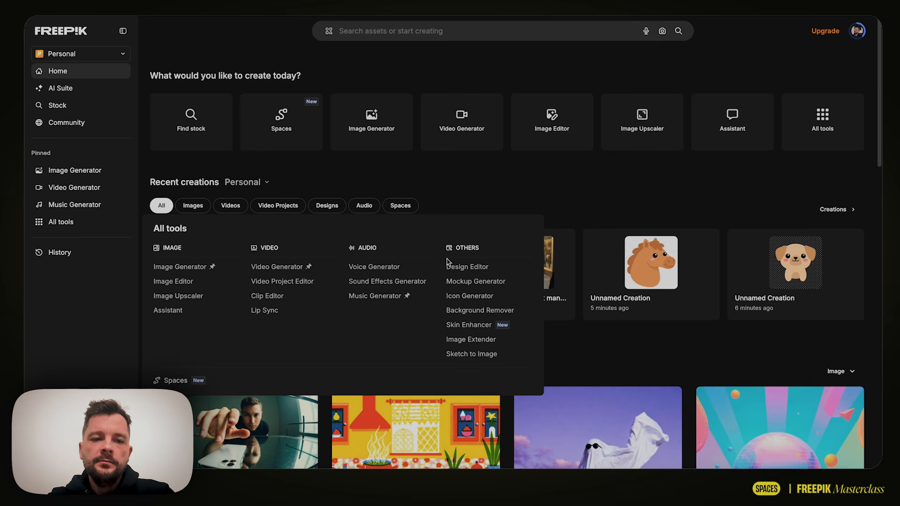
{"action": "left_click", "coordinate": [173, 381]}
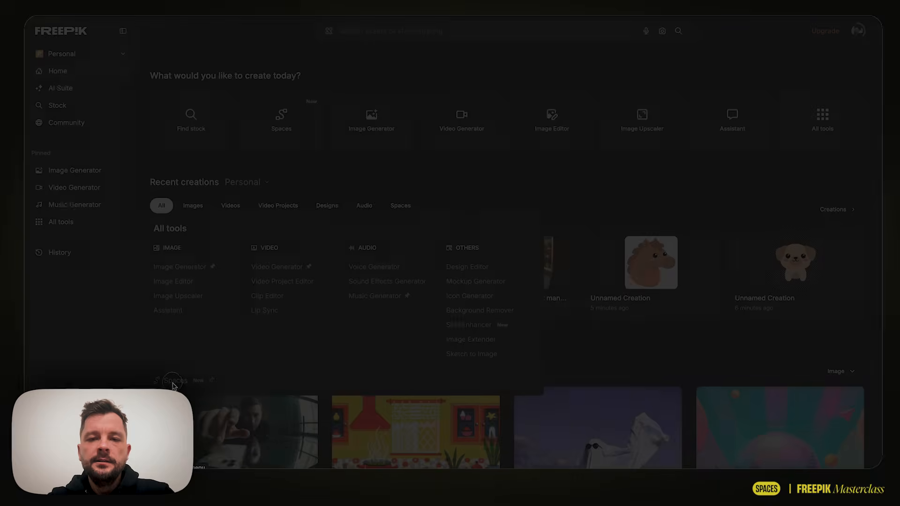
{"action": "left_click", "coordinate": [211, 112]}
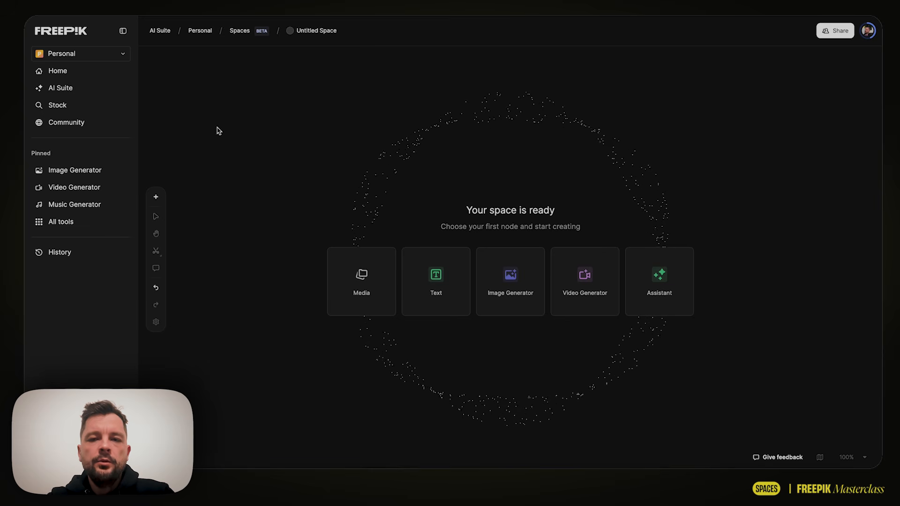
{"action": "left_click", "coordinate": [513, 290]}
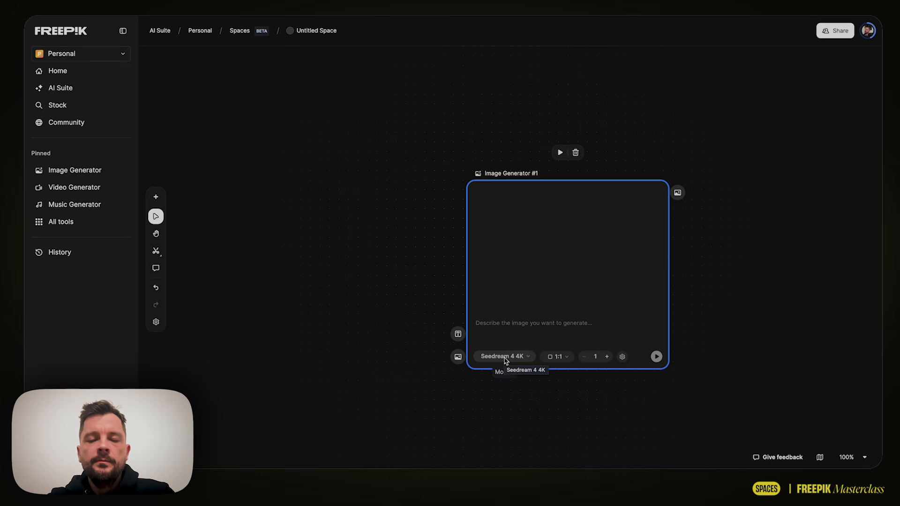
Step: Set the Image Generator node to the Google Nano Banana Pro model, 1:1 aspect ratio and 2K resolution
{"action": "left_click", "coordinate": [527, 358]}
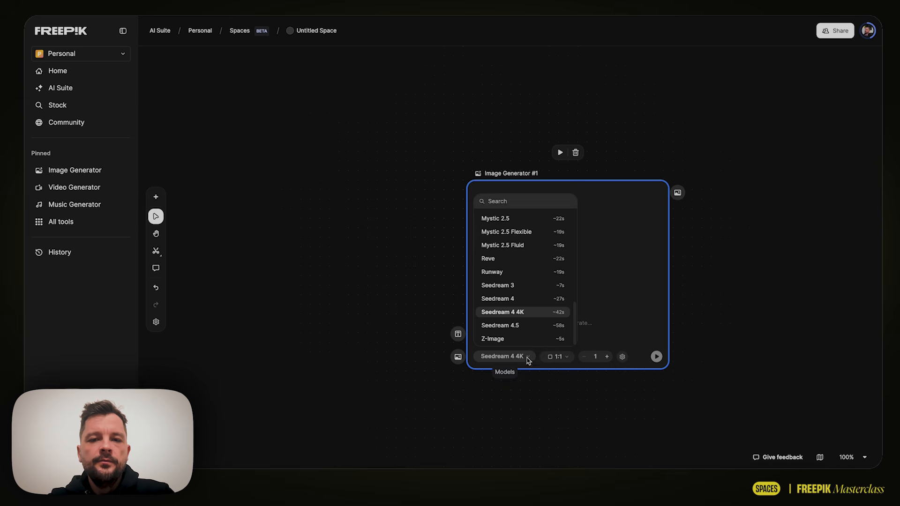
{"action": "scroll", "coordinate": [520, 234], "scroll_direction": "up", "scroll_amount": 1}
{"action": "scroll", "coordinate": [521, 233], "scroll_direction": "up", "scroll_amount": 5}
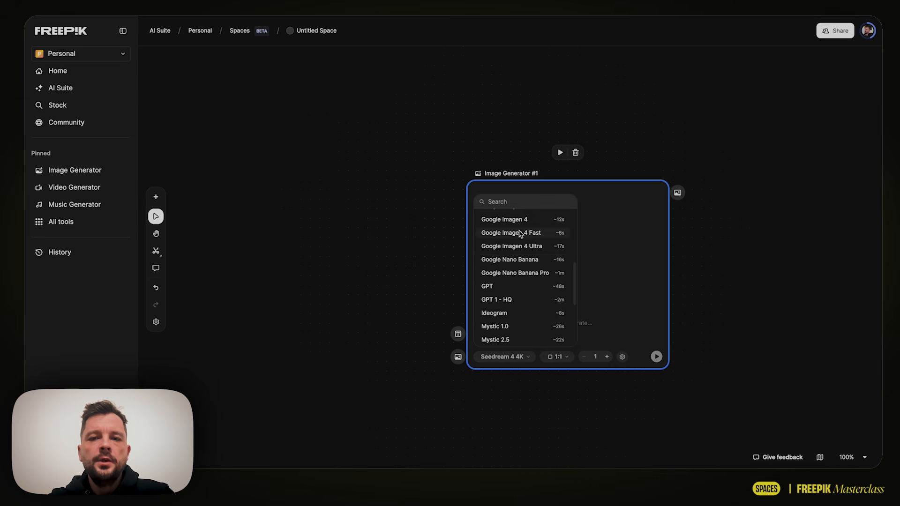
{"action": "left_click", "coordinate": [521, 275]}
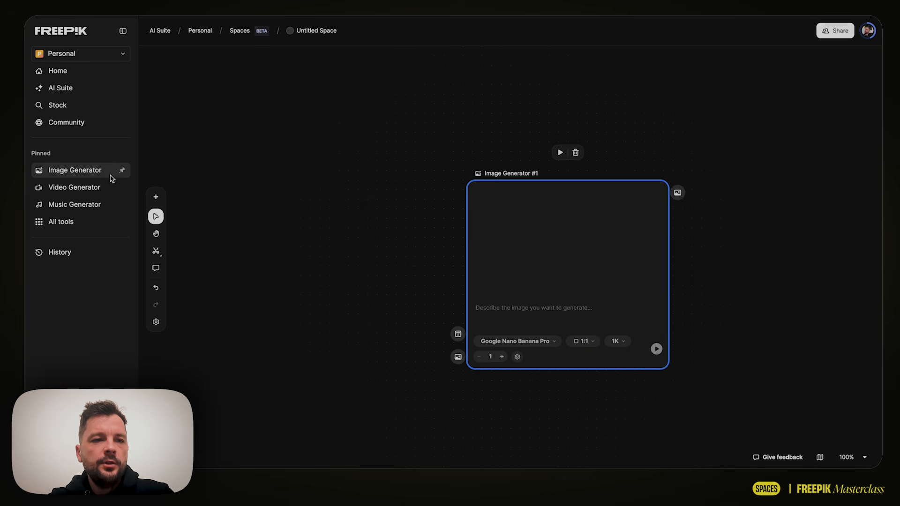
{"action": "left_click", "coordinate": [589, 342]}
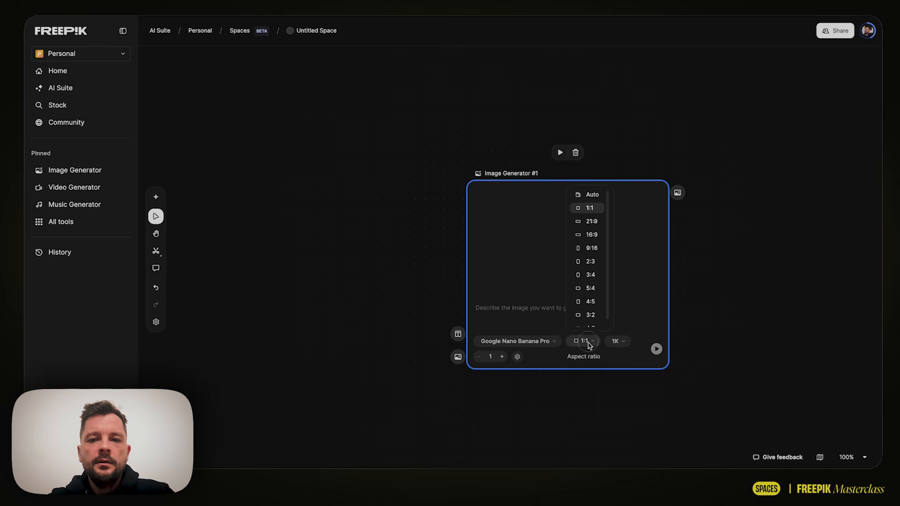
{"action": "left_click", "coordinate": [591, 209]}
{"action": "left_click", "coordinate": [624, 343]}
{"action": "left_click", "coordinate": [620, 373]}
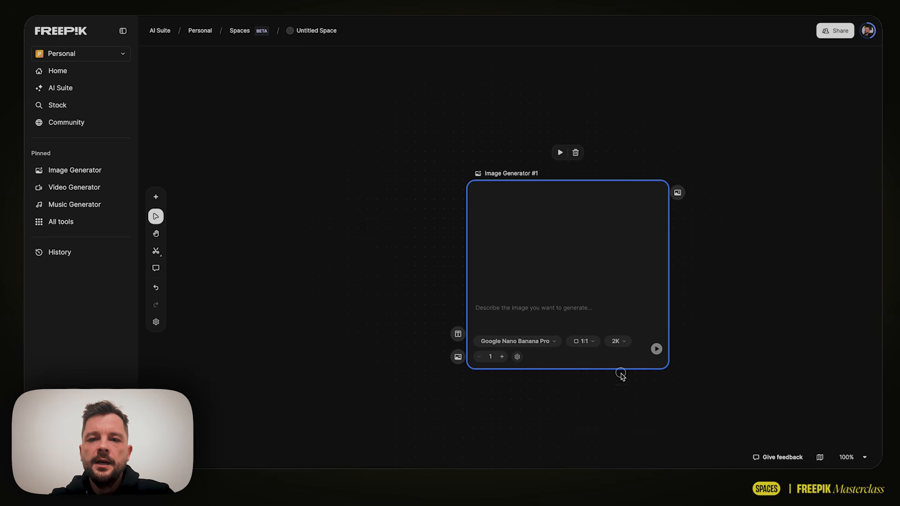
Step: Add a Text node beside the Image Generator node with the prompt "professional photograph of a street in paris"
{"action": "scroll", "coordinate": [557, 409], "scroll_direction": "left", "scroll_amount": 2}
{"action": "scroll", "coordinate": [556, 408], "scroll_direction": "up", "scroll_amount": 1}
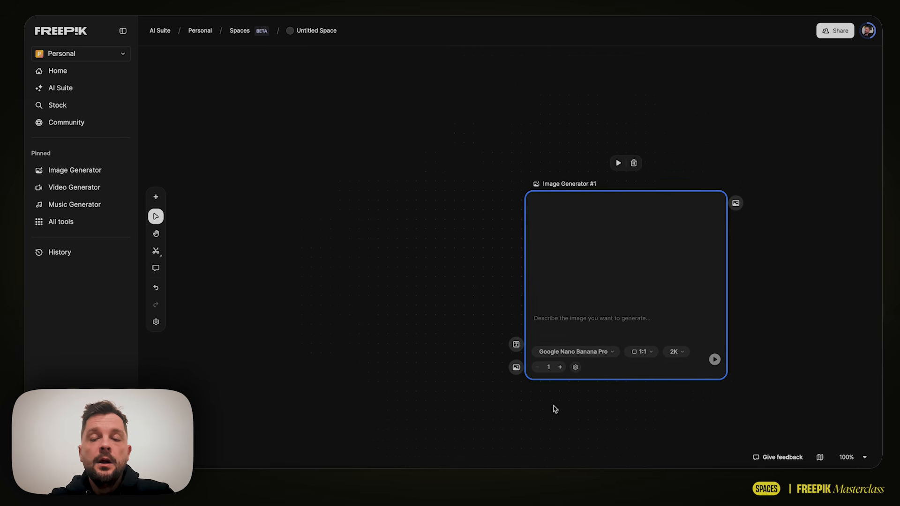
{"action": "scroll", "coordinate": [555, 409], "scroll_direction": "down", "scroll_amount": 1}
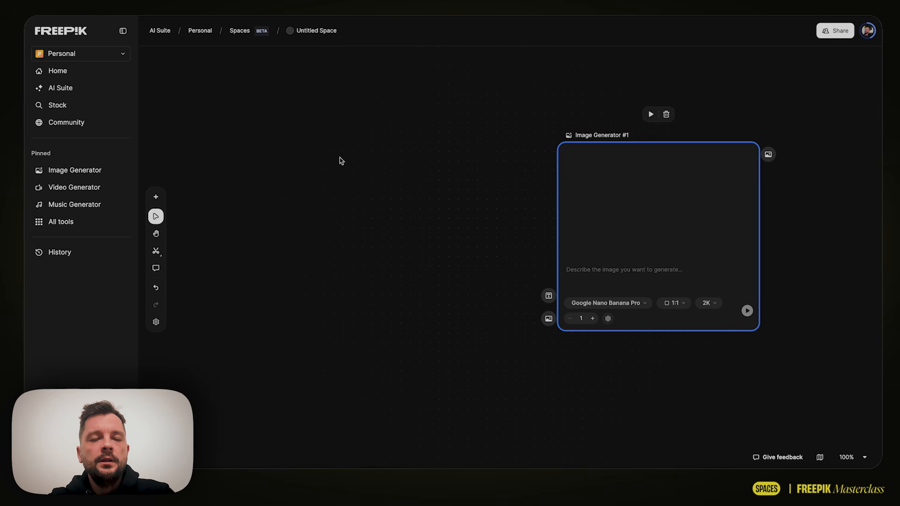
{"action": "double_click", "coordinate": [340, 158]}
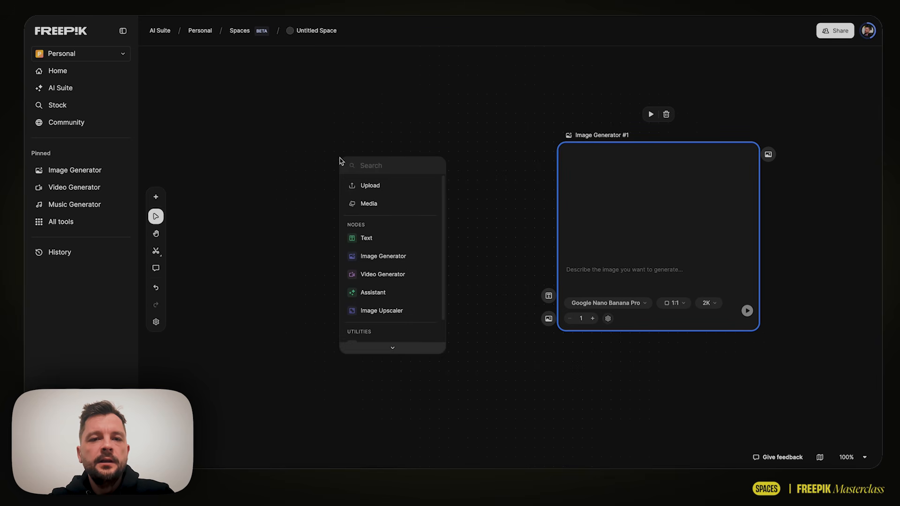
{"action": "left_click", "coordinate": [367, 238]}
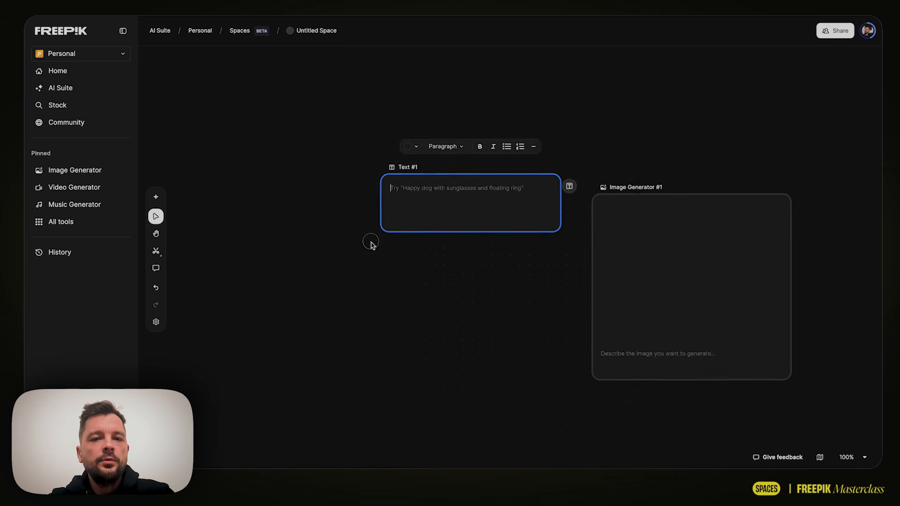
{"action": "left_click", "coordinate": [367, 189]}
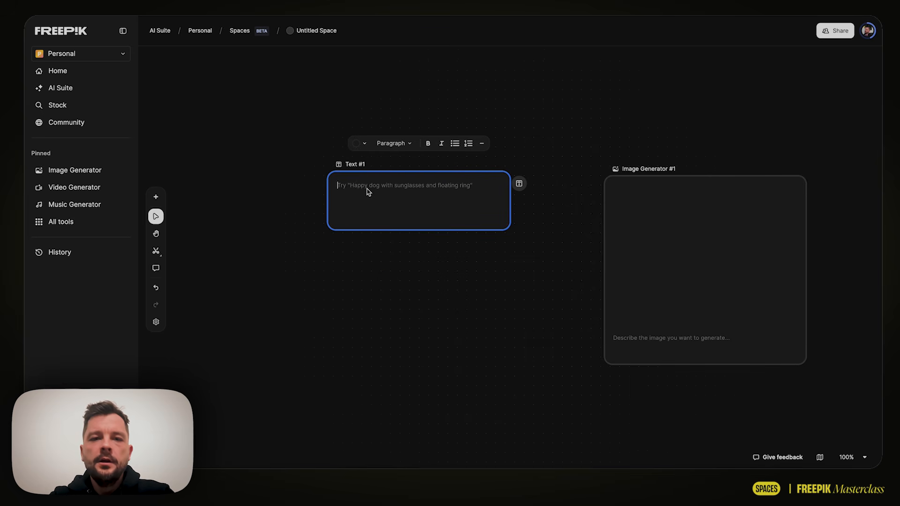
{"action": "type", "text": "pr"}
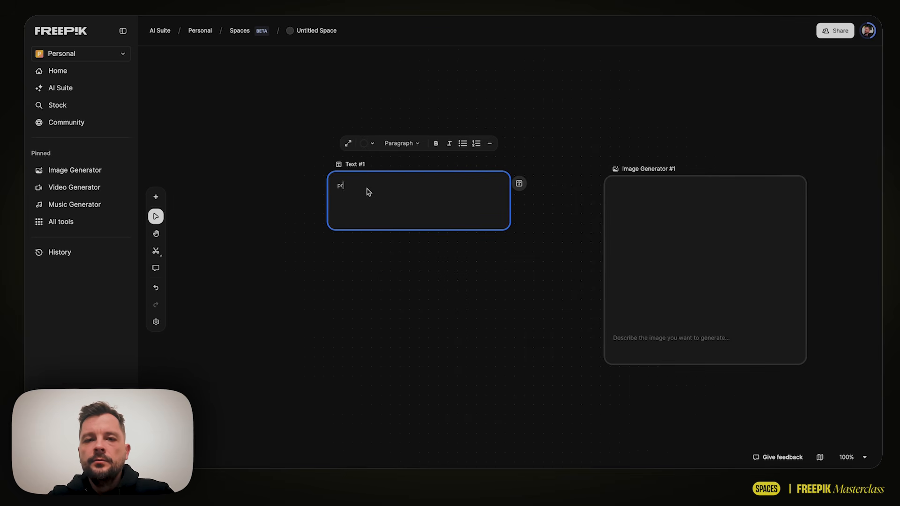
{"action": "type", "text": "ofessional "}
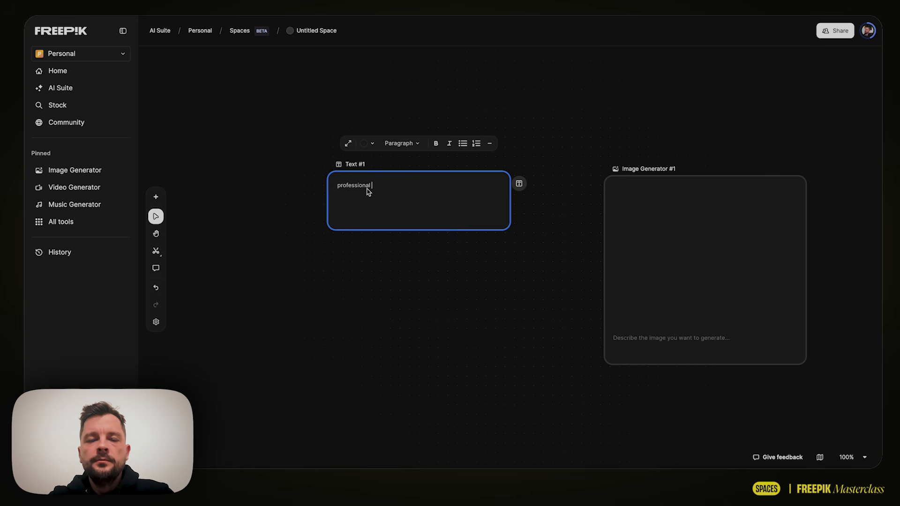
{"action": "type", "text": "photogra"}
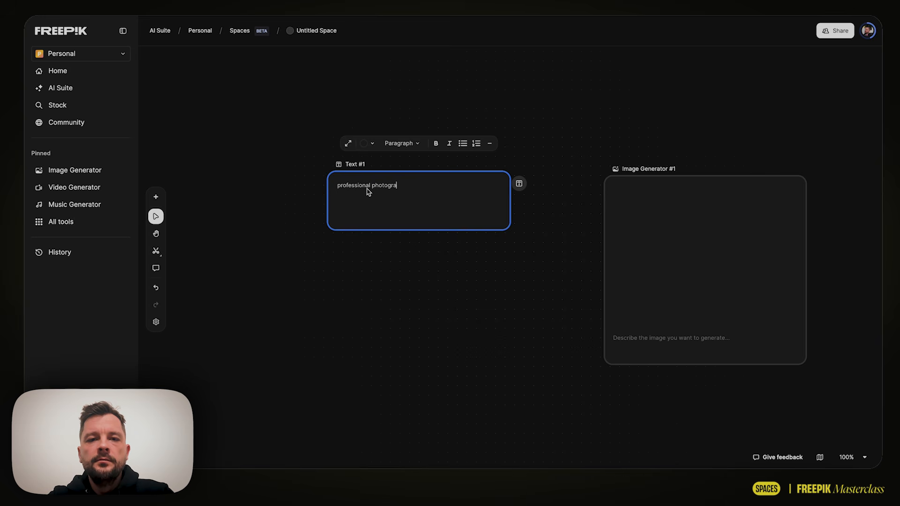
{"action": "type", "text": "ph of a "}
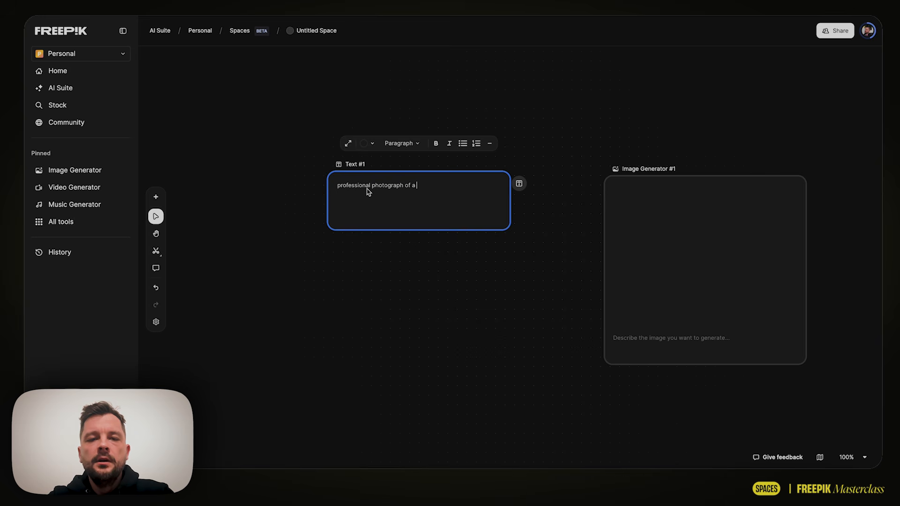
{"action": "type", "text": "street"}
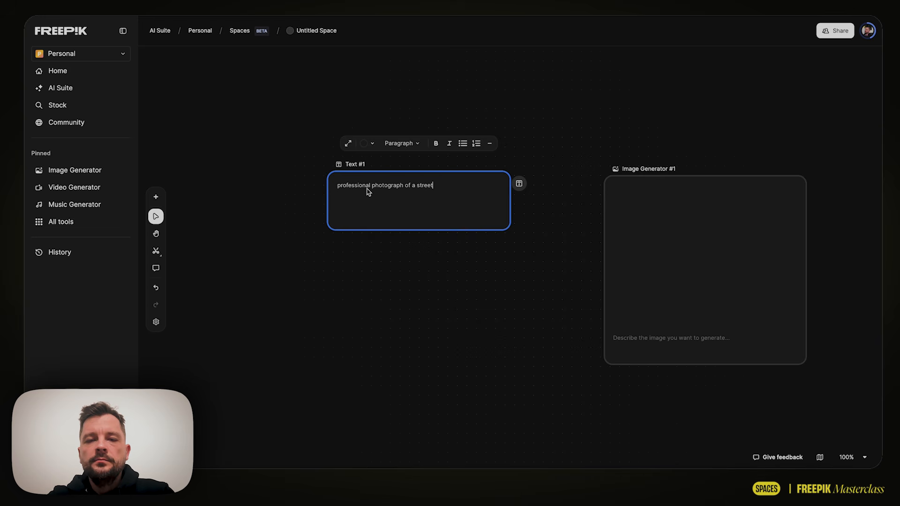
{"action": "type", "text": " in paris"}
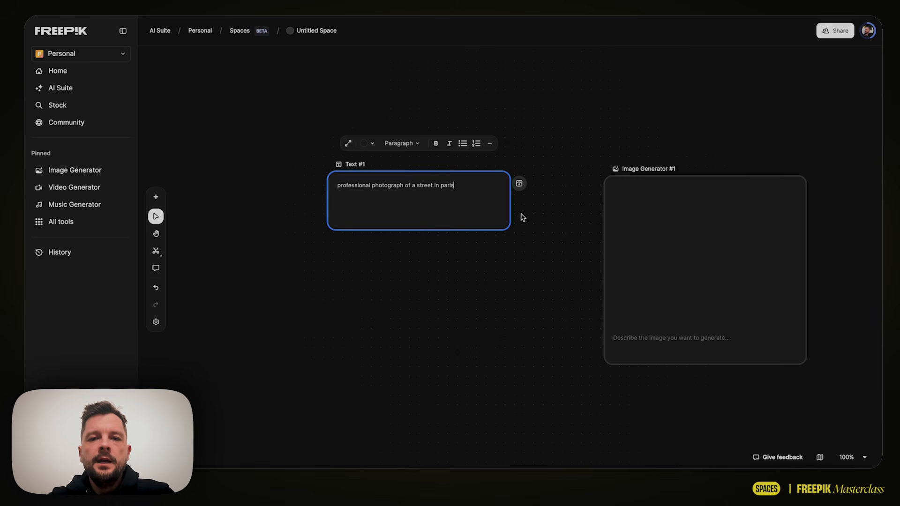
{"action": "mouse_move", "coordinate": [649, 305]}
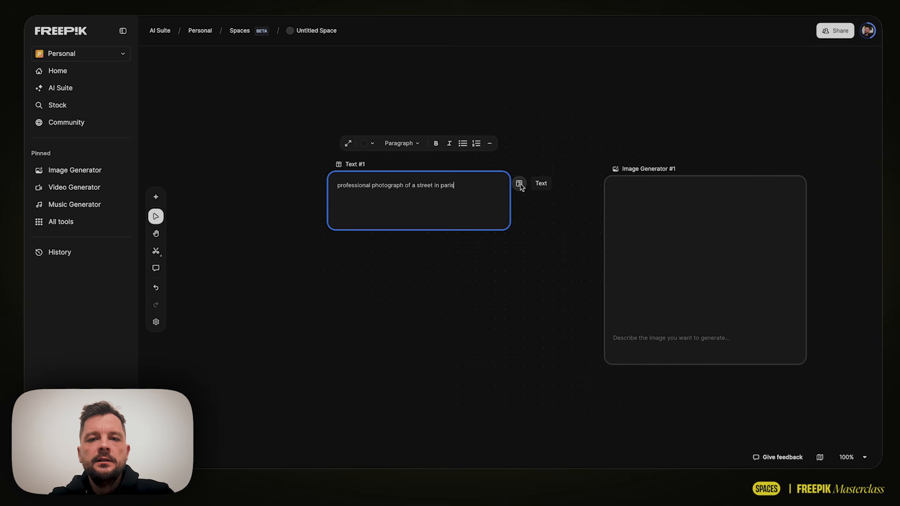
Step: Connect the Text node to the Image Generator's prompt input and generate the Paris street image
{"action": "left_click_drag", "start_coordinate": [520, 185], "coordinate": [596, 329]}
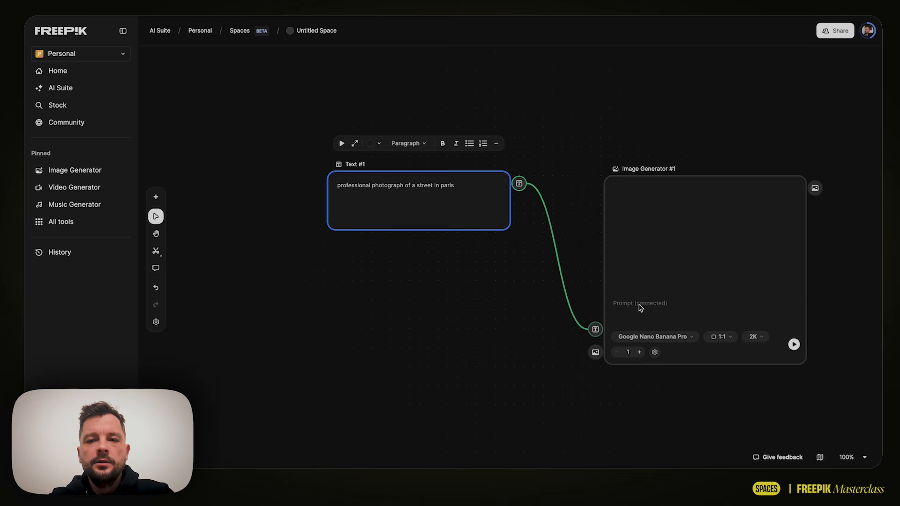
{"action": "scroll", "coordinate": [658, 288], "scroll_direction": "down", "scroll_amount": 1}
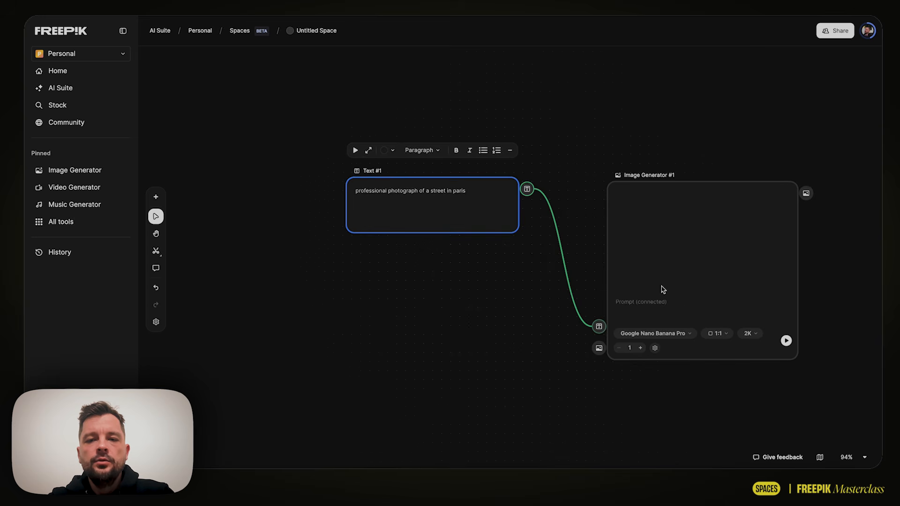
{"action": "scroll", "coordinate": [661, 287], "scroll_direction": "down", "scroll_amount": 3}
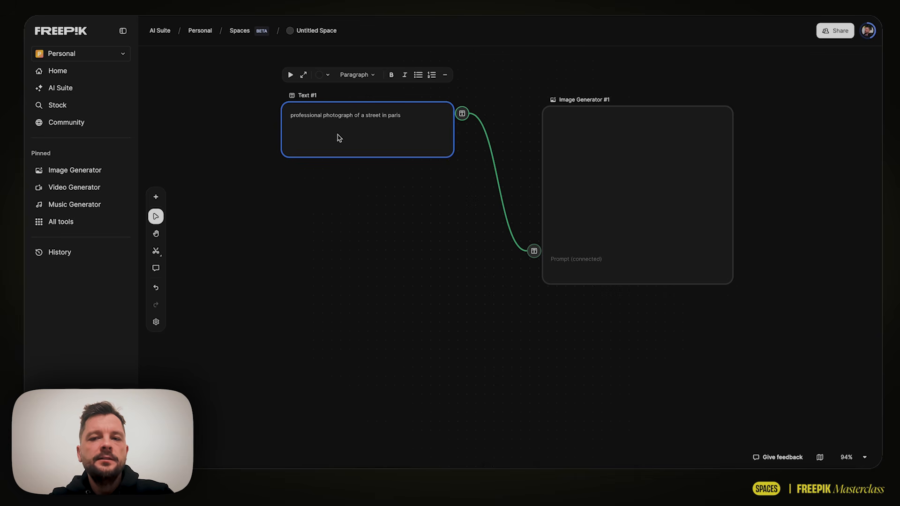
{"action": "mouse_move", "coordinate": [633, 223]}
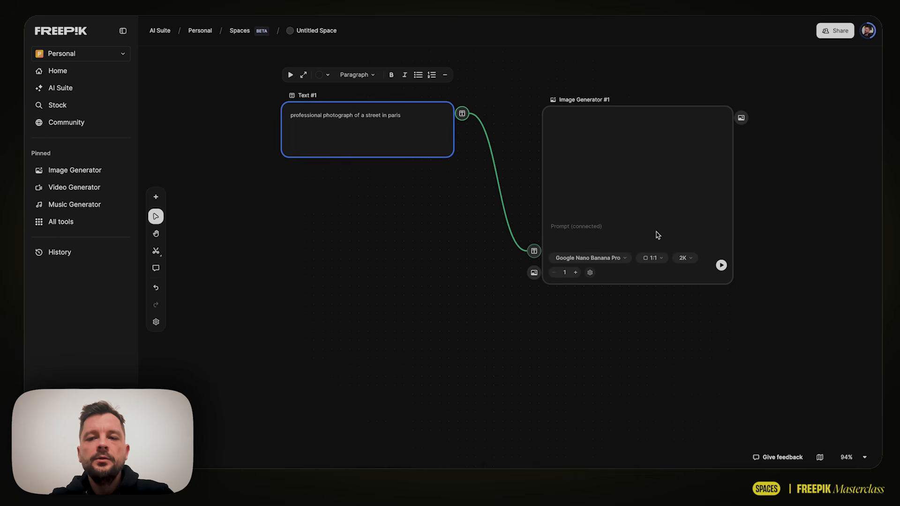
{"action": "left_click", "coordinate": [721, 266]}
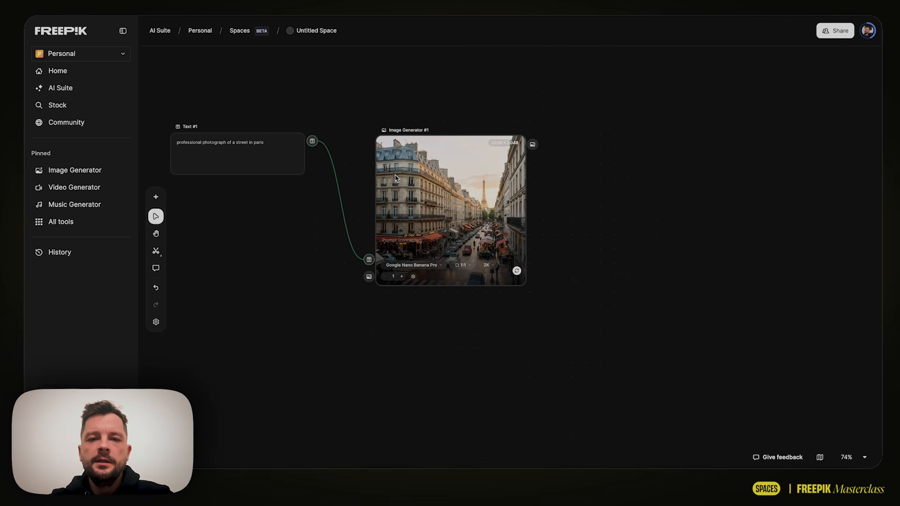
Step: Examine the generated Paris street image up close and within the node layout
{"action": "scroll", "coordinate": [478, 224], "scroll_direction": "up", "scroll_amount": 5}
{"action": "scroll", "coordinate": [484, 227], "scroll_direction": "up", "scroll_amount": 2}
{"action": "scroll", "coordinate": [483, 228], "scroll_direction": "left", "scroll_amount": 2}
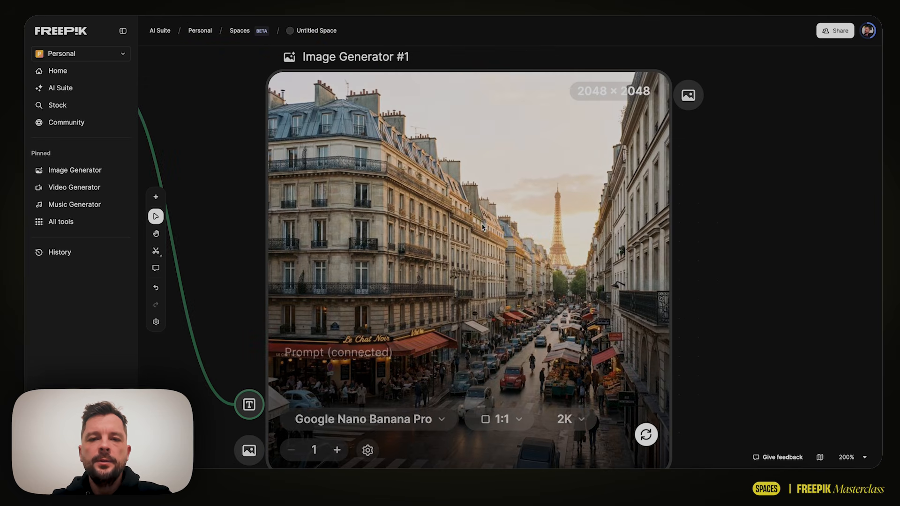
{"action": "scroll", "coordinate": [487, 214], "scroll_direction": "down", "scroll_amount": 5}
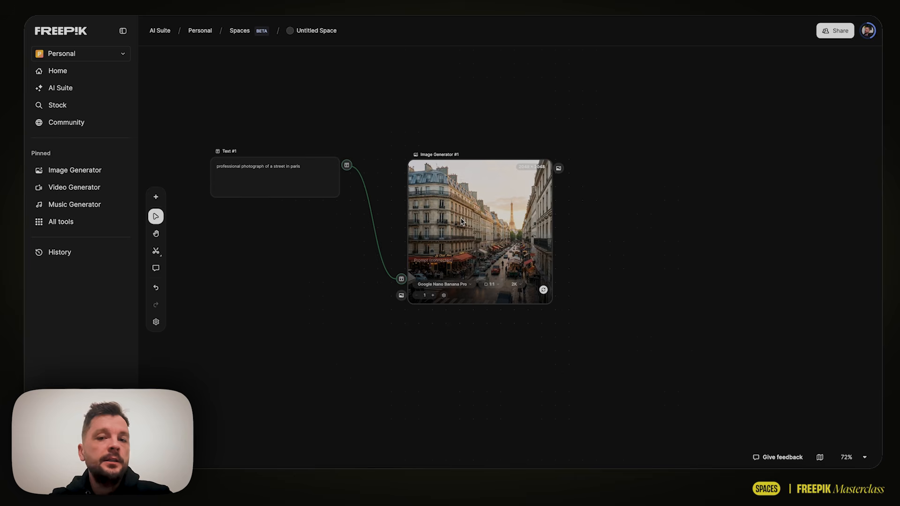
{"action": "scroll", "coordinate": [598, 288], "scroll_direction": "down", "scroll_amount": 5}
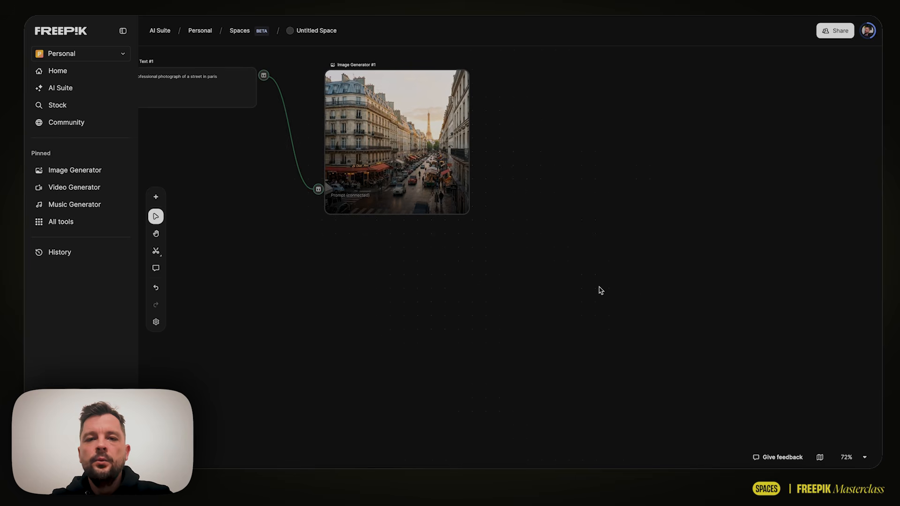
{"action": "scroll", "coordinate": [486, 222], "scroll_direction": "up", "scroll_amount": 3}
{"action": "scroll", "coordinate": [486, 222], "scroll_direction": "left", "scroll_amount": 3}
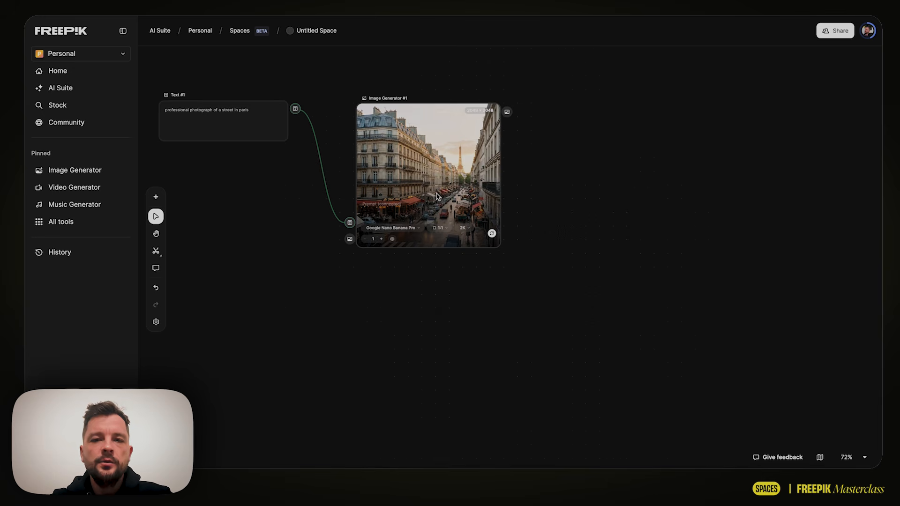
{"action": "scroll", "coordinate": [437, 196], "scroll_direction": "up", "scroll_amount": 3}
{"action": "scroll", "coordinate": [437, 196], "scroll_direction": "right", "scroll_amount": 2}
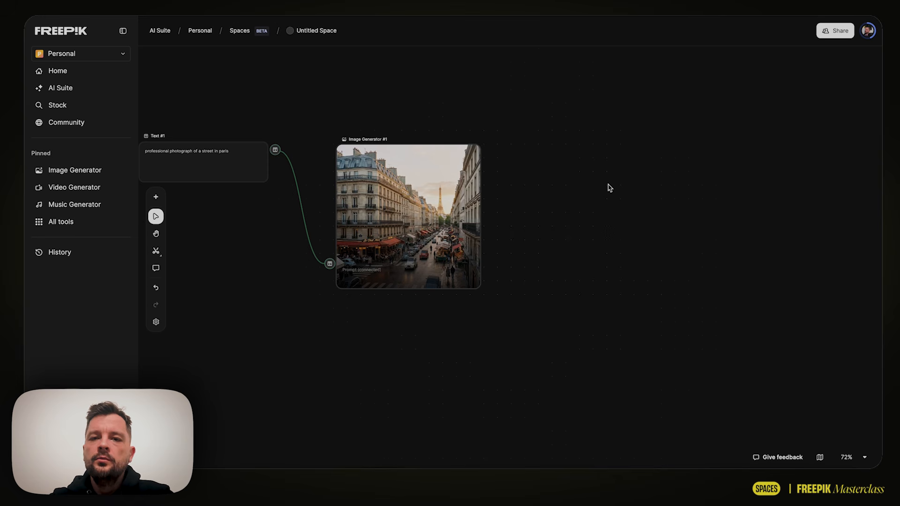
Step: Add a second Image Generator node beyond the first, set its aspect ratio to 16:9 and move it slightly lower
{"action": "double_click", "coordinate": [581, 149]}
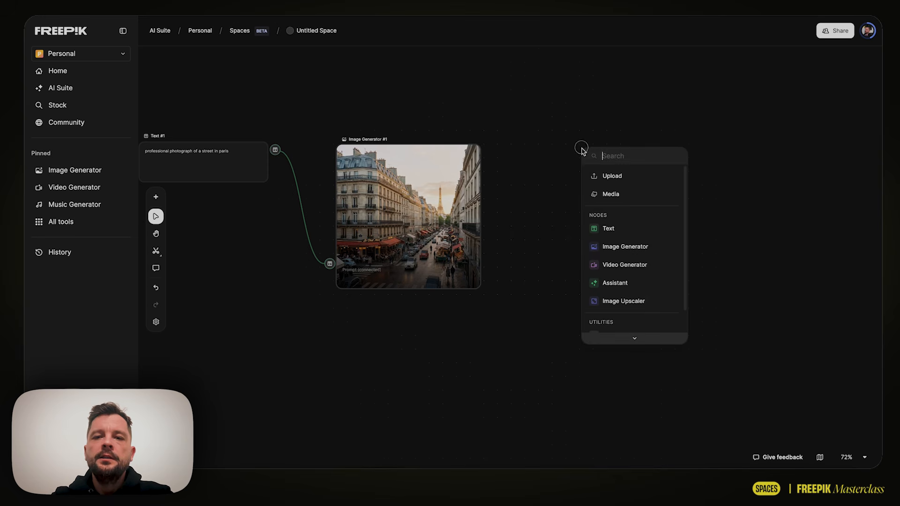
{"action": "left_click", "coordinate": [619, 250]}
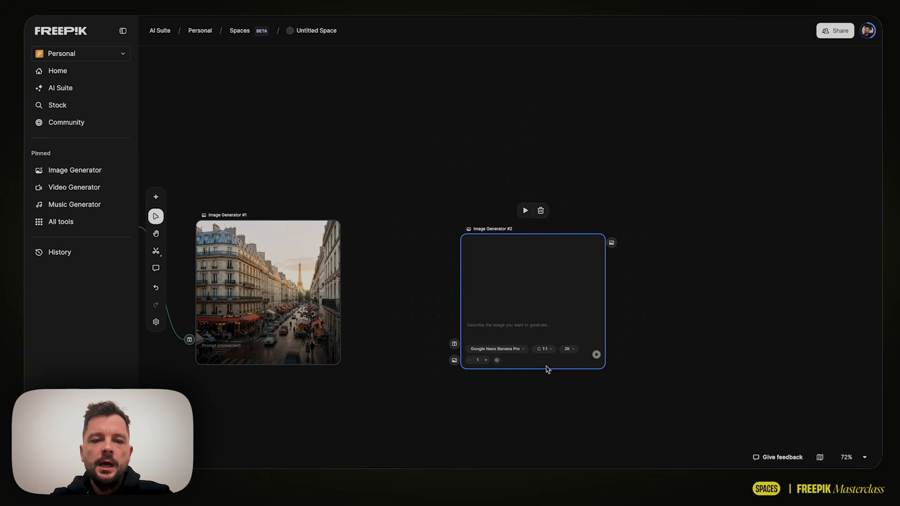
{"action": "left_click", "coordinate": [598, 231]}
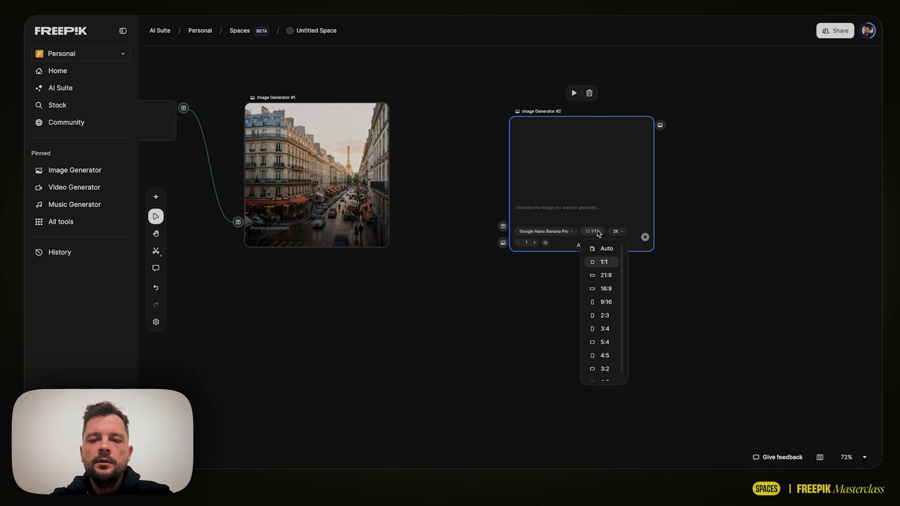
{"action": "left_click", "coordinate": [611, 289]}
{"action": "left_click_drag", "start_coordinate": [591, 175], "coordinate": [615, 261]}
Step: Add a Text node above the second Image Generator with the prompt "make this scene happen in the midnight"
{"action": "double_click", "coordinate": [500, 86]}
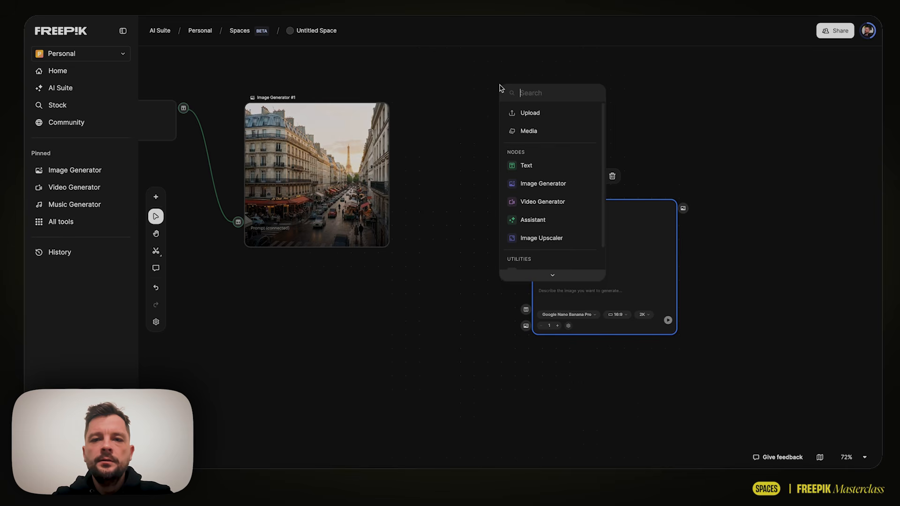
{"action": "left_click", "coordinate": [521, 165]}
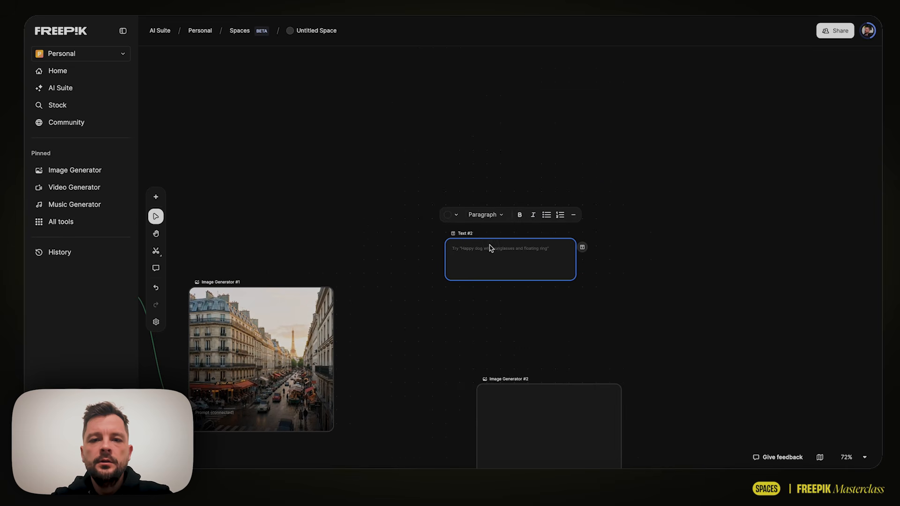
{"action": "type", "text": "m"}
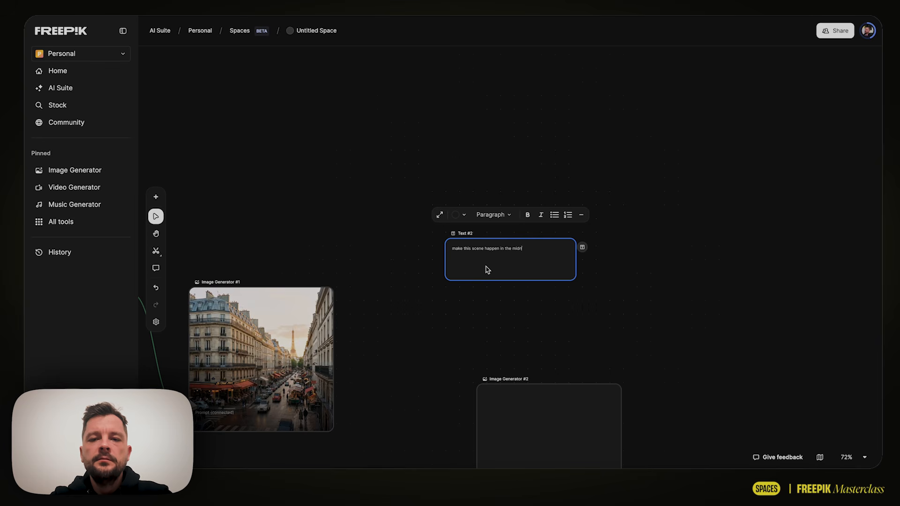
{"action": "scroll", "coordinate": [492, 315], "scroll_direction": "down", "scroll_amount": 5}
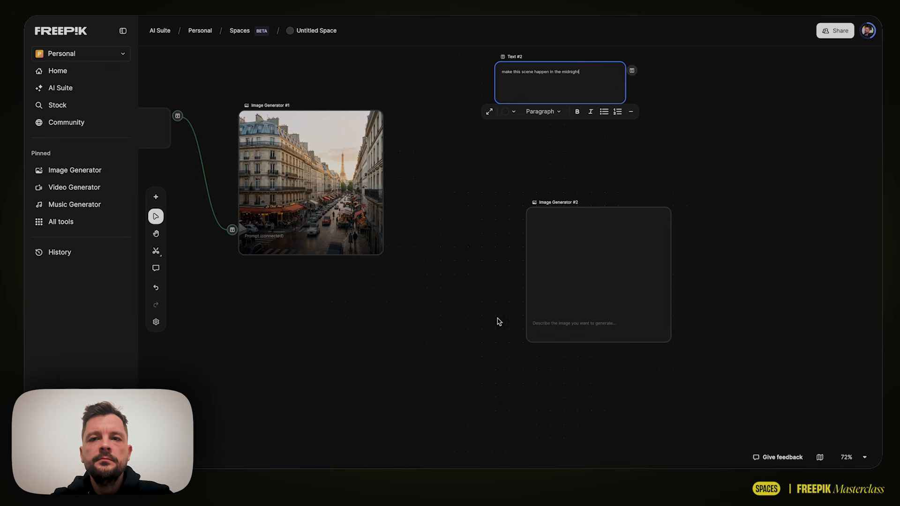
Step: Connect the midnight Text node and the first Image Generator's image output to the second Image Generator's prompt and image inputs
{"action": "left_click_drag", "start_coordinate": [632, 70], "coordinate": [518, 316]}
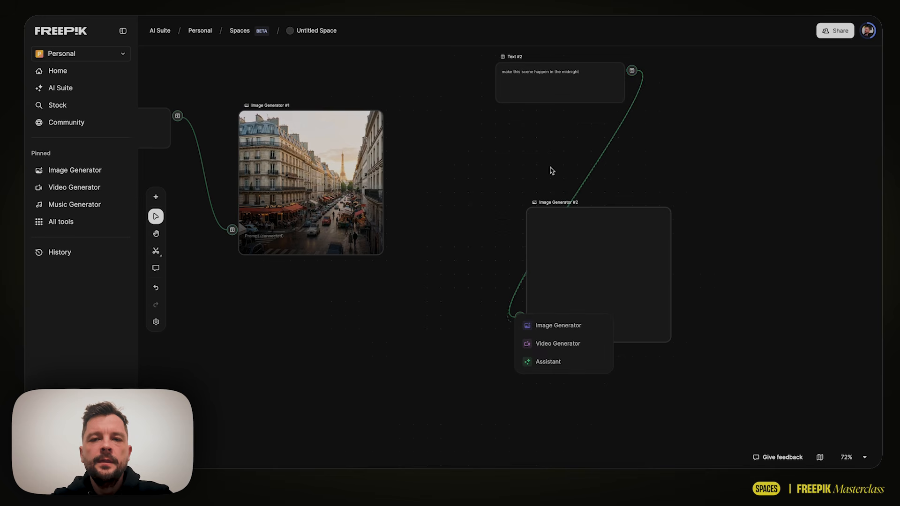
{"action": "left_click", "coordinate": [455, 282]}
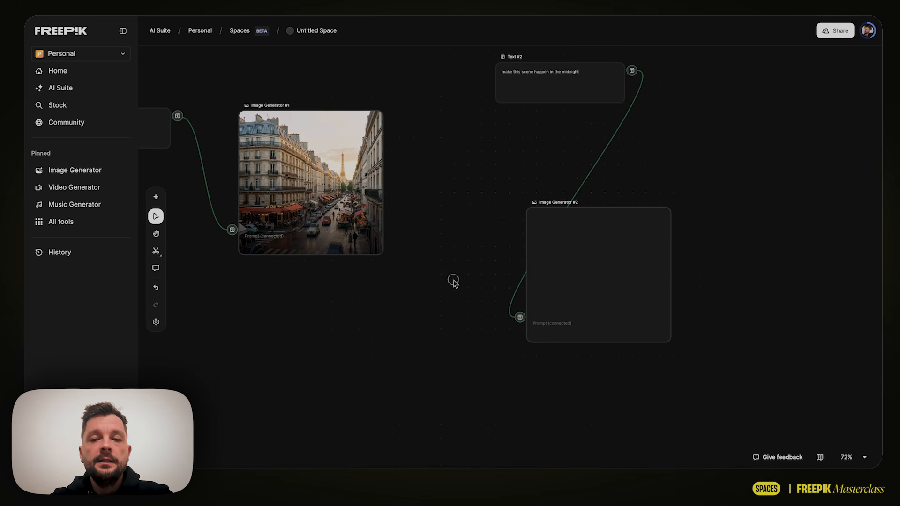
{"action": "left_click", "coordinate": [376, 141]}
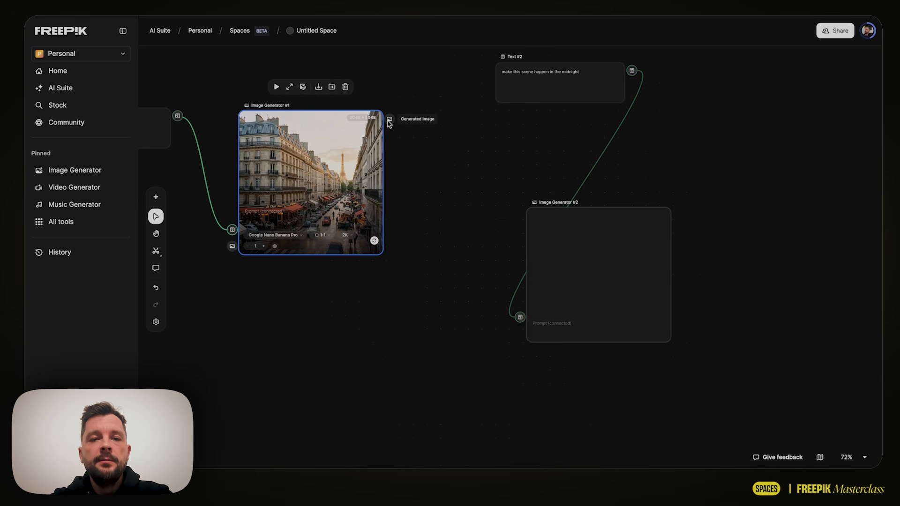
{"action": "left_click_drag", "start_coordinate": [389, 120], "coordinate": [521, 334]}
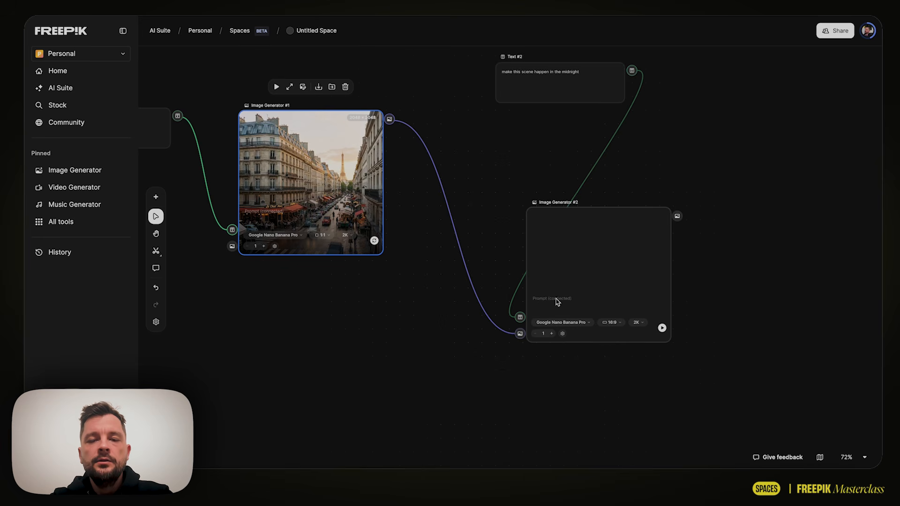
Step: Move the midnight Text node above the first Image Generator and bring the second Image Generator level with the first
{"action": "left_click", "coordinate": [573, 277]}
{"action": "left_click_drag", "start_coordinate": [562, 74], "coordinate": [325, 119]}
{"action": "left_click_drag", "start_coordinate": [609, 338], "coordinate": [577, 250]}
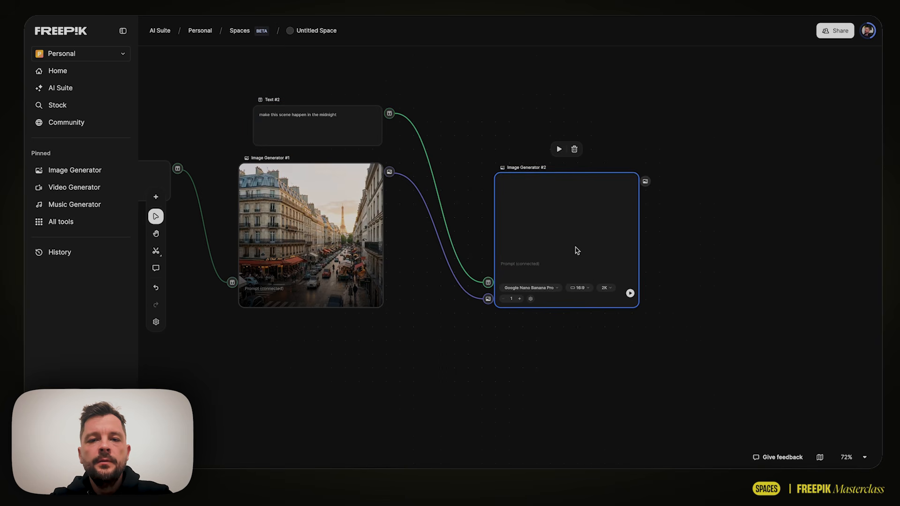
{"action": "scroll", "coordinate": [461, 296], "scroll_direction": "left", "scroll_amount": 3}
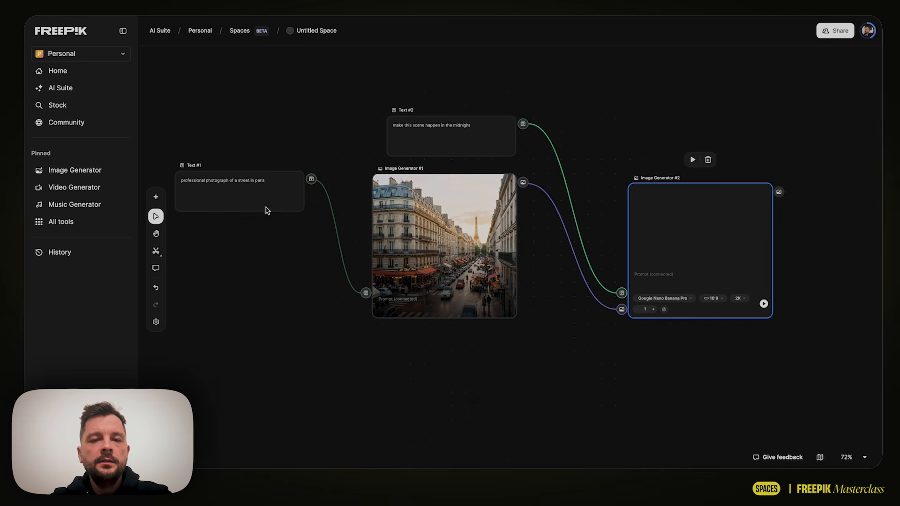
Step: Run the second Image Generator to produce the midnight version of the street
{"action": "scroll", "coordinate": [508, 267], "scroll_direction": "right", "scroll_amount": 5}
{"action": "scroll", "coordinate": [508, 267], "scroll_direction": "down", "scroll_amount": 2}
{"action": "scroll", "coordinate": [586, 244], "scroll_direction": "right", "scroll_amount": 3}
{"action": "scroll", "coordinate": [586, 244], "scroll_direction": "up", "scroll_amount": 1}
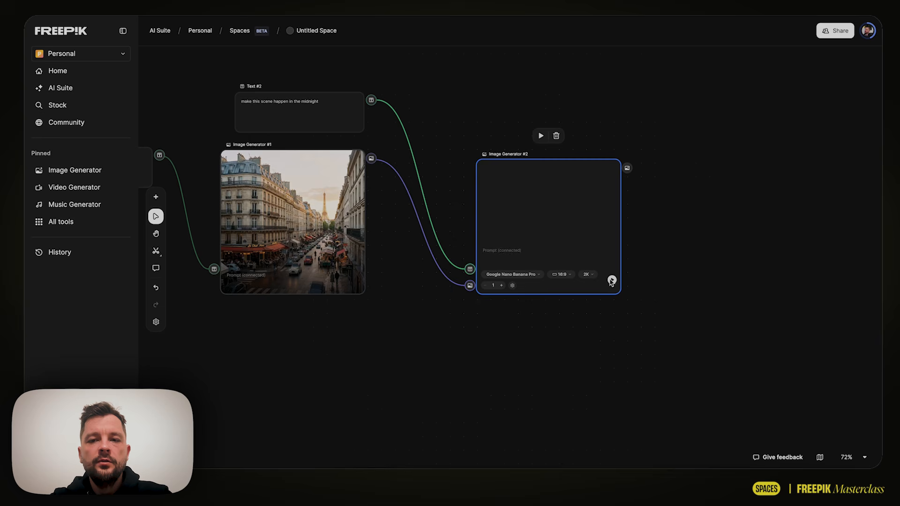
{"action": "left_click", "coordinate": [611, 280]}
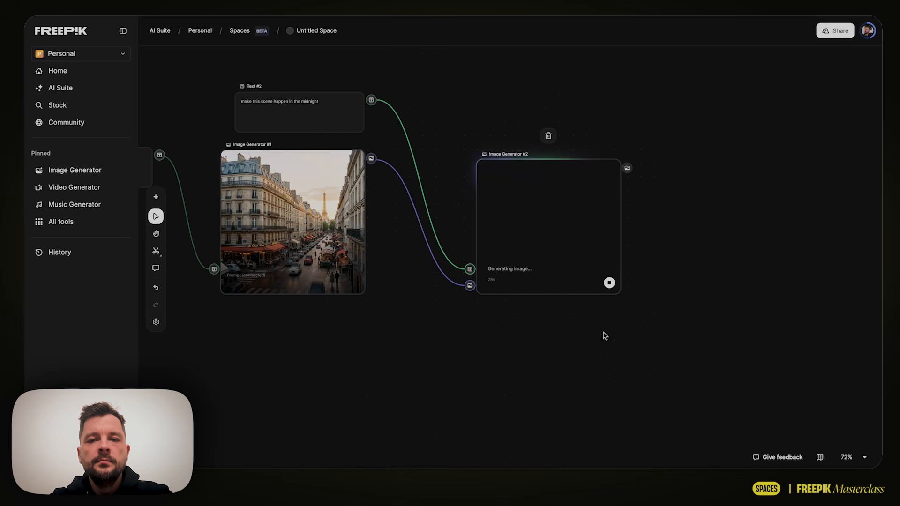
Step: Add a Video Generator node after the second Image Generator
{"action": "scroll", "coordinate": [603, 335], "scroll_direction": "down", "scroll_amount": 2}
{"action": "scroll", "coordinate": [604, 336], "scroll_direction": "down", "scroll_amount": 4}
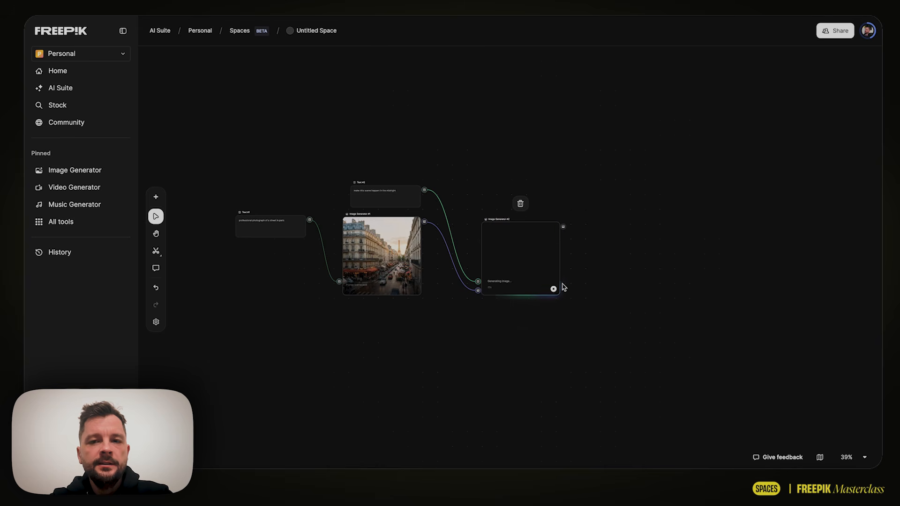
{"action": "scroll", "coordinate": [586, 286], "scroll_direction": "right", "scroll_amount": 5}
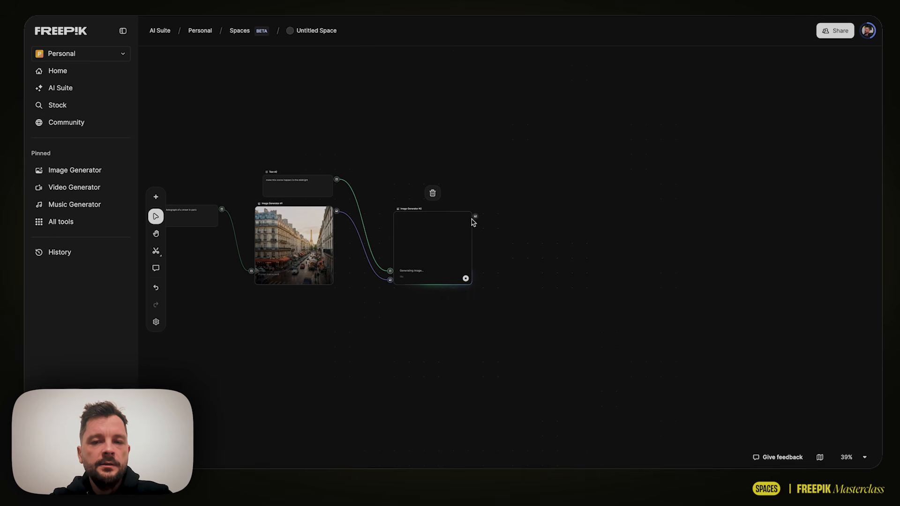
{"action": "double_click", "coordinate": [573, 253]}
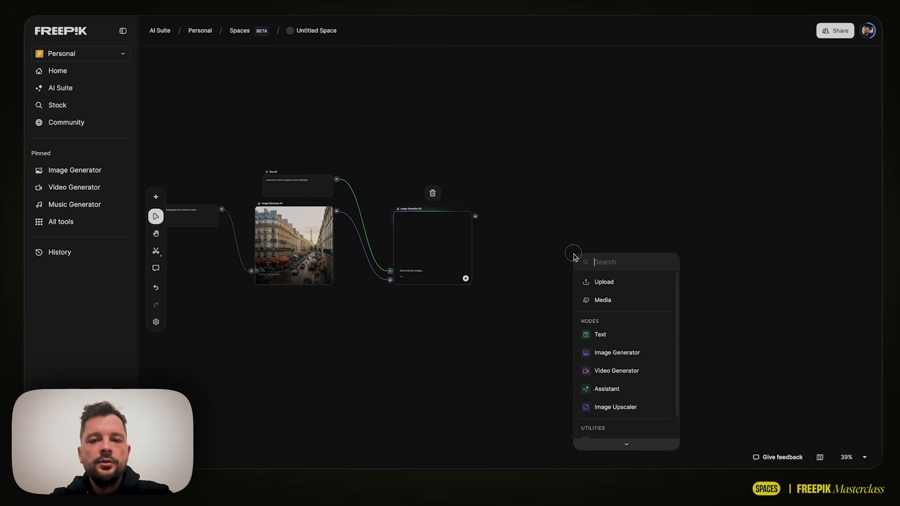
{"action": "left_click", "coordinate": [638, 372]}
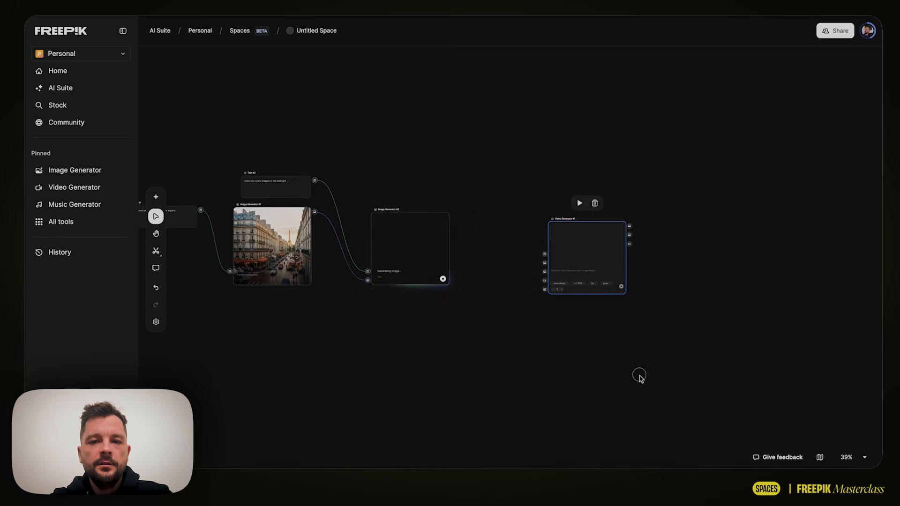
Step: Set the Video Generator node's model to Seedance 1.0 Pro
{"action": "scroll", "coordinate": [517, 297], "scroll_direction": "up", "scroll_amount": 2}
{"action": "scroll", "coordinate": [518, 296], "scroll_direction": "left", "scroll_amount": 2}
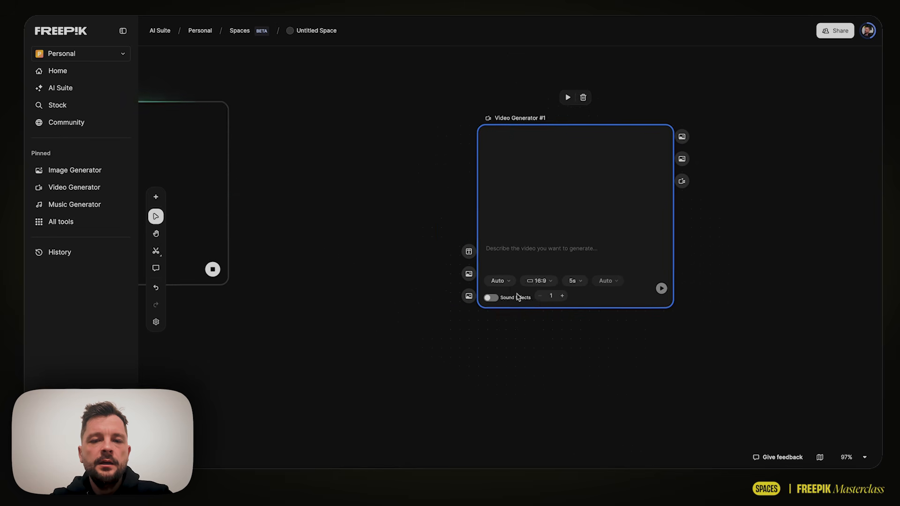
{"action": "left_click", "coordinate": [525, 295]}
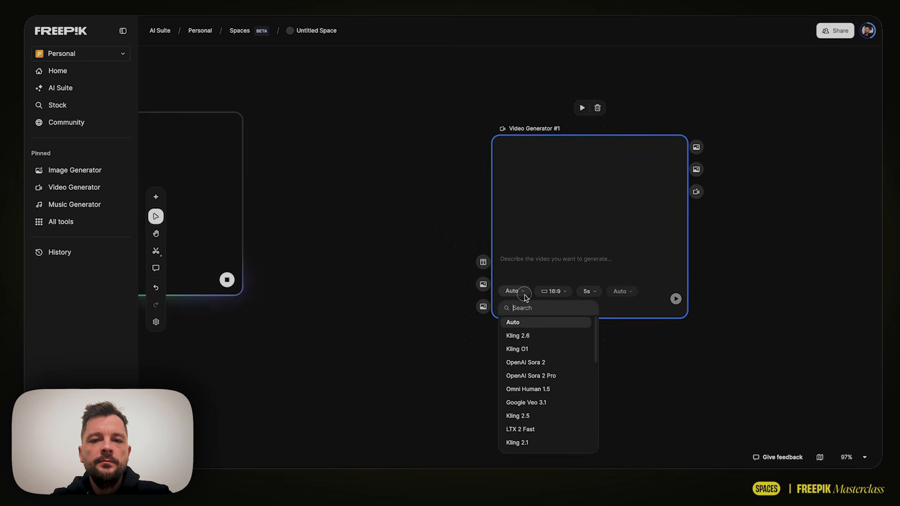
{"action": "scroll", "coordinate": [533, 407], "scroll_direction": "down", "scroll_amount": 3}
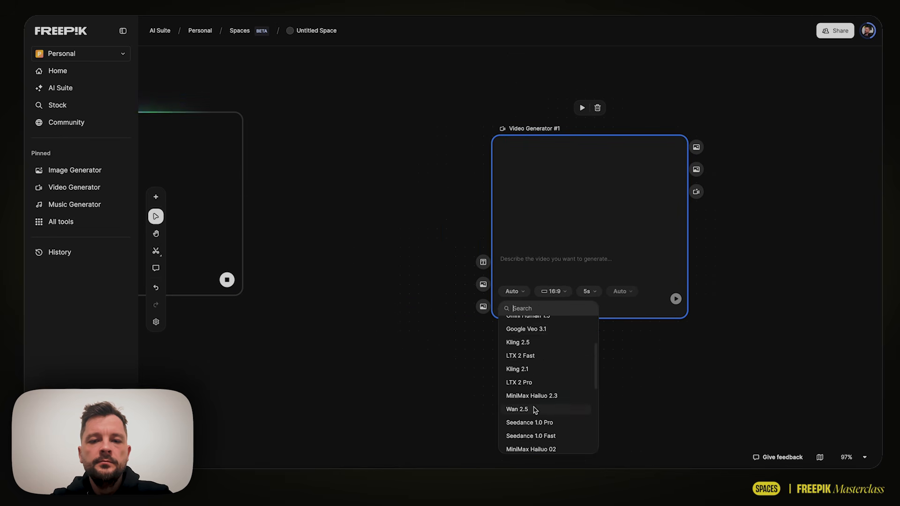
{"action": "scroll", "coordinate": [534, 410], "scroll_direction": "down", "scroll_amount": 2}
{"action": "left_click", "coordinate": [538, 388]}
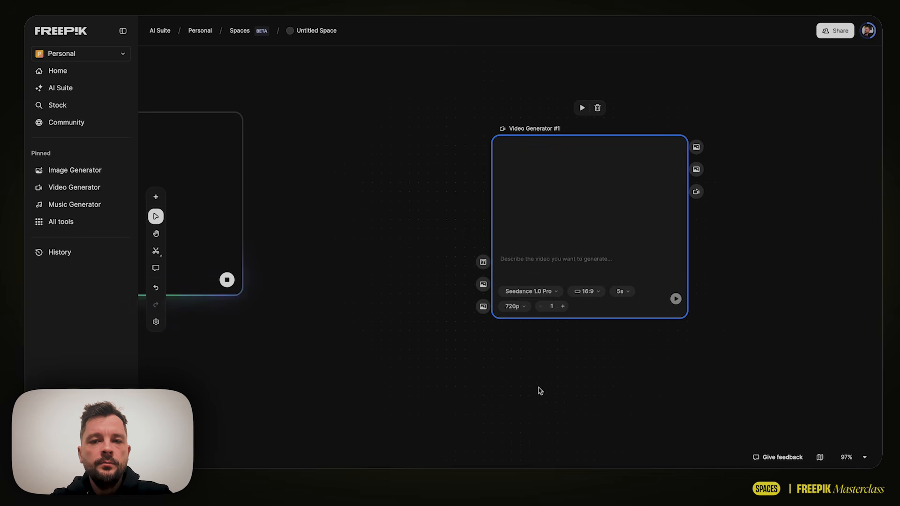
Step: Add a Text node above the second Image Generator and connect its output to the Video Generator's prompt input
{"action": "scroll", "coordinate": [539, 389], "scroll_direction": "left", "scroll_amount": 5}
{"action": "scroll", "coordinate": [539, 389], "scroll_direction": "up", "scroll_amount": 2}
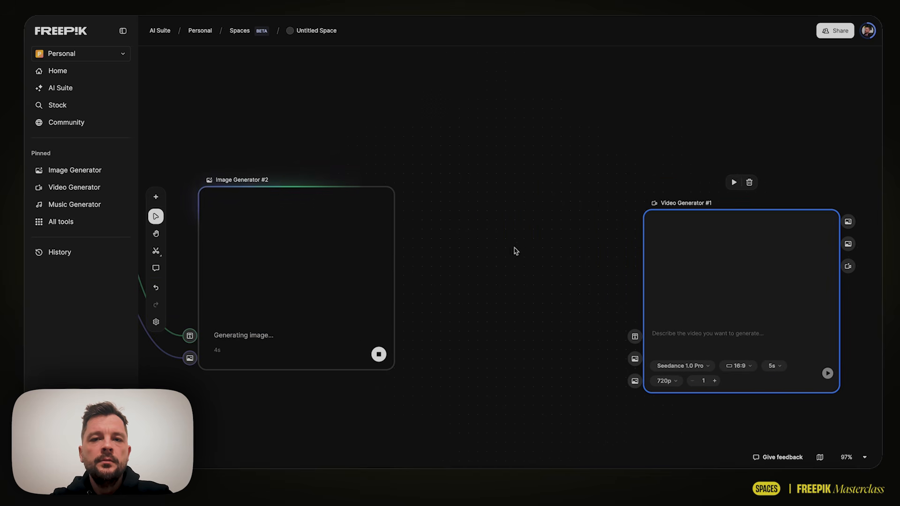
{"action": "double_click", "coordinate": [485, 134]}
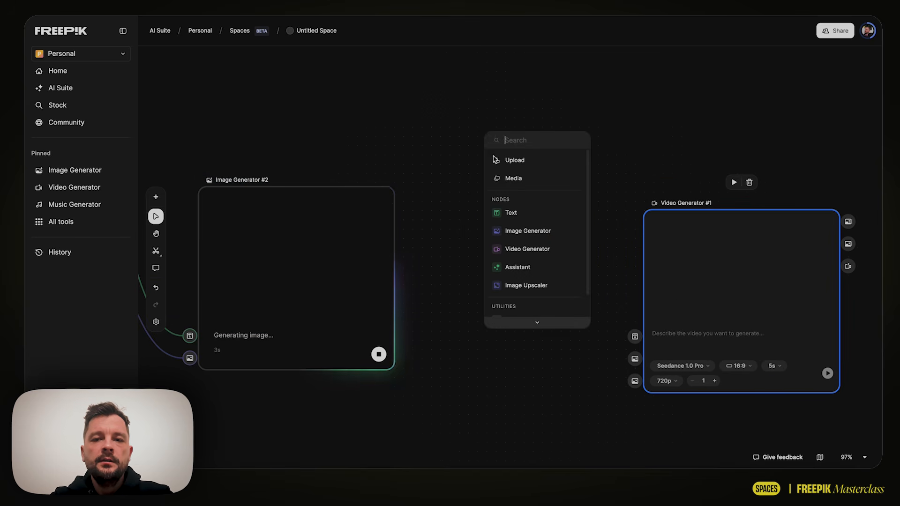
{"action": "left_click", "coordinate": [512, 211]}
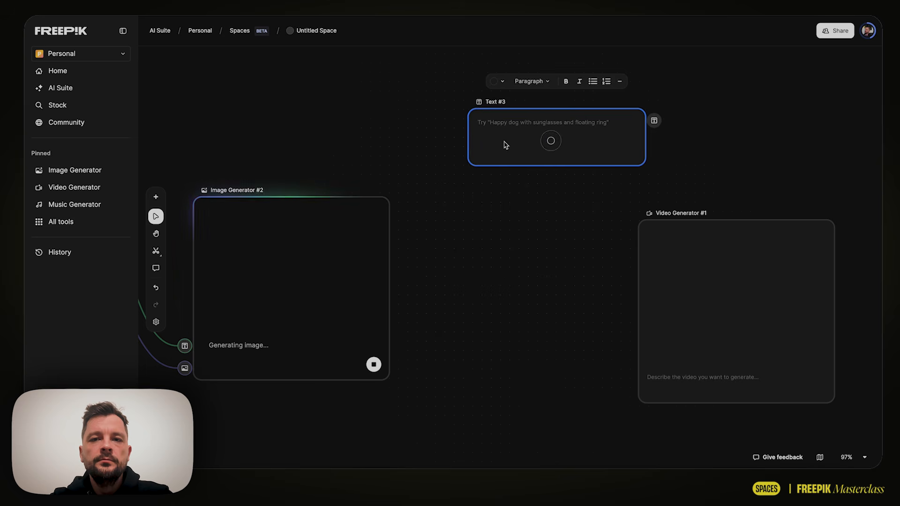
{"action": "left_click_drag", "start_coordinate": [549, 138], "coordinate": [409, 134]}
{"action": "left_click_drag", "start_coordinate": [518, 111], "coordinate": [630, 347]}
Step: Write the prompt "camera moves forward while cars drive on the street ." in the new Text node
{"action": "left_click", "coordinate": [422, 128]}
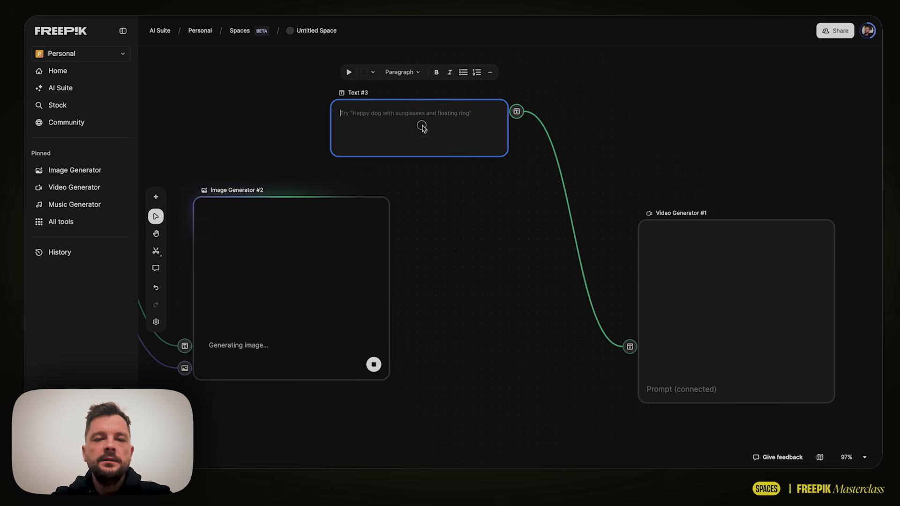
{"action": "type", "text": "ca"}
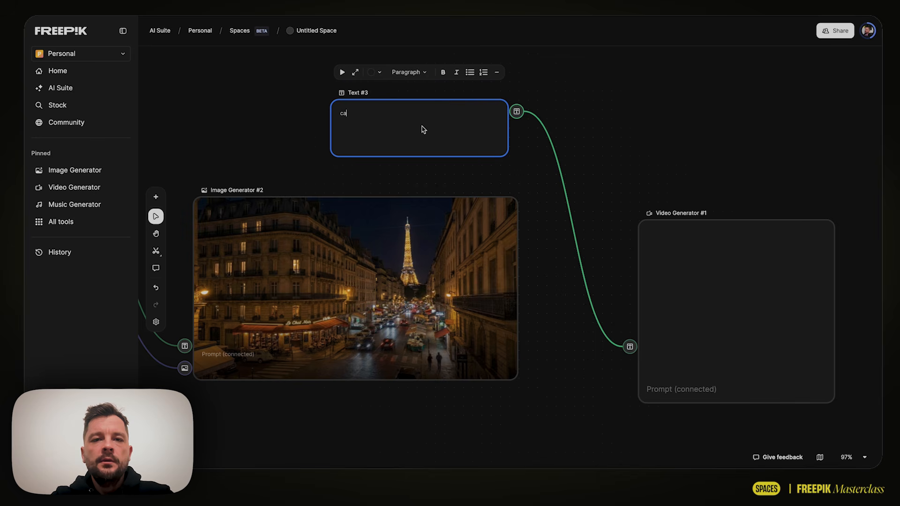
{"action": "type", "text": "mrea"}
{"action": "key", "text": "BackSpace"}
{"action": "key", "text": "BackSpace"}
{"action": "key", "text": "BackSpace"}
{"action": "type", "text": "er"}
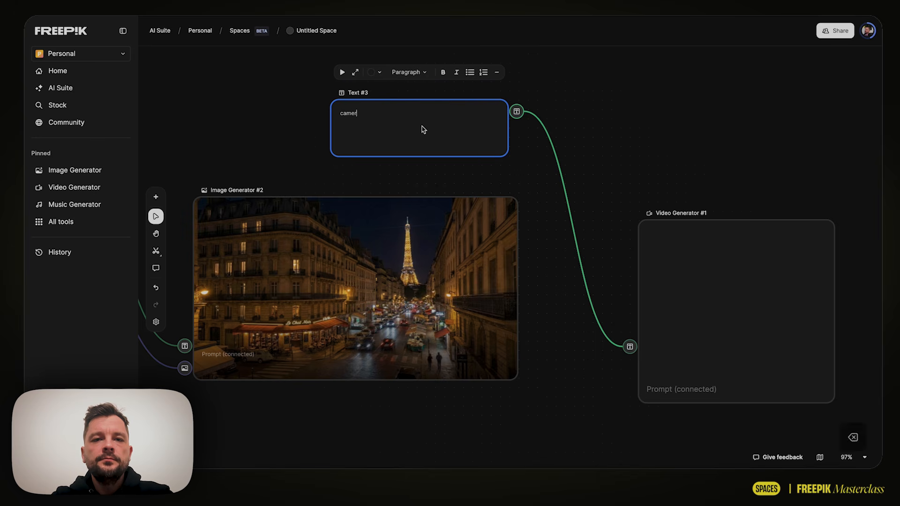
{"action": "type", "text": "a moves forward while cars drive on the str"}
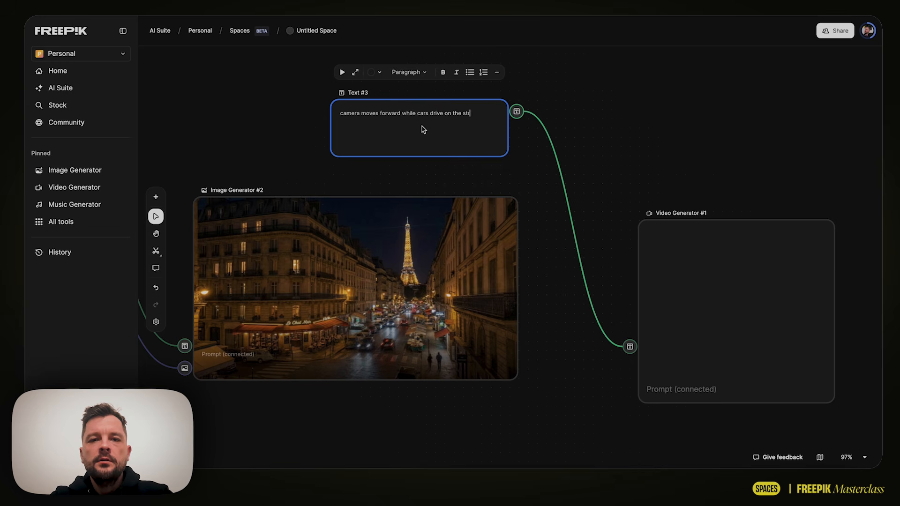
{"action": "type", "text": "."}
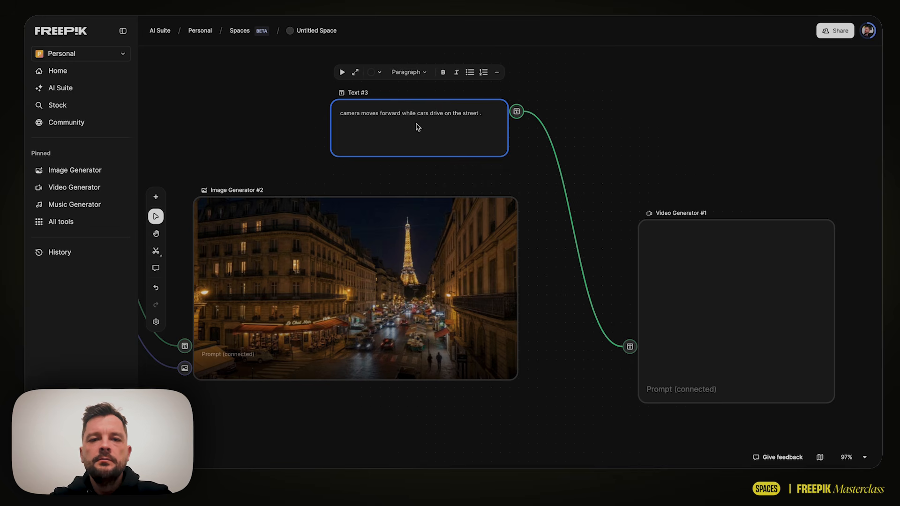
Step: Move the Video Generator node level with the second Image Generator
{"action": "scroll", "coordinate": [497, 178], "scroll_direction": "down", "scroll_amount": 2}
{"action": "scroll", "coordinate": [497, 178], "scroll_direction": "right", "scroll_amount": 1}
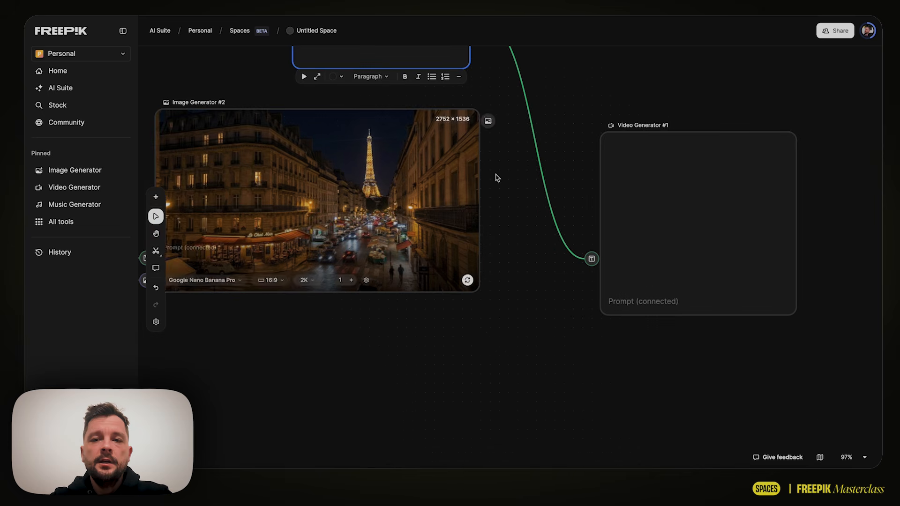
{"action": "scroll", "coordinate": [498, 178], "scroll_direction": "down", "scroll_amount": 2}
{"action": "scroll", "coordinate": [498, 179], "scroll_direction": "down", "scroll_amount": 3}
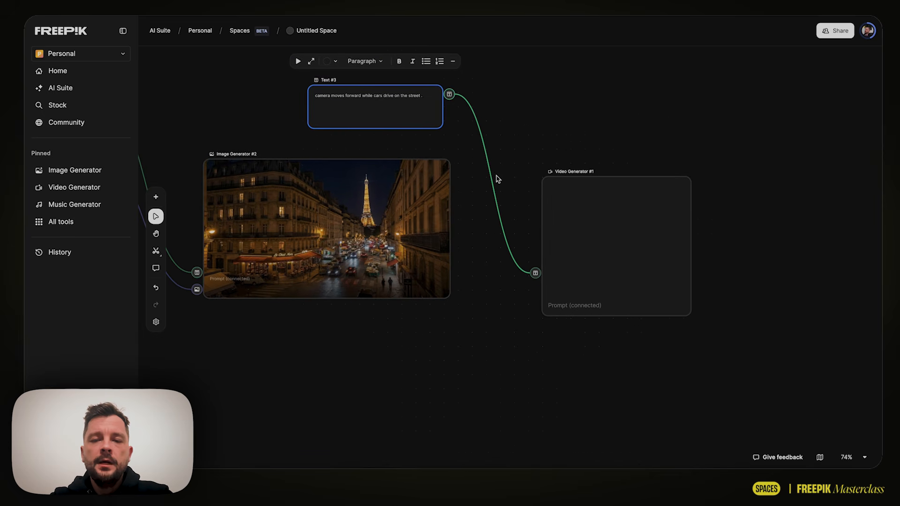
{"action": "left_click", "coordinate": [590, 221]}
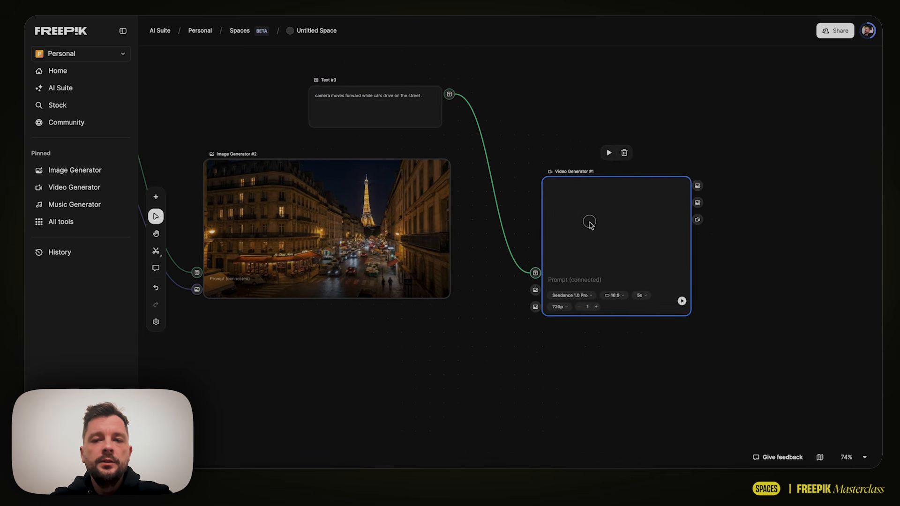
{"action": "left_click_drag", "start_coordinate": [597, 201], "coordinate": [601, 208]}
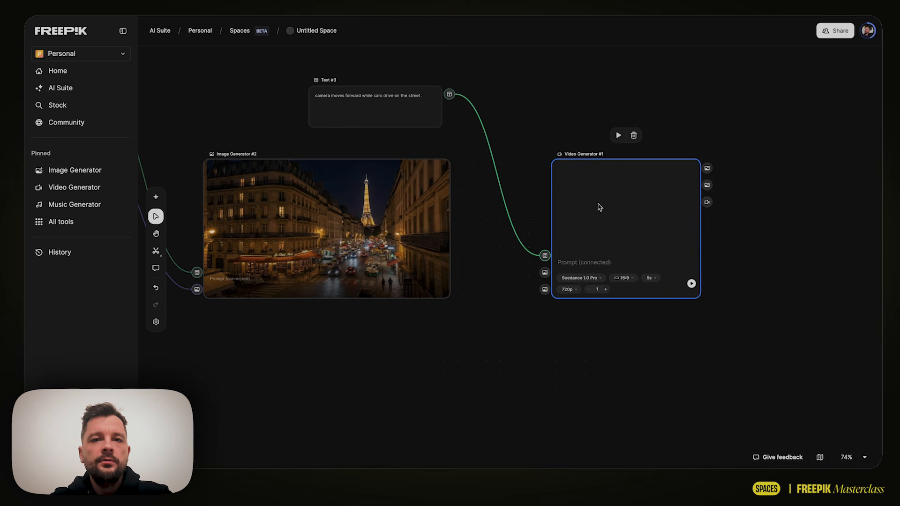
Step: Connect the second Image Generator's output to the Video Generator's Start image input and run the Video Generator
{"action": "left_click", "coordinate": [409, 114]}
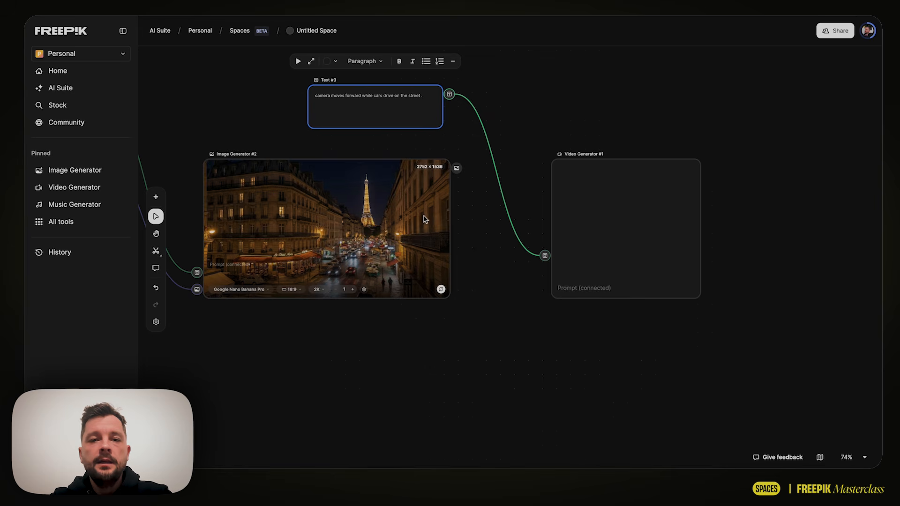
{"action": "left_click_drag", "start_coordinate": [456, 167], "coordinate": [546, 277]}
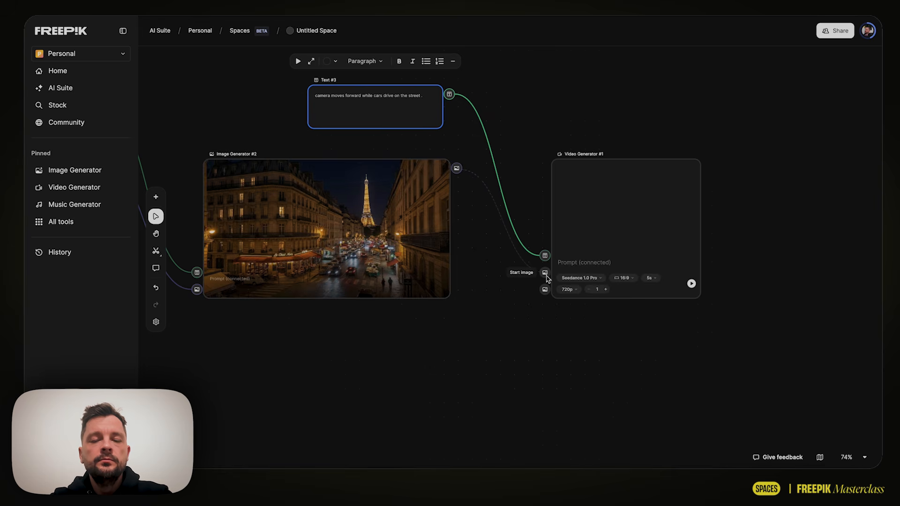
{"action": "left_click", "coordinate": [623, 214]}
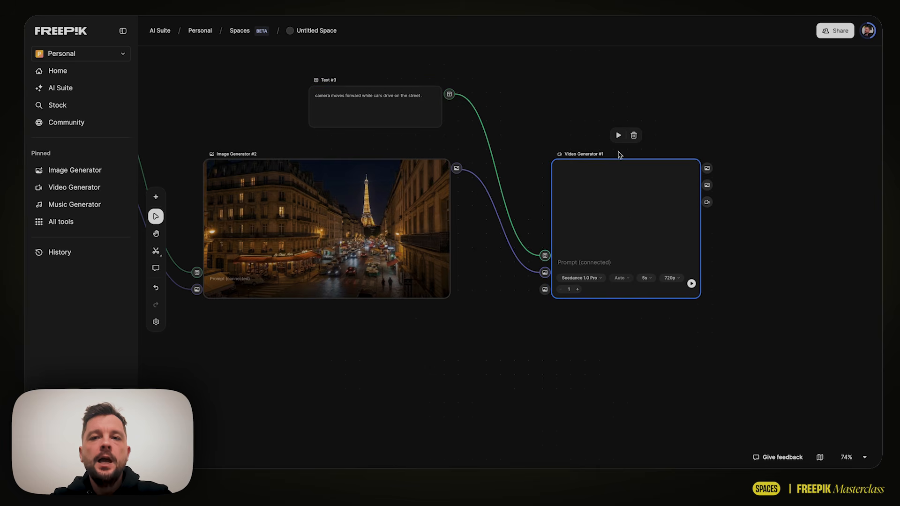
{"action": "left_click", "coordinate": [618, 136]}
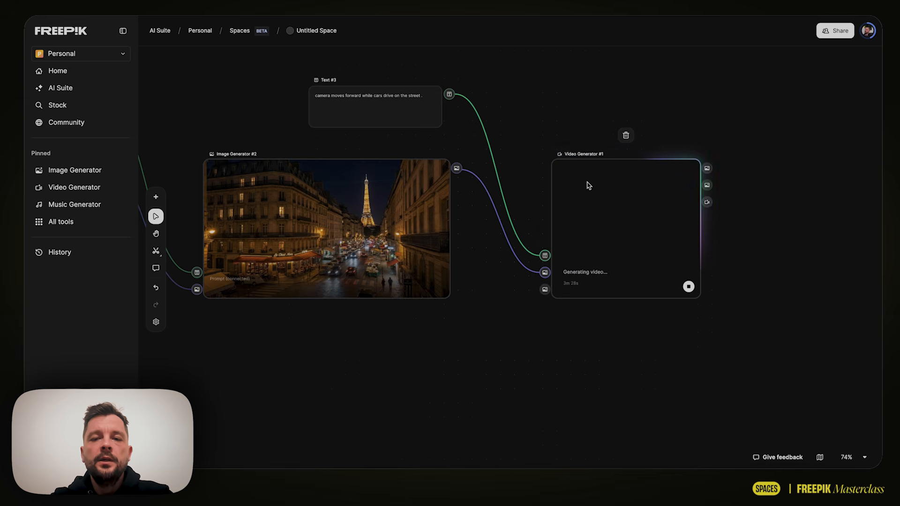
Step: Examine the generated midnight Paris video up close and the complete node workflow
{"action": "scroll", "coordinate": [588, 253], "scroll_direction": "down", "scroll_amount": 5}
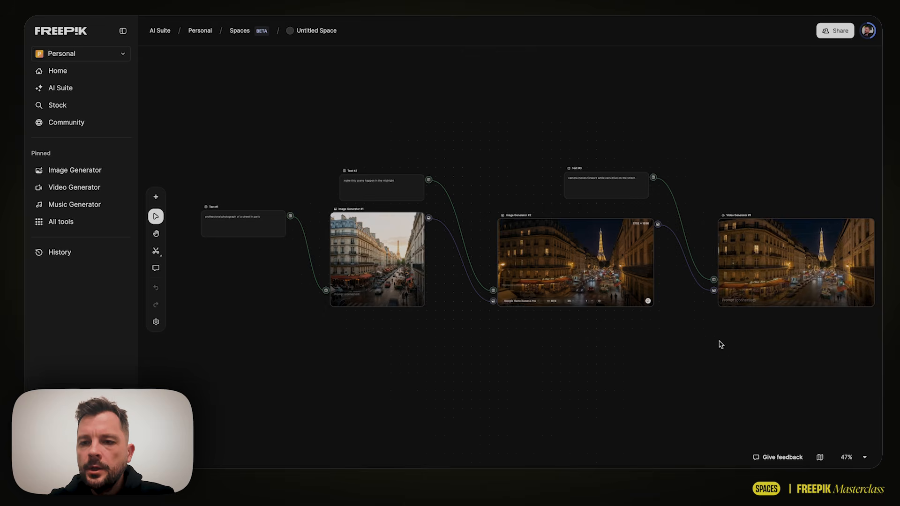
{"action": "scroll", "coordinate": [738, 360], "scroll_direction": "up", "scroll_amount": 5}
{"action": "scroll", "coordinate": [740, 360], "scroll_direction": "up", "scroll_amount": 2}
{"action": "scroll", "coordinate": [740, 360], "scroll_direction": "right", "scroll_amount": 2}
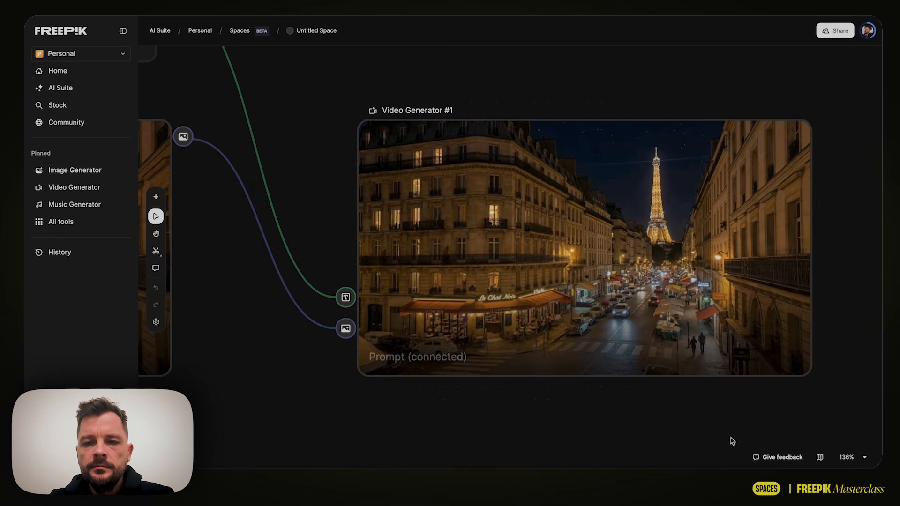
{"action": "scroll", "coordinate": [732, 441], "scroll_direction": "down", "scroll_amount": 10}
{"action": "scroll", "coordinate": [733, 441], "scroll_direction": "down", "scroll_amount": 2}
{"action": "scroll", "coordinate": [732, 441], "scroll_direction": "left", "scroll_amount": 2}
{"action": "scroll", "coordinate": [733, 441], "scroll_direction": "down", "scroll_amount": 2}
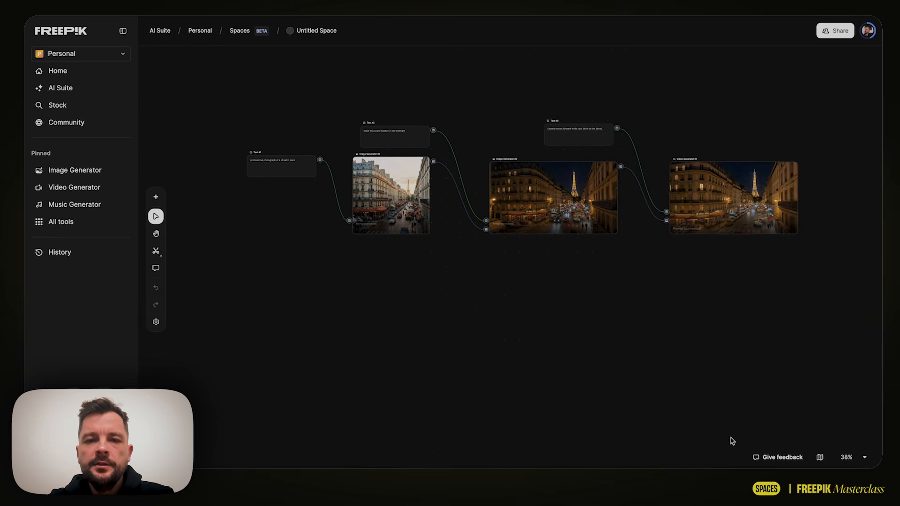
Step: Duplicate the entire node workflow and place the copy below the original
{"action": "scroll", "coordinate": [732, 441], "scroll_direction": "up", "scroll_amount": 1}
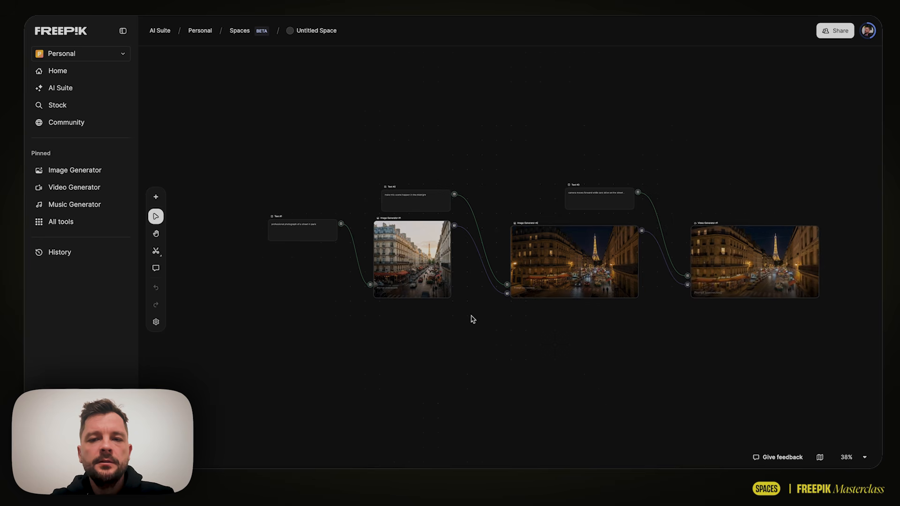
{"action": "scroll", "coordinate": [471, 319], "scroll_direction": "down", "scroll_amount": 5}
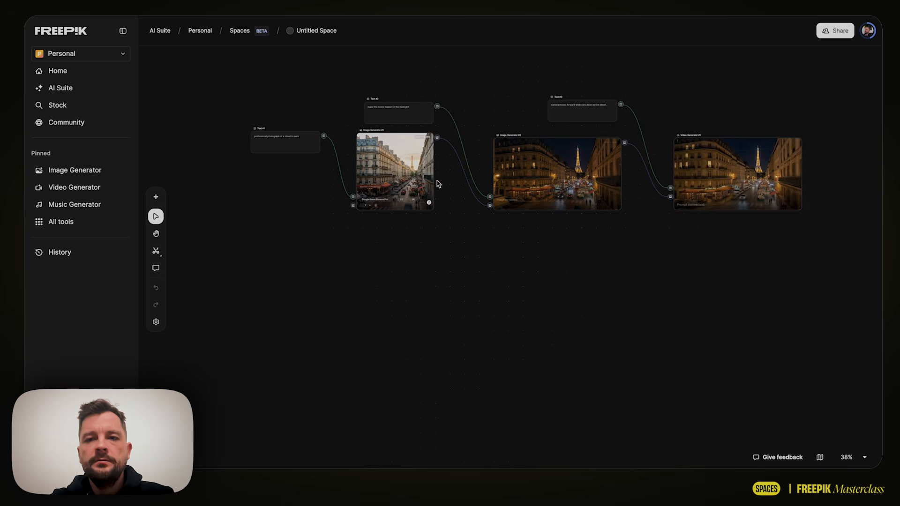
{"action": "left_click_drag", "start_coordinate": [756, 227], "coordinate": [288, 116]}
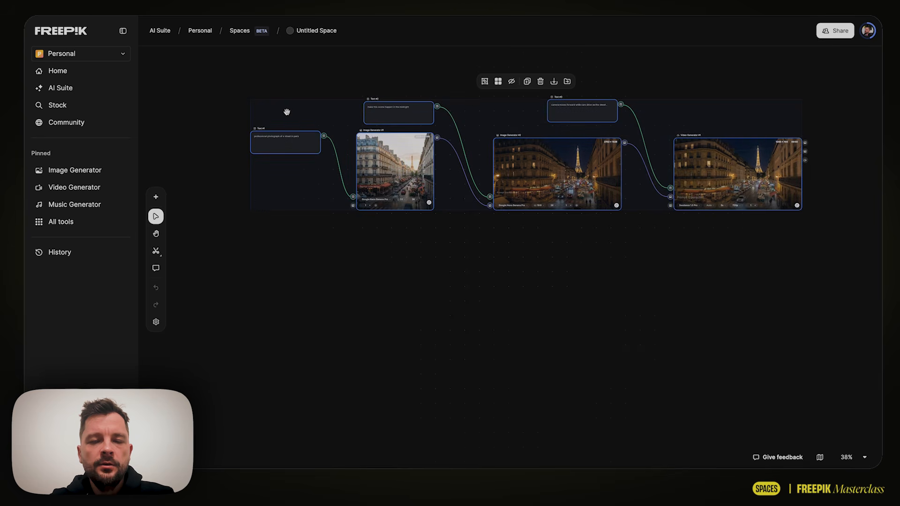
{"action": "key", "text": "super+c"}
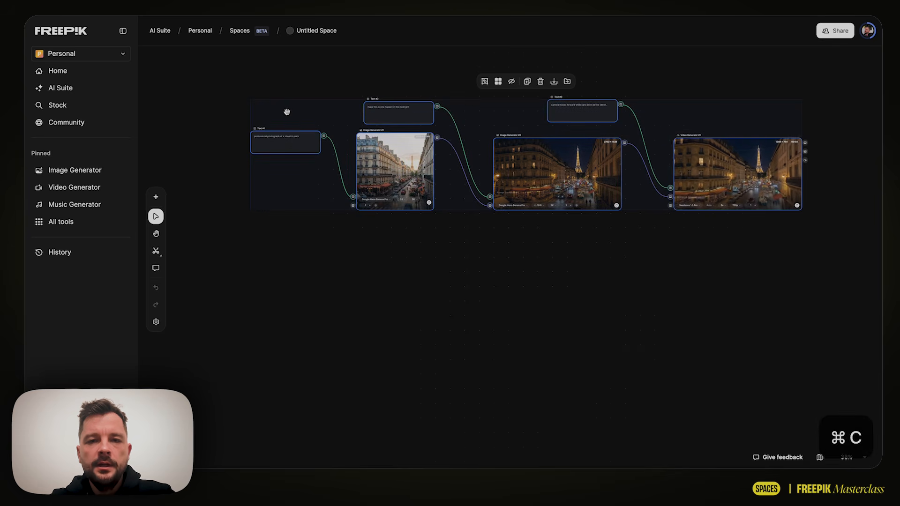
{"action": "key", "text": "super+v"}
{"action": "left_click_drag", "start_coordinate": [287, 112], "coordinate": [548, 329]}
{"action": "left_click", "coordinate": [251, 195]}
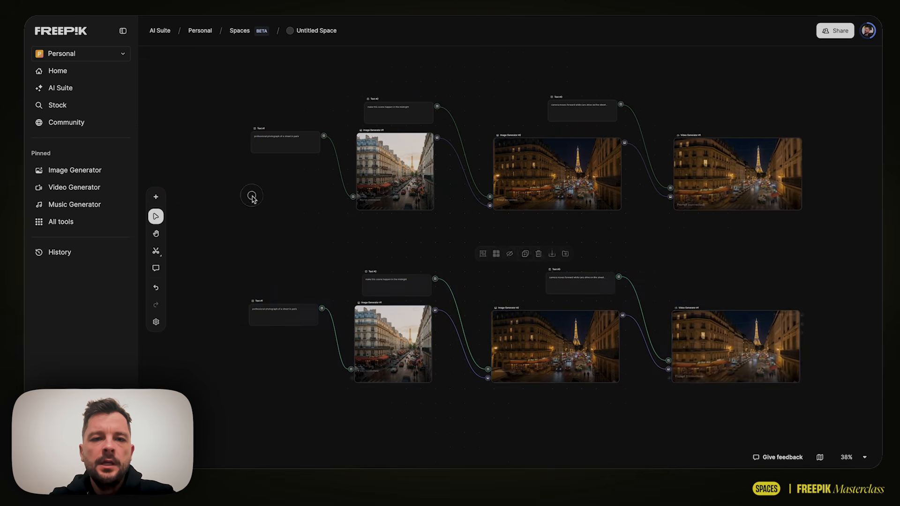
Step: Replace "paris" with "rome" in the copy's first Text node and run the copied workflow from its first Image Generator onward
{"action": "scroll", "coordinate": [274, 272], "scroll_direction": "up", "scroll_amount": 10}
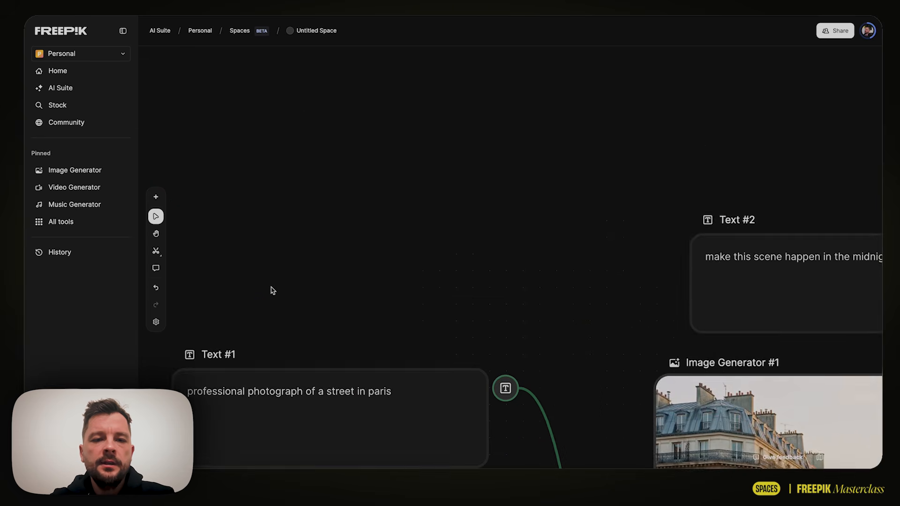
{"action": "left_click", "coordinate": [411, 302]}
{"action": "double_click", "coordinate": [412, 303]}
{"action": "type", "text": "r"}
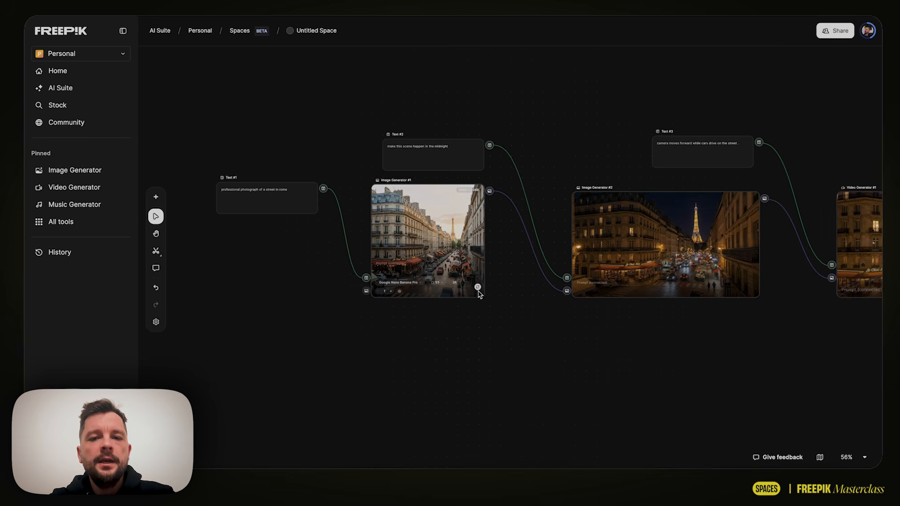
{"action": "mouse_move", "coordinate": [478, 290]}
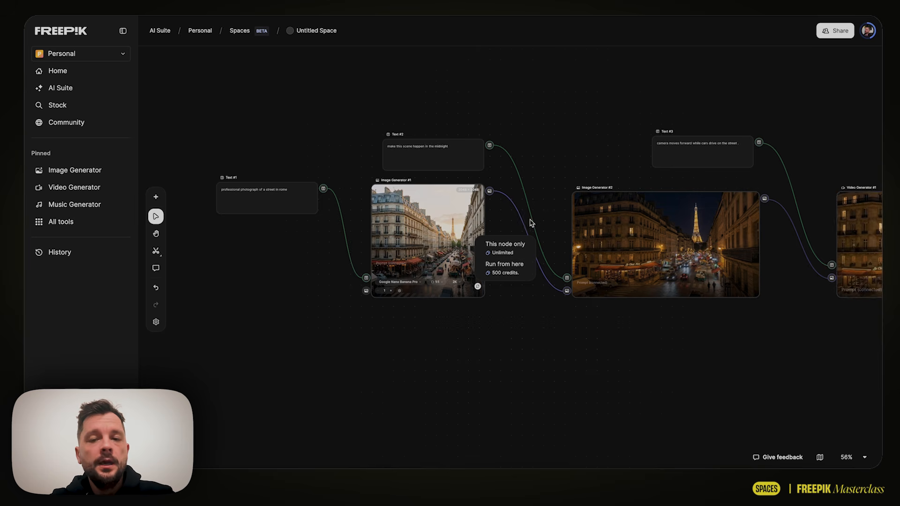
{"action": "left_click", "coordinate": [506, 269]}
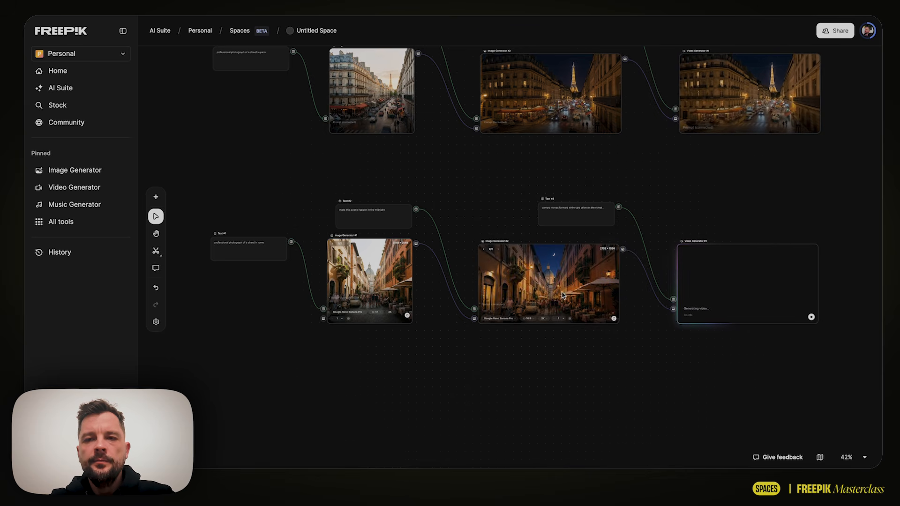
Step: Inspect the Rome midnight image and generated video, and compare both workflows side by side
{"action": "scroll", "coordinate": [586, 300], "scroll_direction": "right", "scroll_amount": 3}
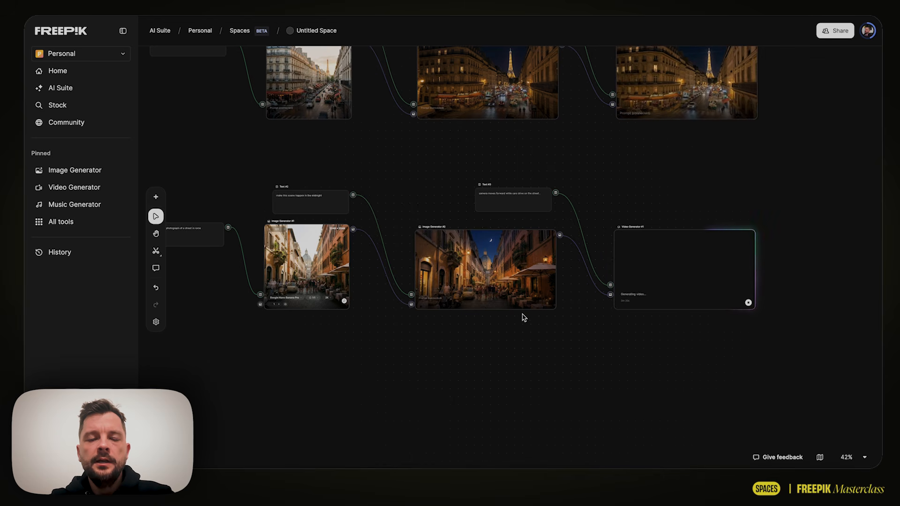
{"action": "scroll", "coordinate": [511, 292], "scroll_direction": "up", "scroll_amount": 5}
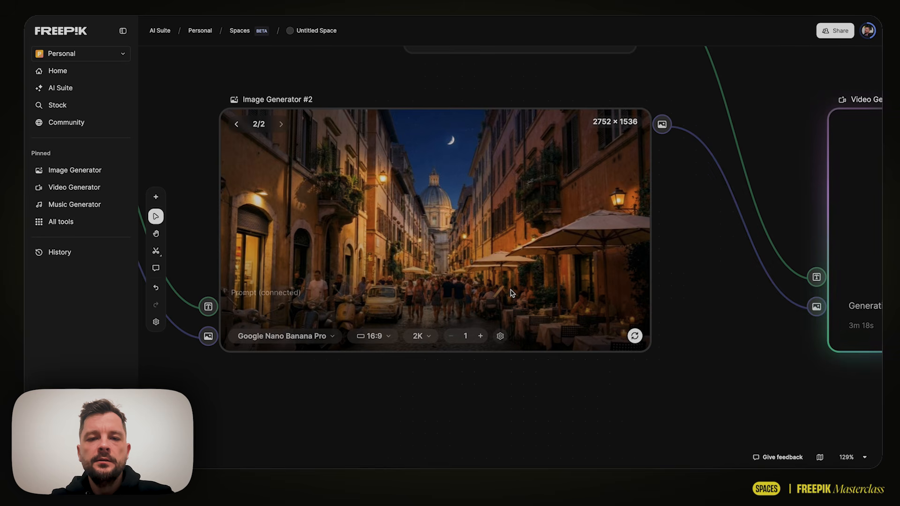
{"action": "scroll", "coordinate": [463, 262], "scroll_direction": "down", "scroll_amount": 6}
{"action": "scroll", "coordinate": [463, 261], "scroll_direction": "up", "scroll_amount": 2}
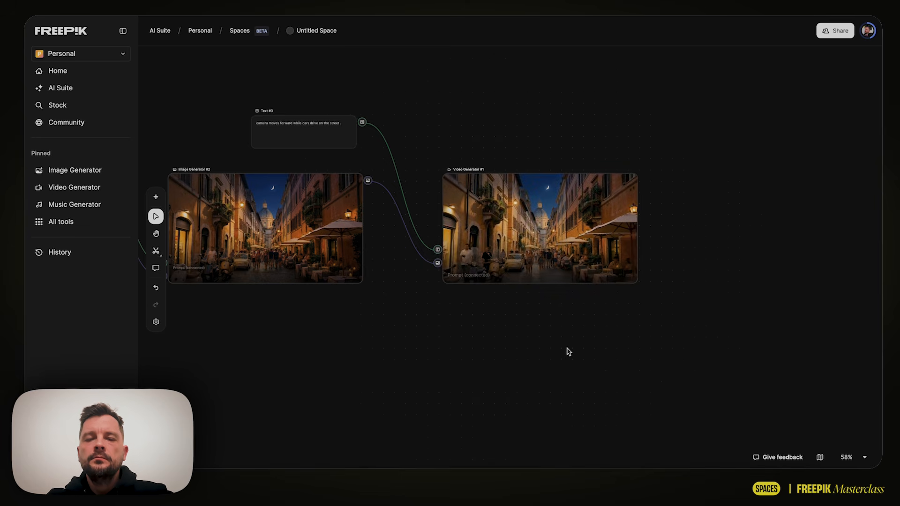
{"action": "mouse_move", "coordinate": [556, 243]}
{"action": "scroll", "coordinate": [556, 243], "scroll_direction": "up", "scroll_amount": 5}
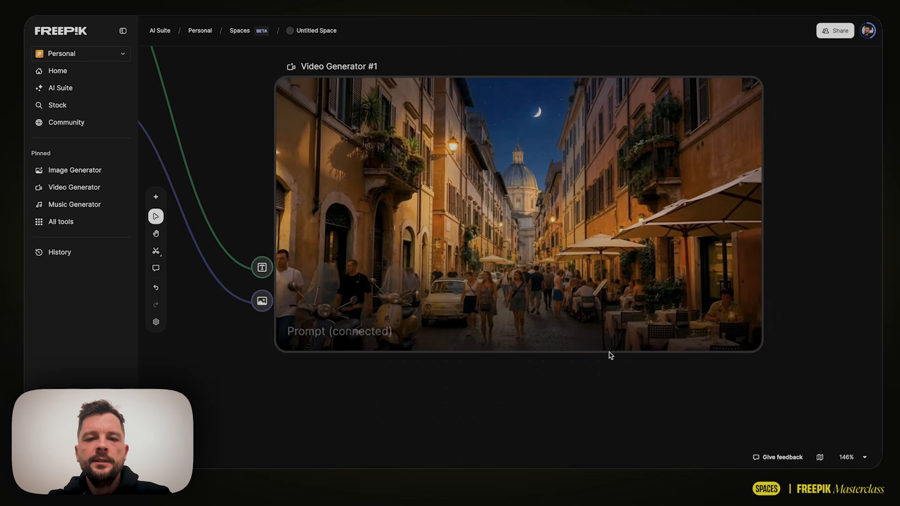
{"action": "scroll", "coordinate": [609, 351], "scroll_direction": "down", "scroll_amount": 8}
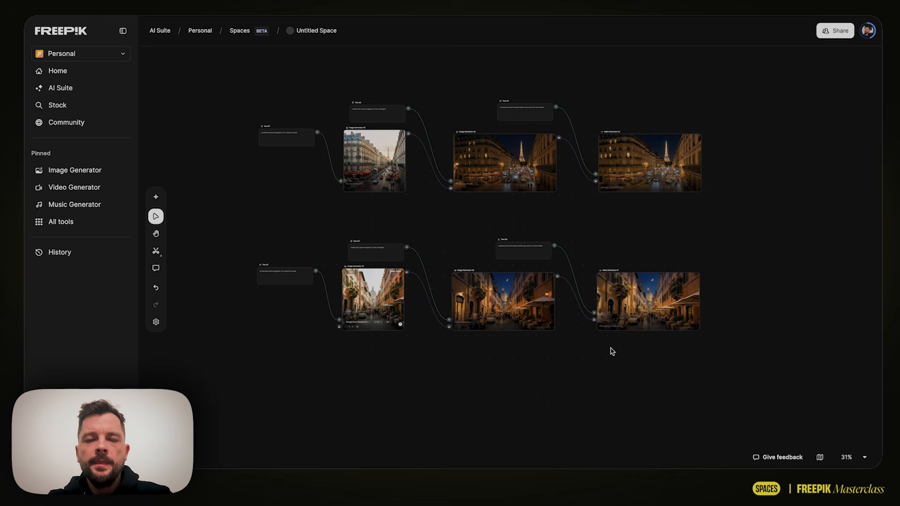